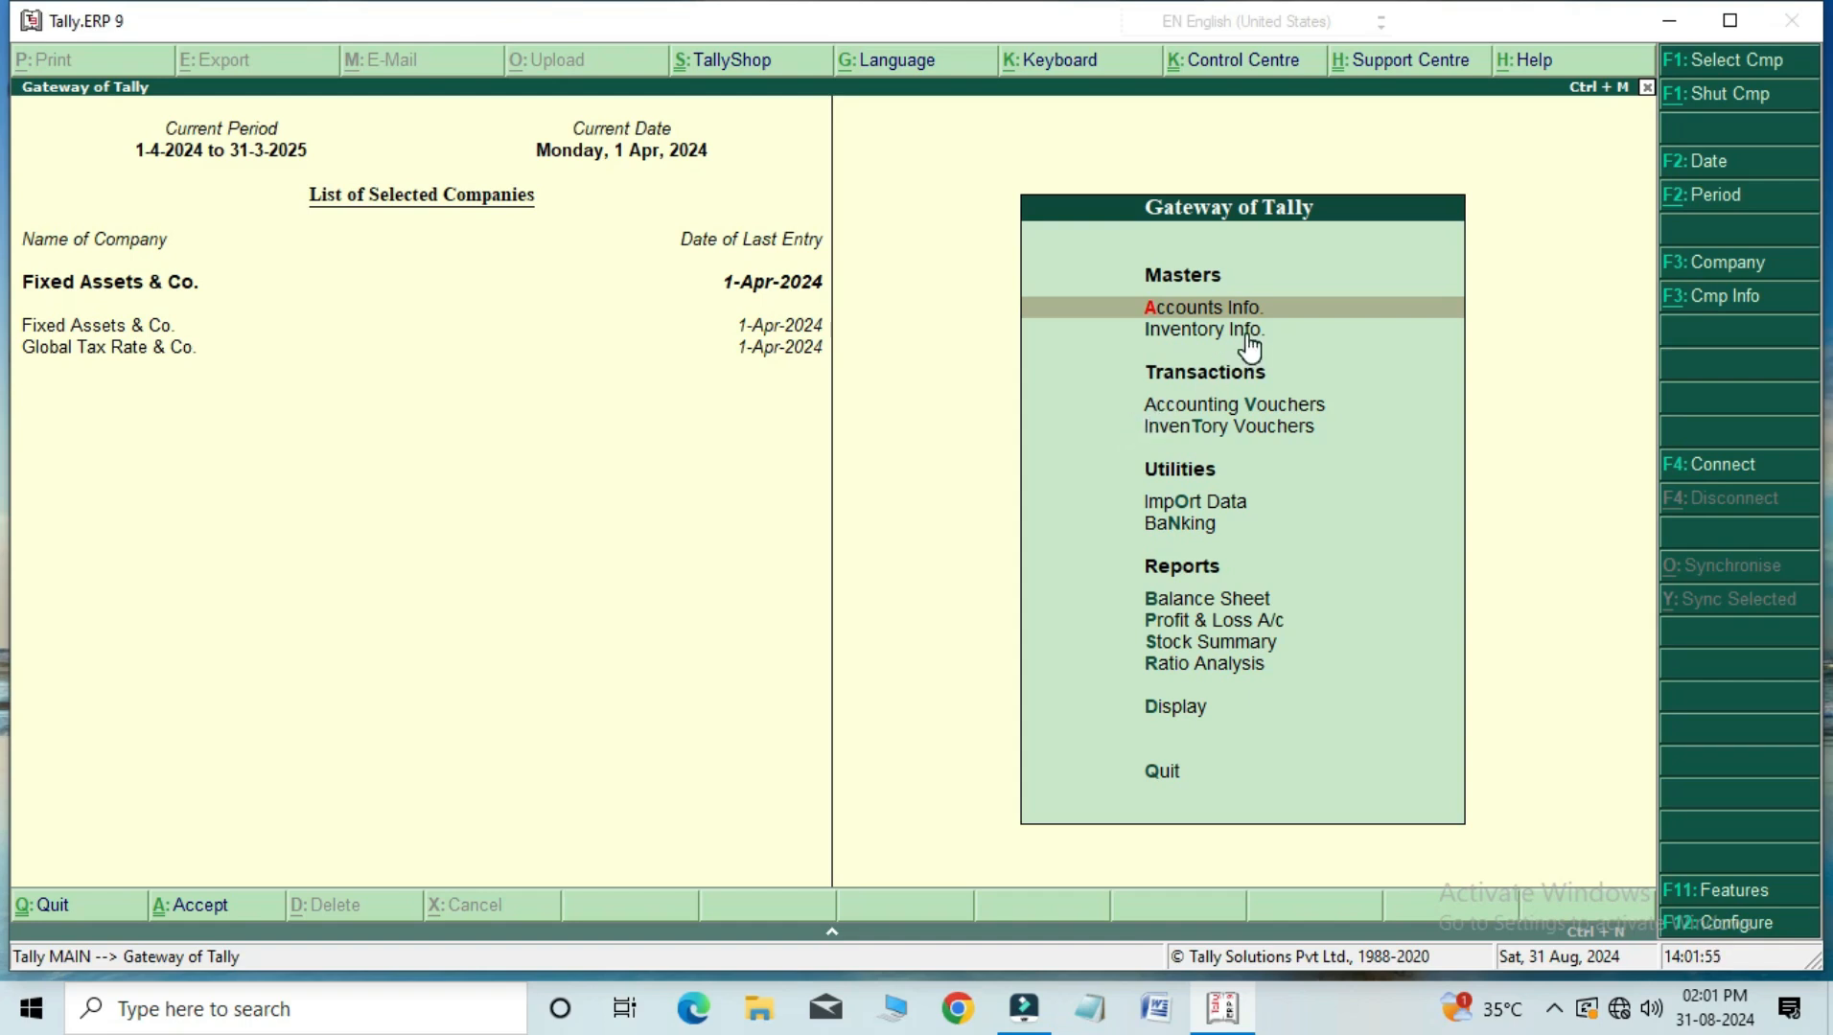
Step: Show the company's list of existing ledgers through the single ledger display option
key("Return")
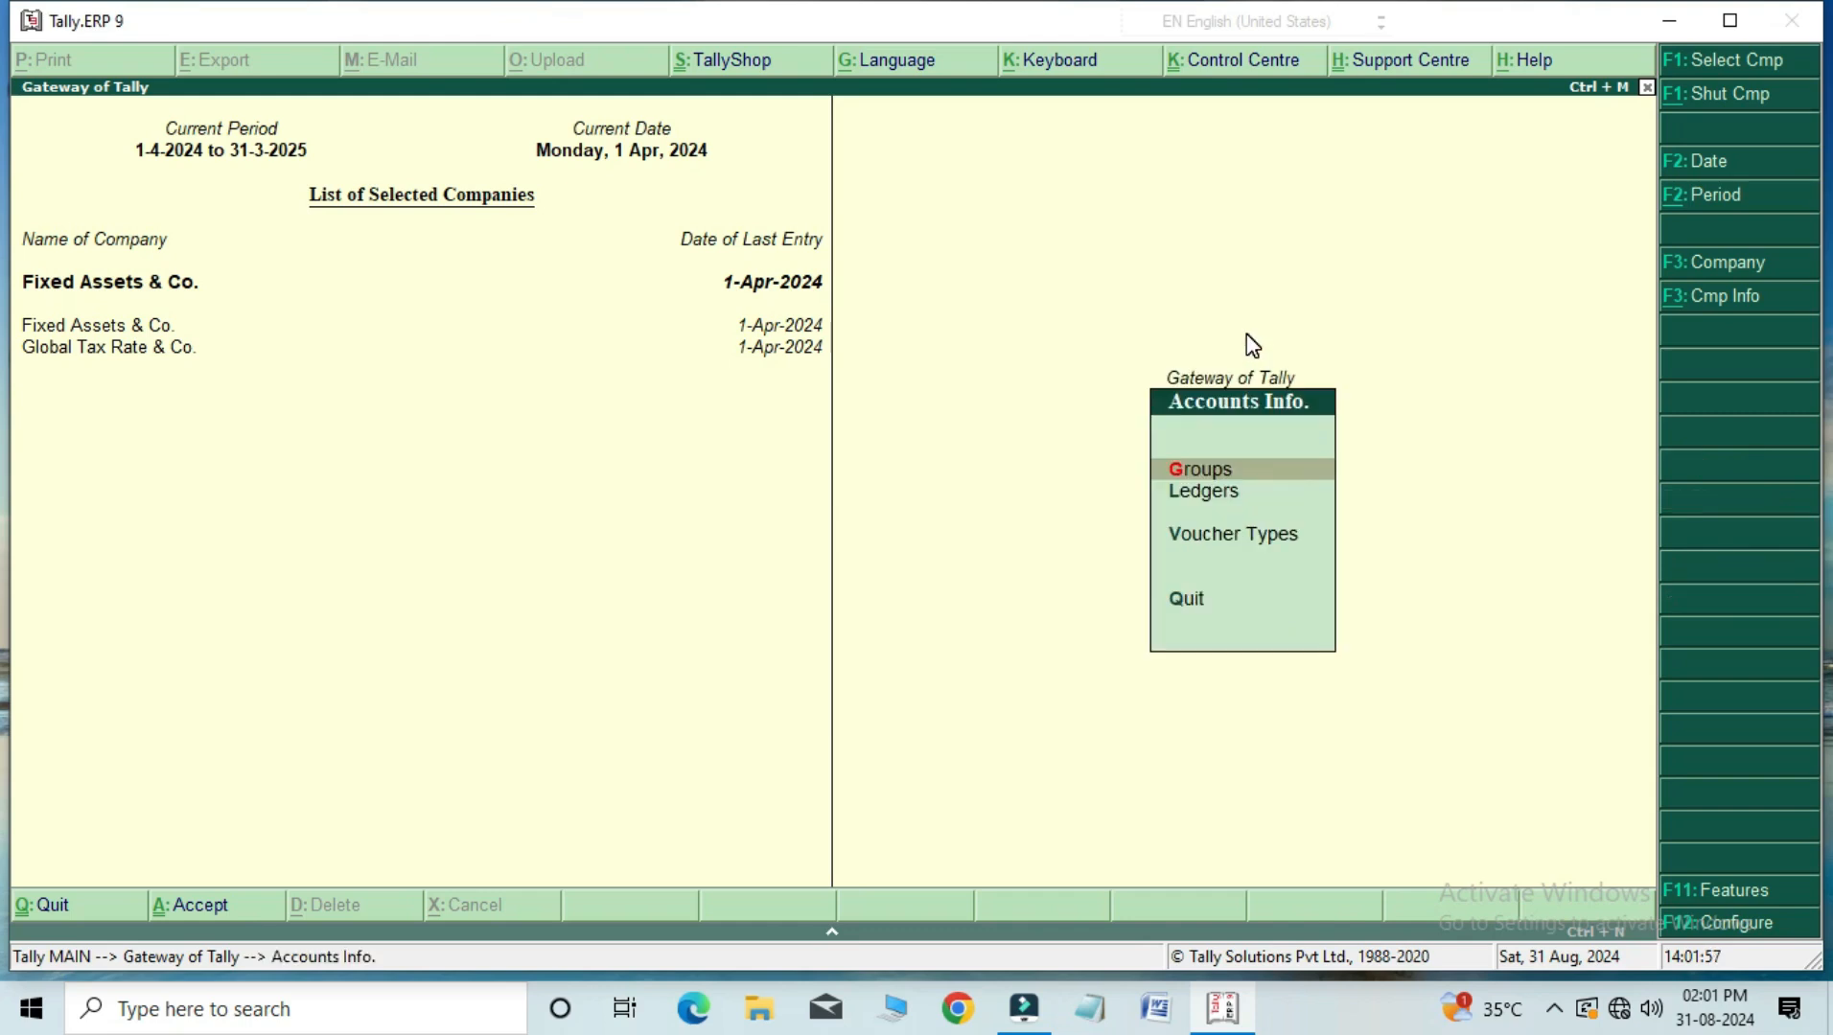
key("Down")
key("Return")
key("Down")
key("Down")
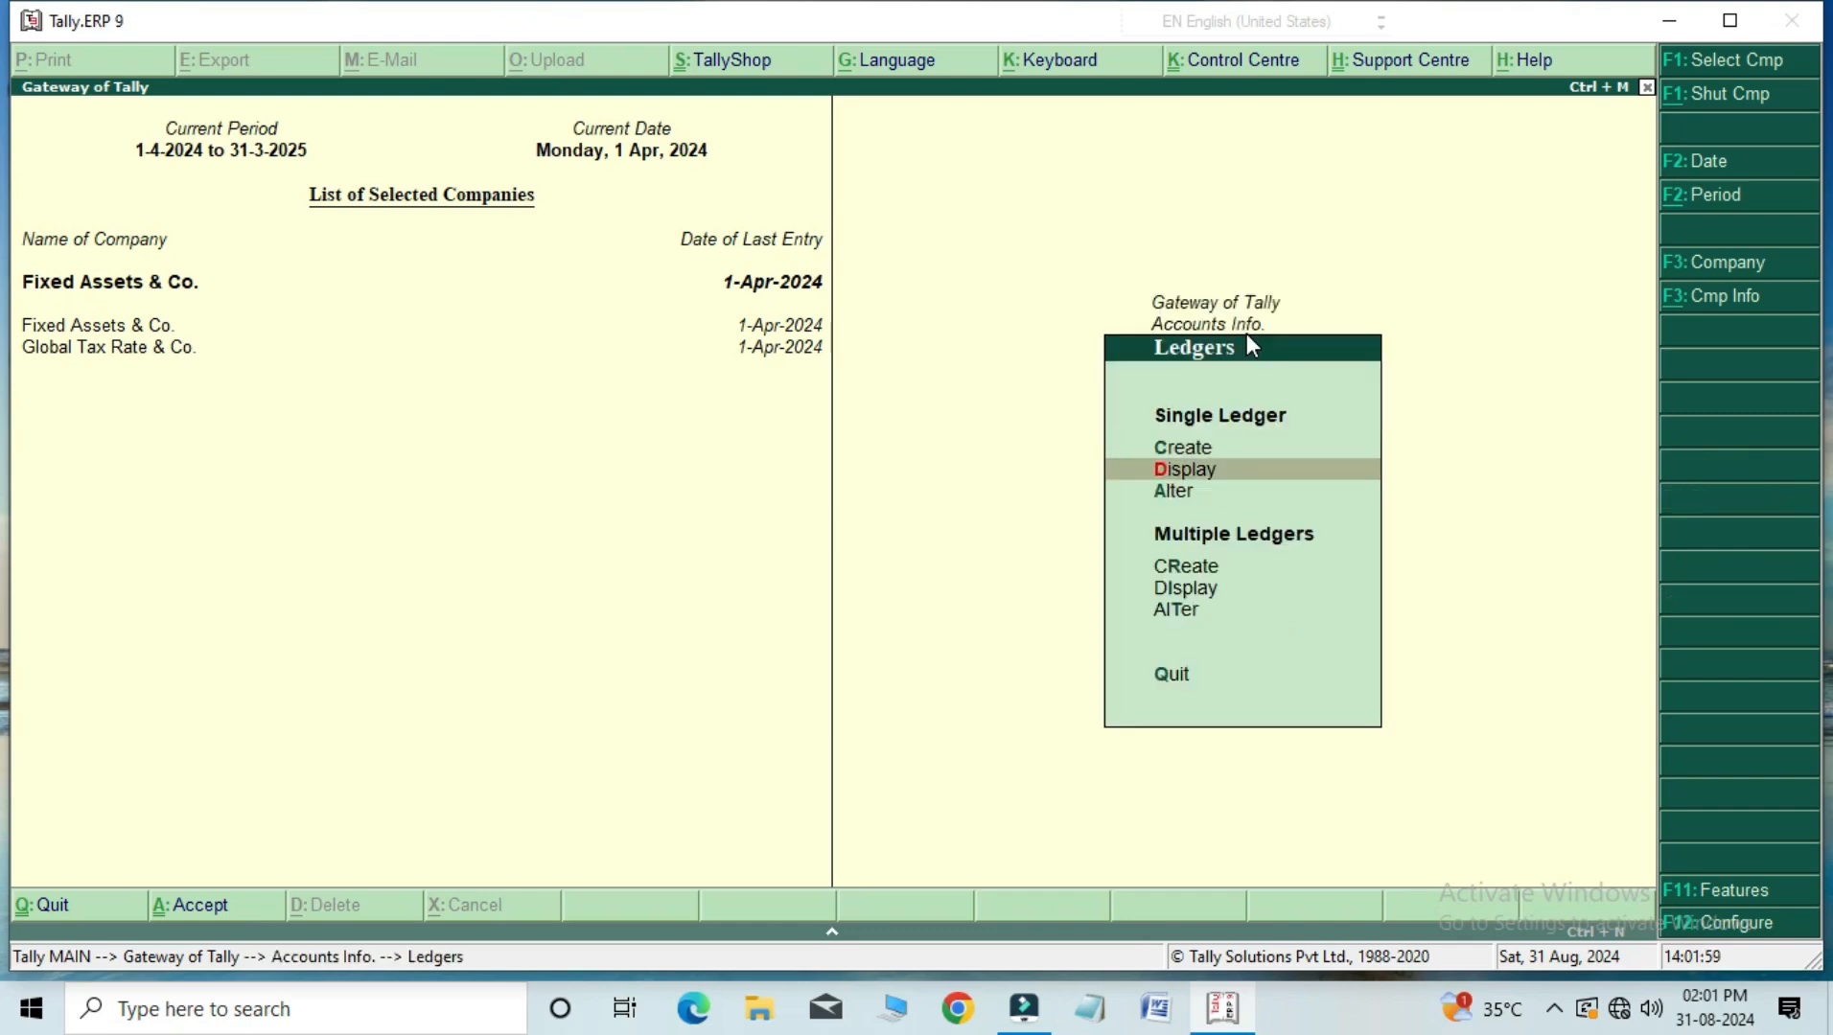
key("Up")
key("Return")
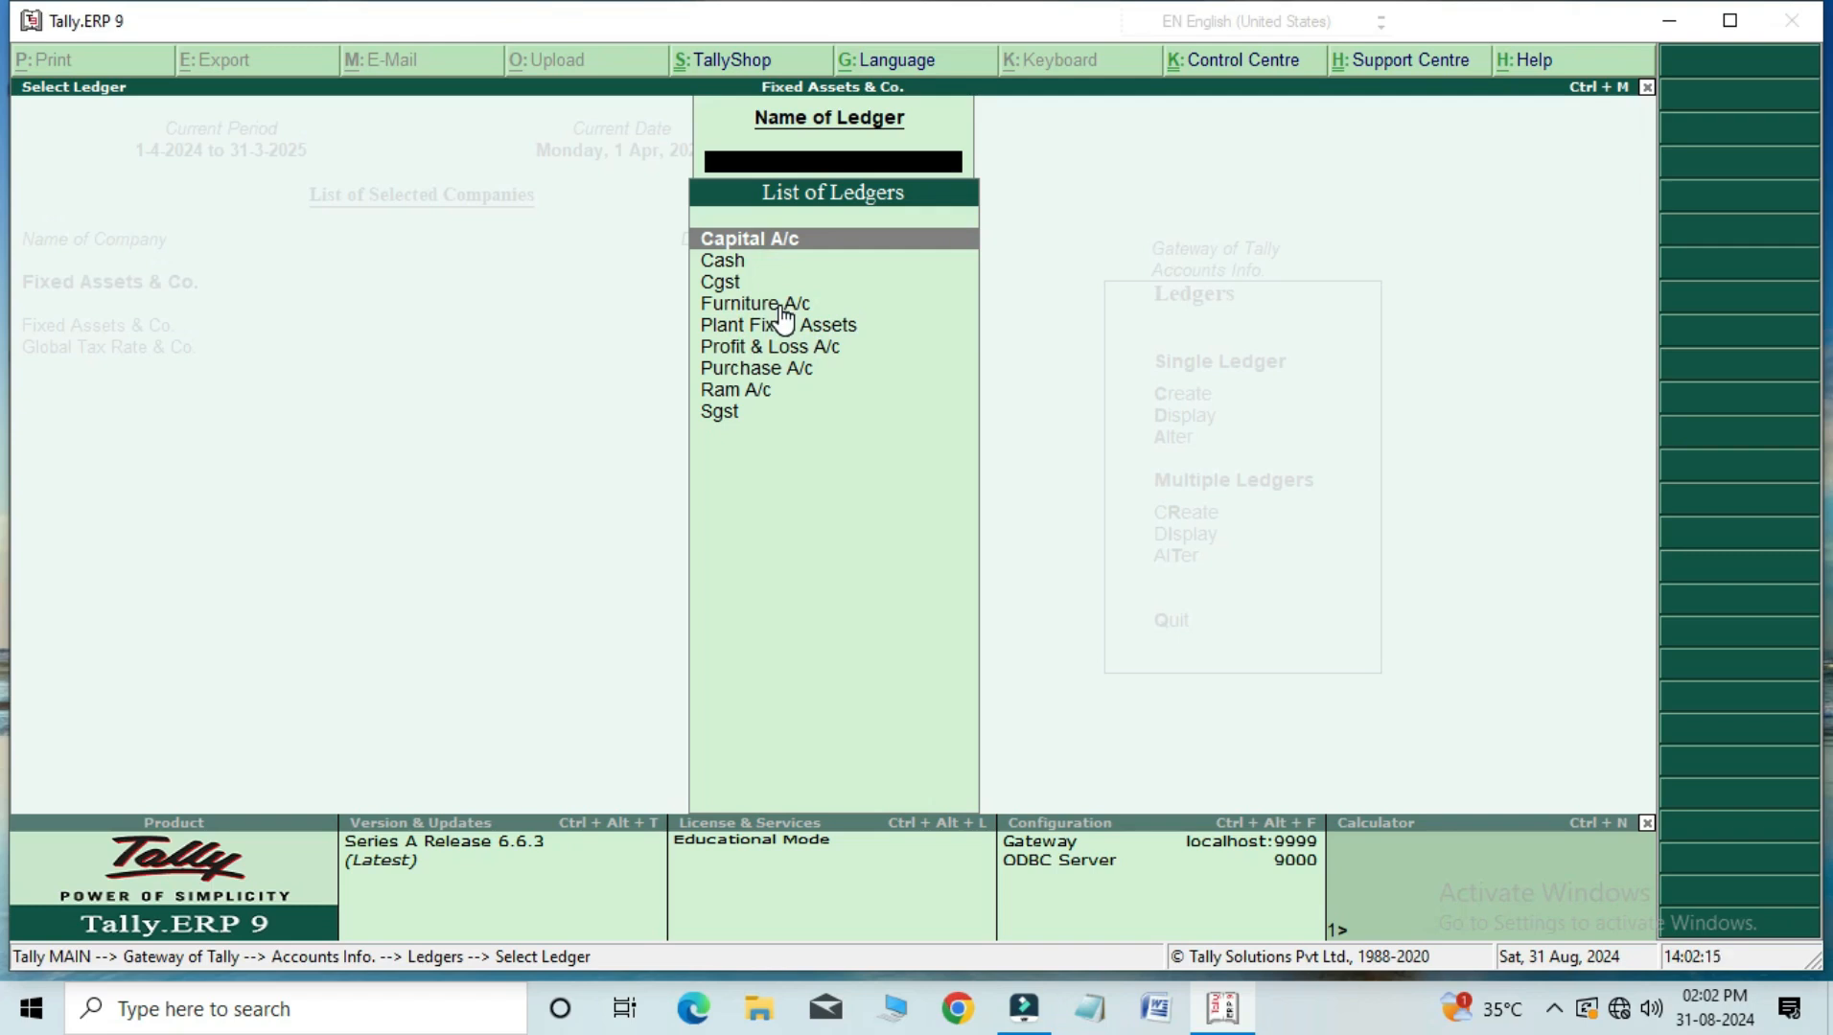
key("Escape")
Step: Open the Furniture A/c ledger for alteration, check its group and GST settings, and leave it without saving
key("Down")
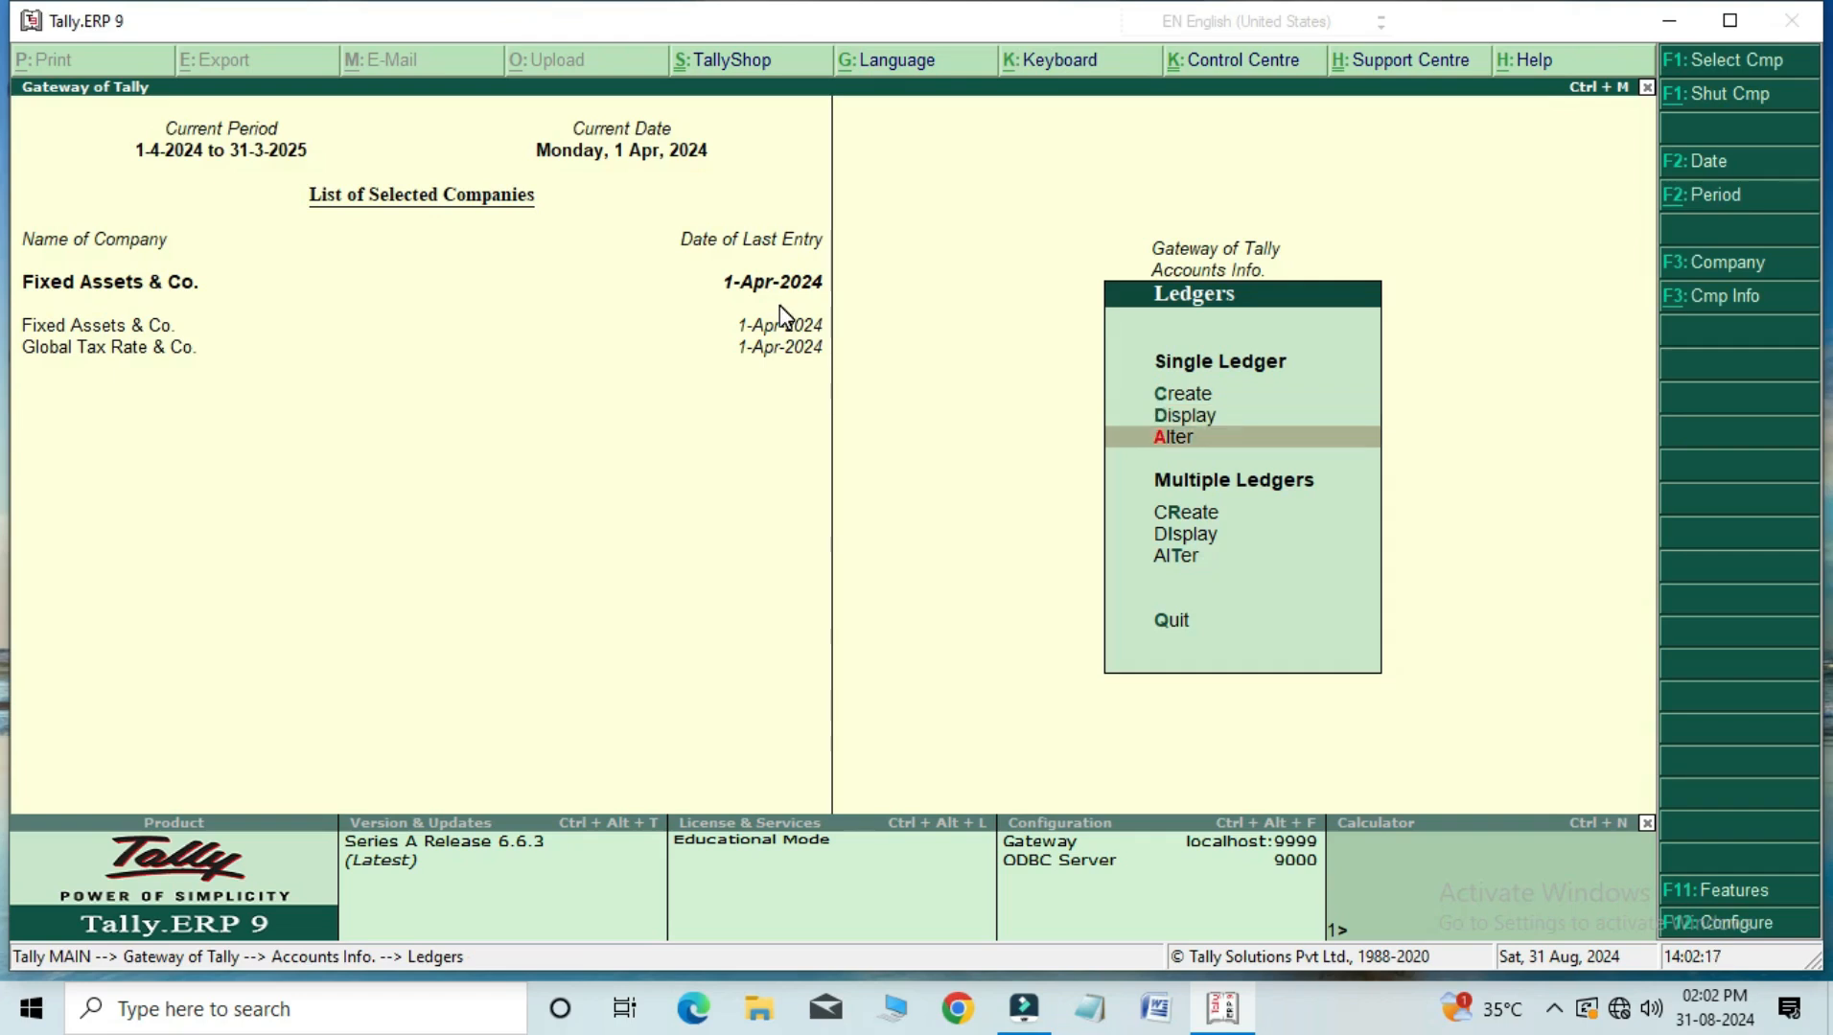
key("Return")
key("Down")
key("Down")
key("Down")
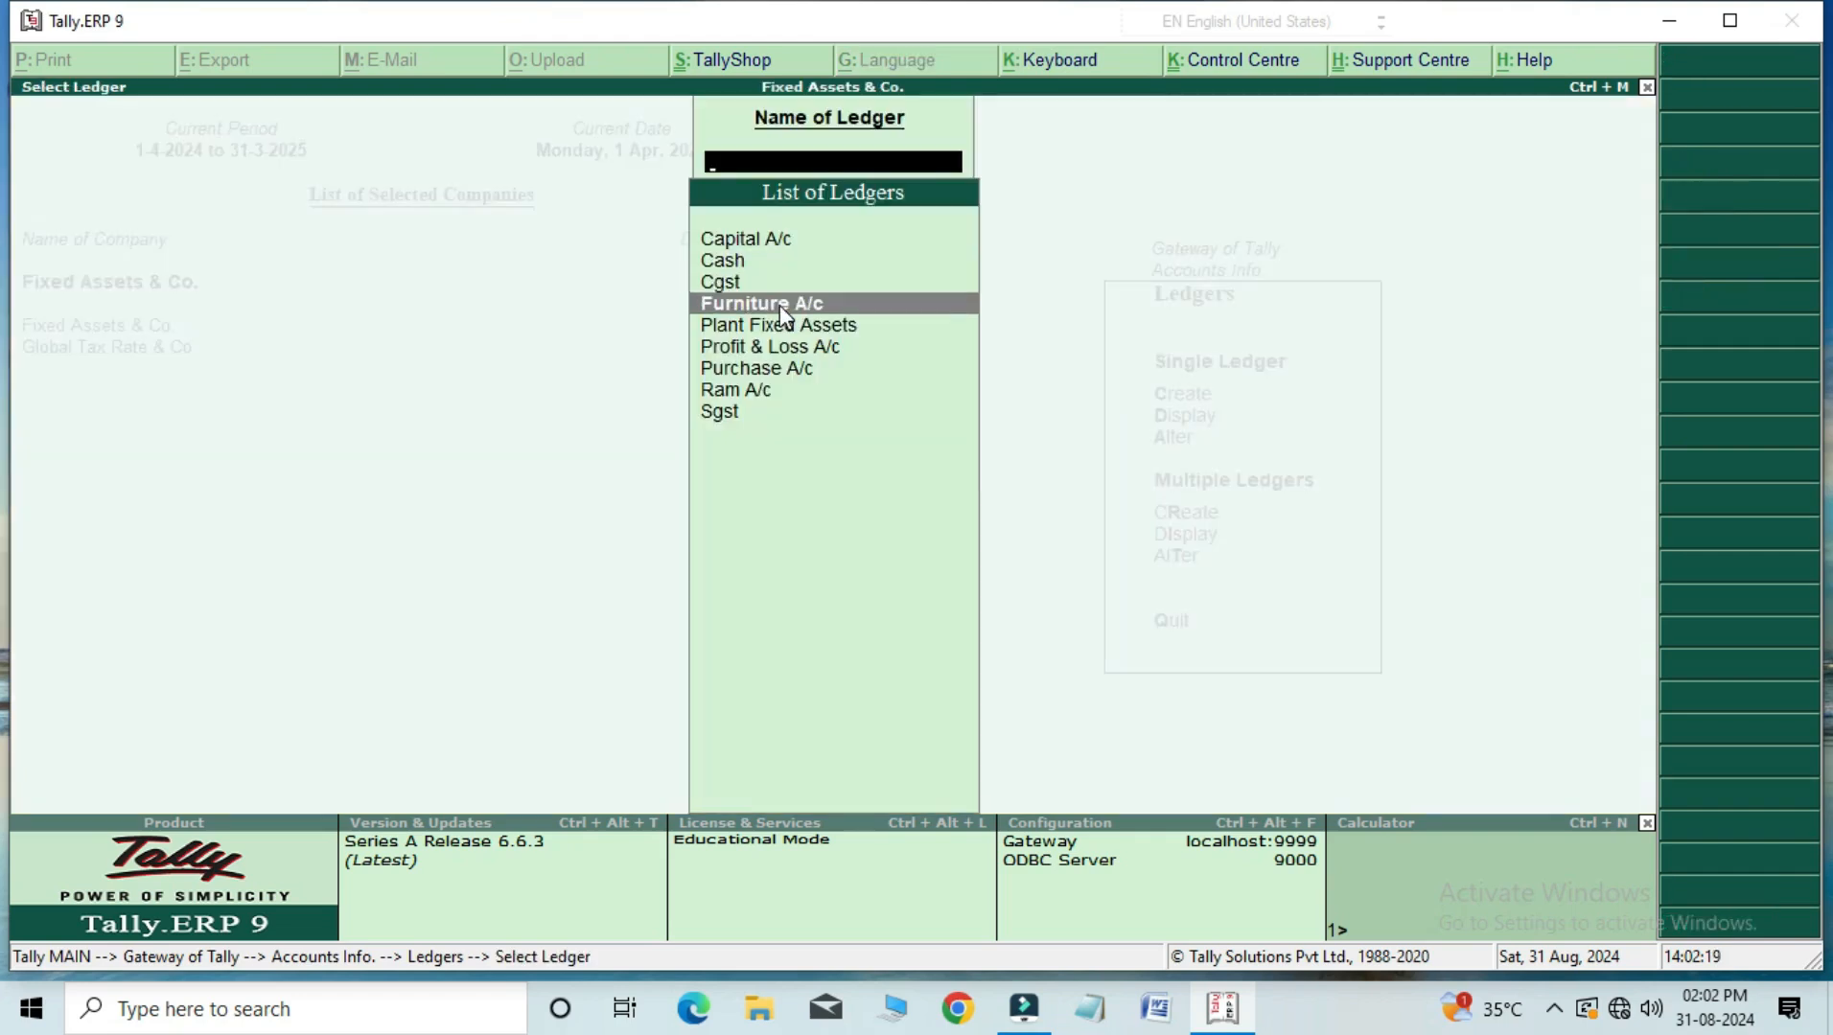
key("Return")
key("Return")
key("Return")
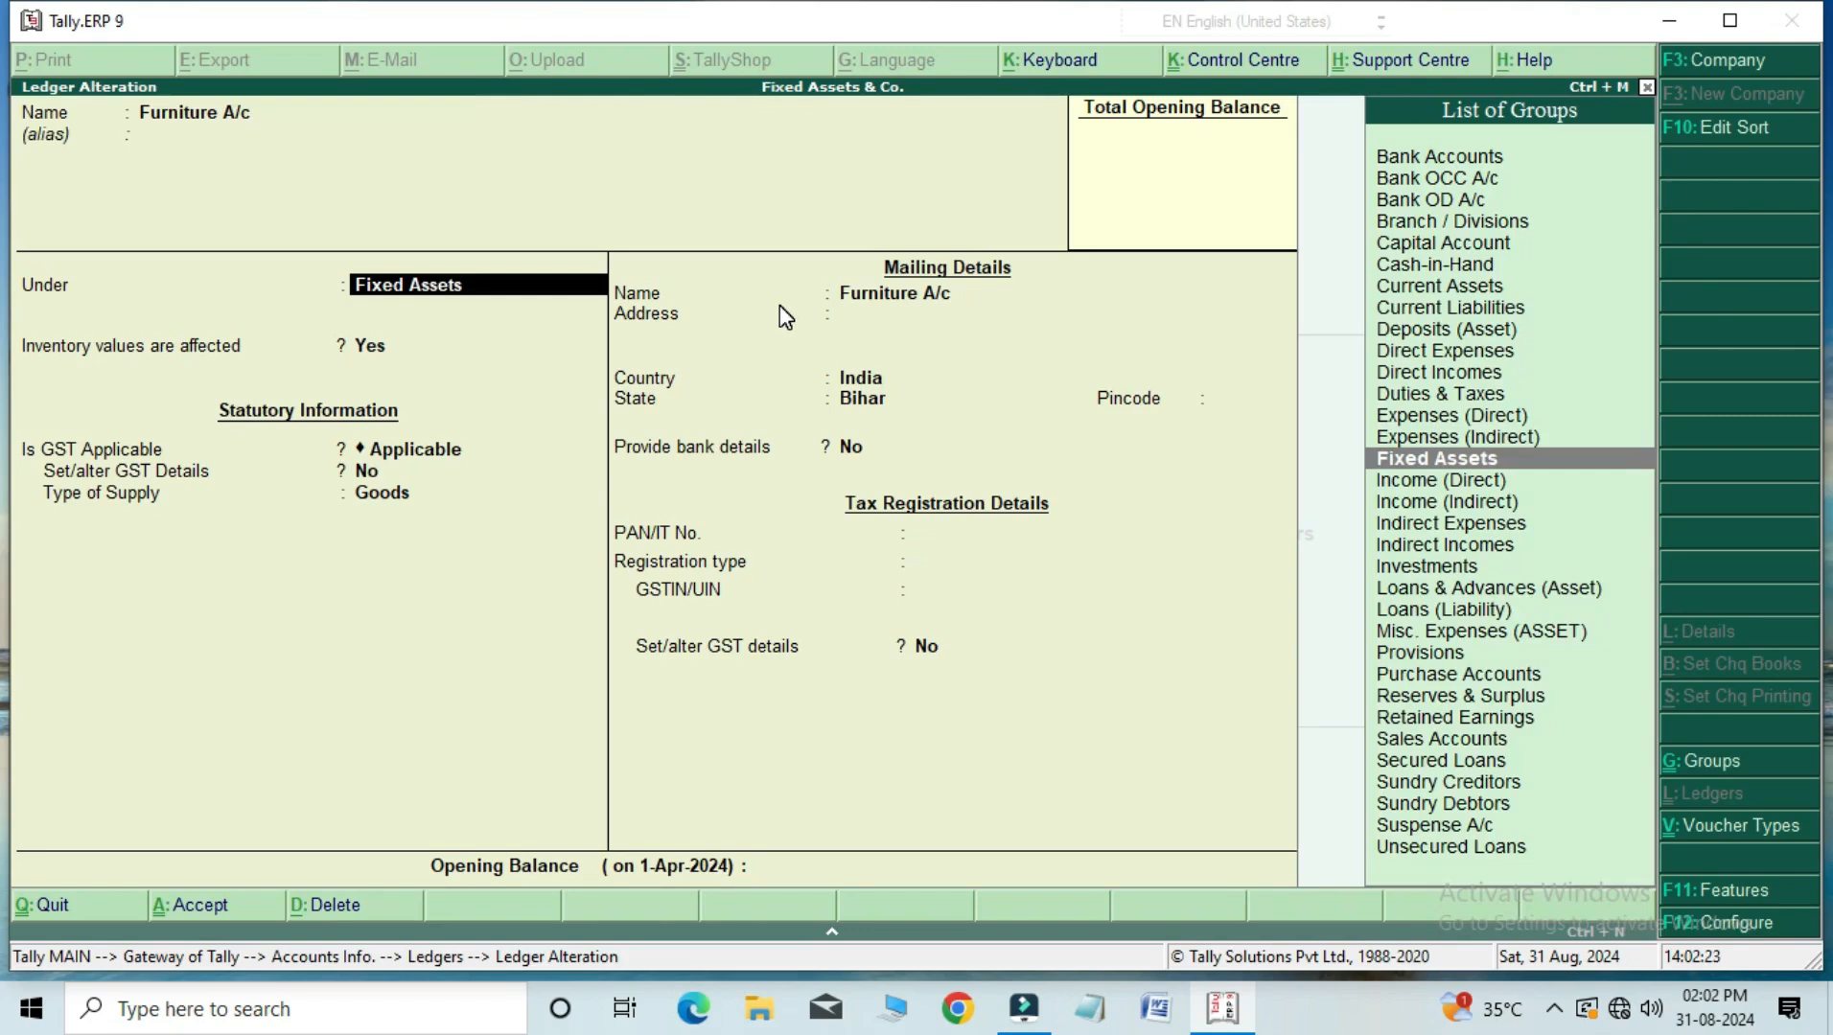
key("Escape")
key("Escape")
key("Escape")
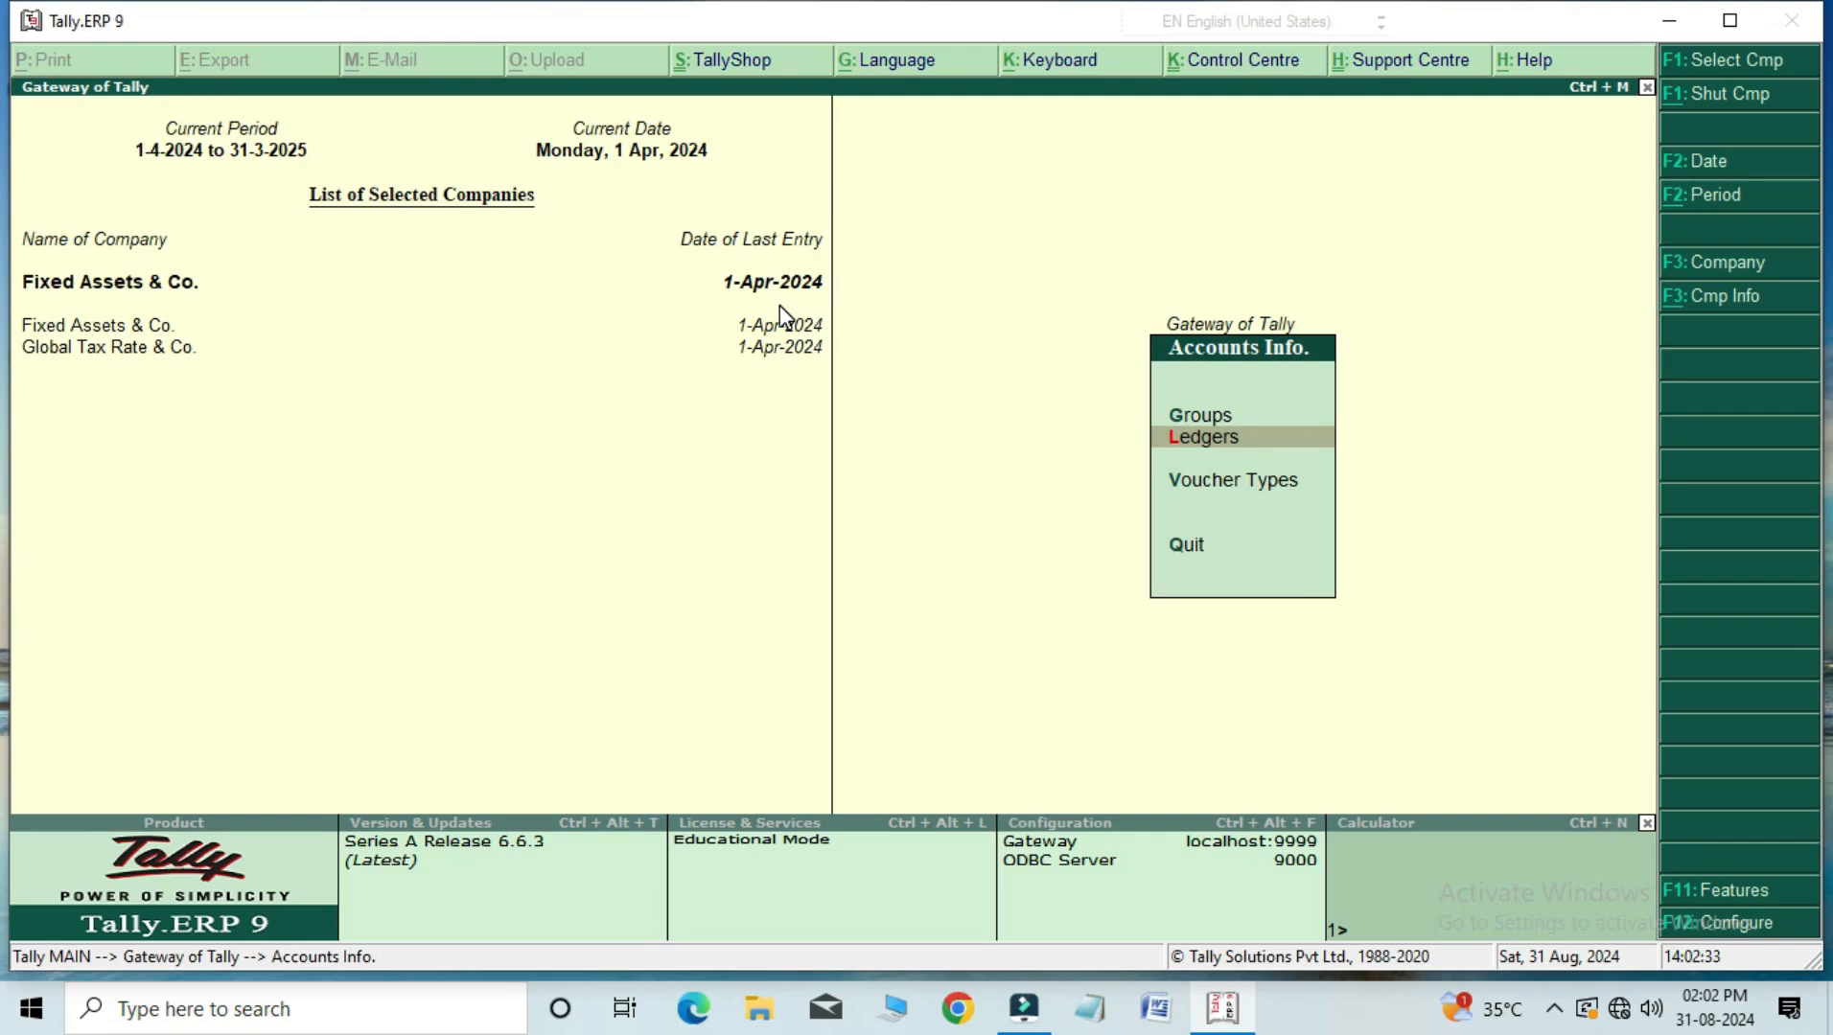
Step: Start a new purchase accounting voucher and switch its entry mode to As Voucher
key("Escape")
key("Down")
key("Down")
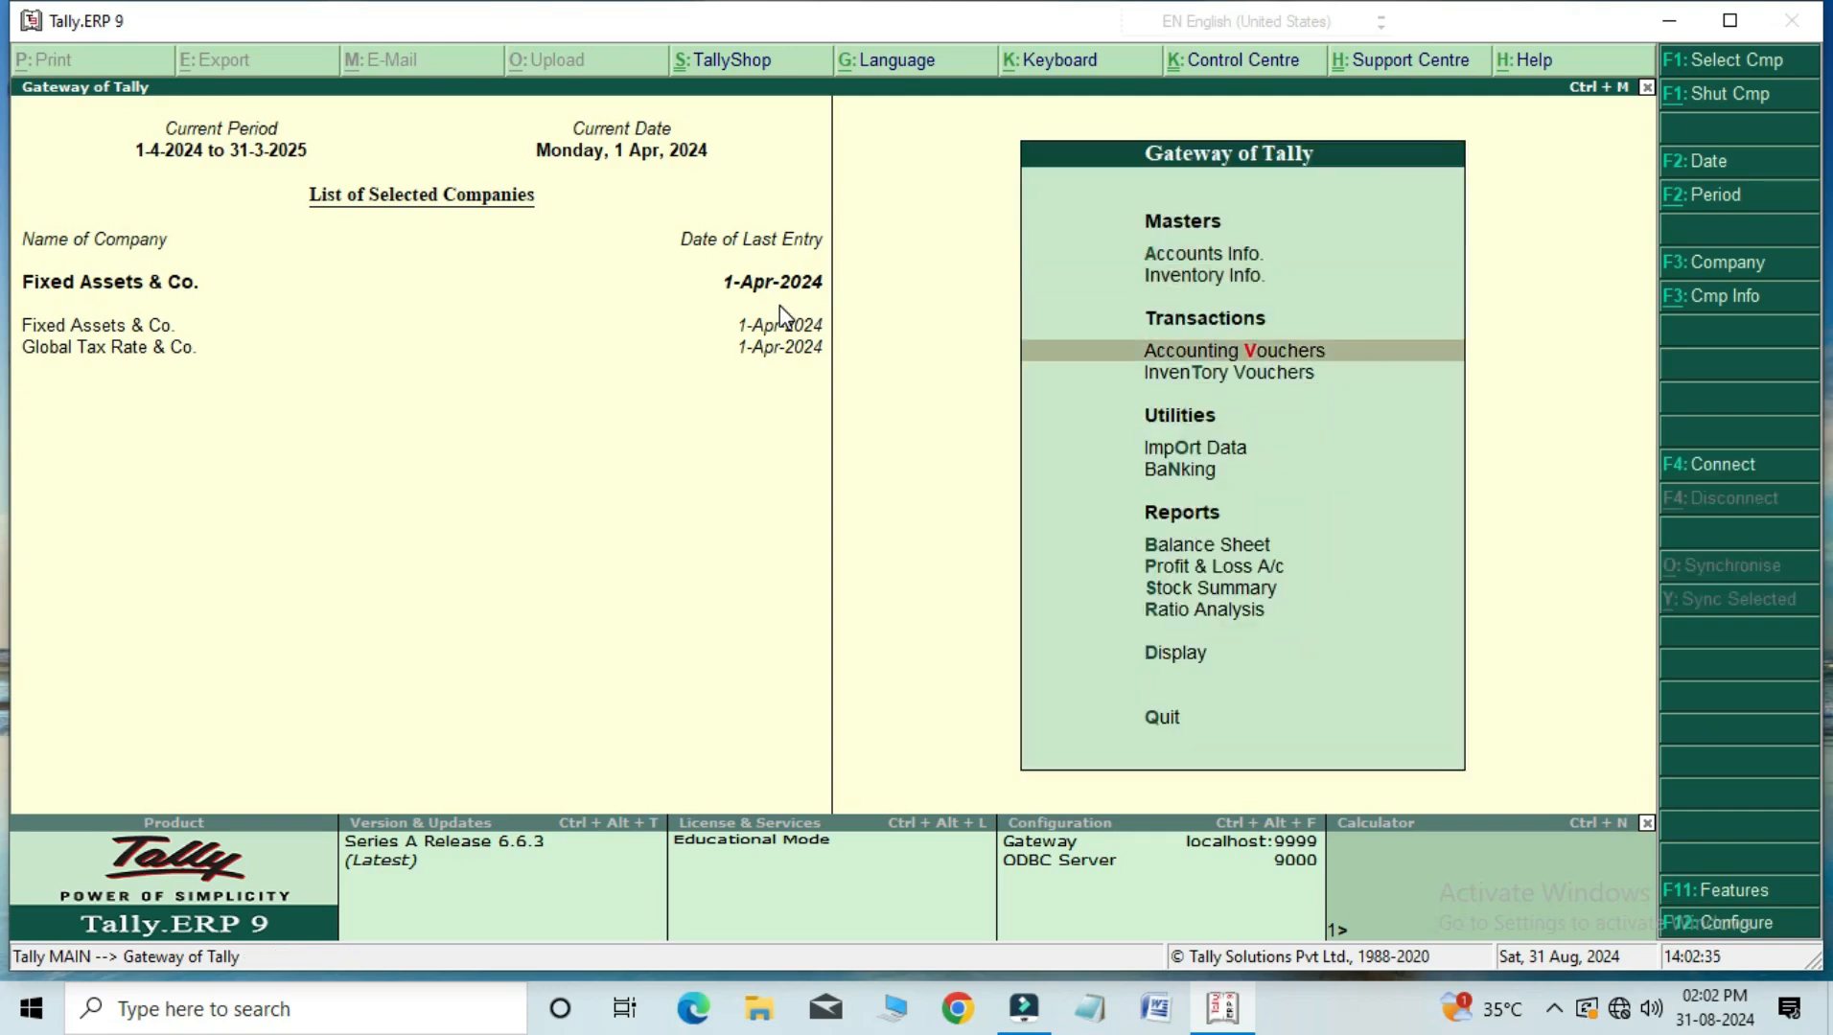
key("Return")
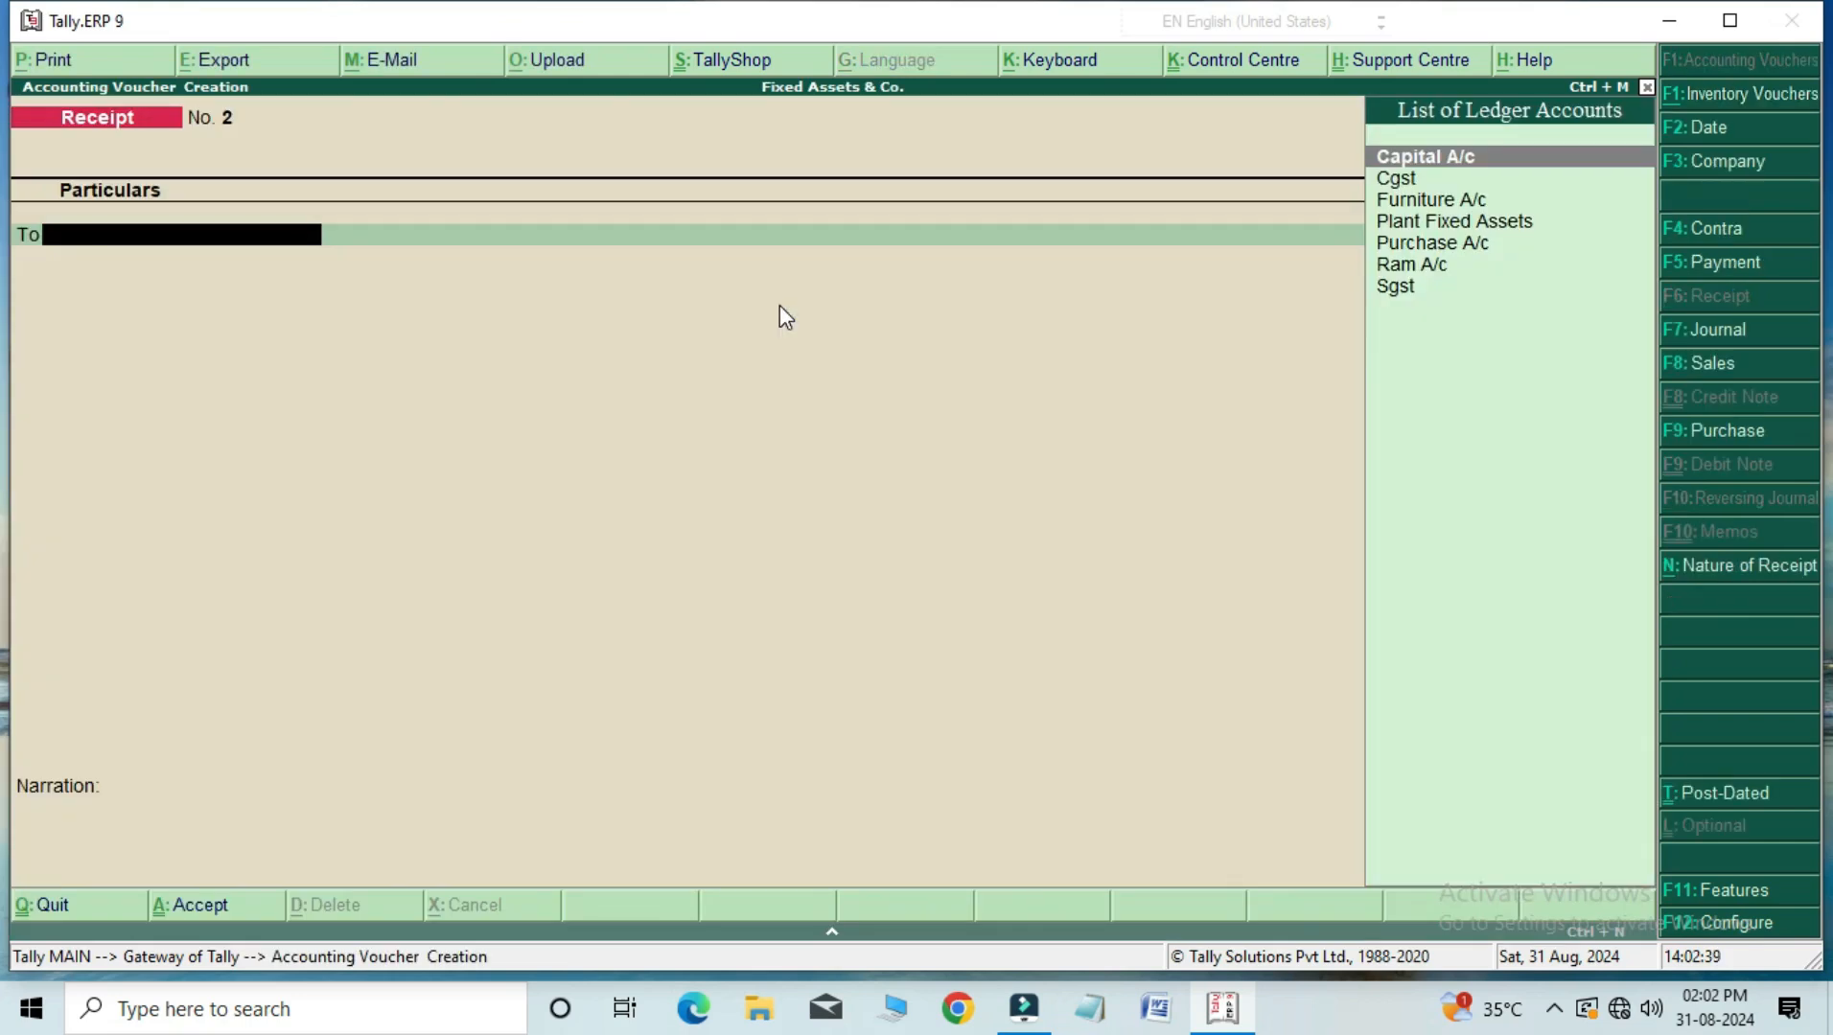
key("F9")
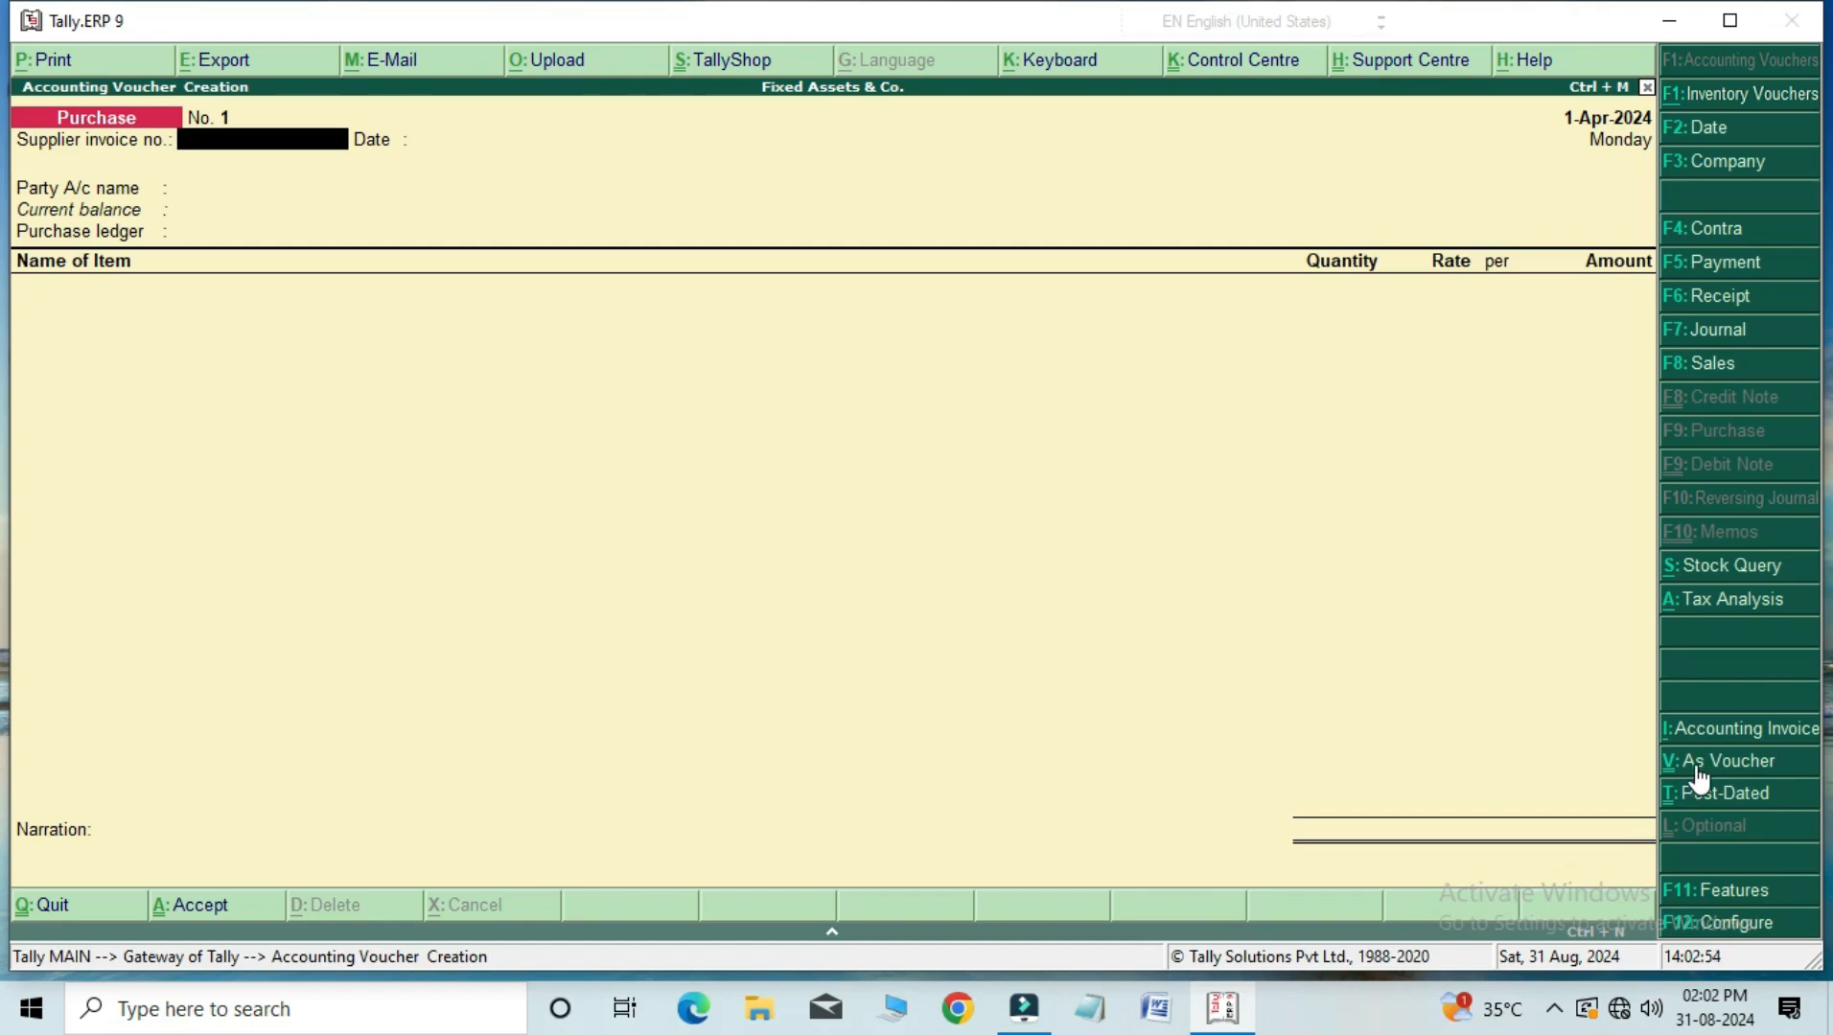
key("ctrl+v")
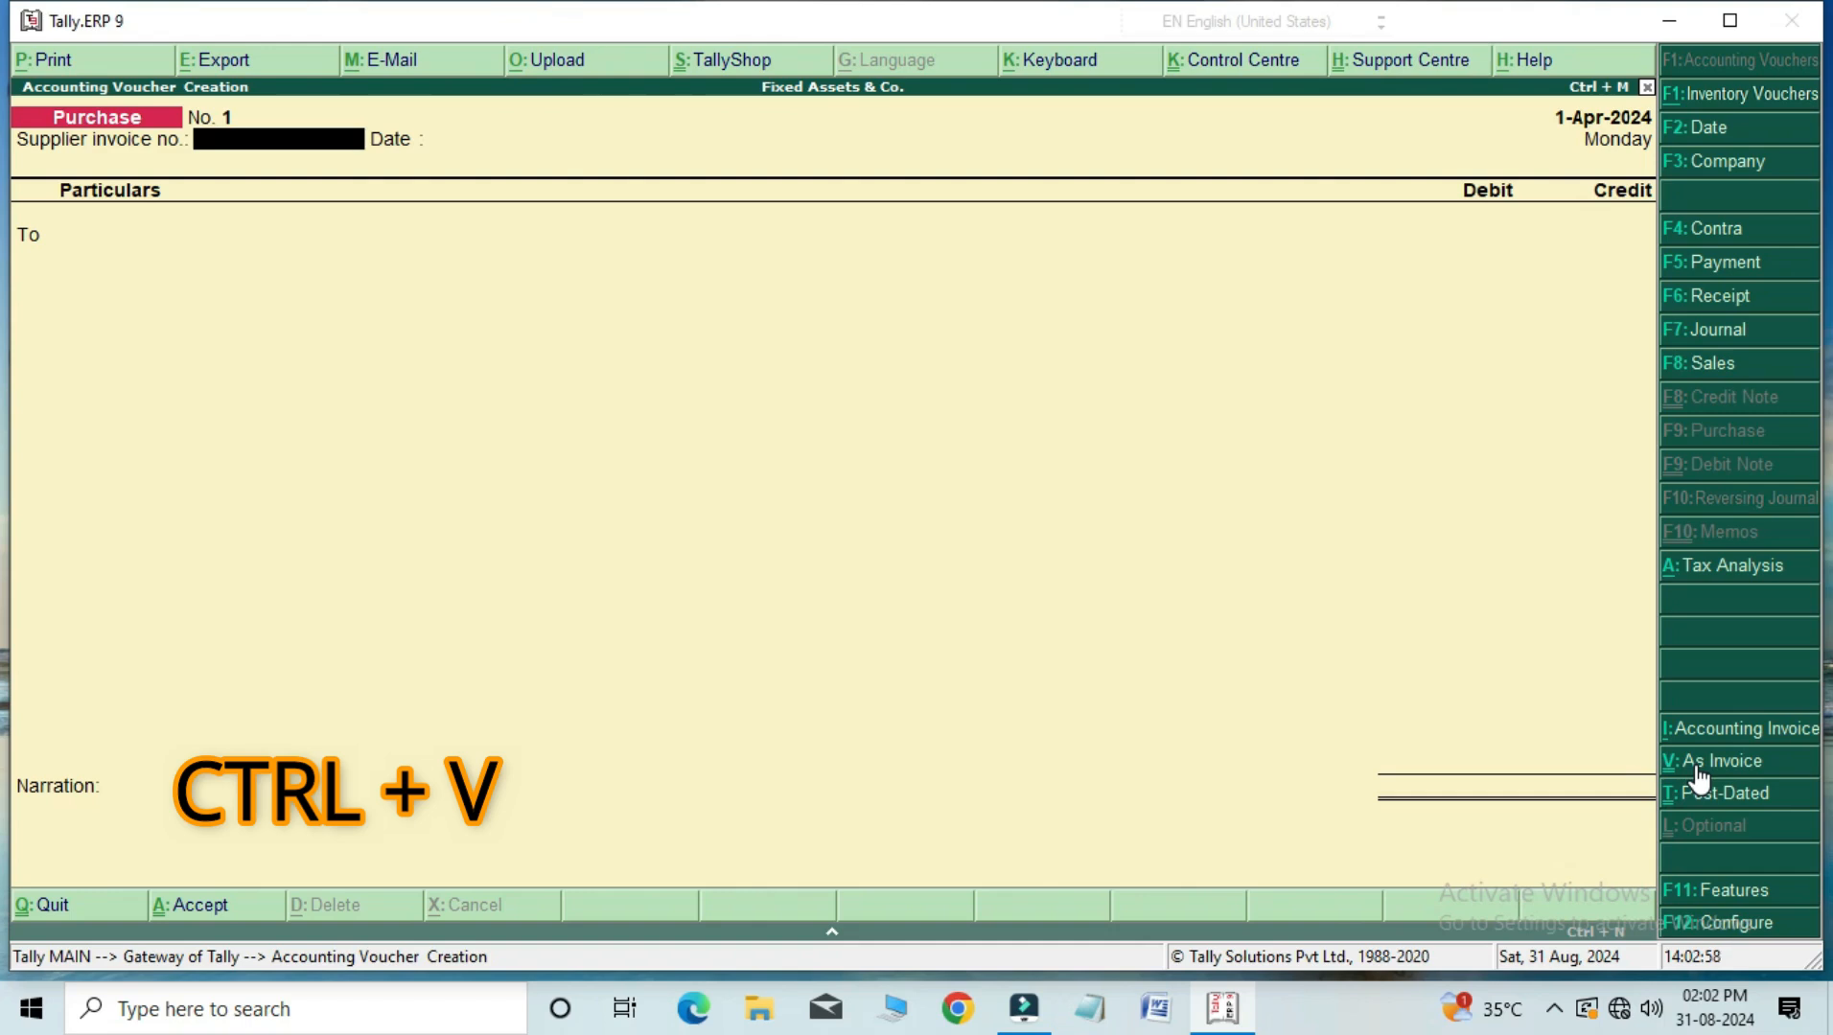
Step: Enter supplier invoice number 111 dated 1-Apr-2024, choose the supplier's ledger as the party, and accept the supplier details
type("111")
key("Return")
key("Return")
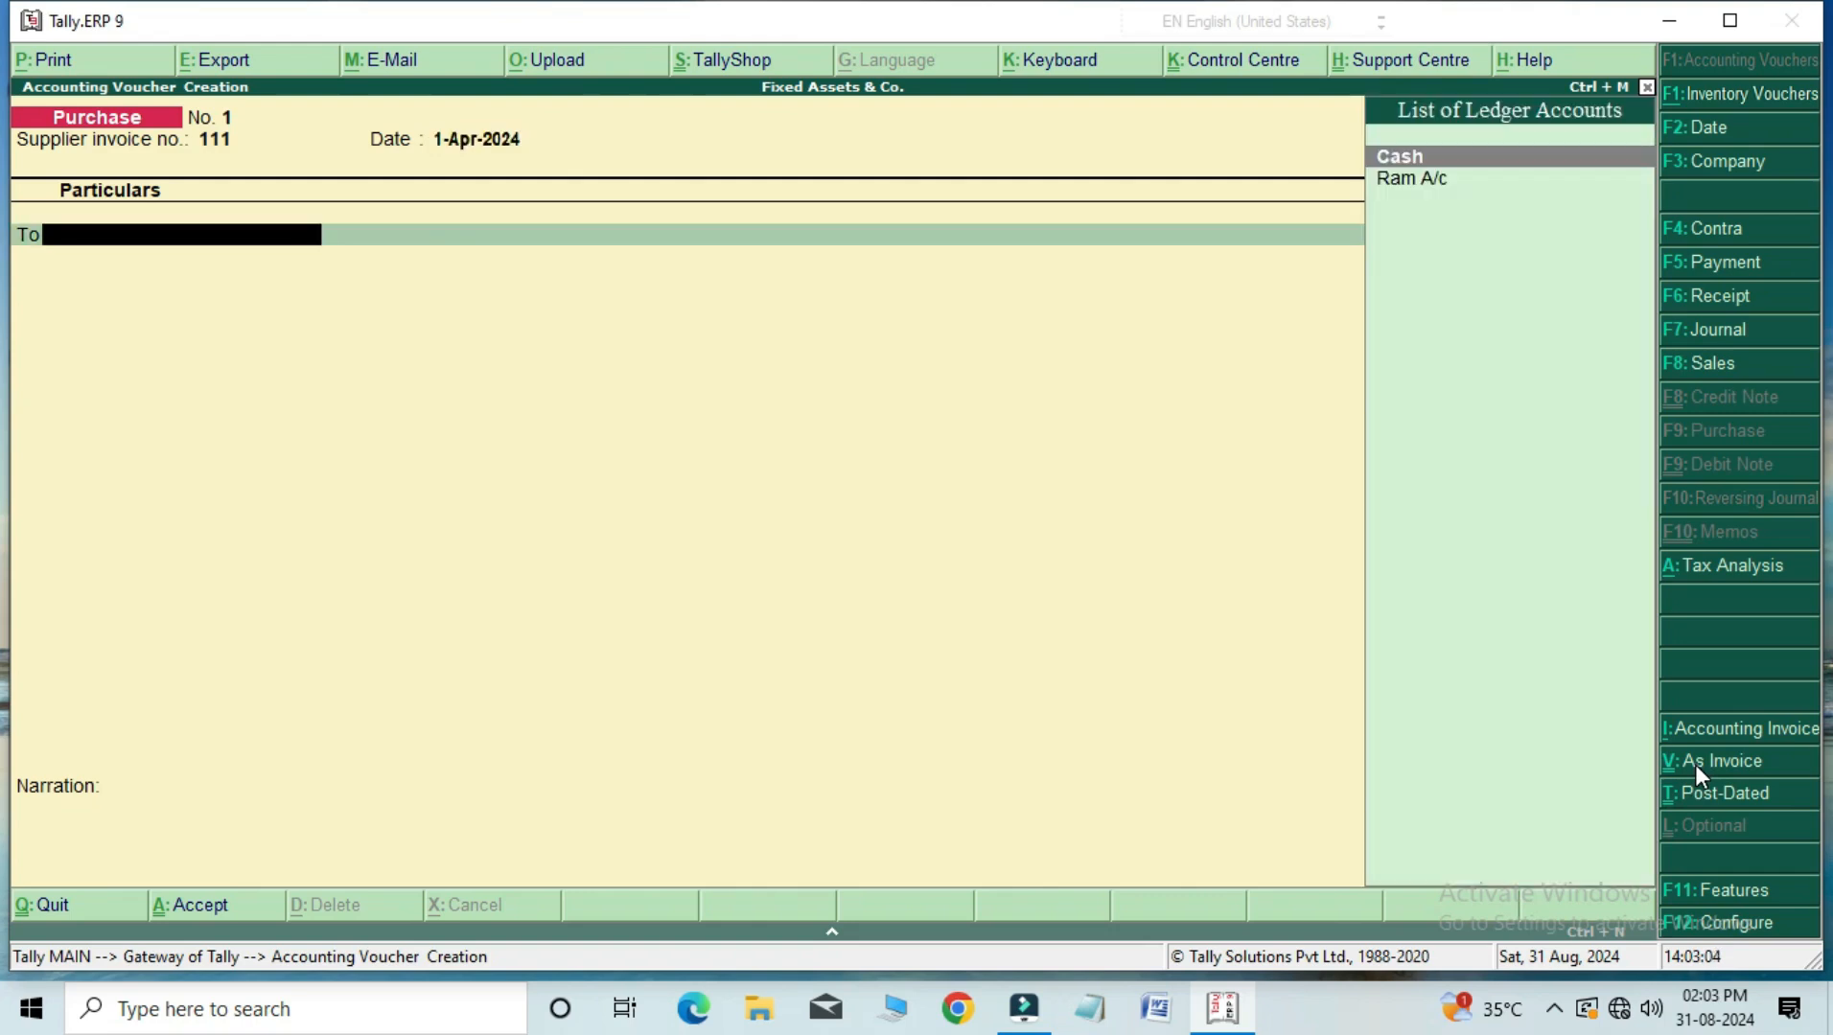
key("Down")
key("Return")
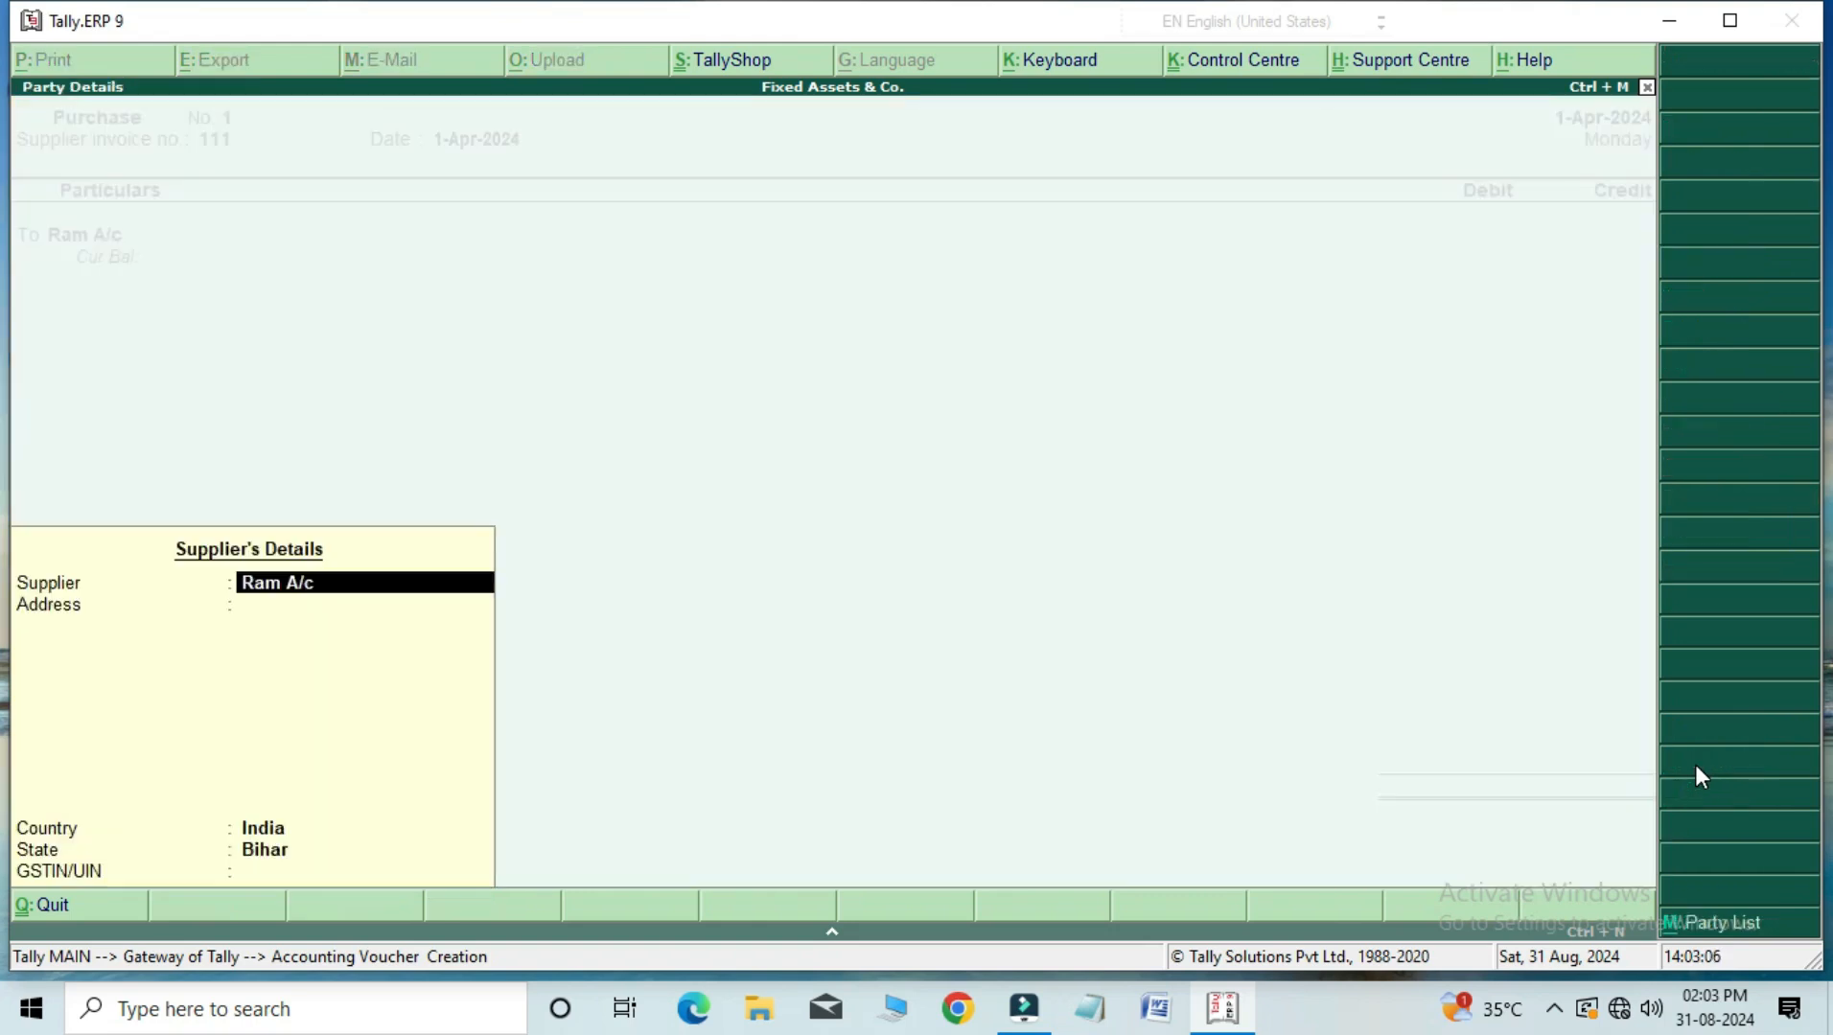
key("Return")
key("Return")
key("Return")
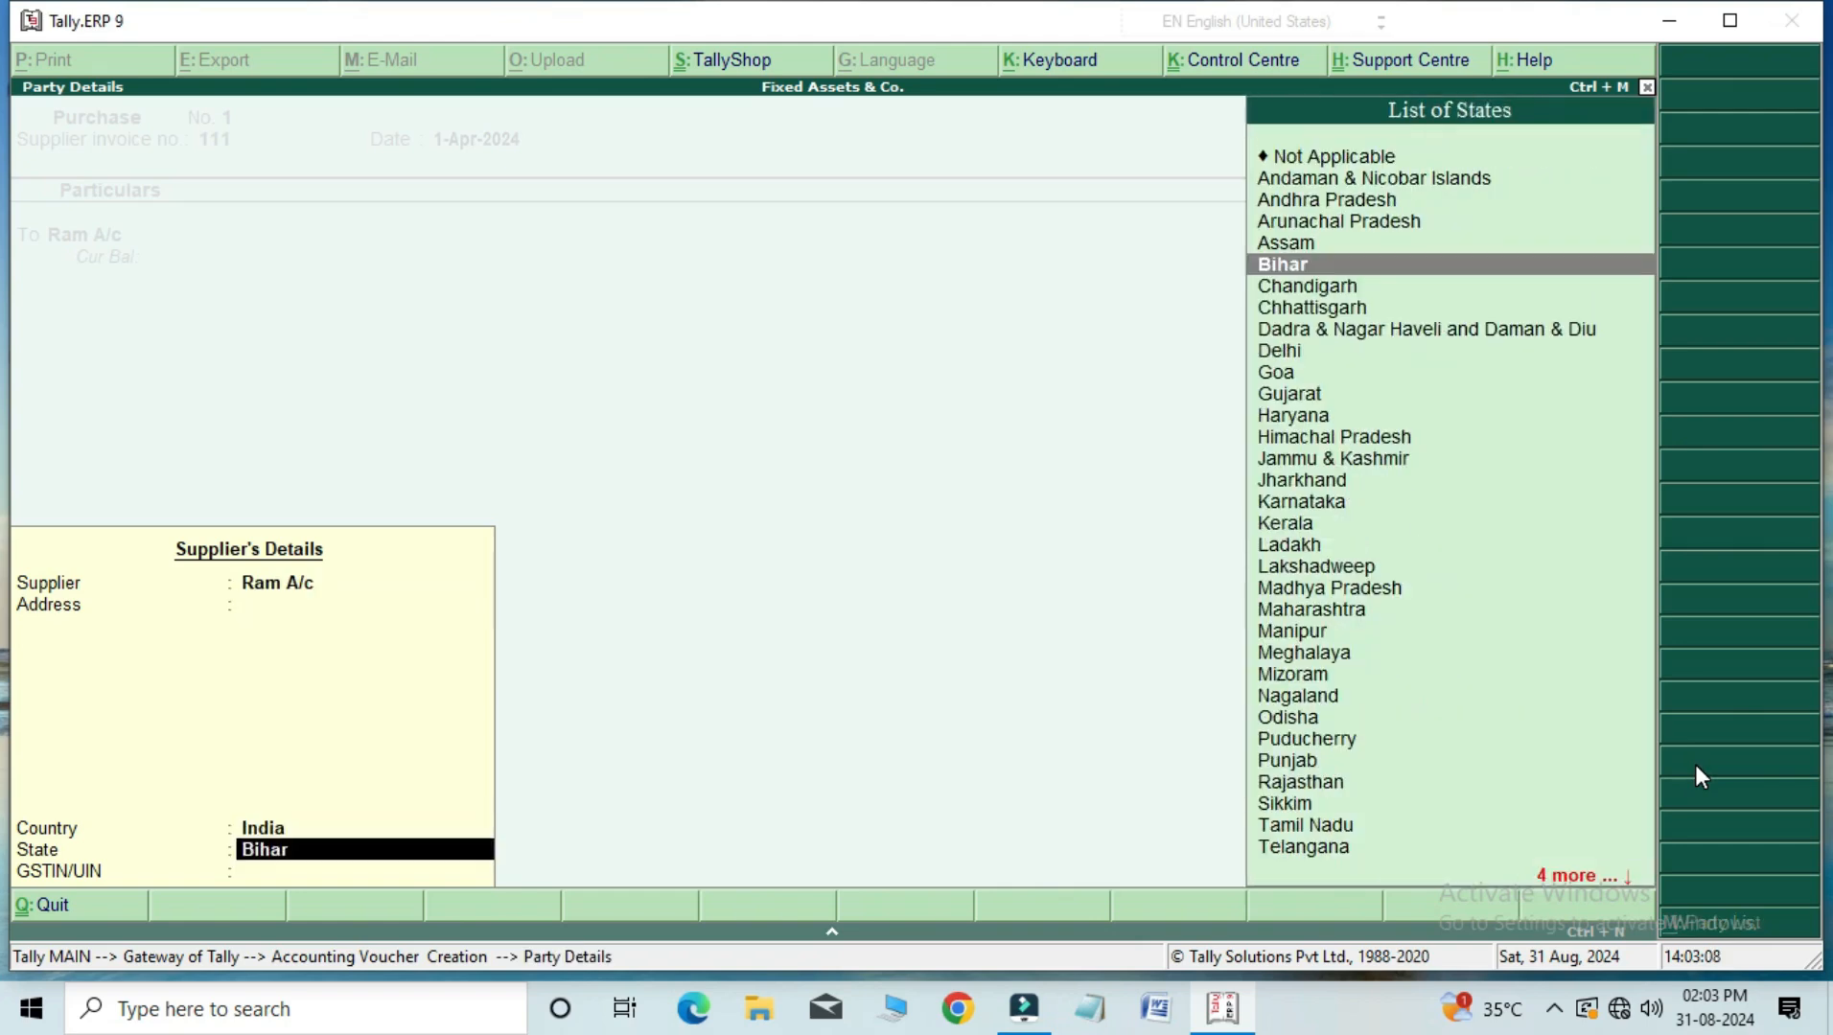
key("Return")
key("Return")
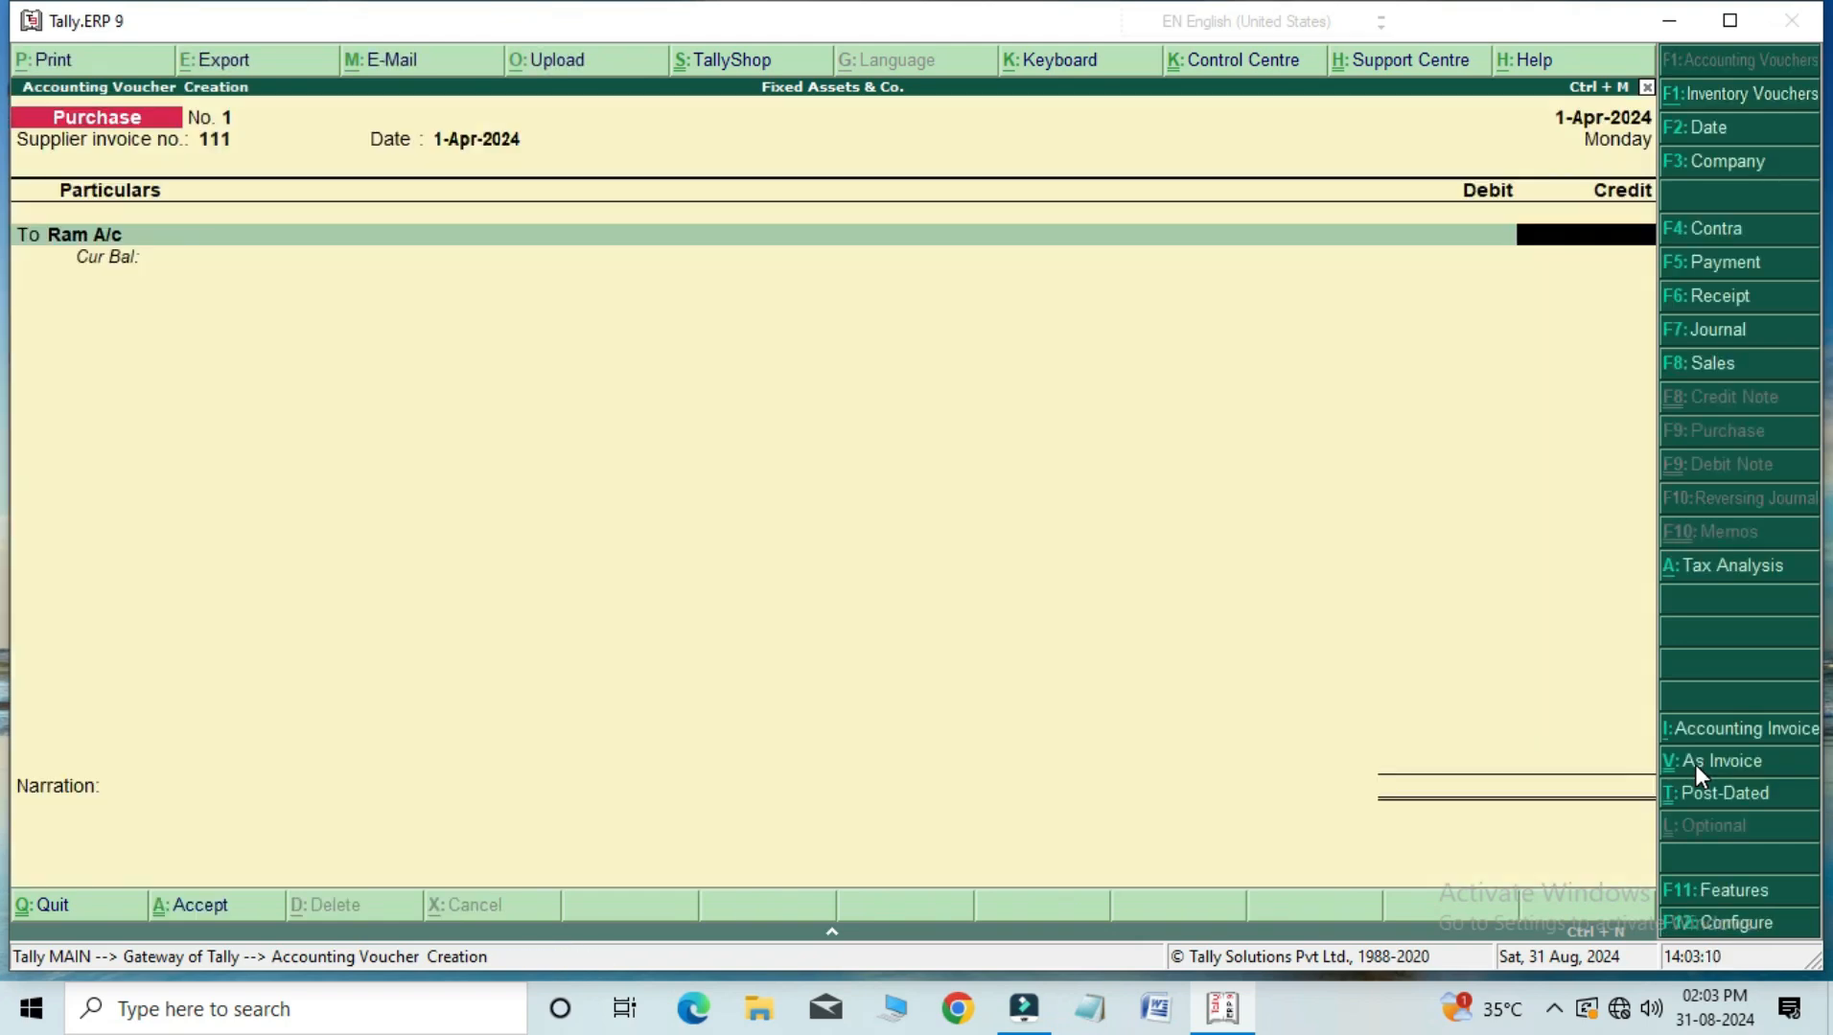
Step: Credit the supplier's ledger with 200
type("11")
key("BackSpace")
key("BackSpace")
type("200")
key("Return")
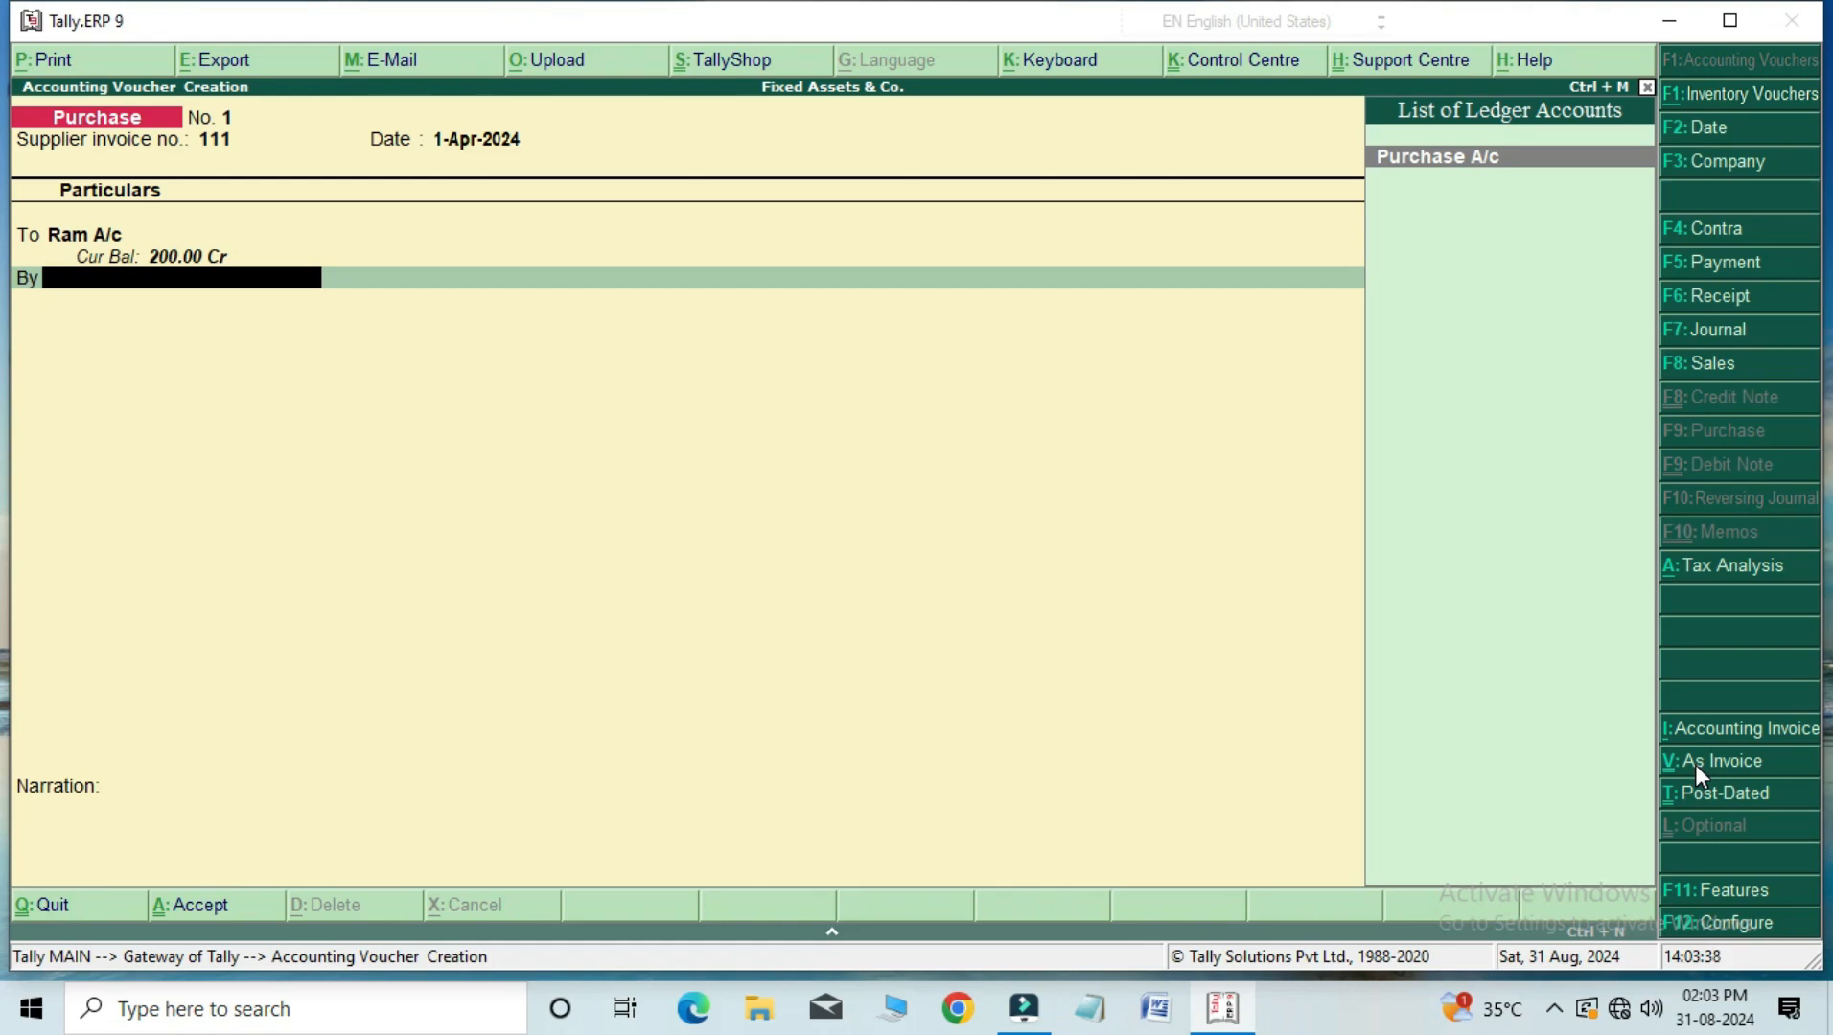
Step: Set "Allow expenses/fixed assets in purchase vouchers" to Yes in the advanced purchase voucher configuration and accept the configuration
key("F12")
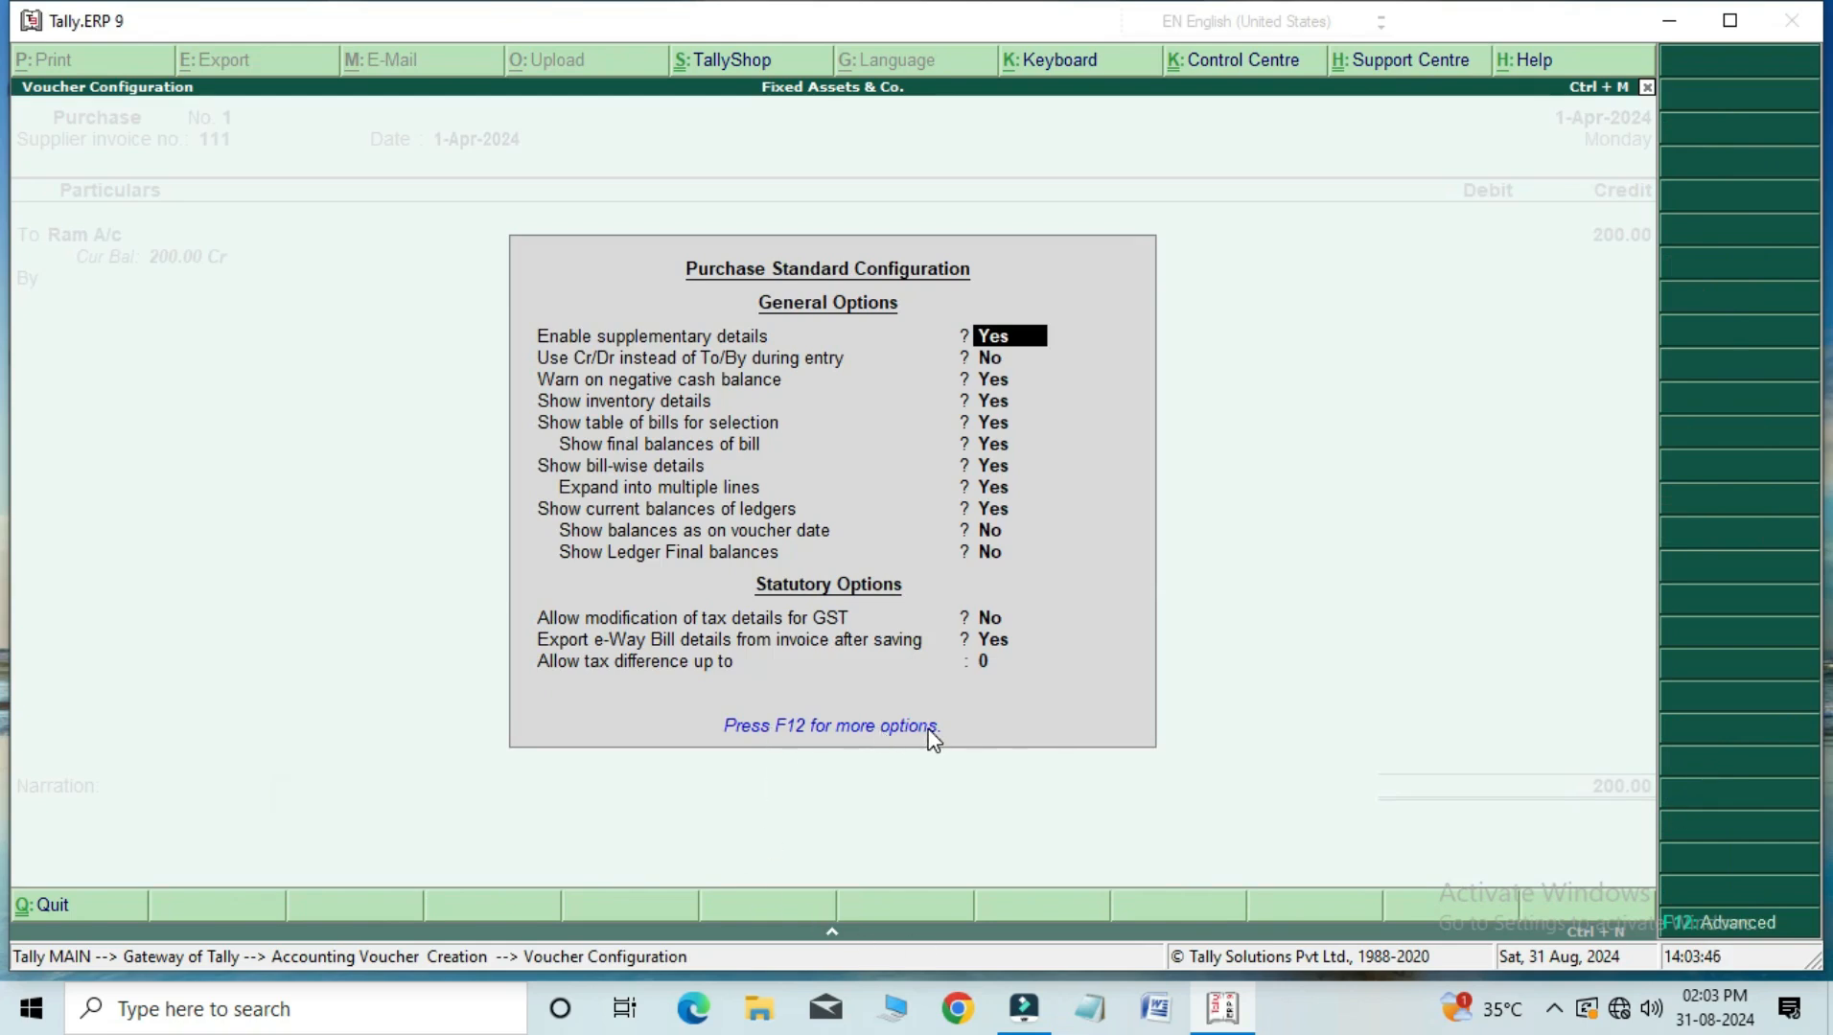
key("F12")
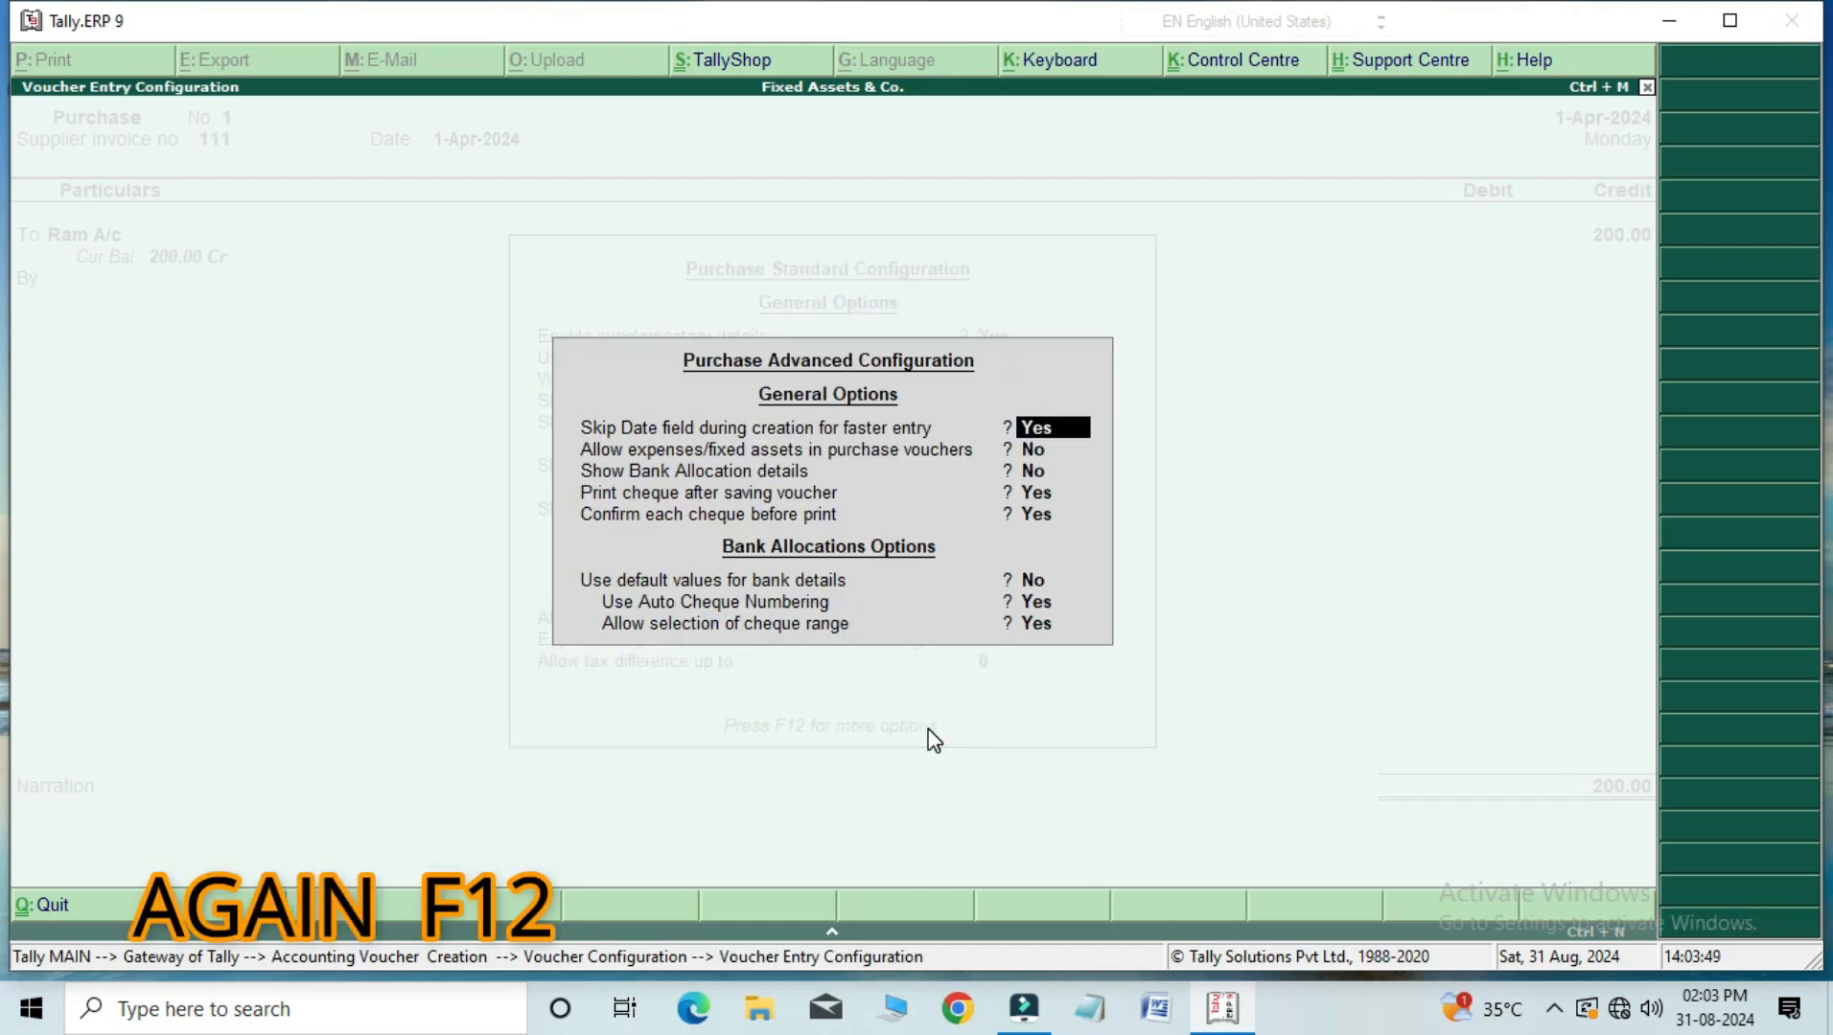
key("Return")
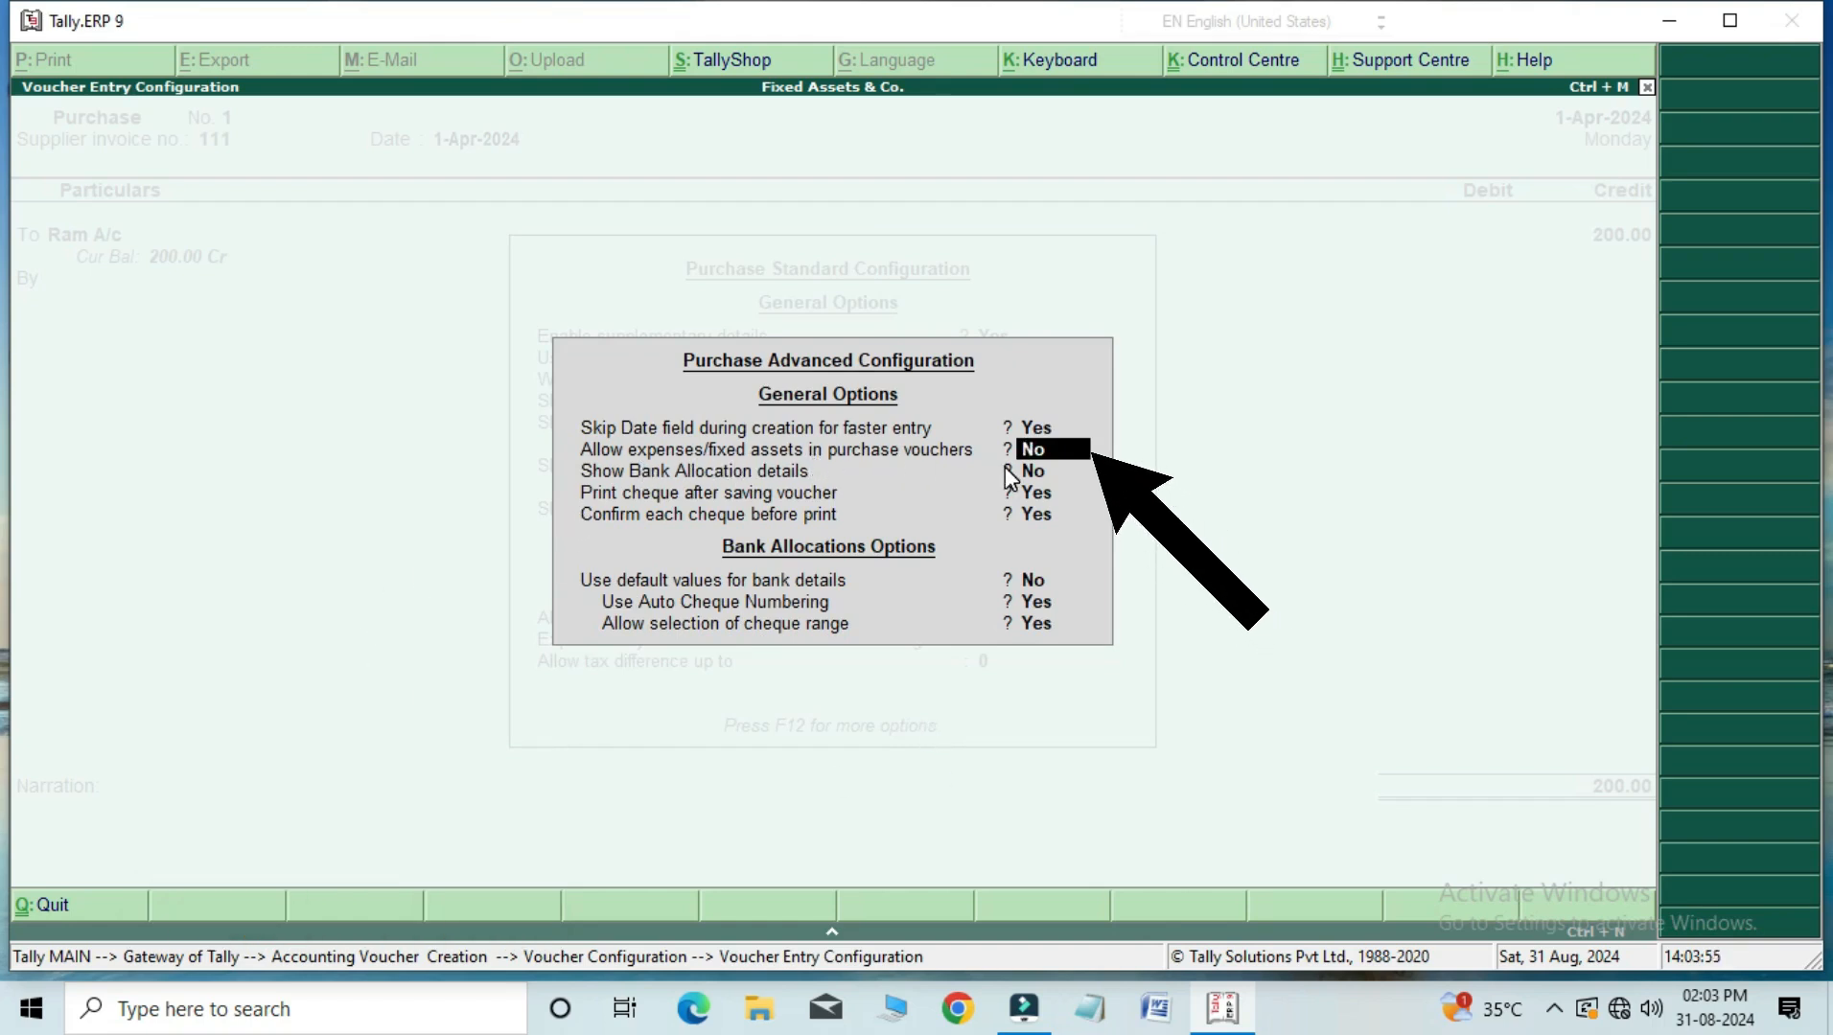
key("y")
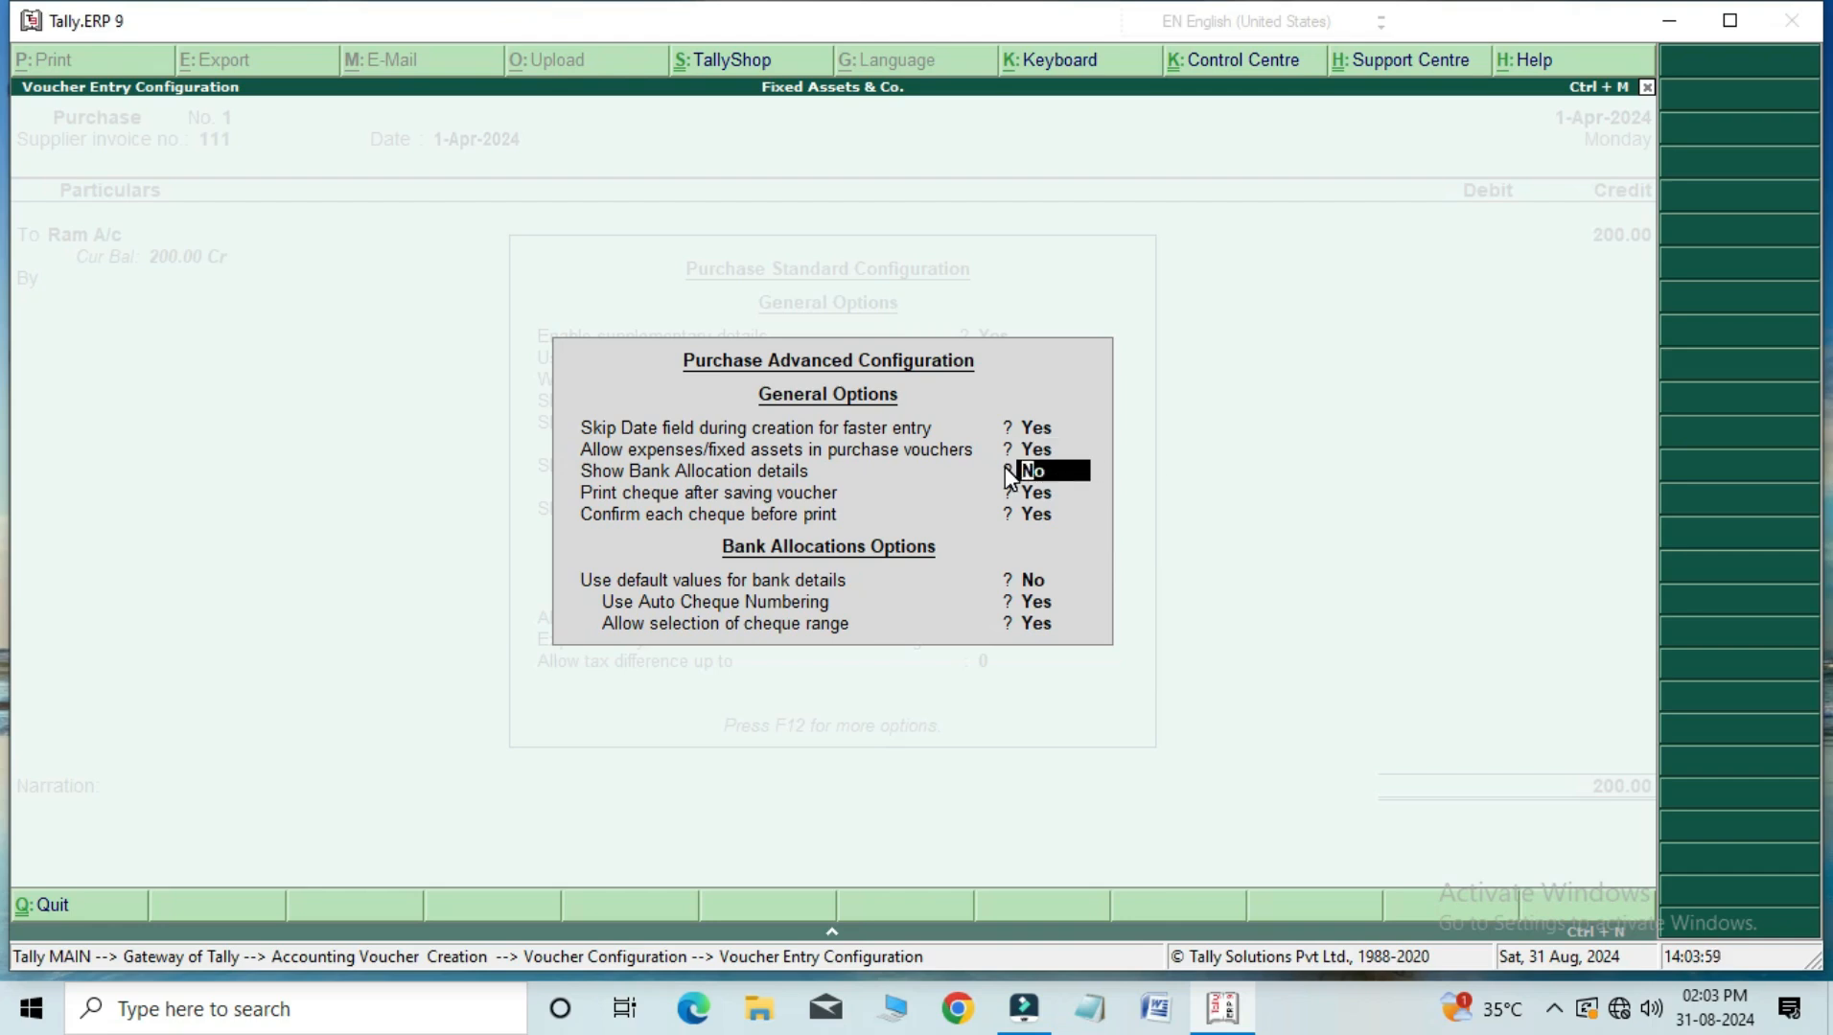
key("Return")
key("Return")
key("Return")
key("Return")
key("Return")
key("Return")
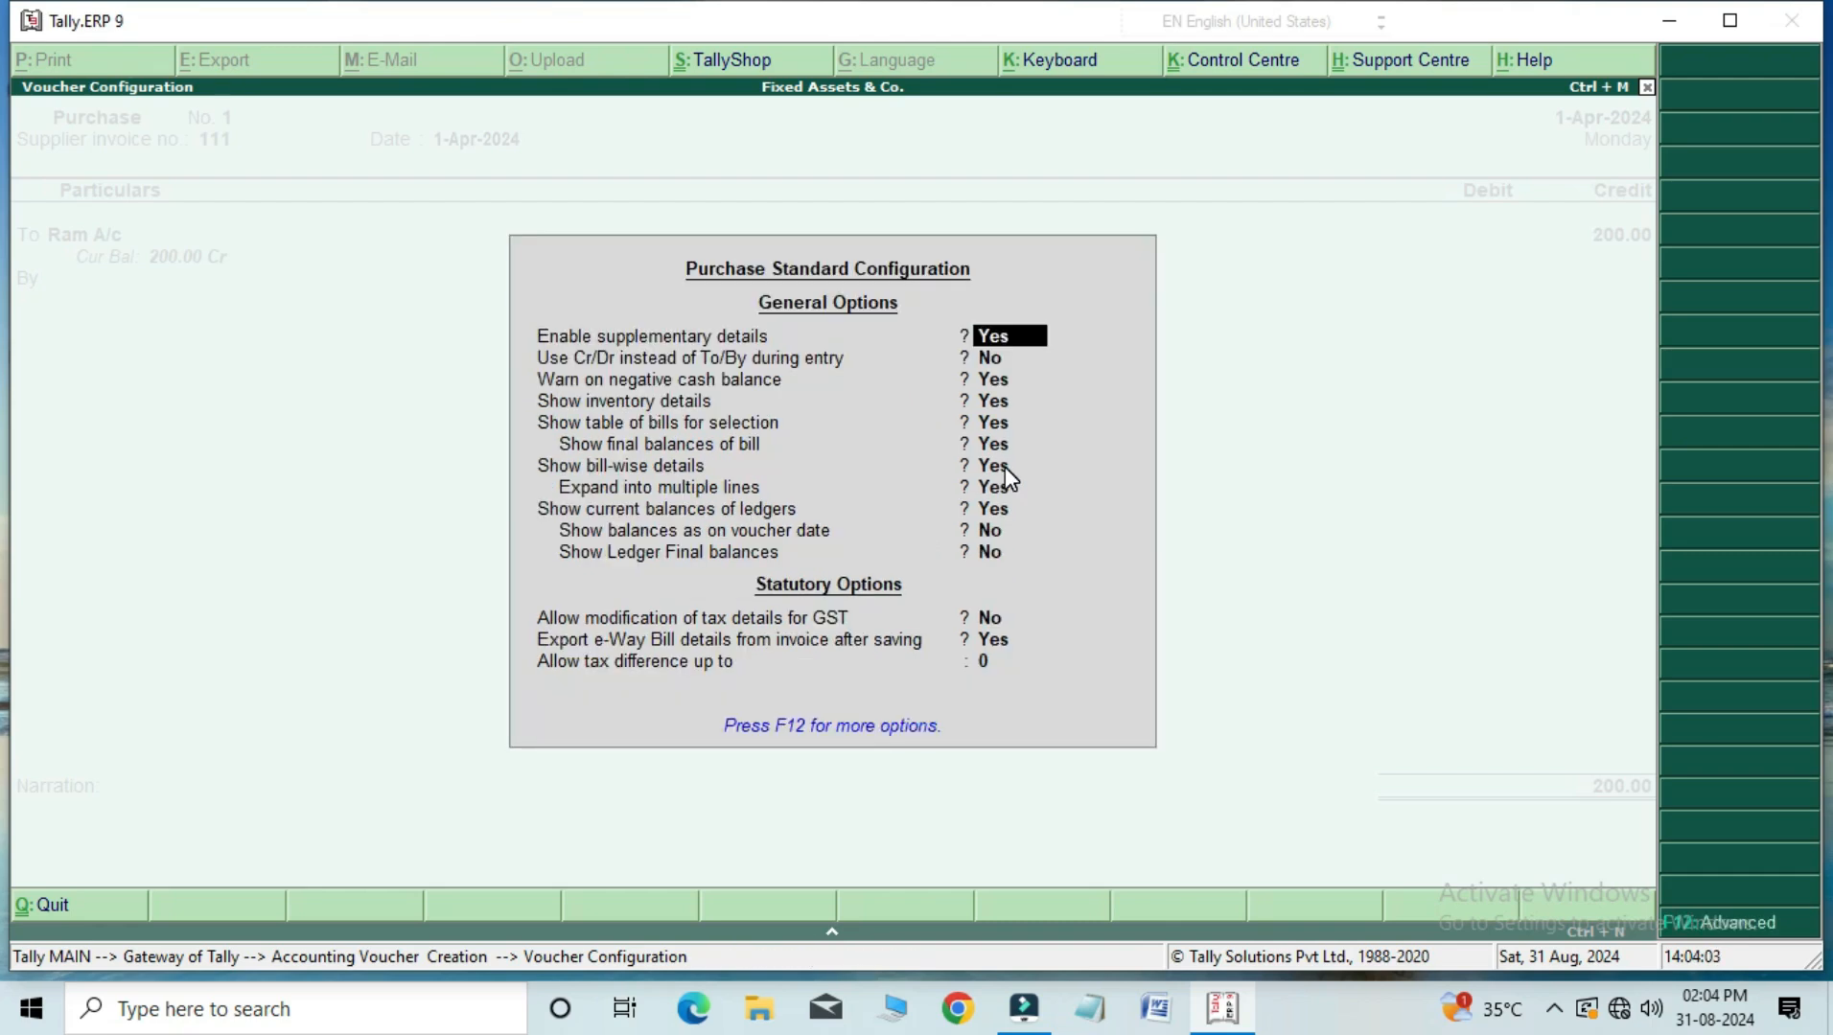
key("ctrl+a")
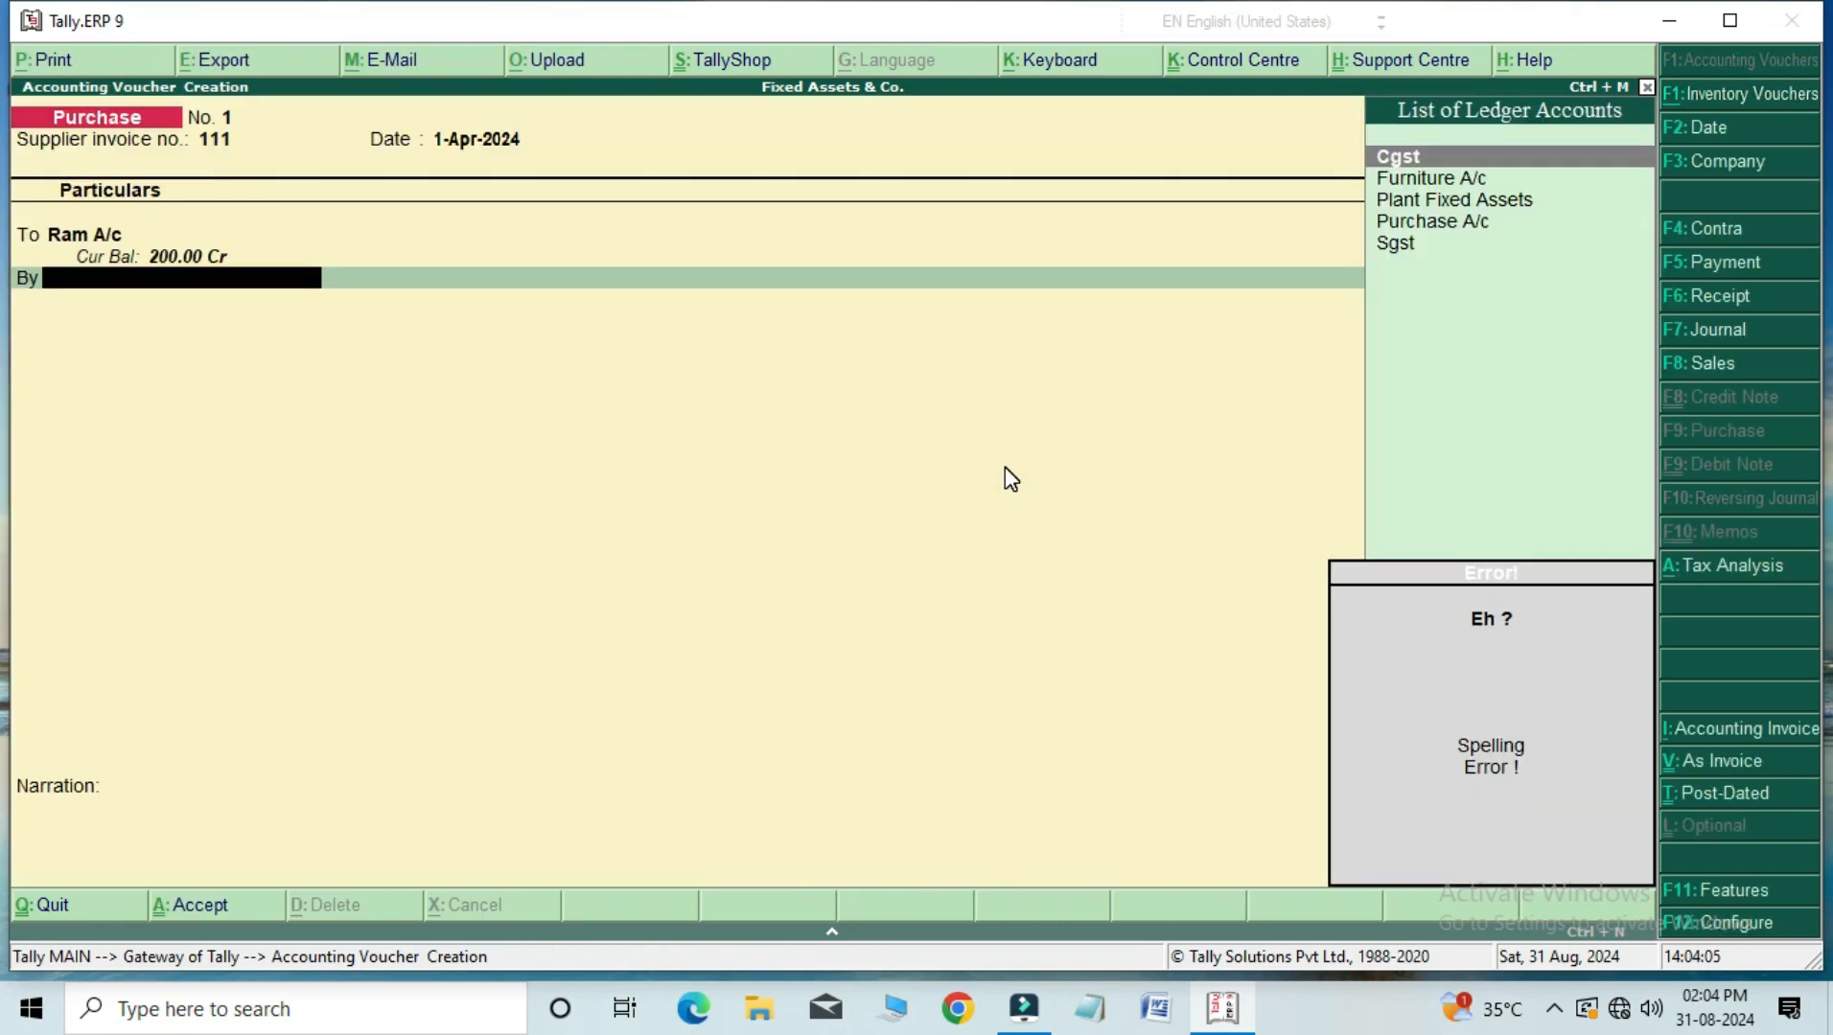
Step: Add Furniture A/c as a debit line in the purchase voucher with an amount of 176
key("Down")
key("Down")
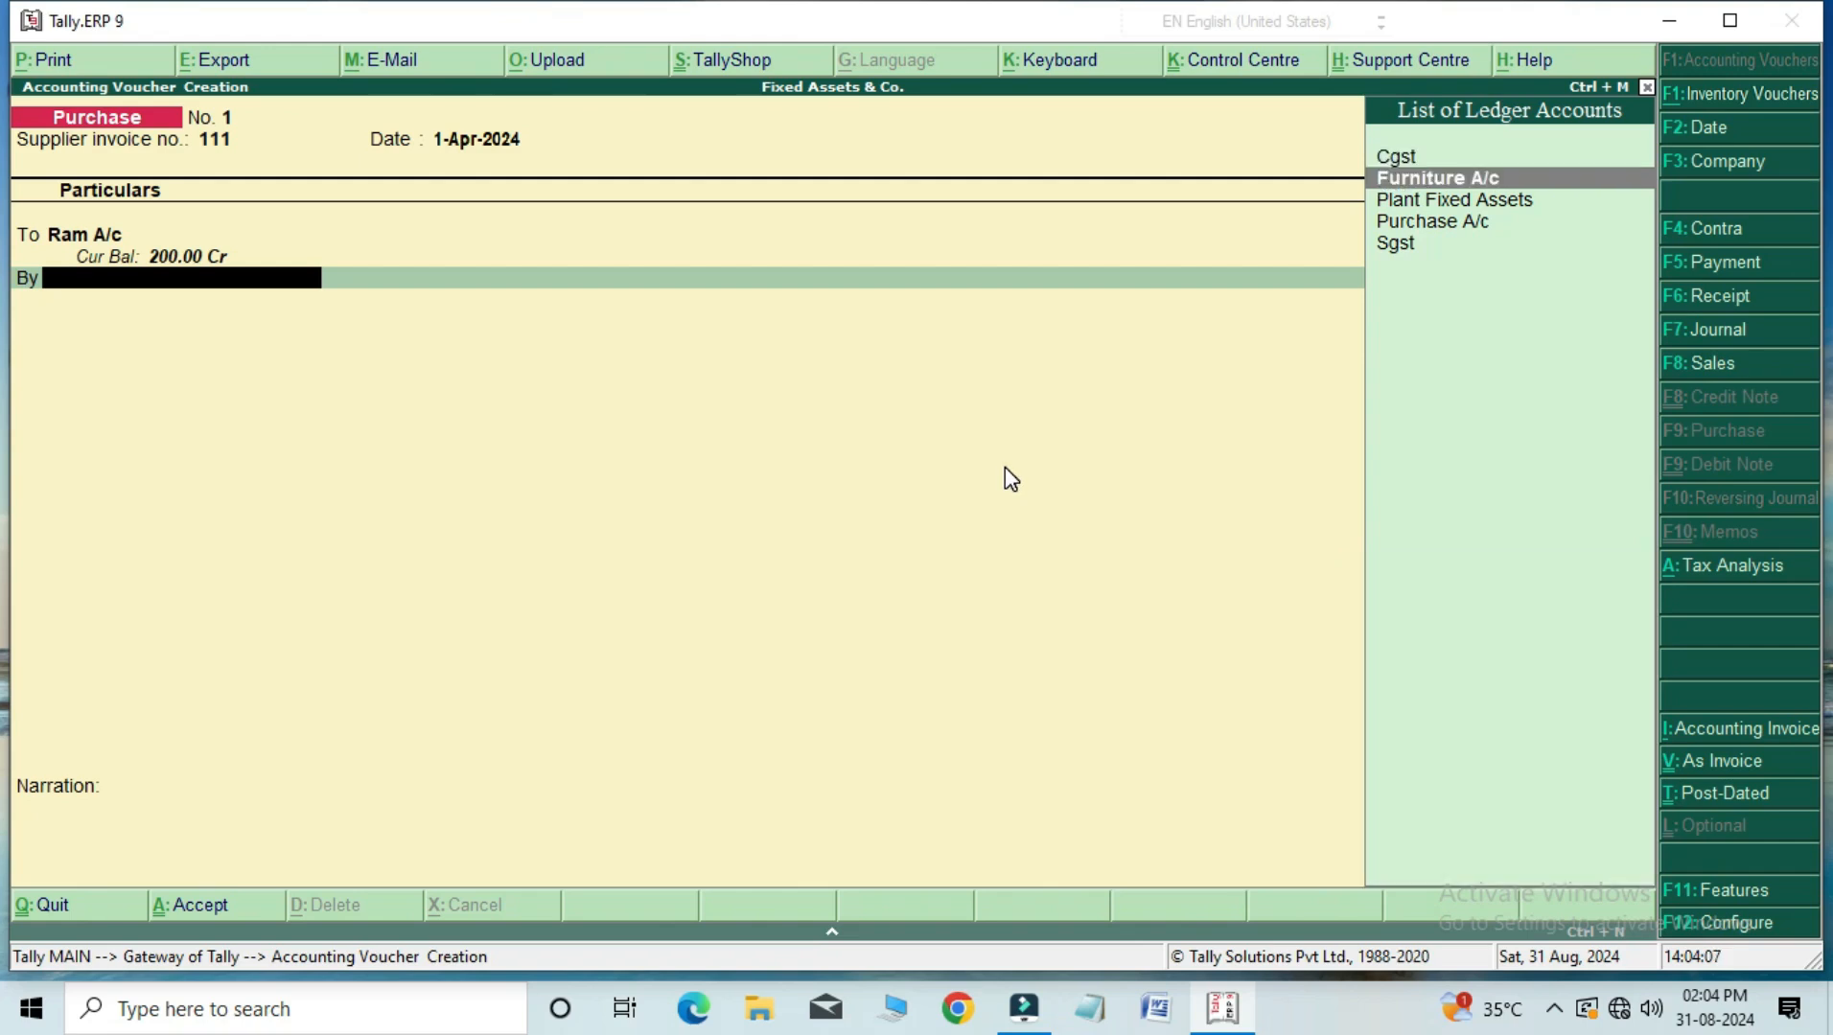
key("Up")
key("Up")
key("Down")
key("Return")
key("Escape")
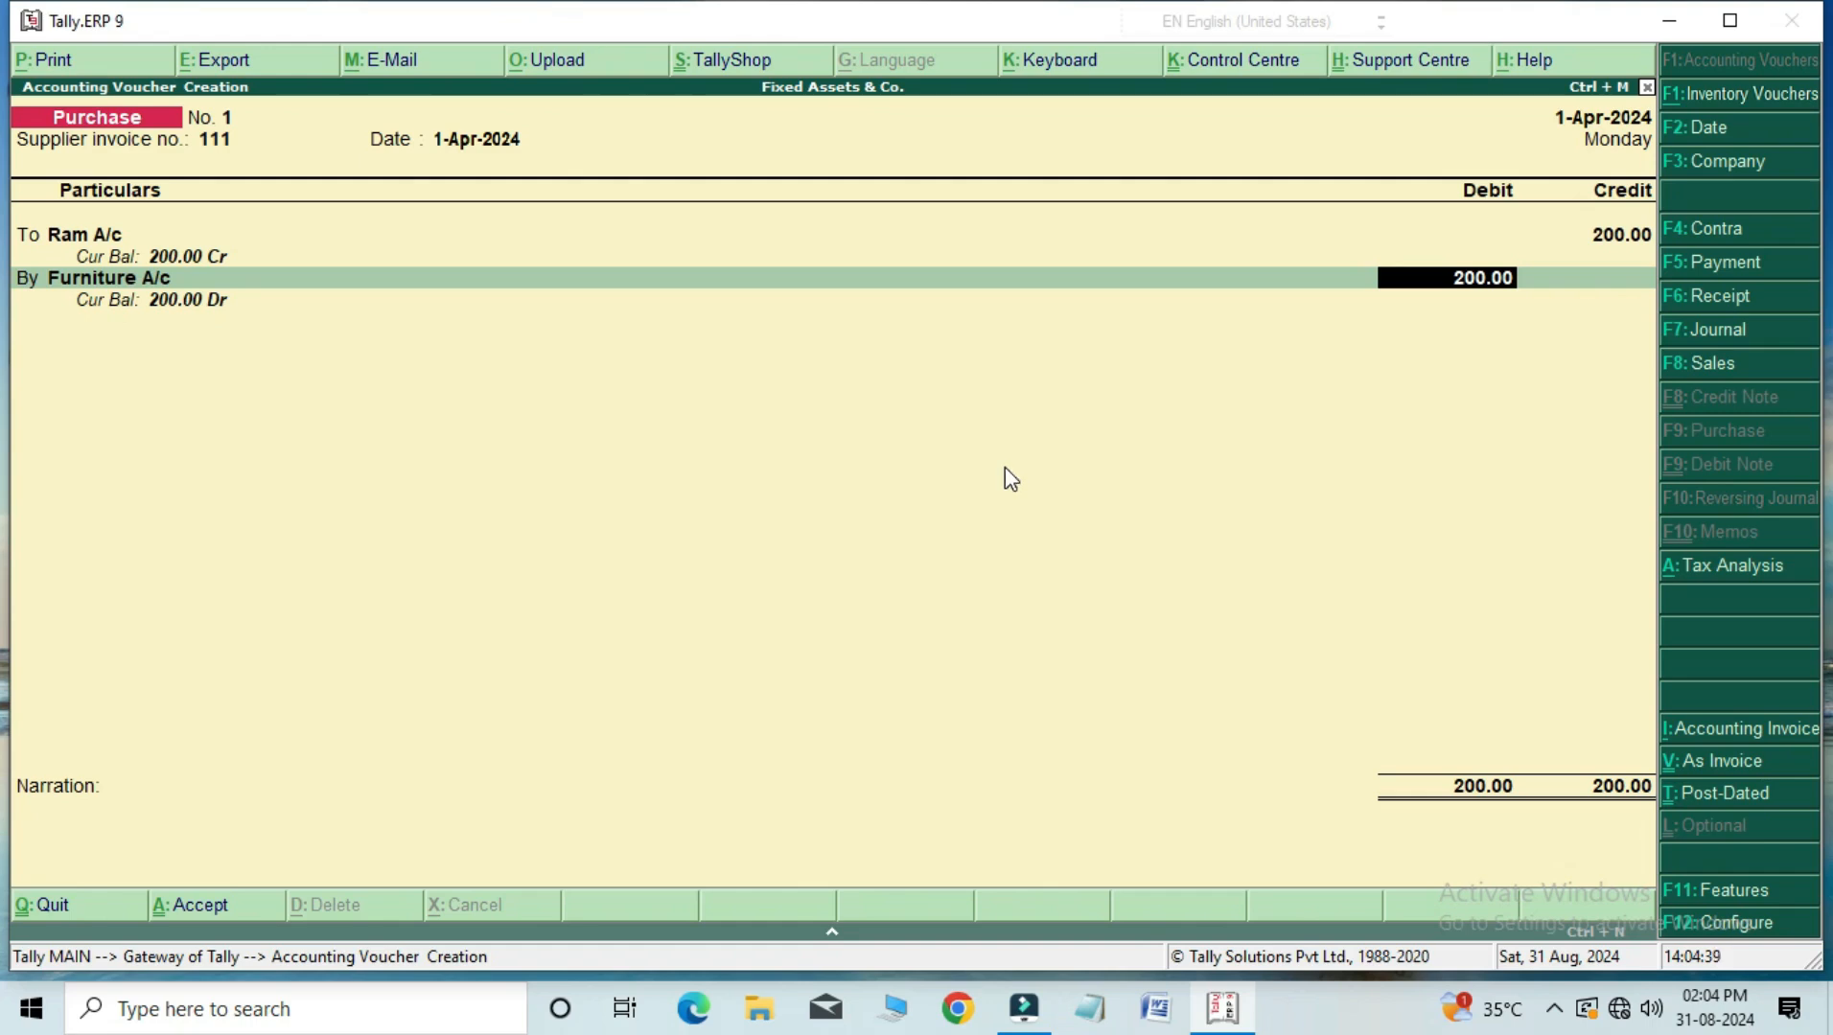
key("Up")
key("Return")
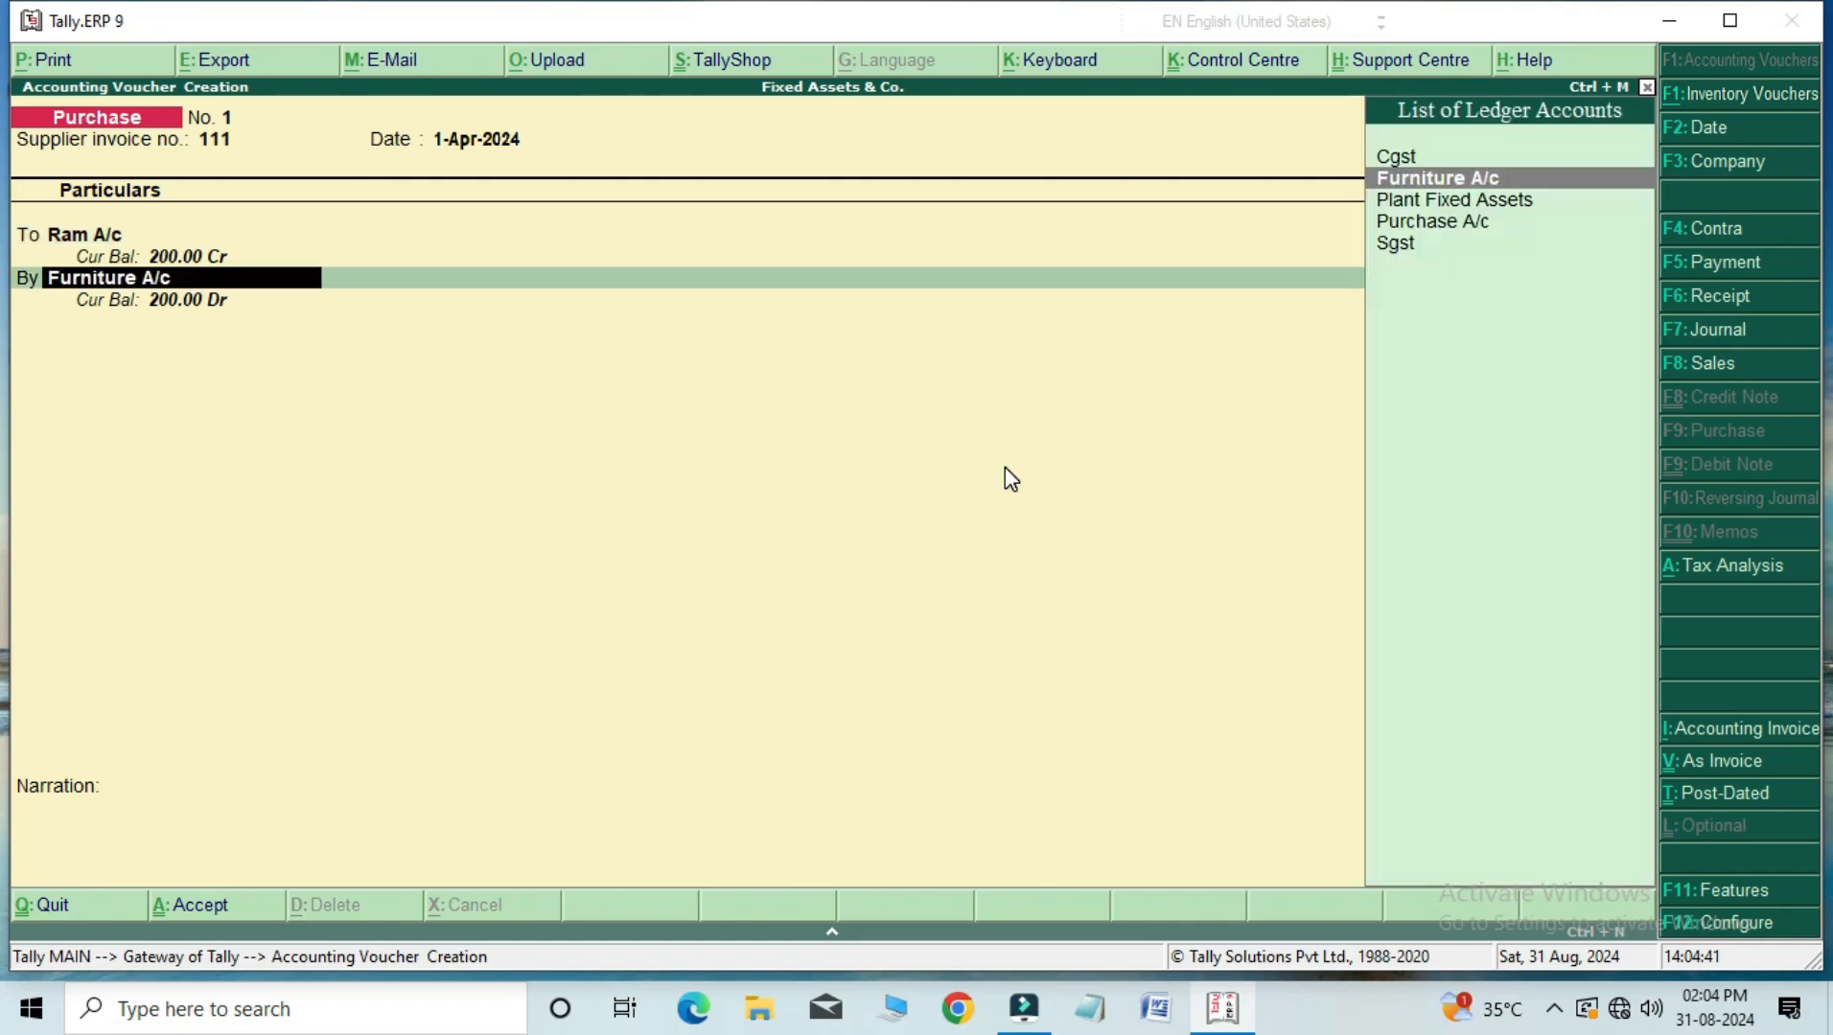
key("Return")
key("Return")
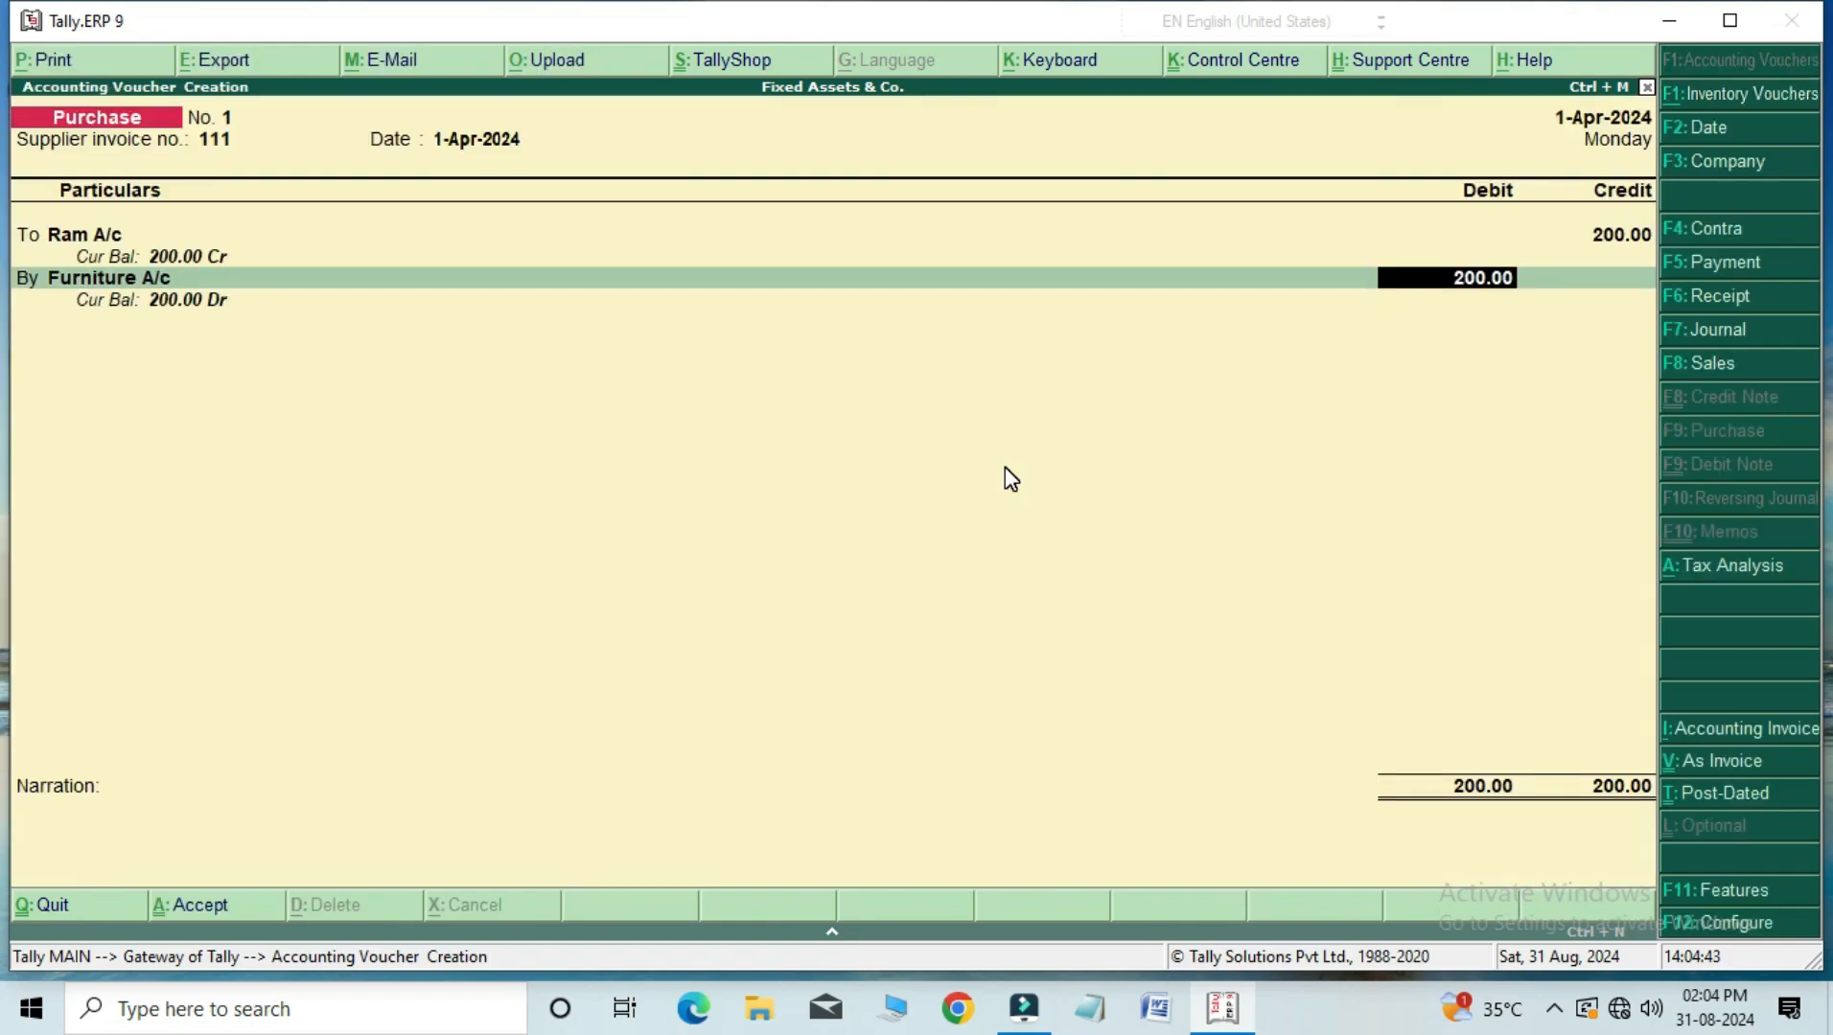
type("176")
key("Return")
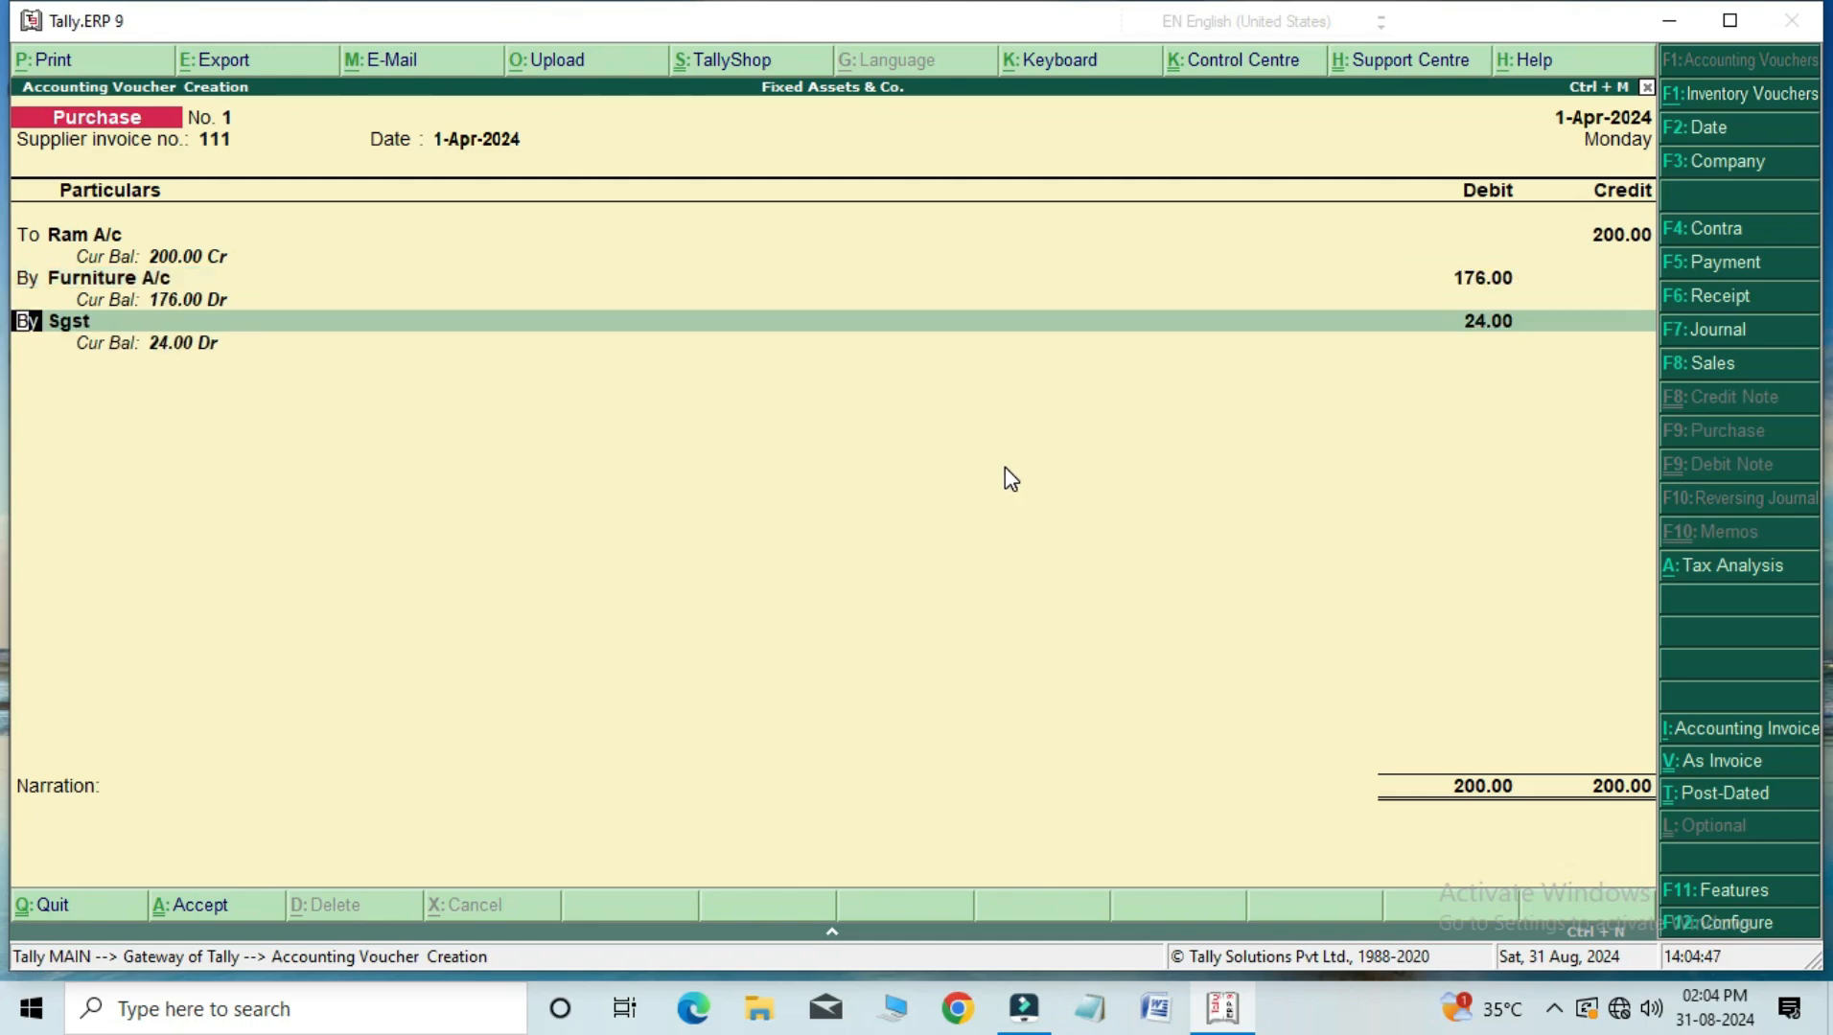
Step: Set the Sgst debit to 12 and add a second Sgst debit line of 12
key("Return")
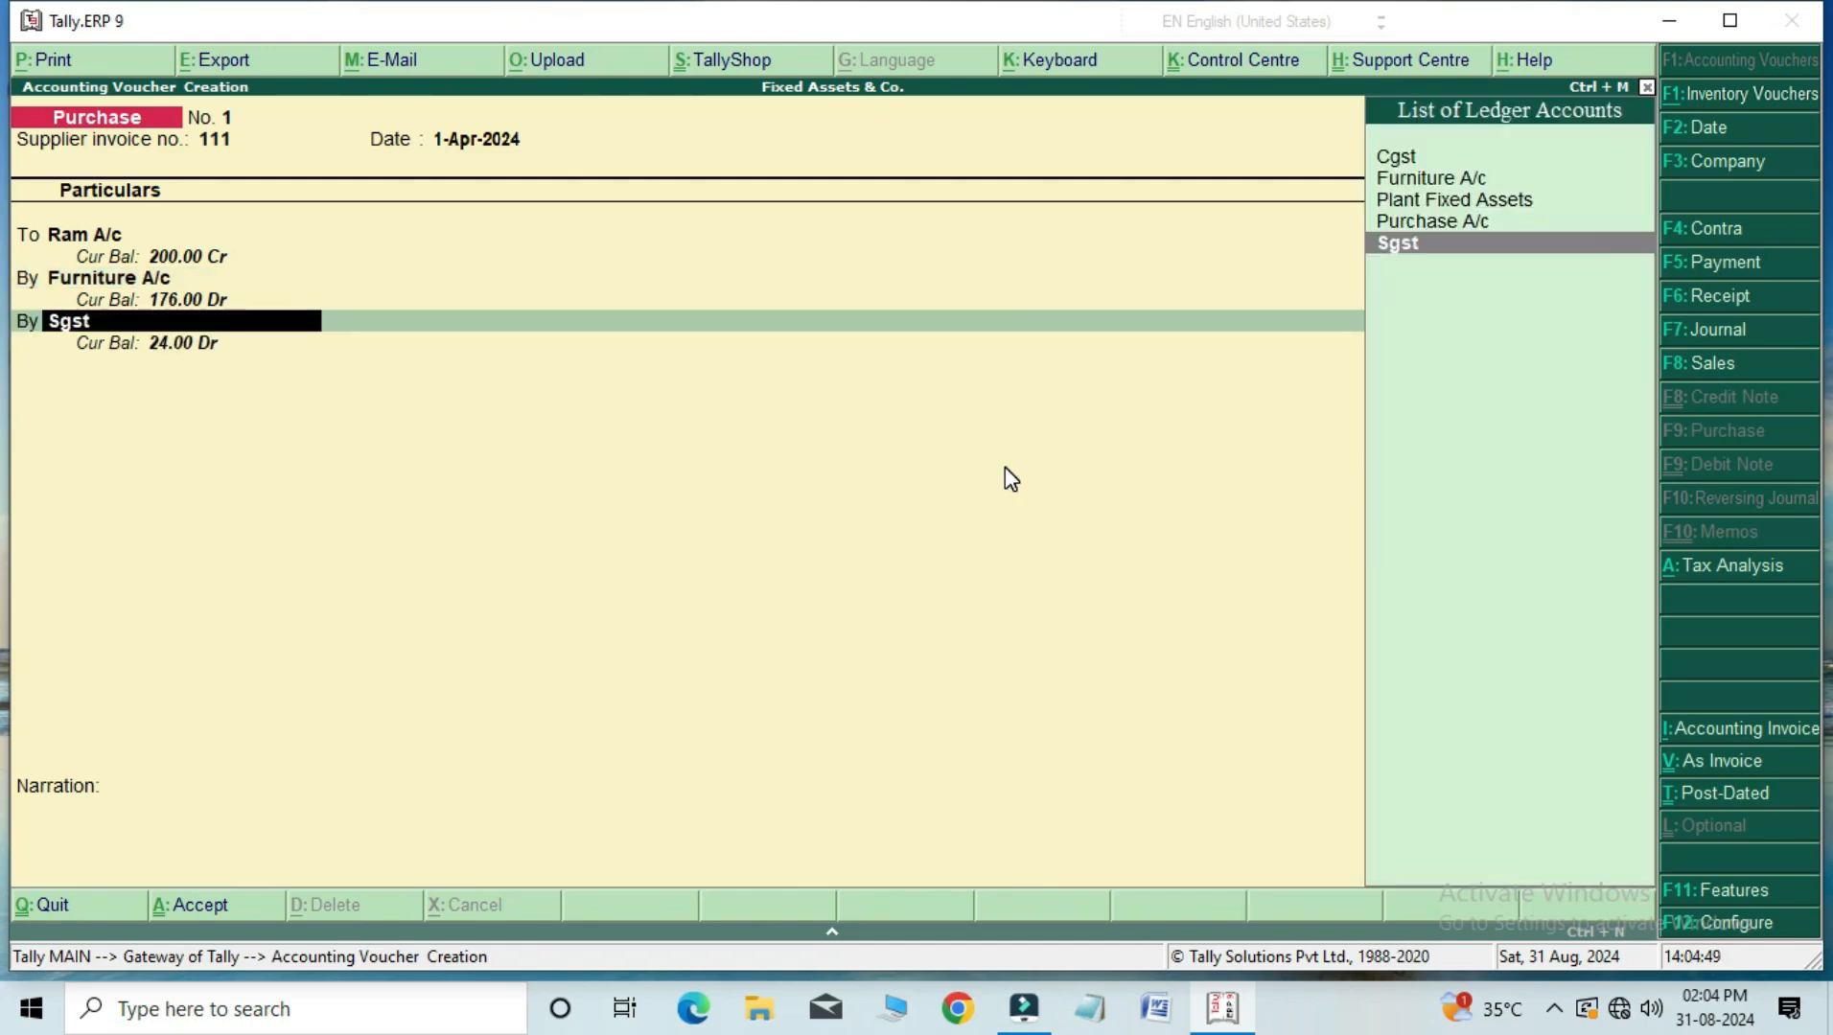
key("Return")
type("12")
key("Return")
key("Return")
key("Return")
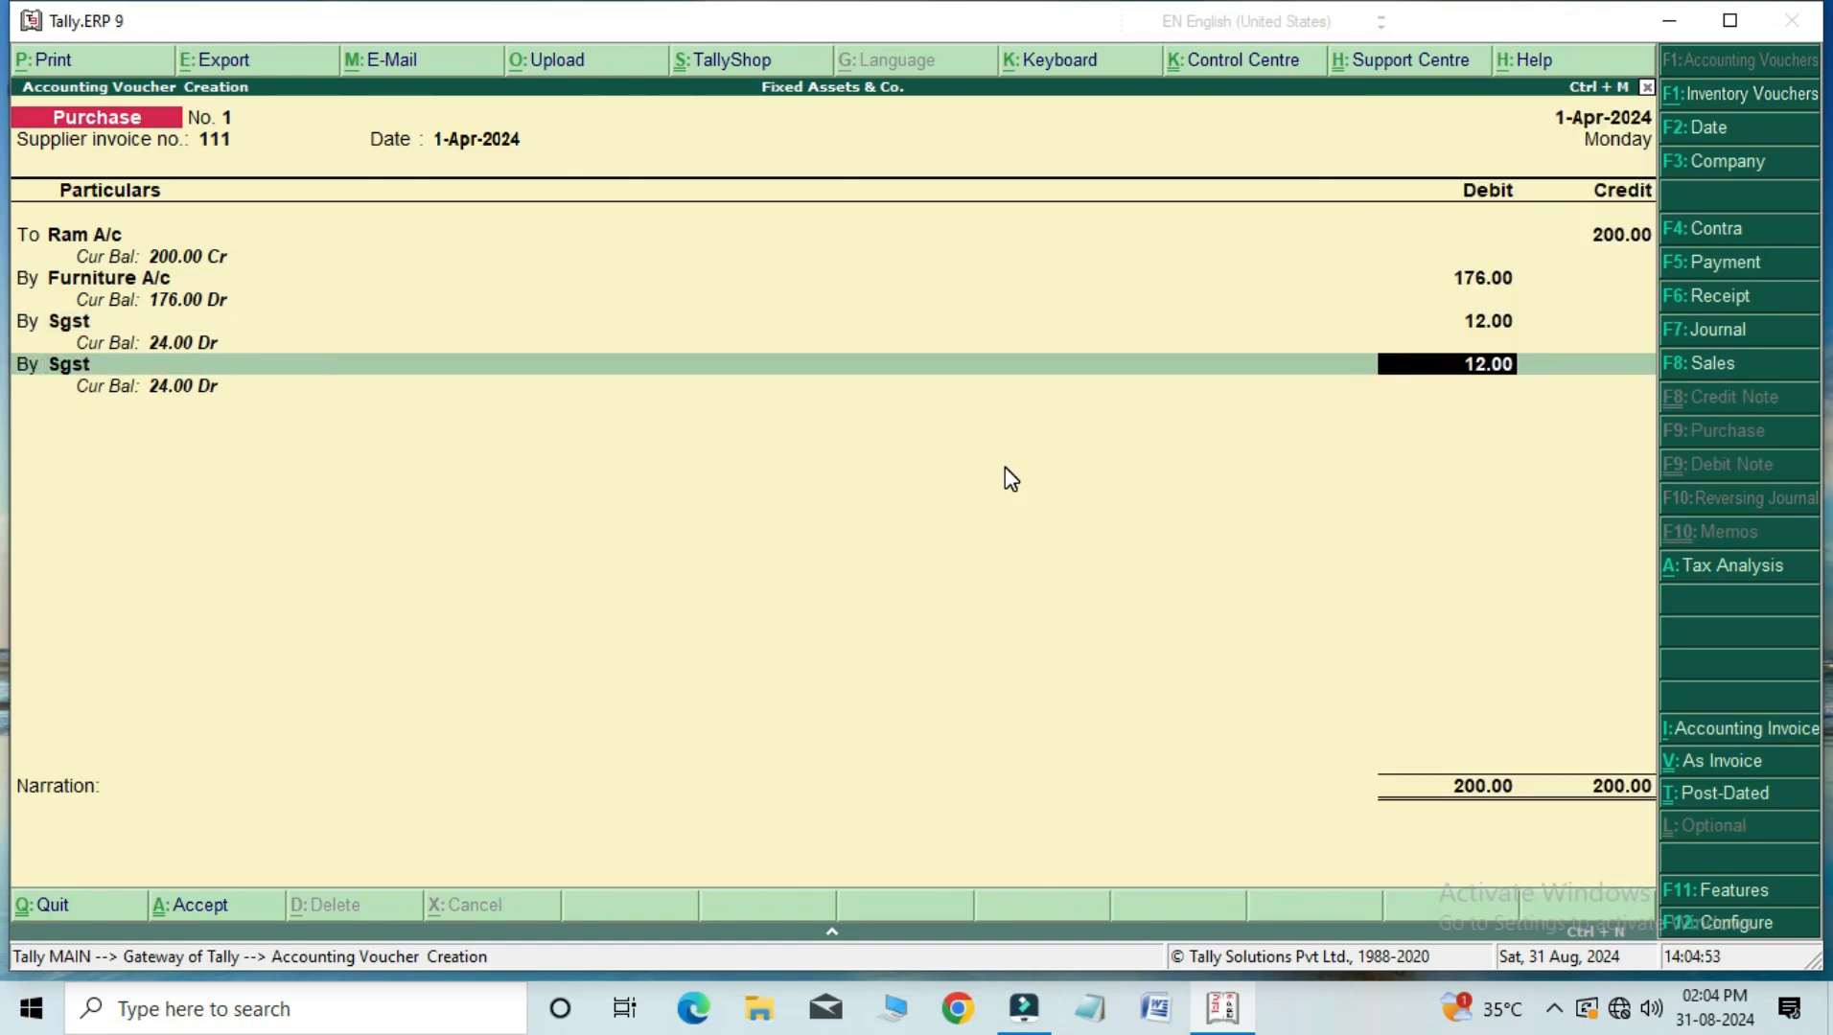
Step: Save the purchase voucher with an empty narration and return to the Gateway of Tally
key("Return")
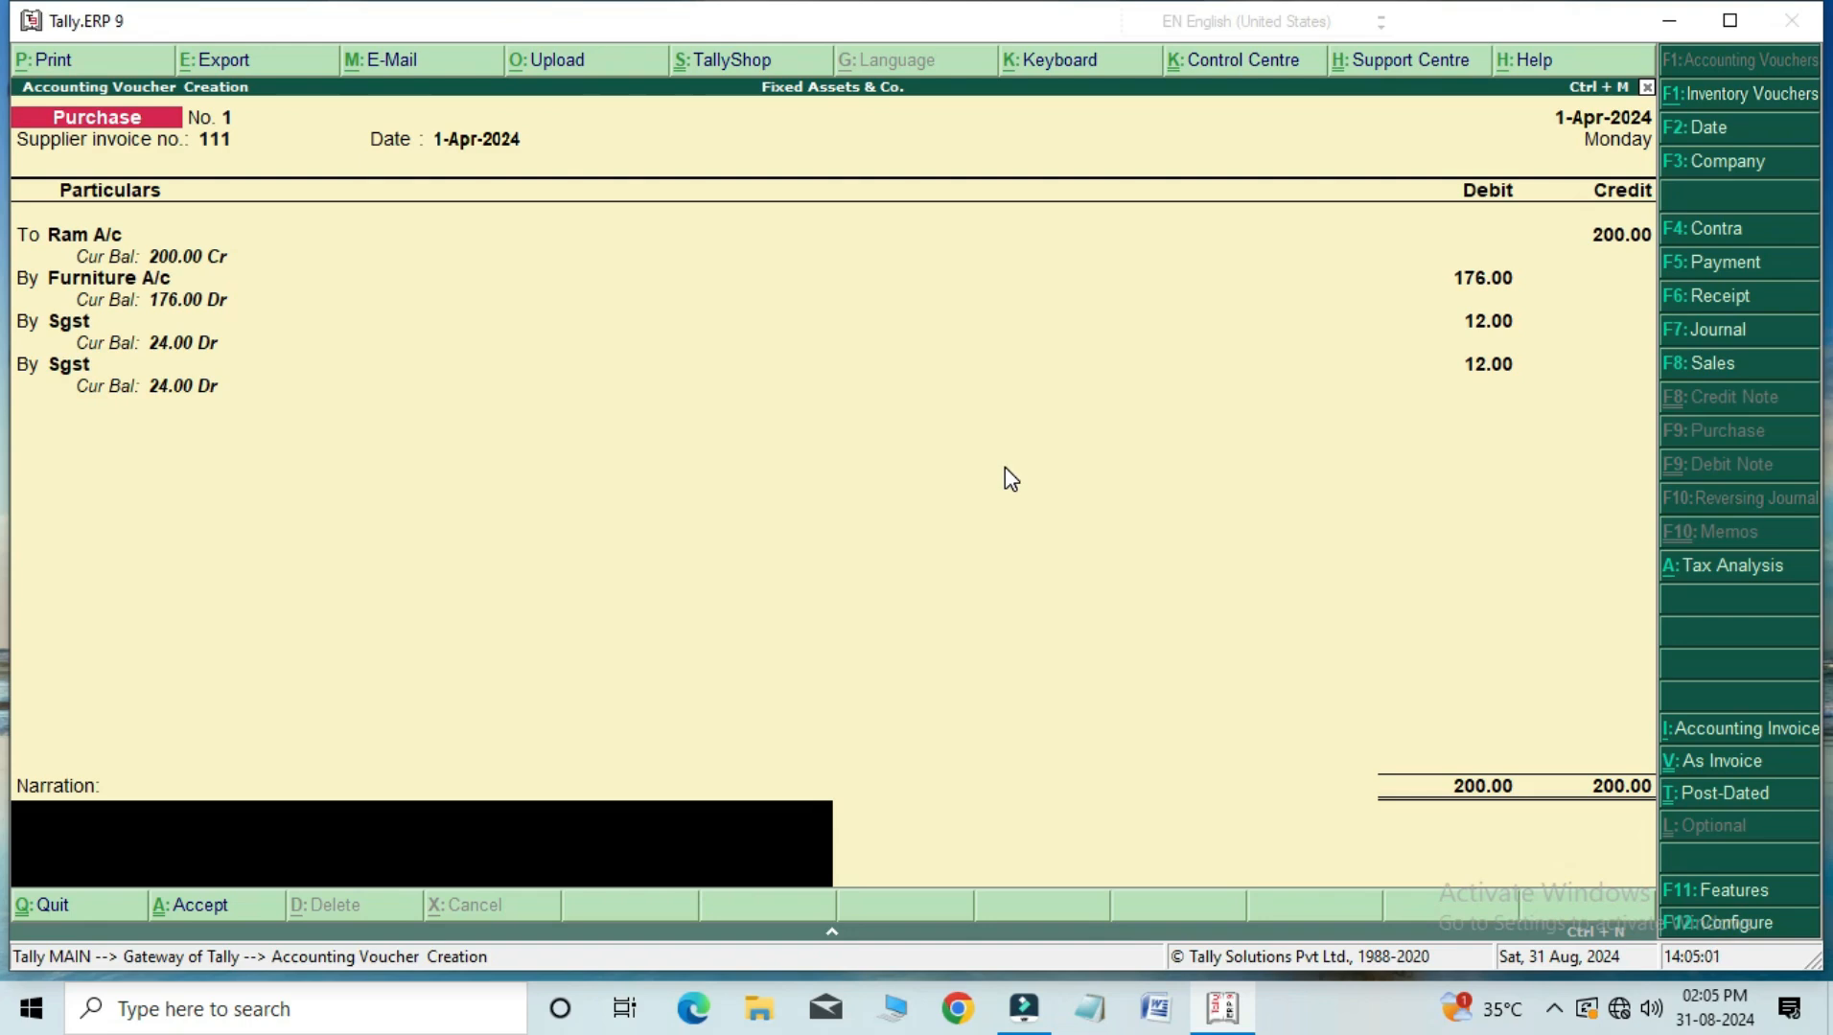
key("Return")
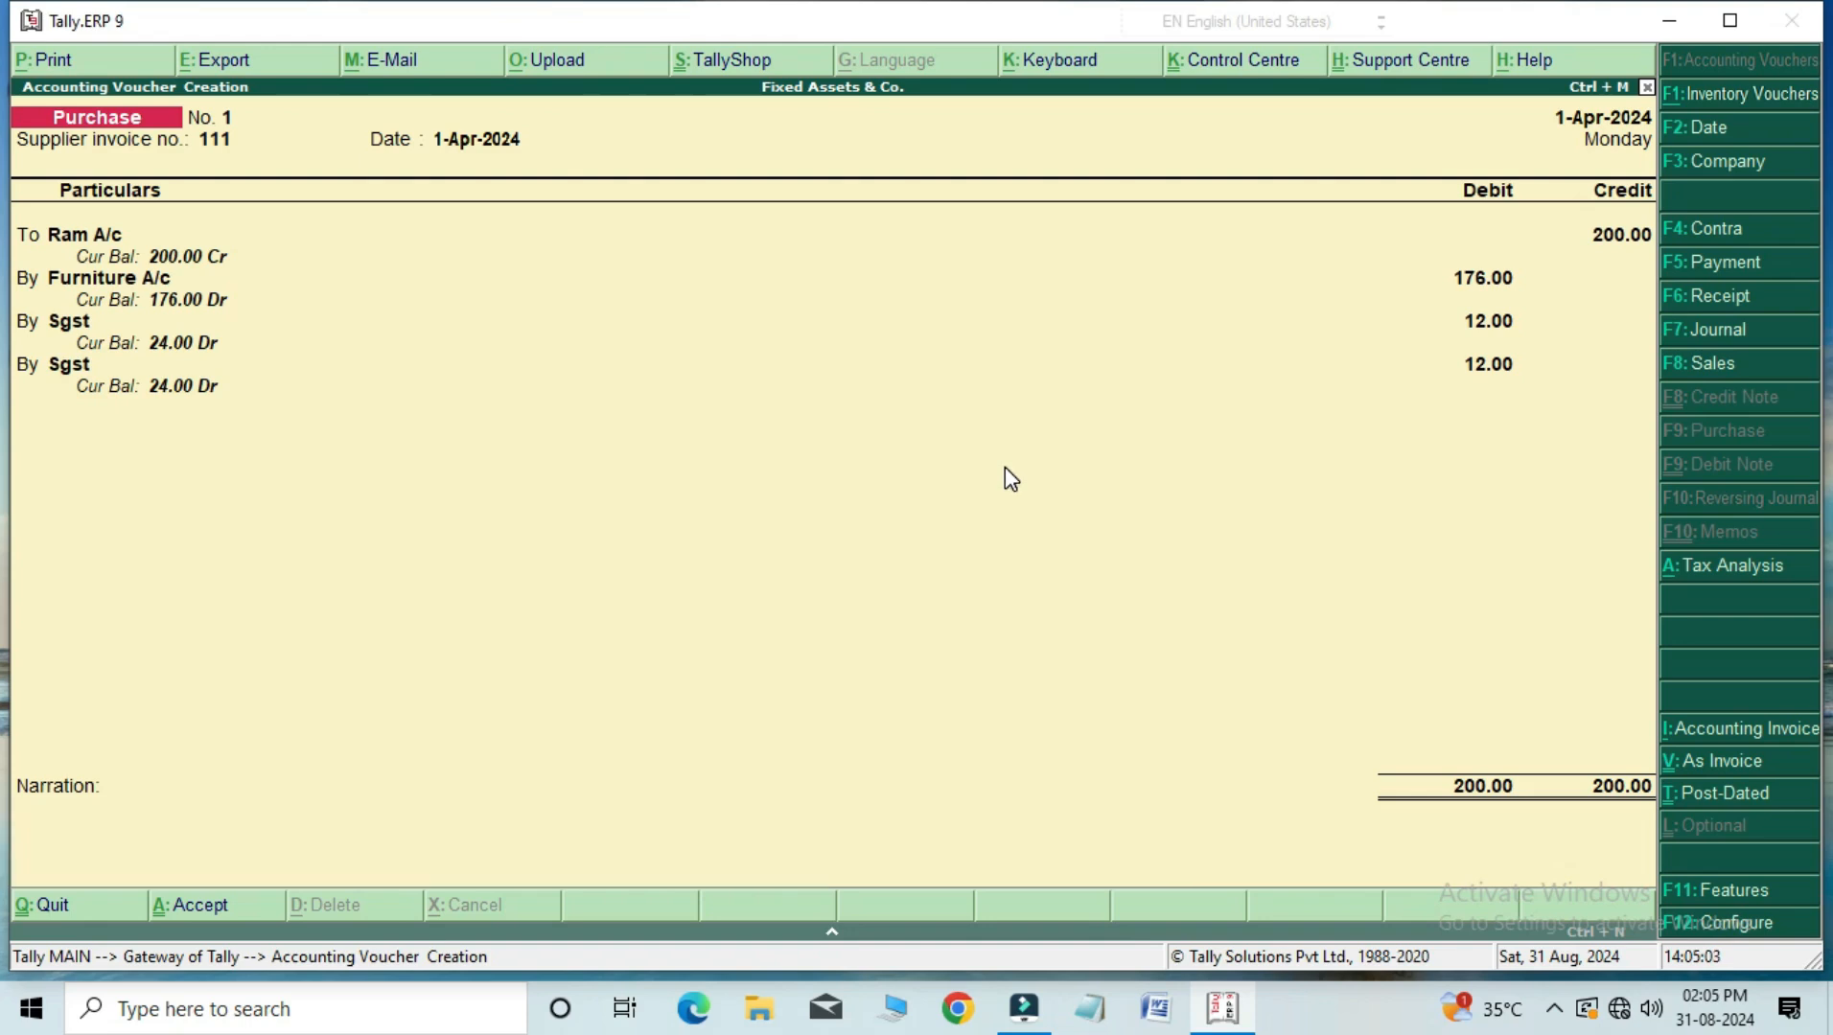
key("Return")
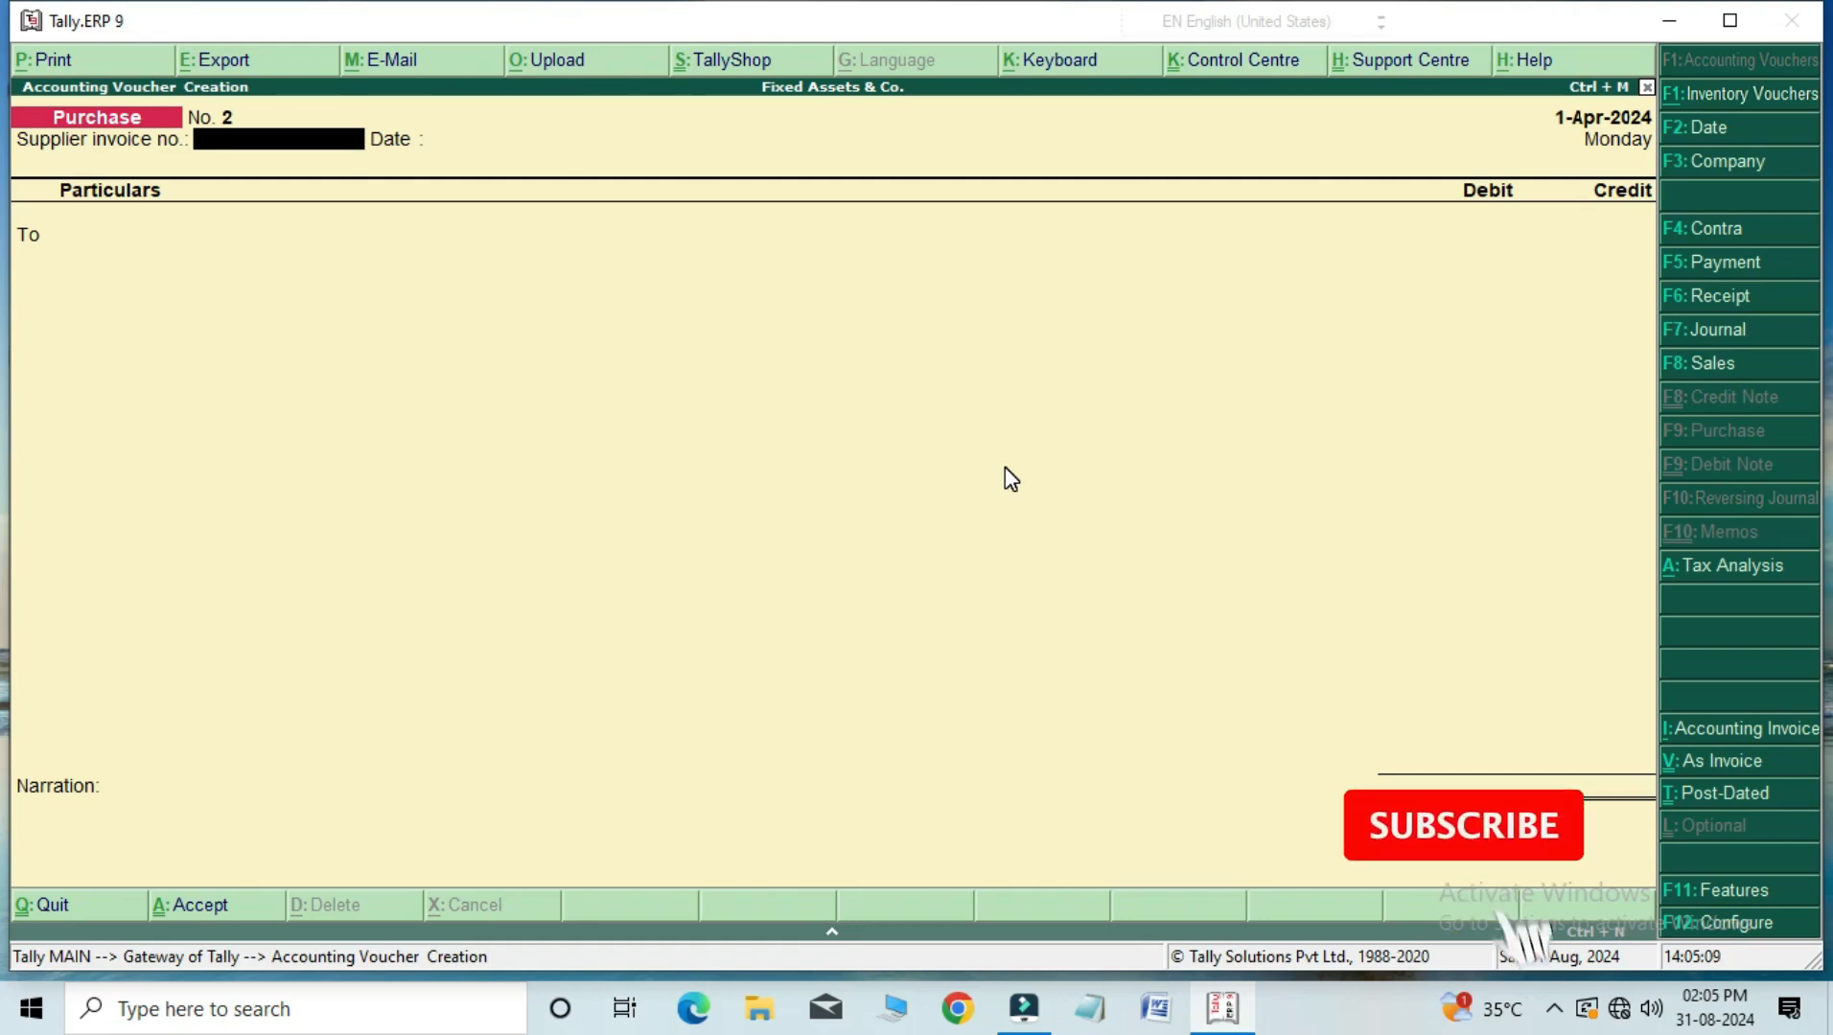
key("Escape")
key("Return")
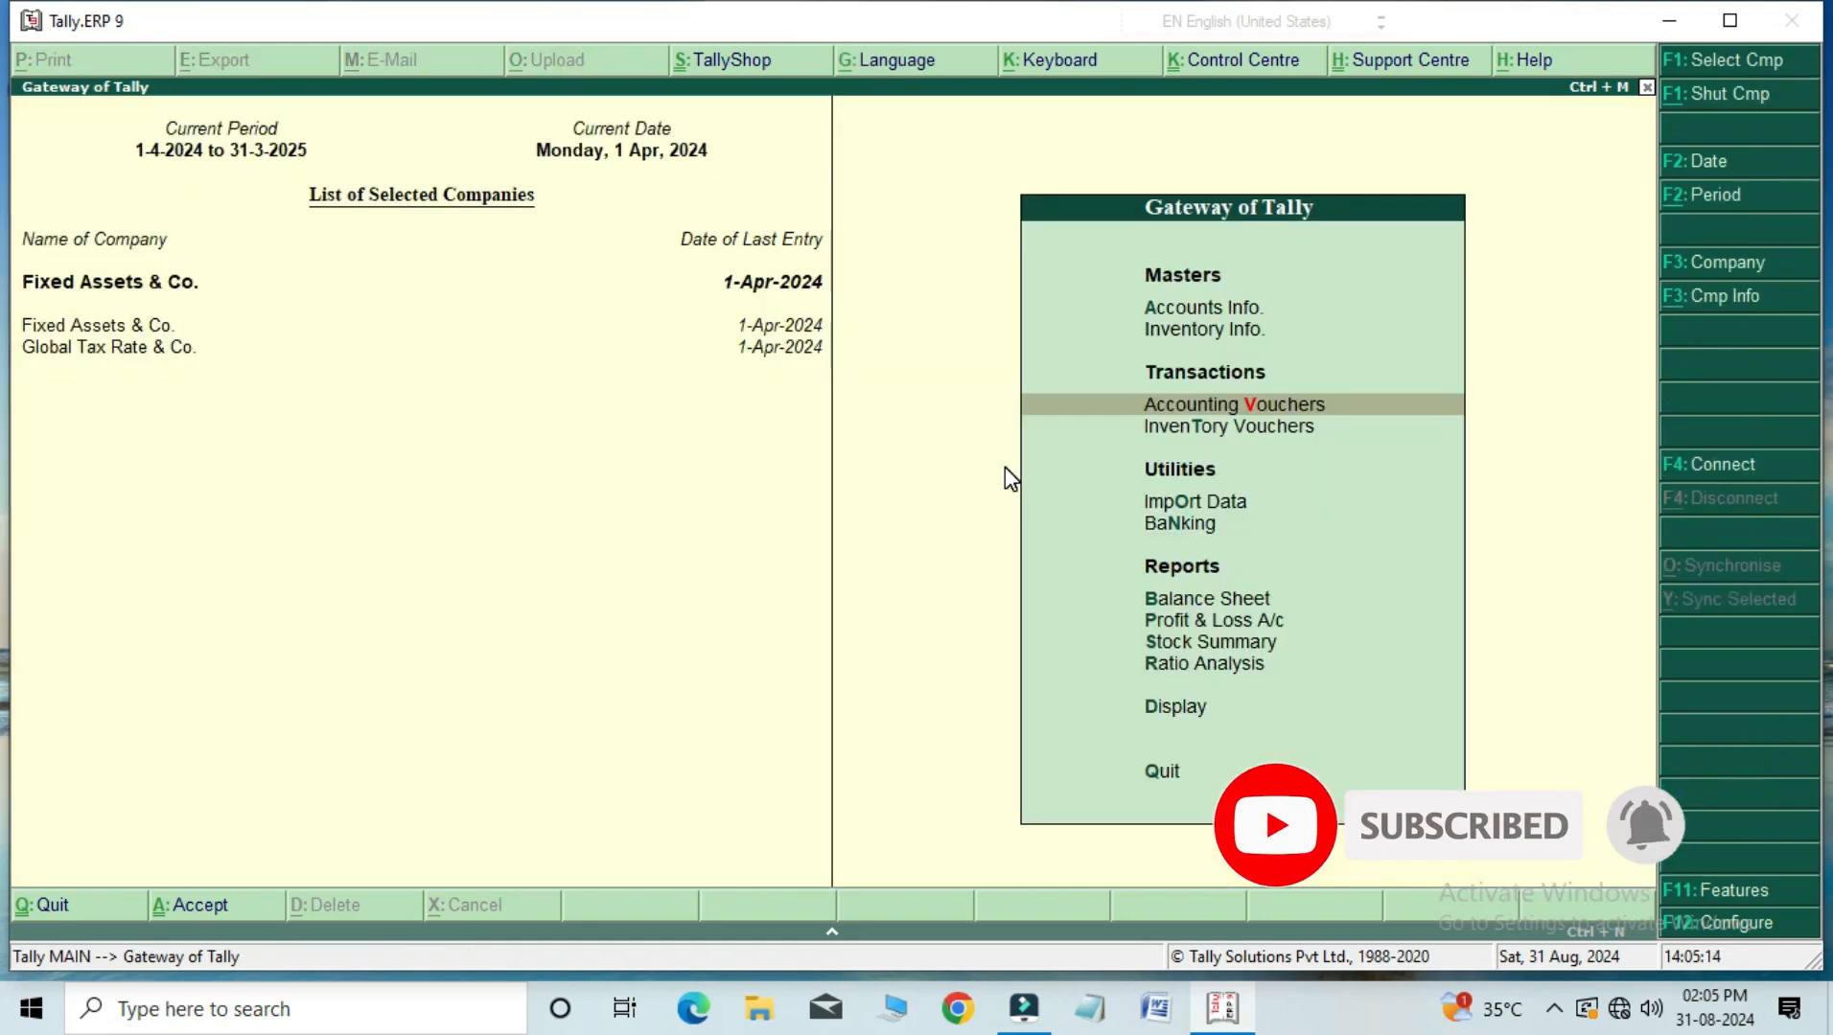
Step: Open the GSTR-2 report from the GST statutory reports
key("Down")
key("Down")
key("Down")
key("Down")
key("Down")
key("Down")
key("Down")
key("Down")
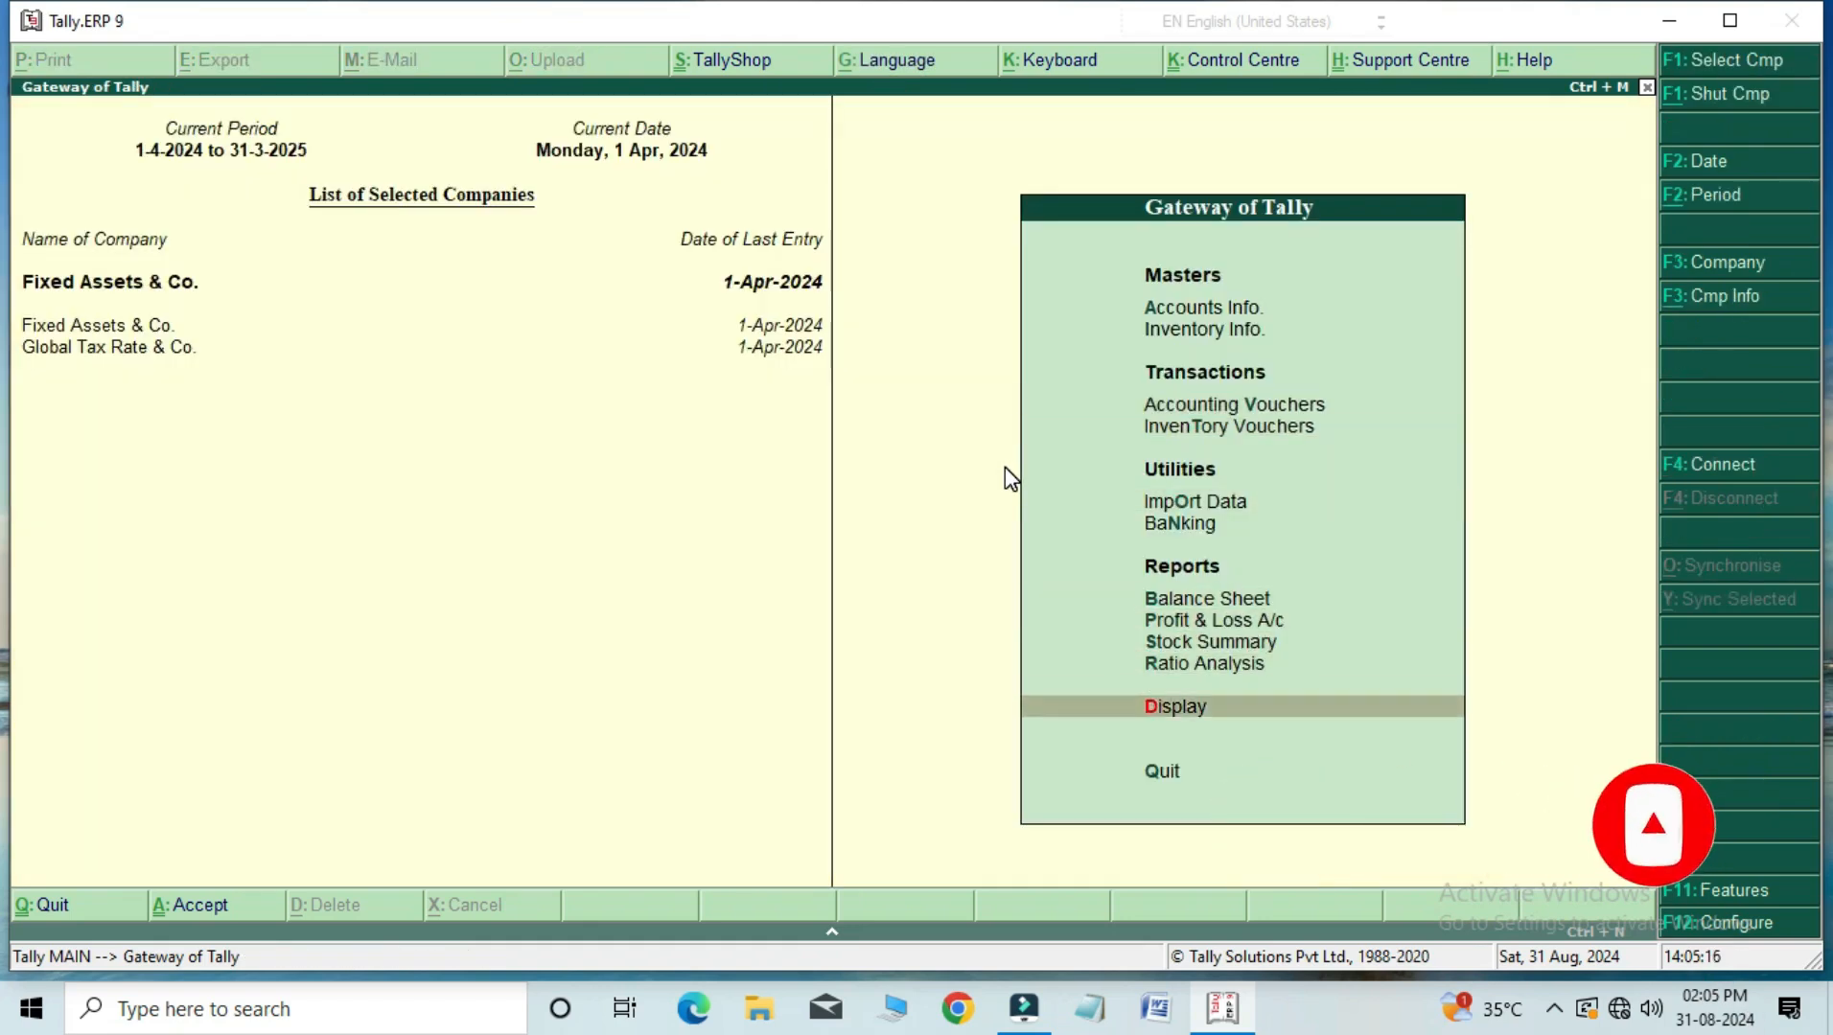
key("Return")
key("Down")
key("Down")
key("Down")
key("Down")
key("Down")
key("Down")
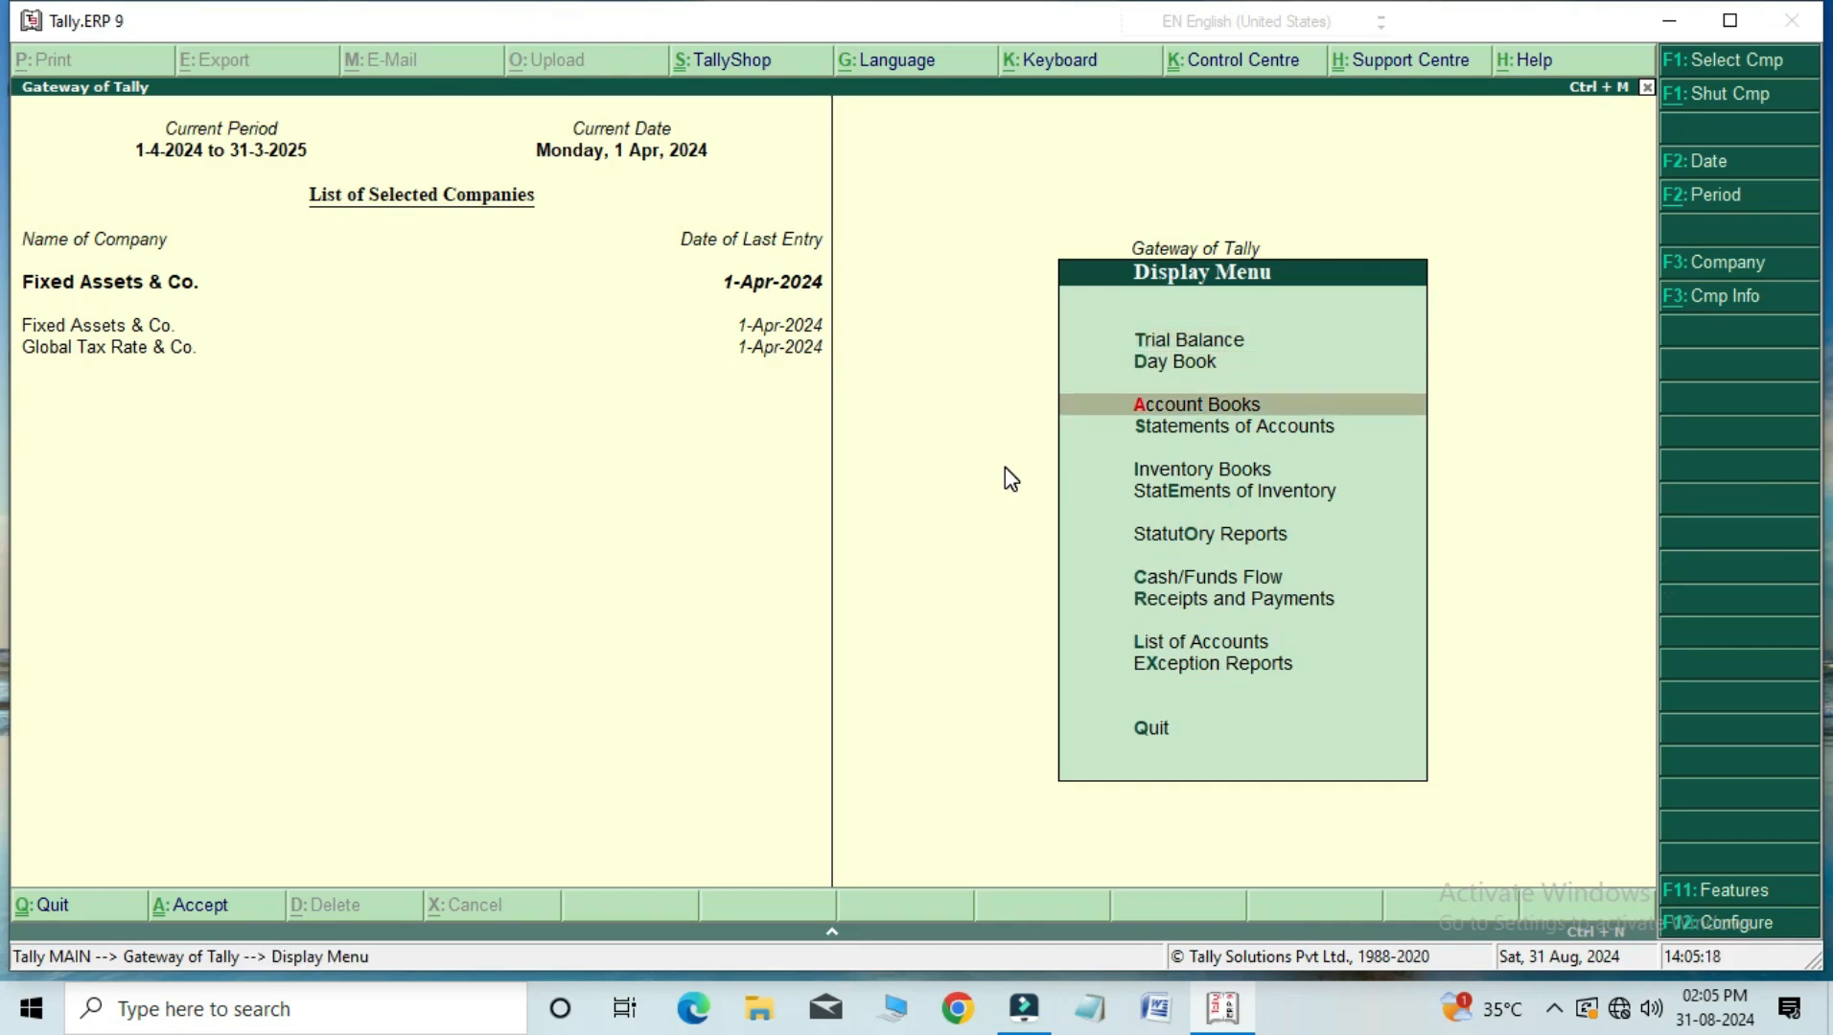
key("Return")
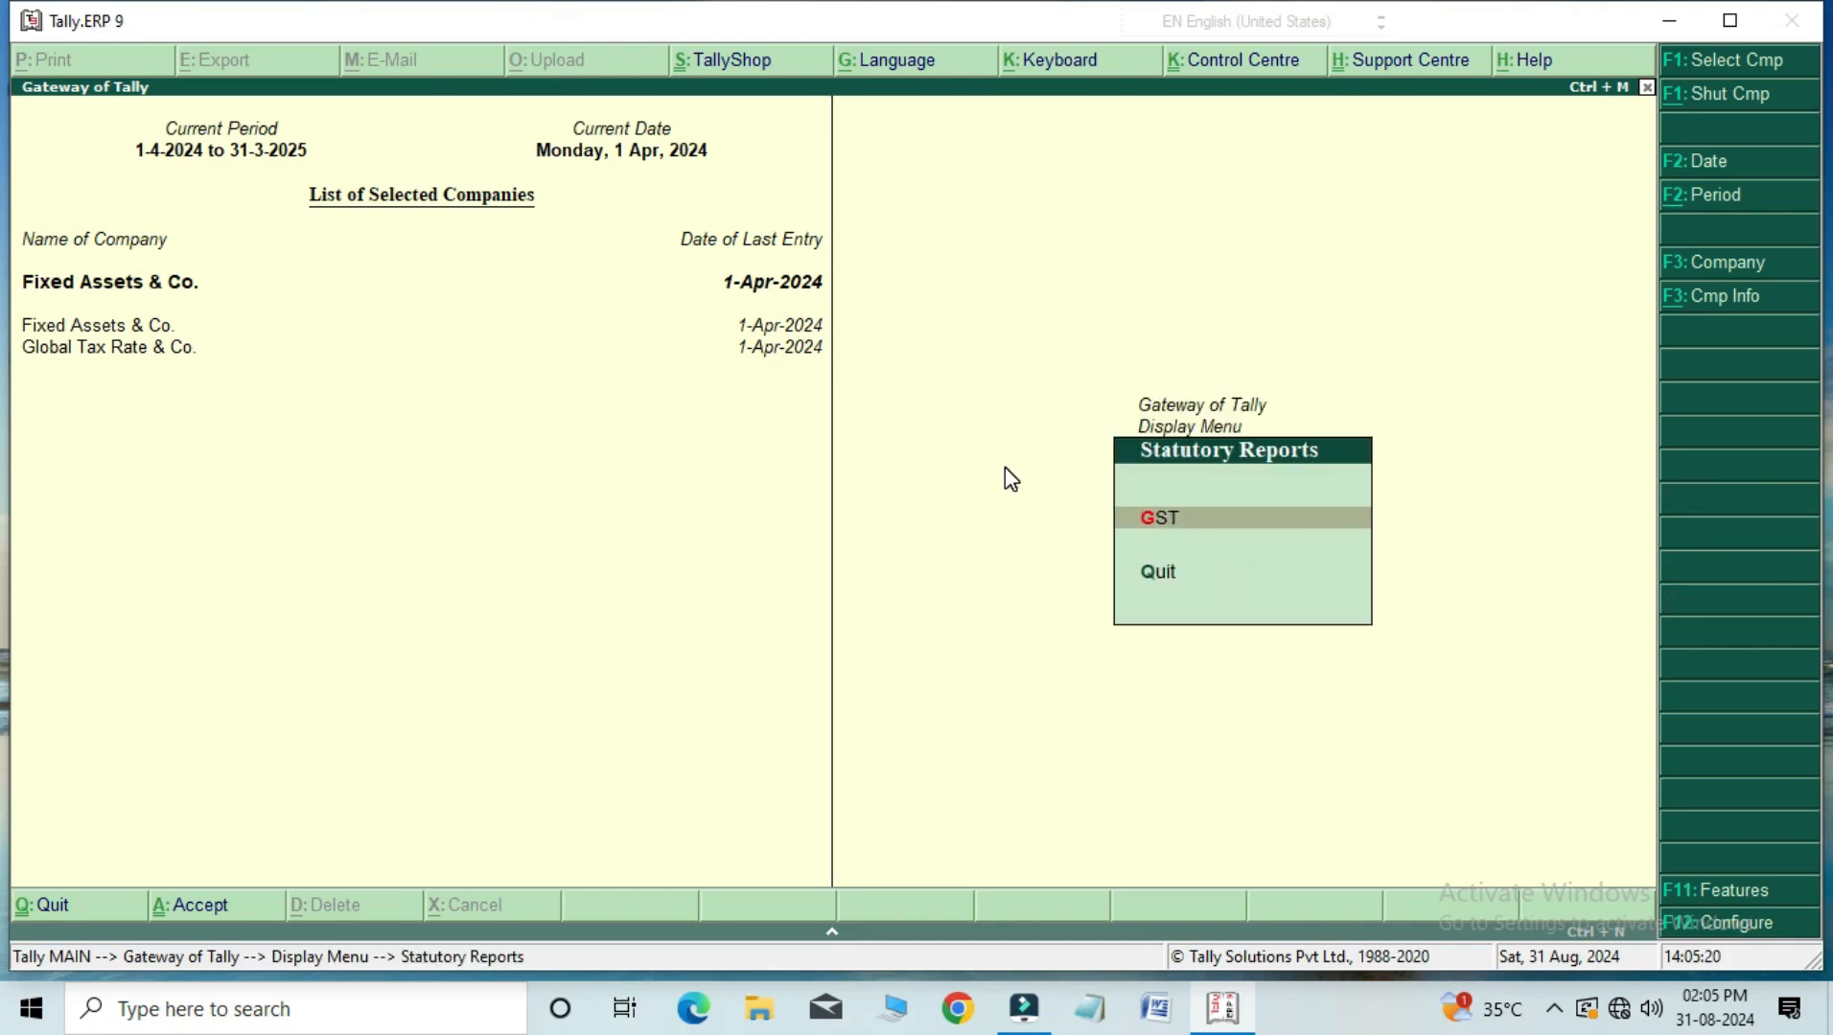
key("Return")
key("Down")
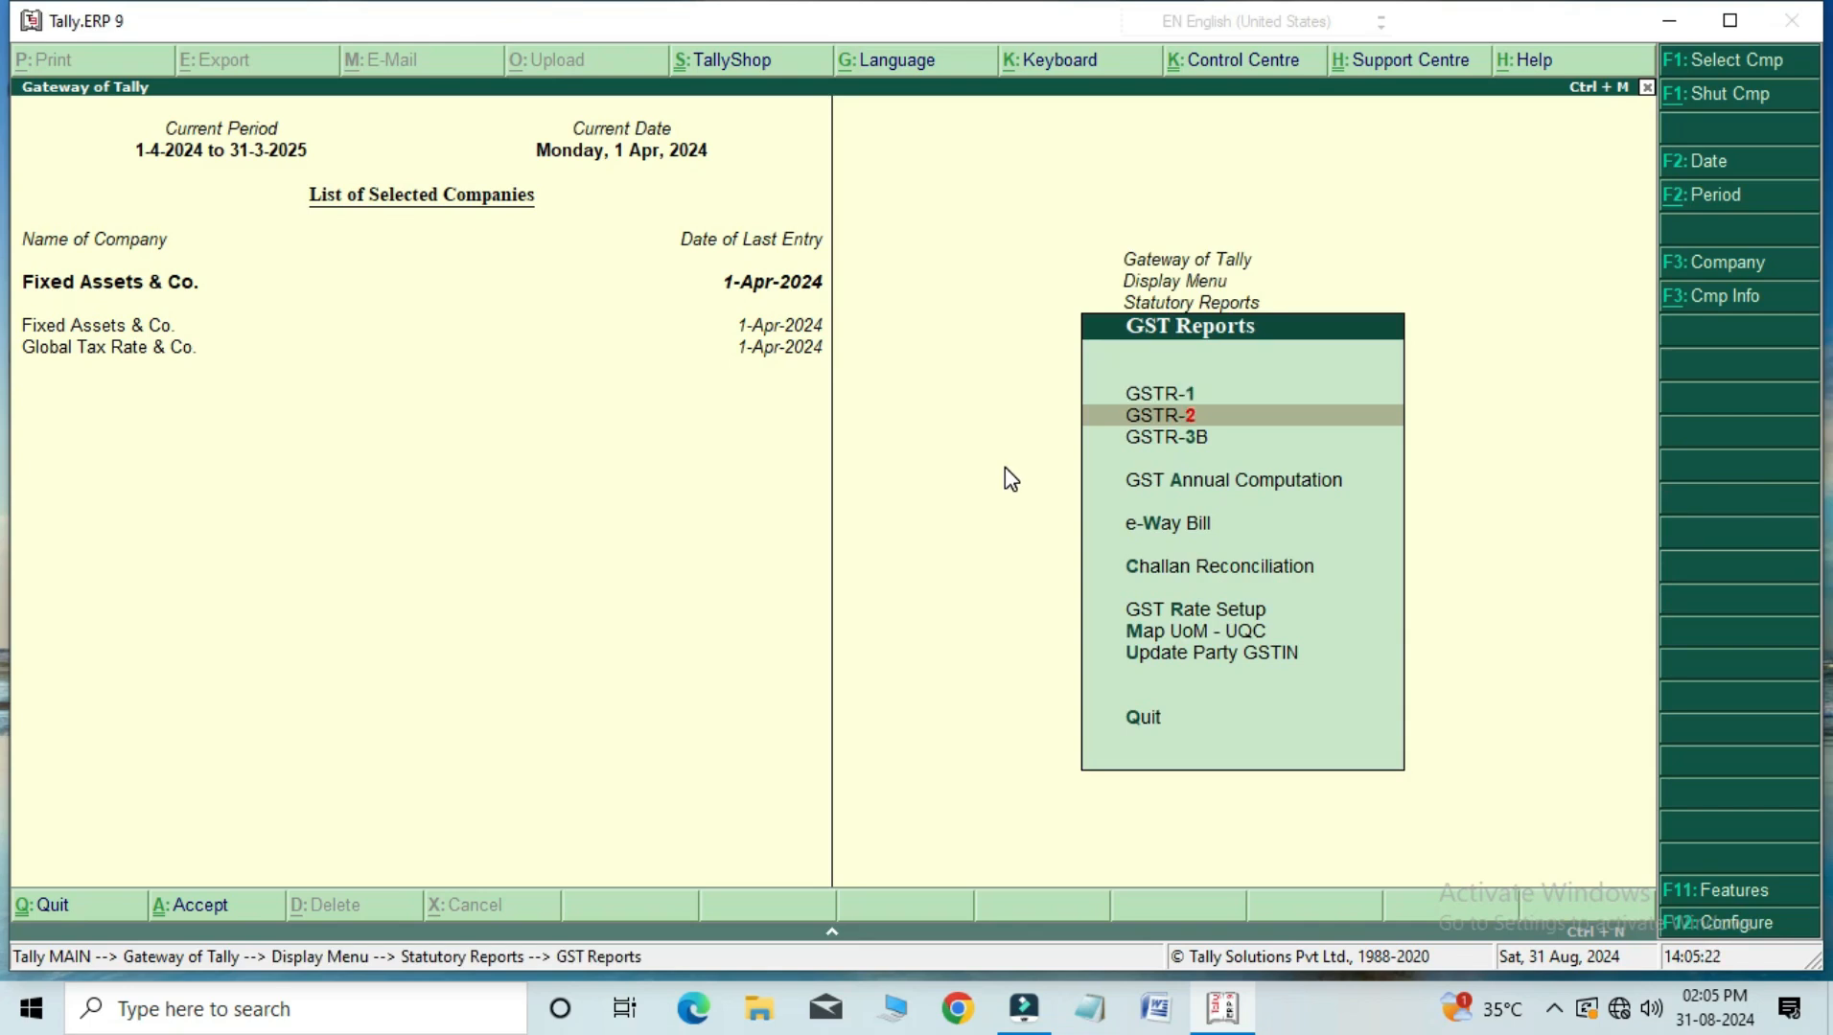
key("Return")
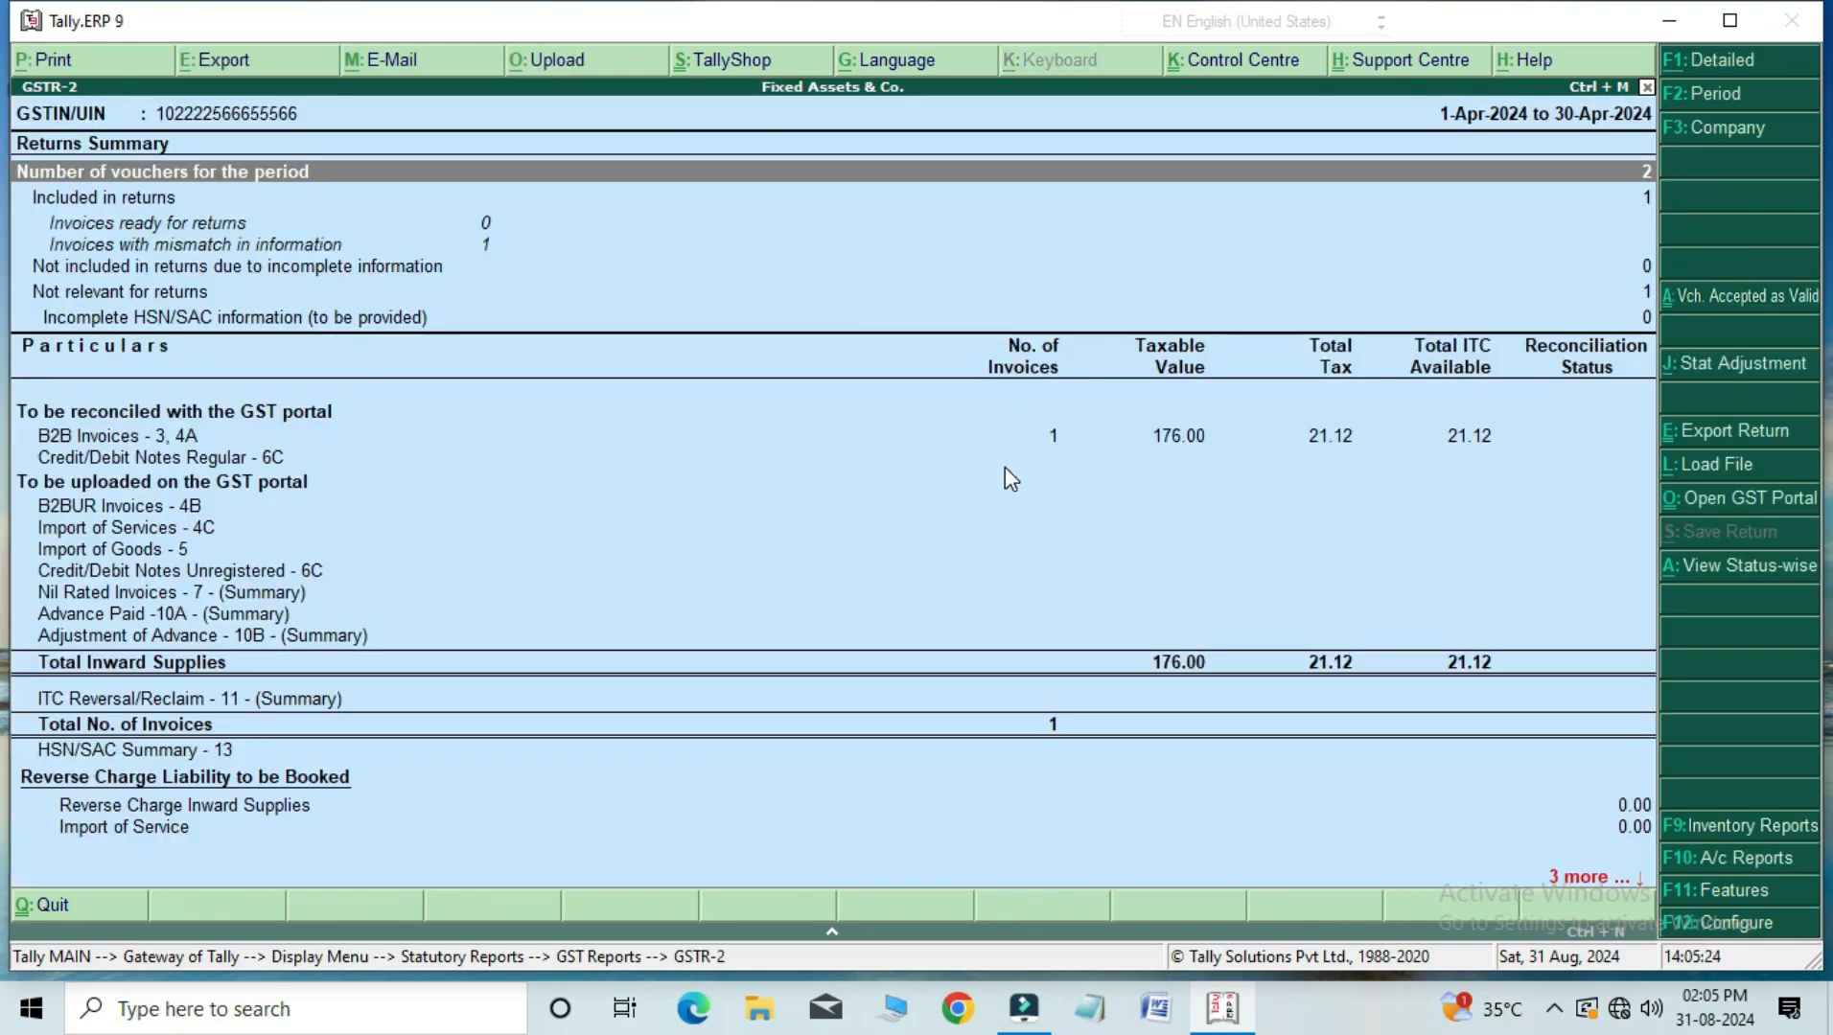
Step: View the supplier-wise register of B2B Invoices - 3, 4A and return to the GSTR-2 summary
key("Return")
key("Escape")
key("Down")
key("Down")
key("Down")
key("Down")
key("Down")
key("Down")
key("Down")
key("Down")
key("Up")
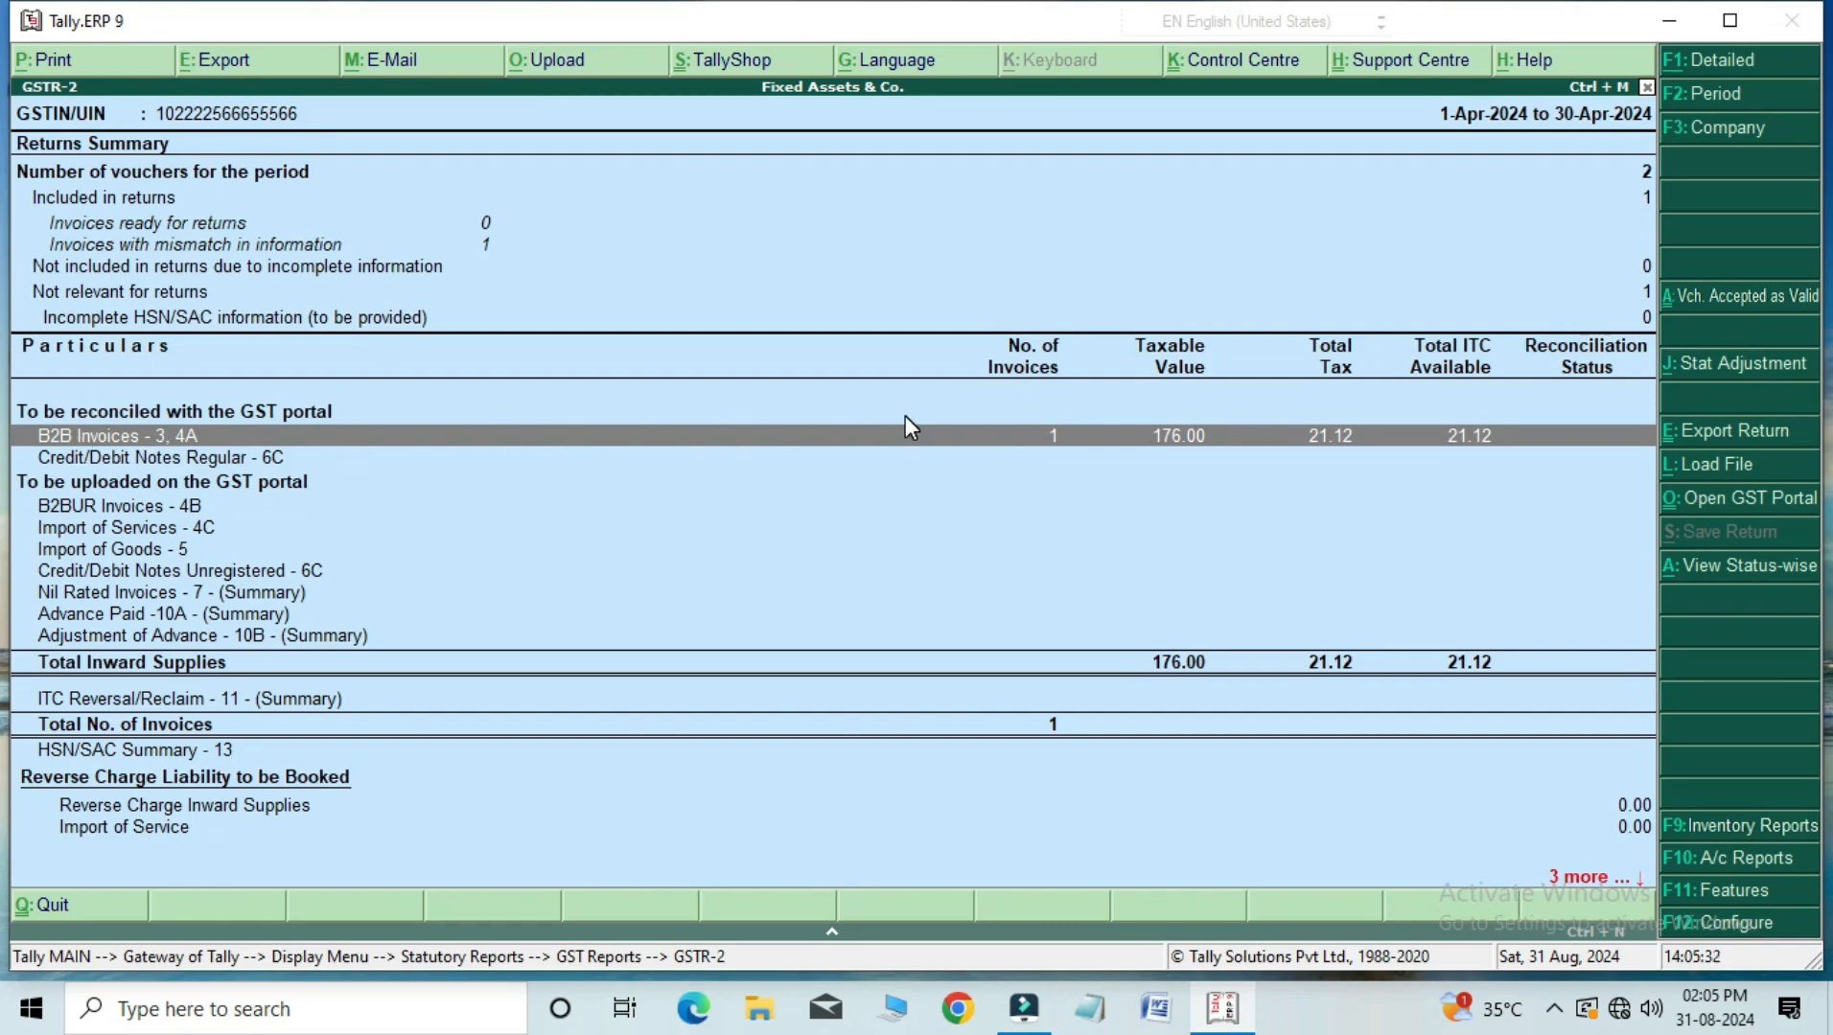
key("Return")
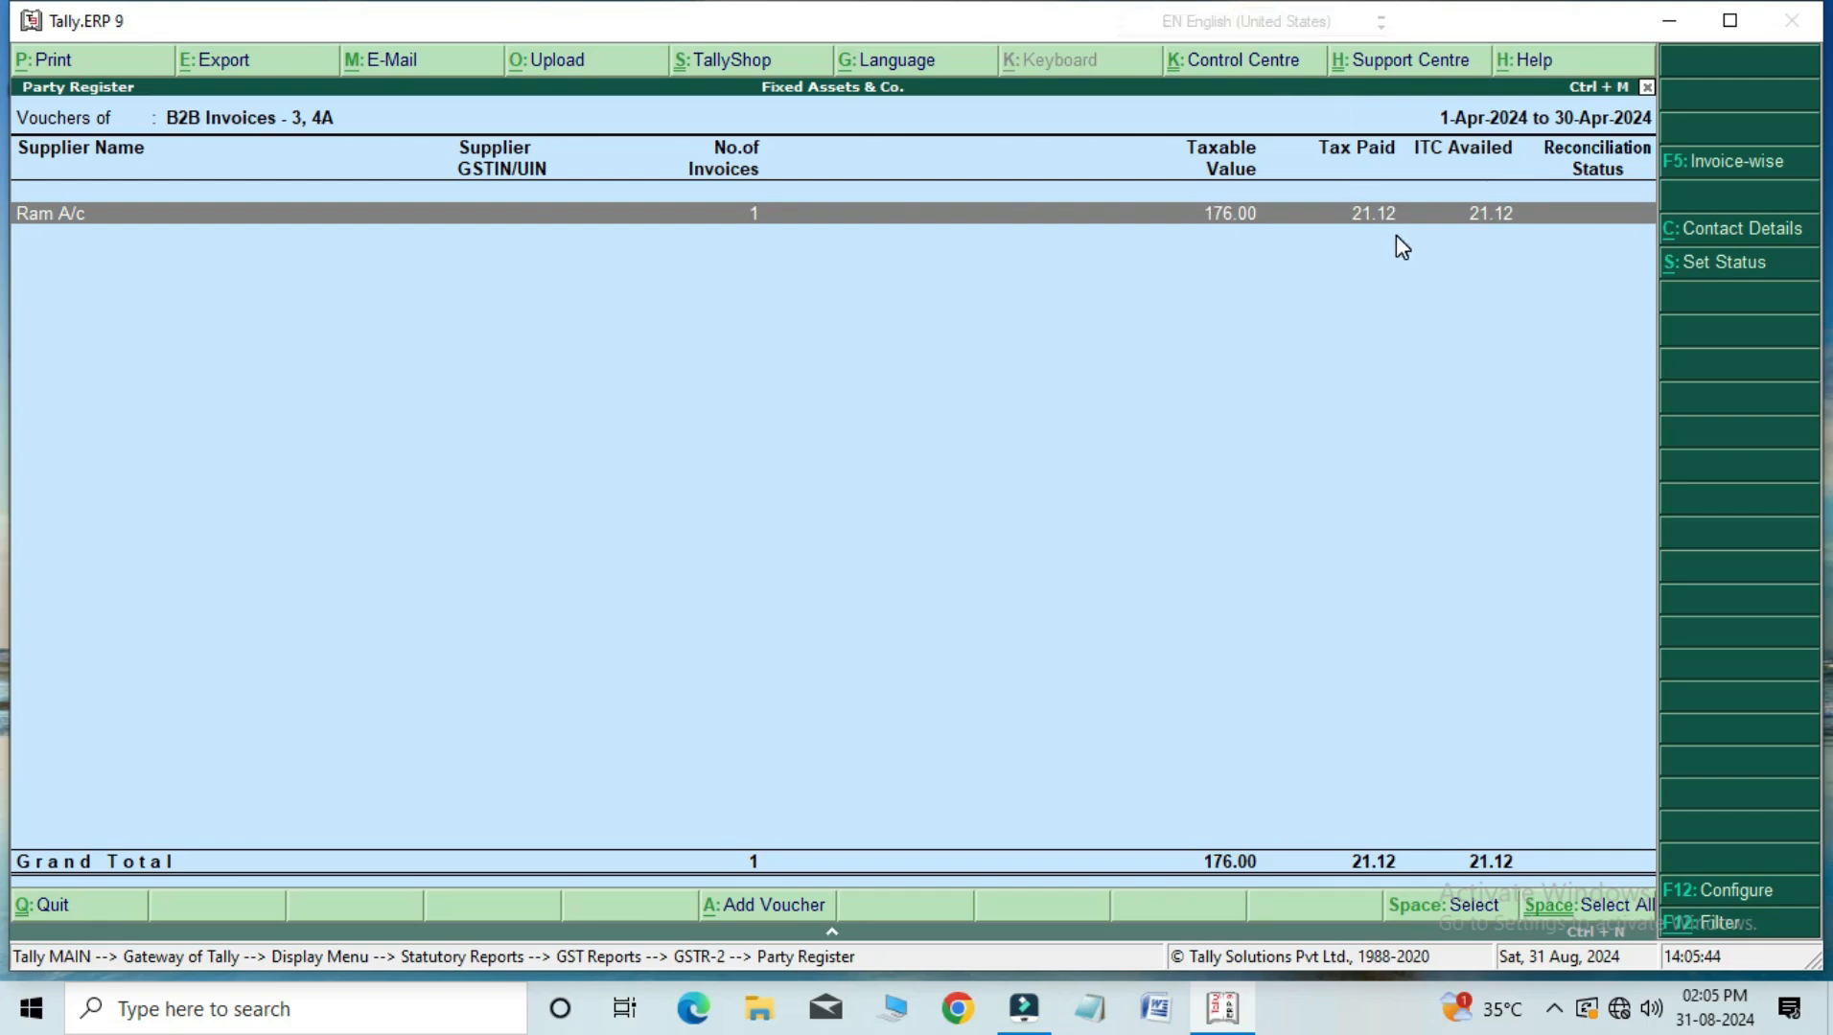
key("Escape")
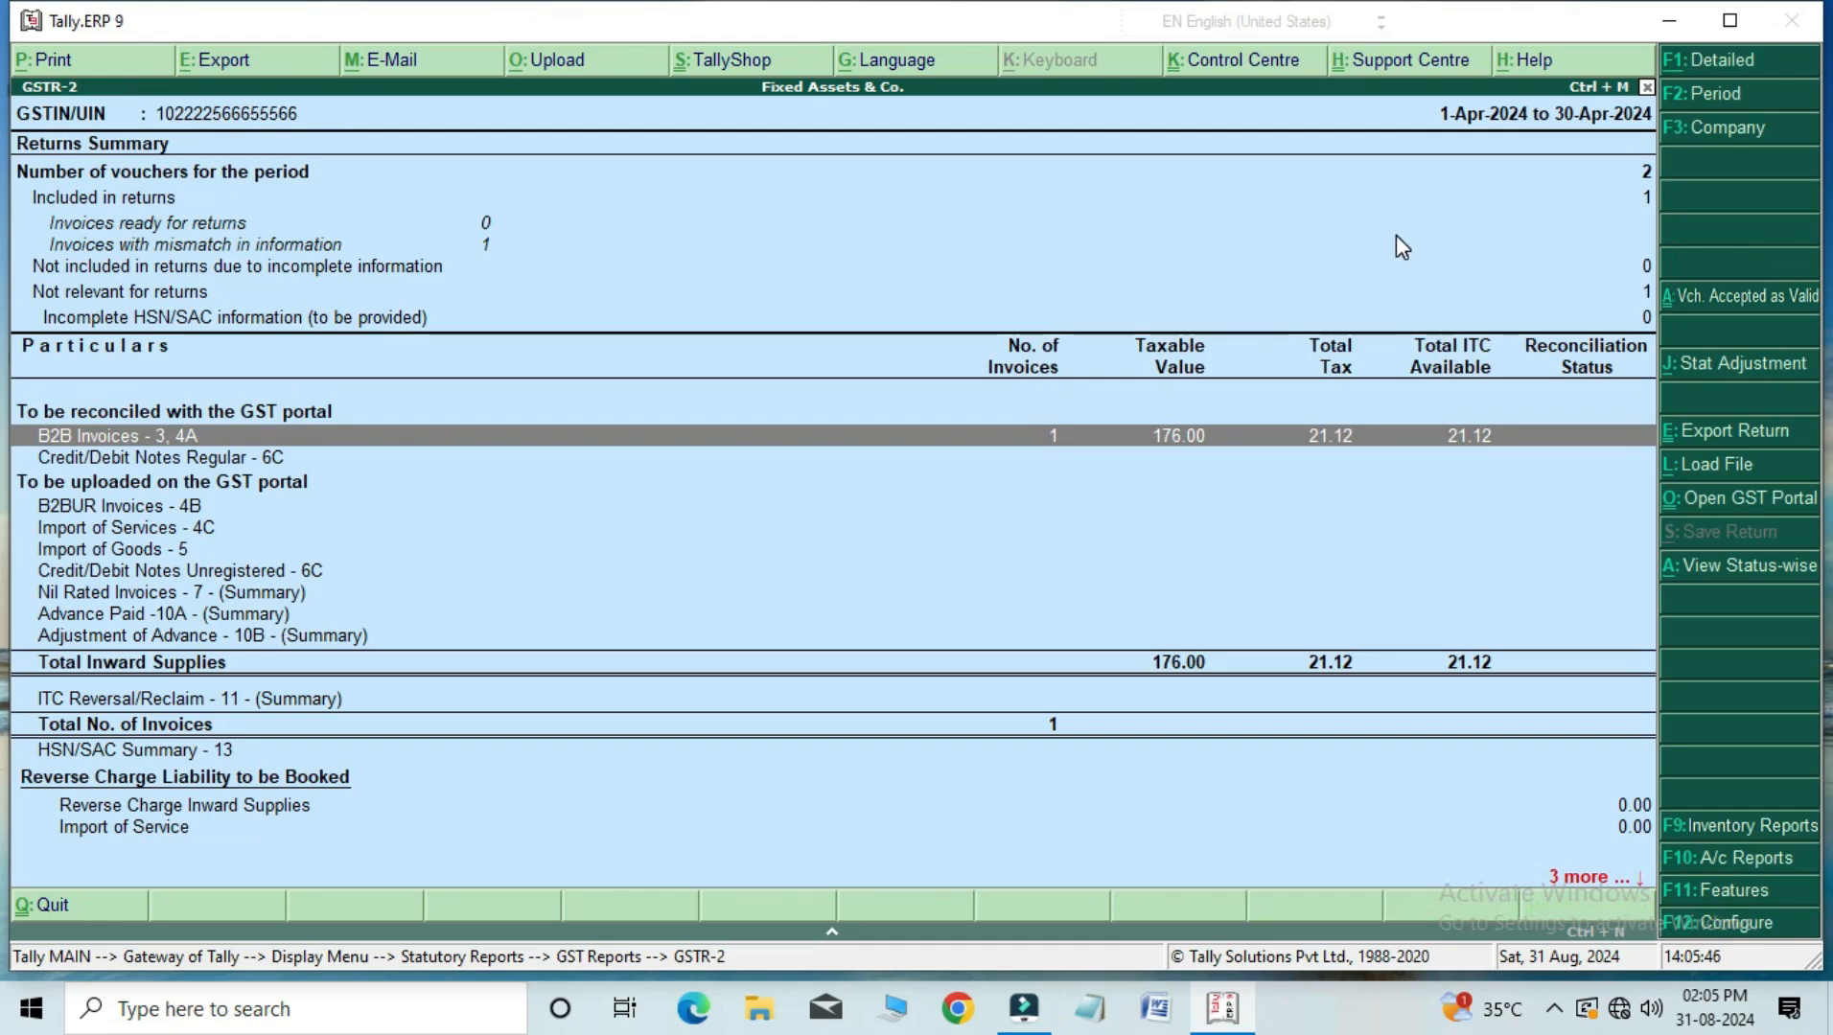
Step: Leave the GST reports and open the Balance Sheet in detailed view
key("Escape")
key("Escape")
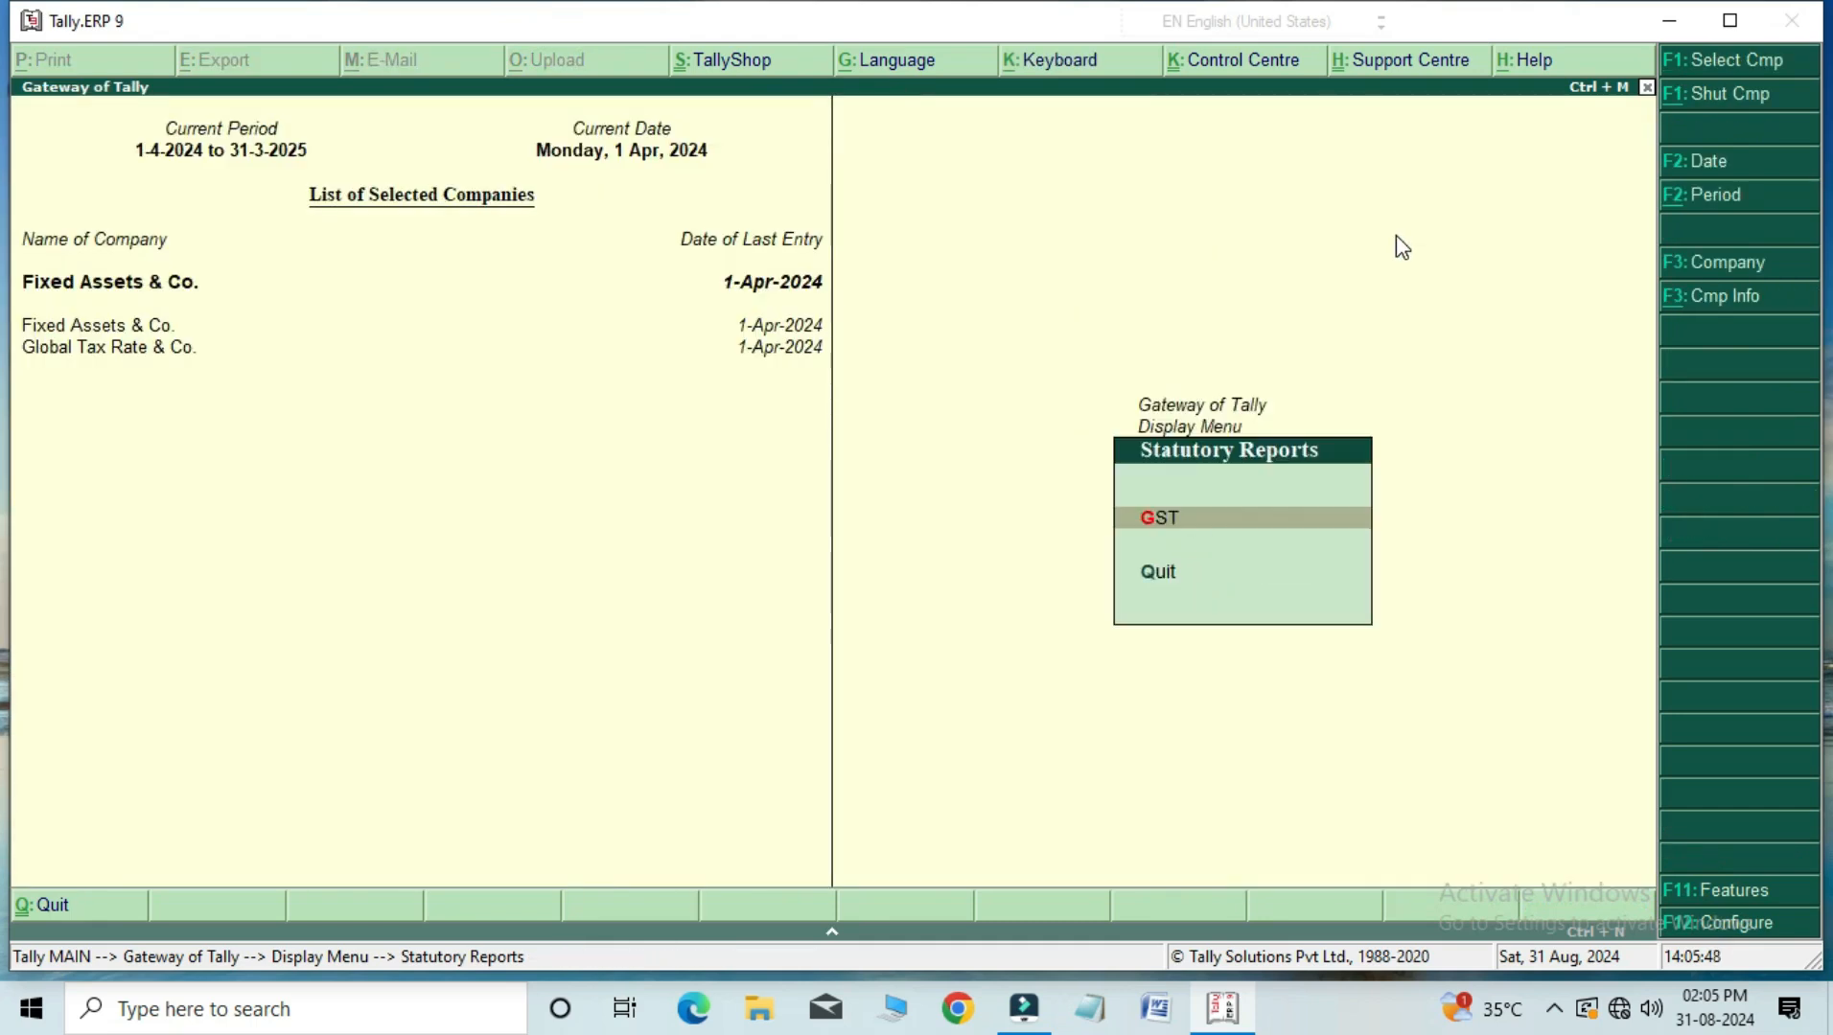
key("Escape")
key("Escape")
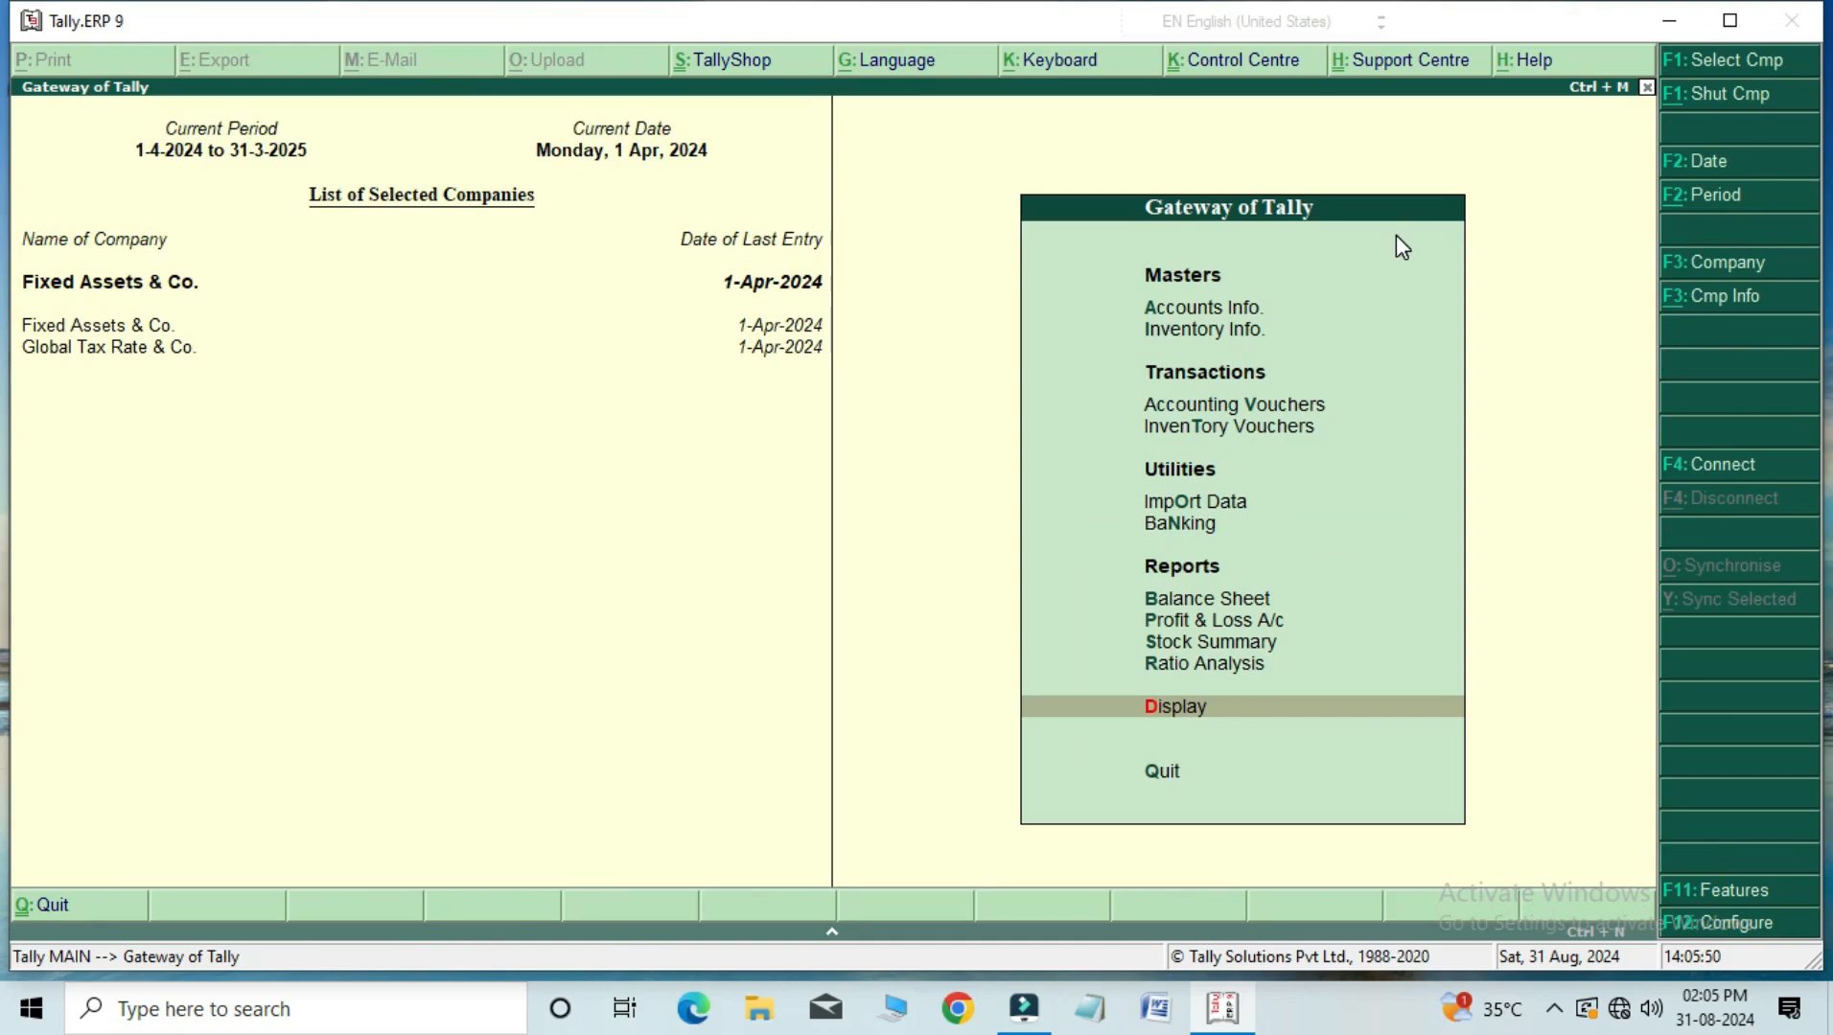
key("Up")
key("Up")
key("Up")
key("Up")
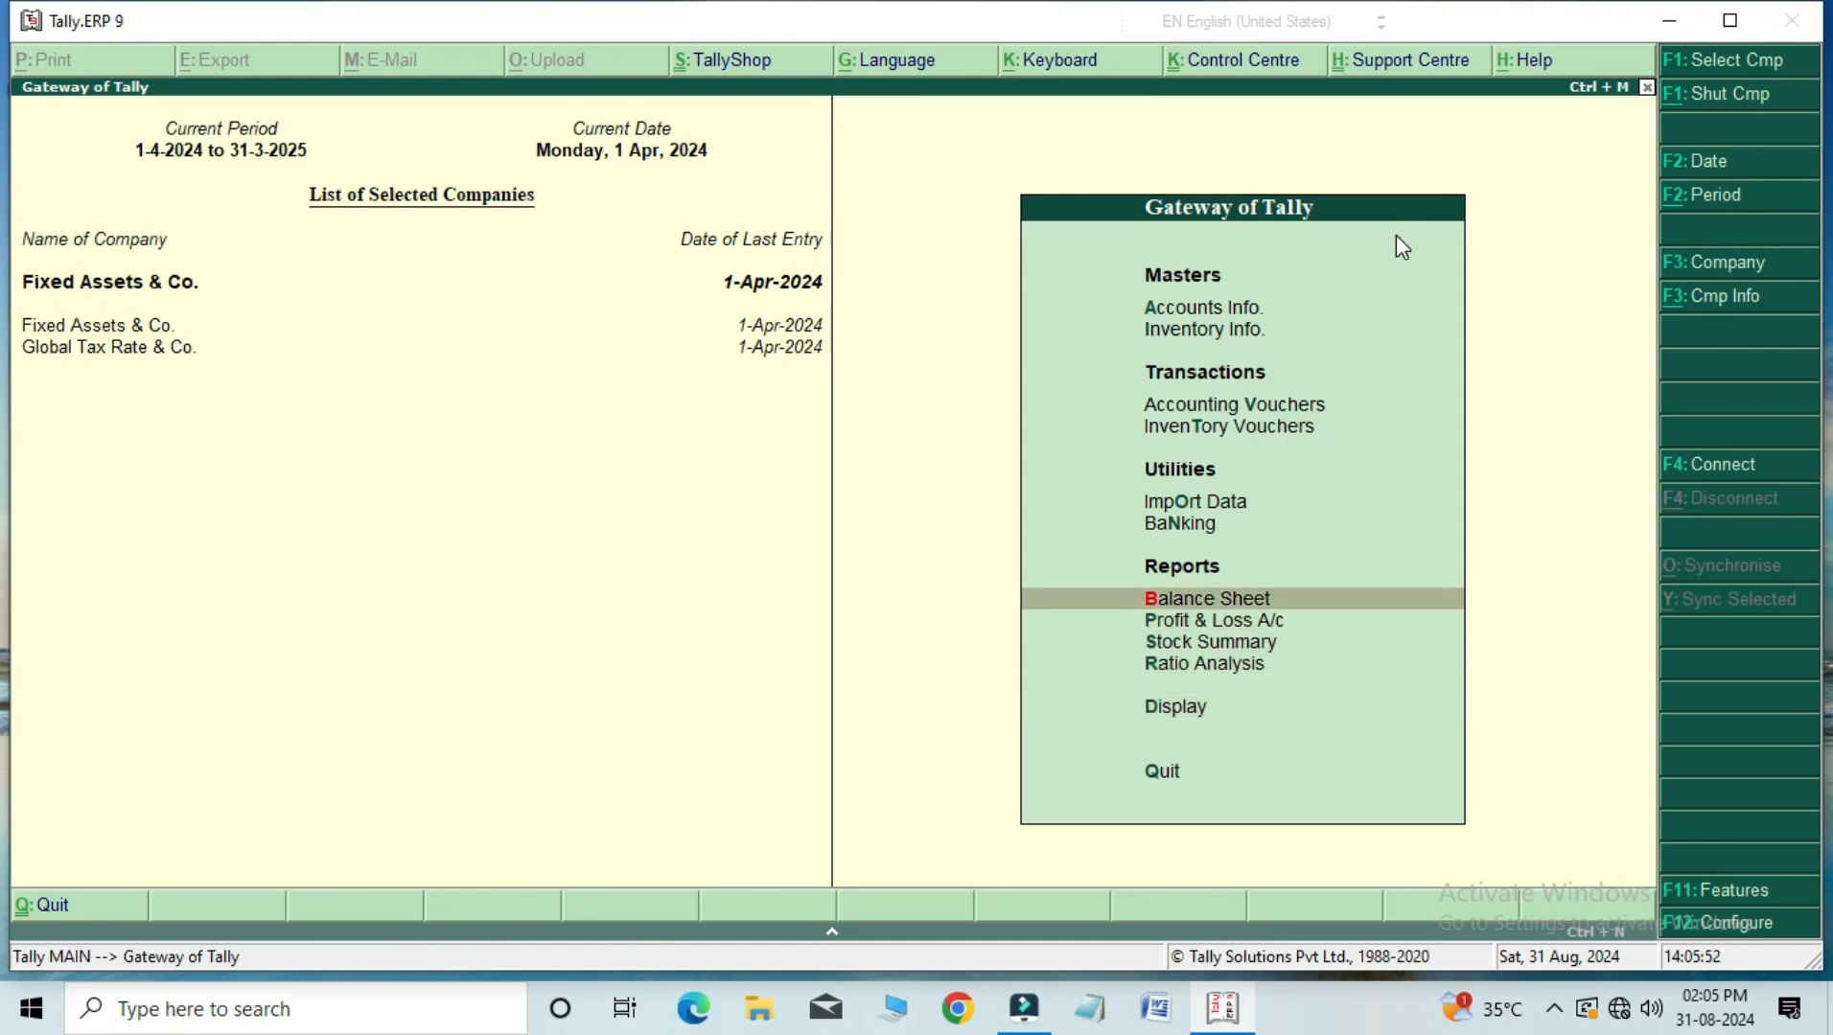
key("Return")
key("Right")
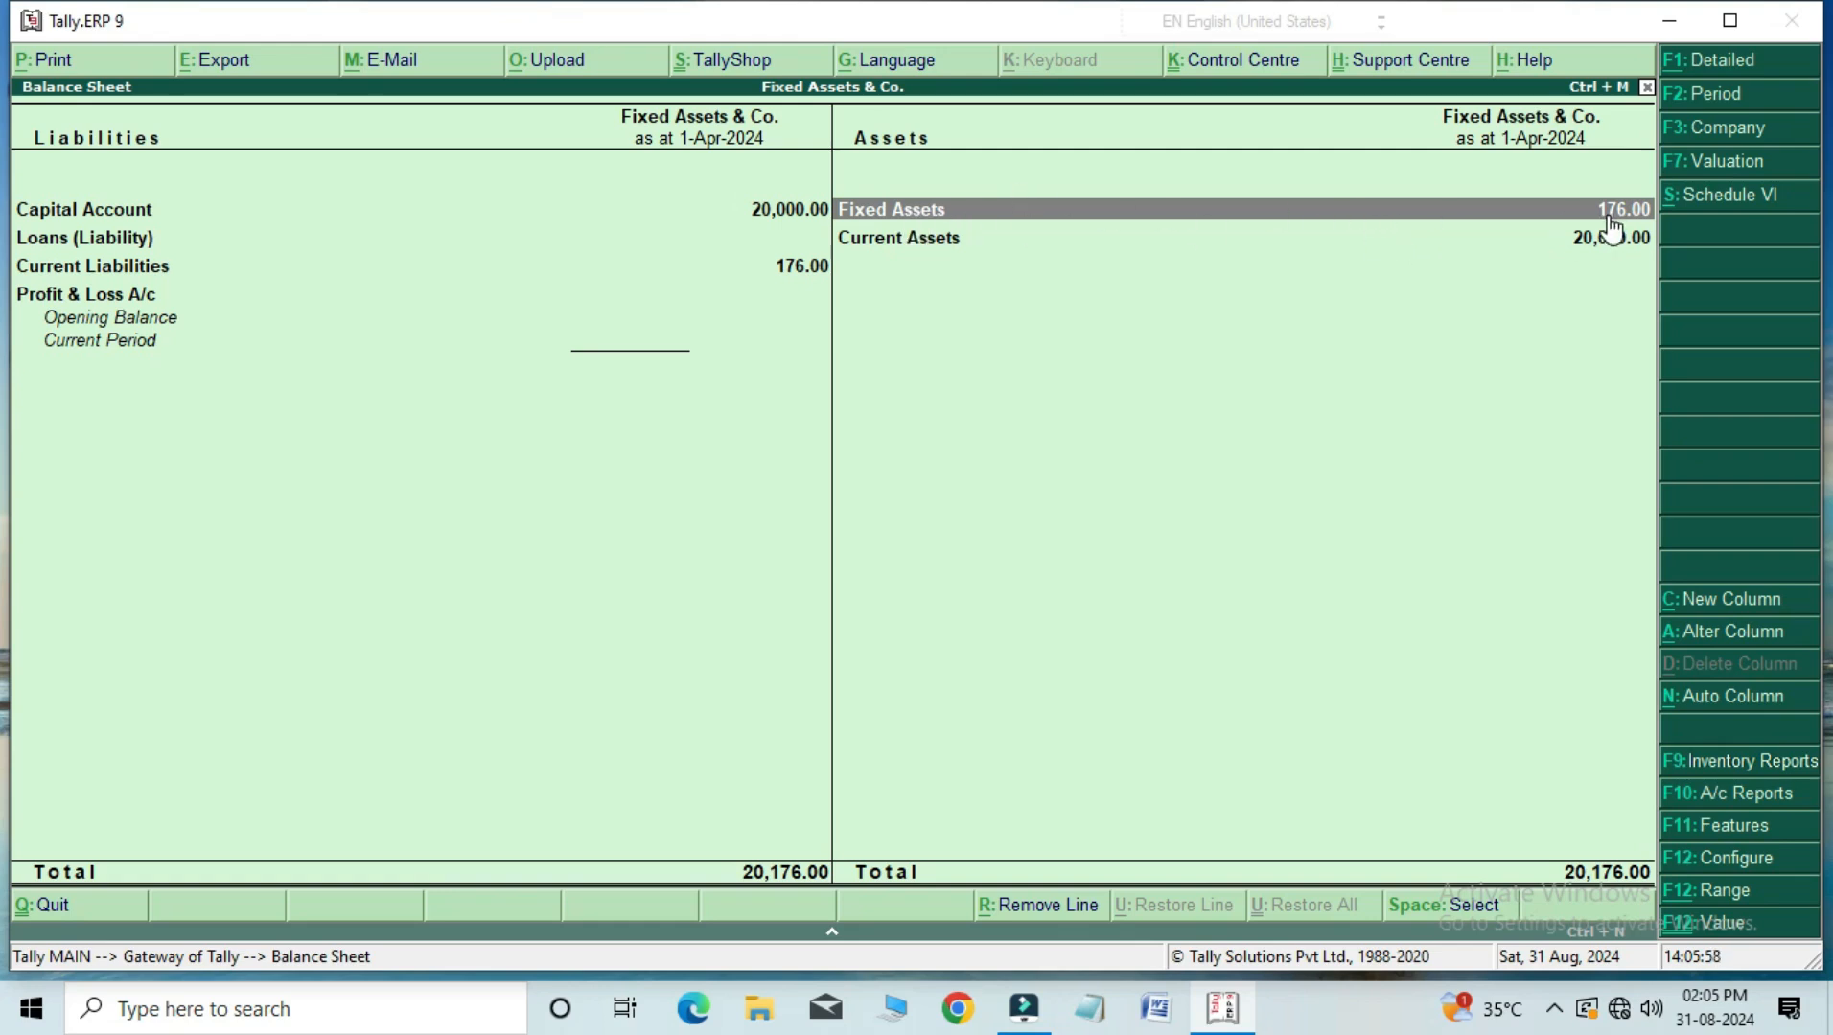
left_click(1716, 63)
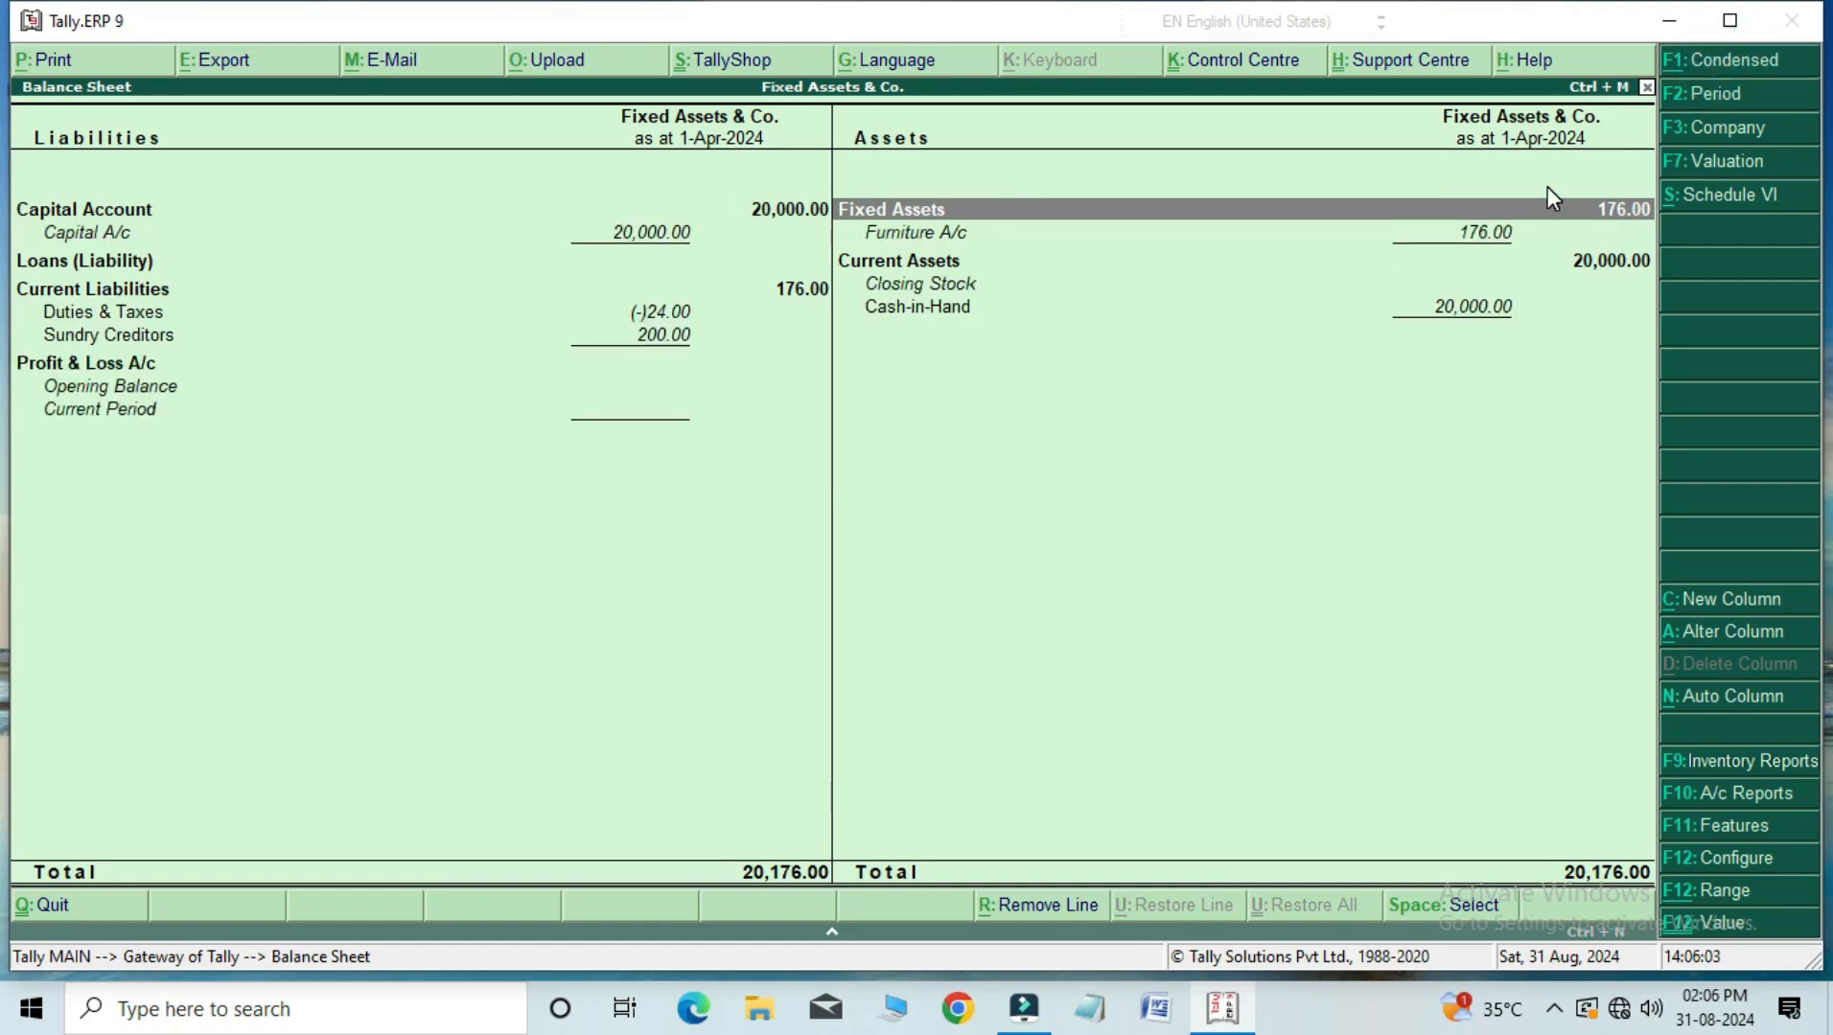
Step: Examine the Duties & Taxes and Fixed Assets entries in the Balance Sheet and return to the Gateway of Tally
key("Down")
key("Left")
key("Down")
key("Down")
key("Down")
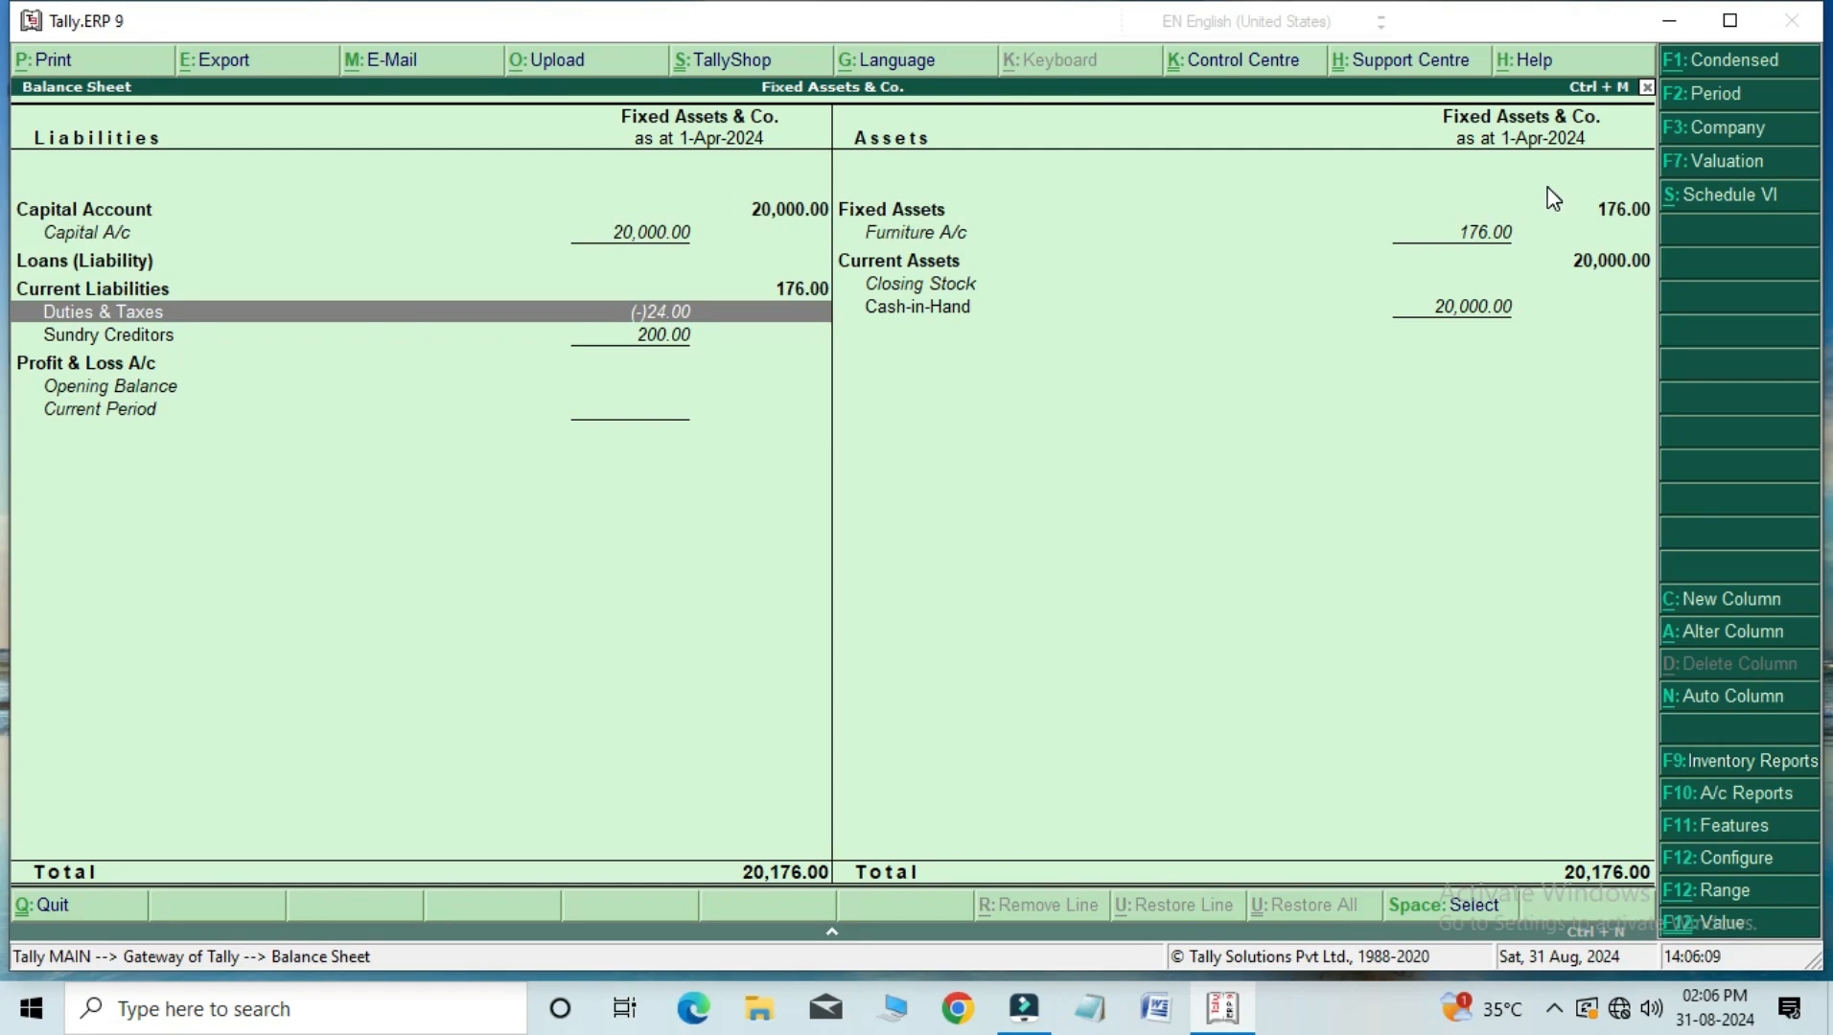
key("Right")
key("Up")
key("Up")
key("Up")
key("Up")
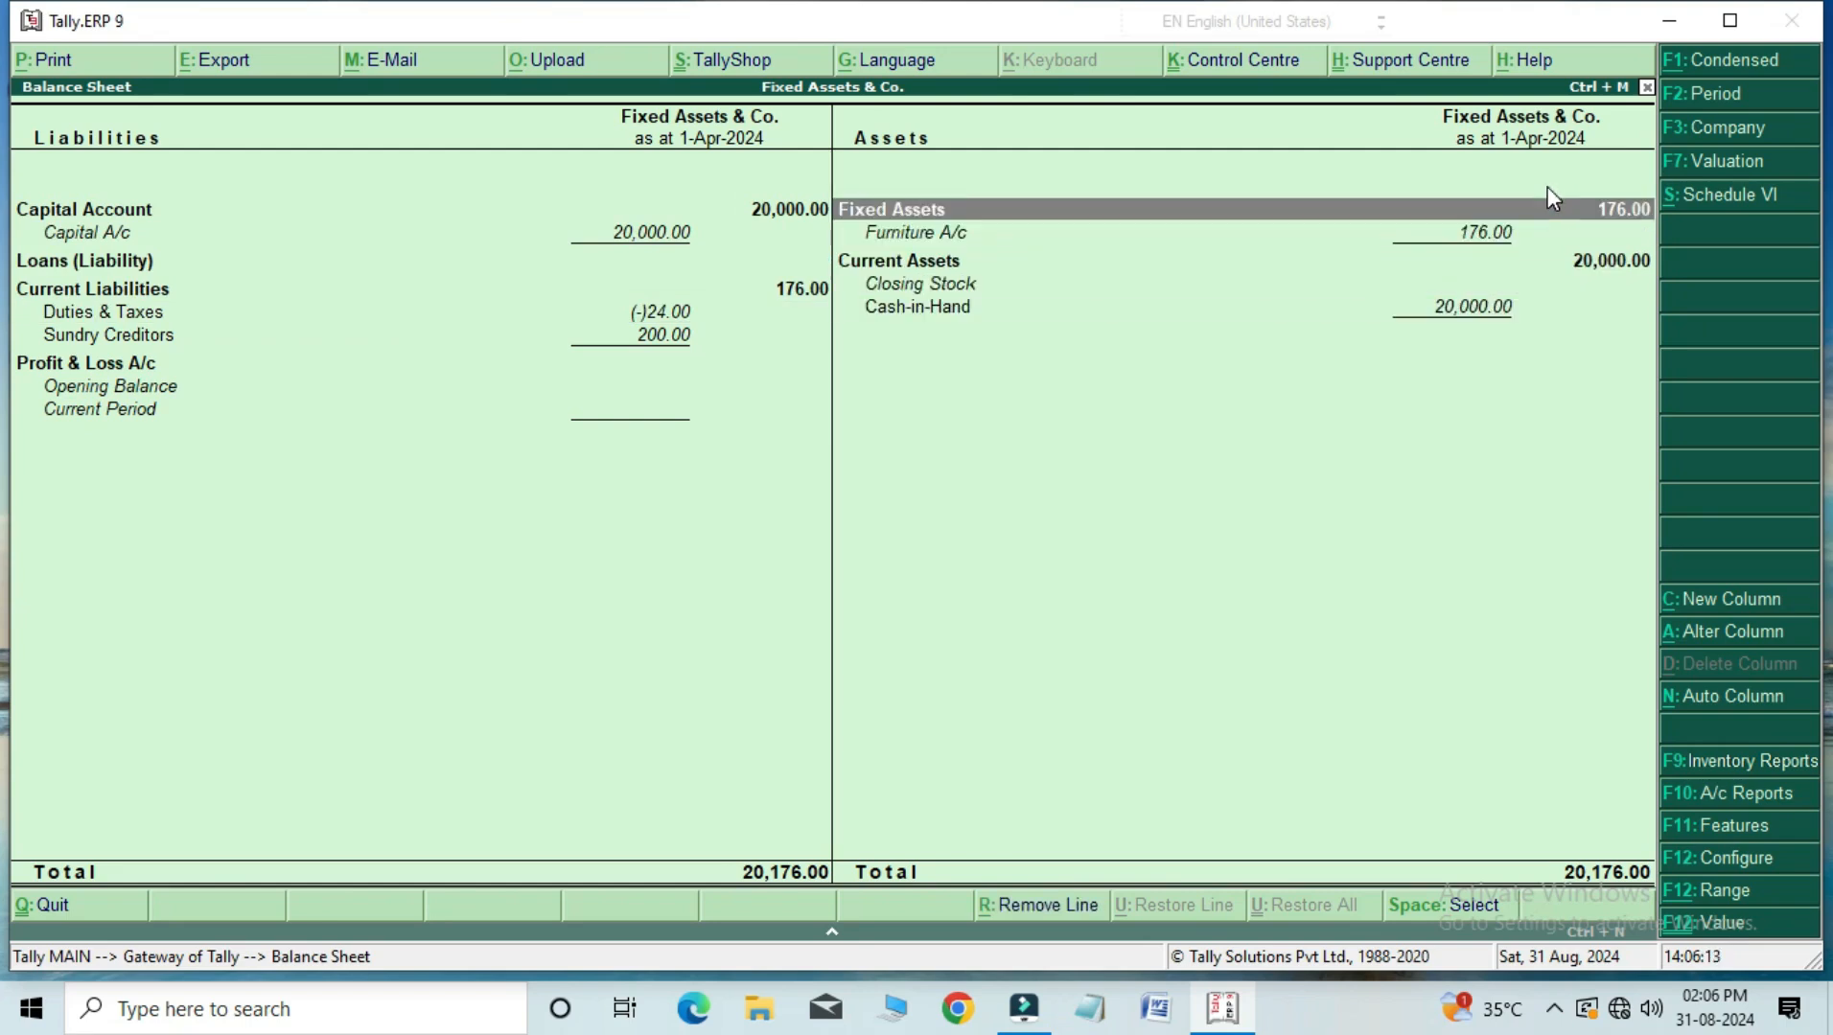
key("Escape")
key("Escape")
key("Escape")
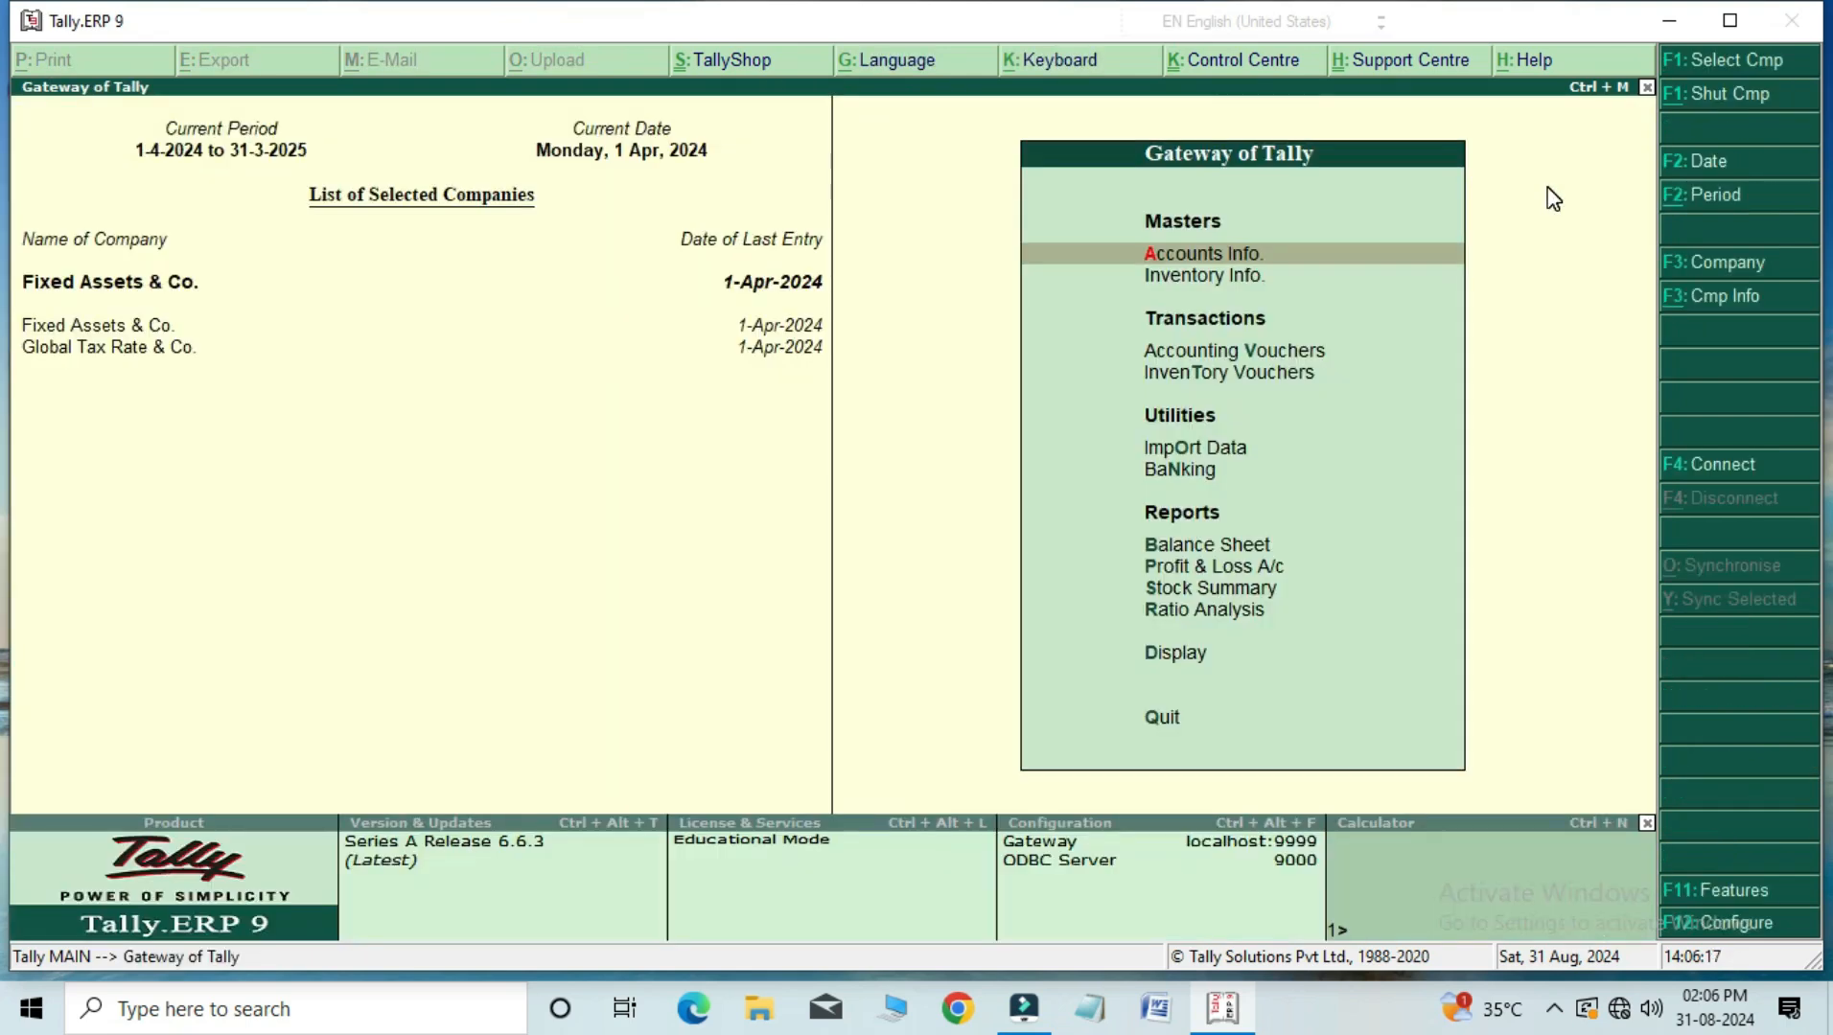
key("v")
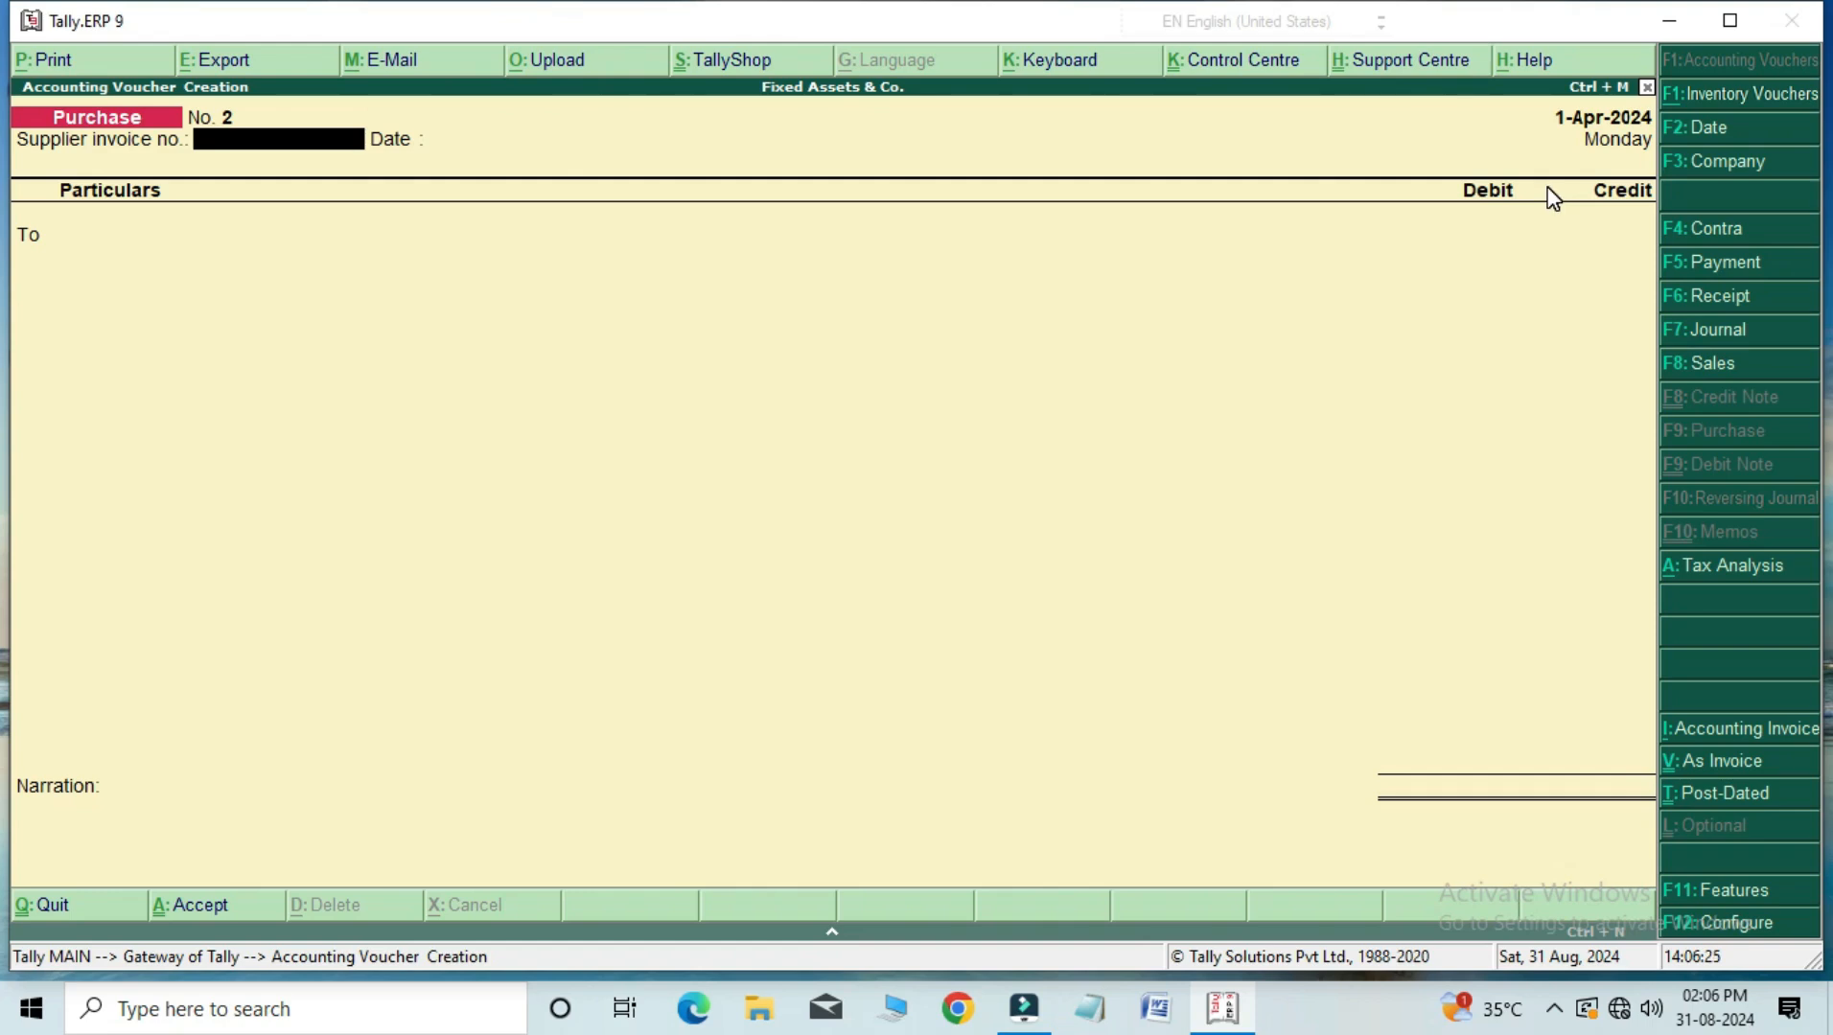
key("Escape")
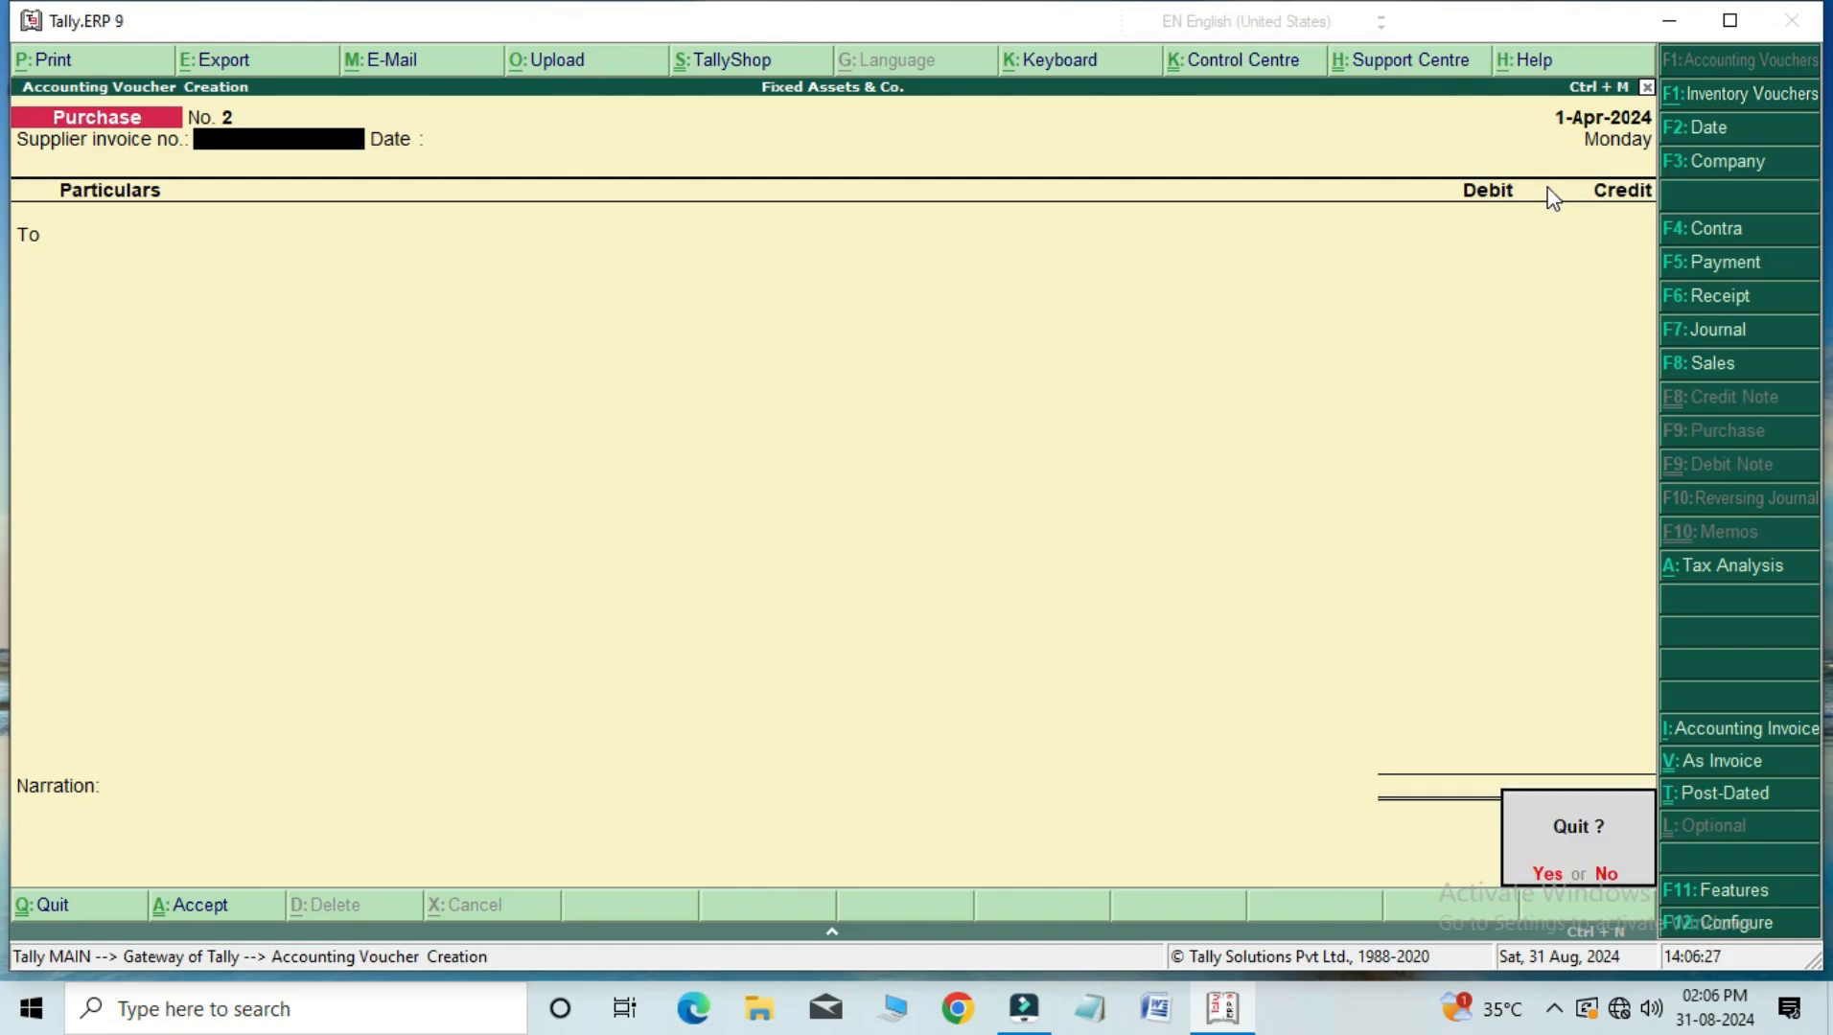
key("Return")
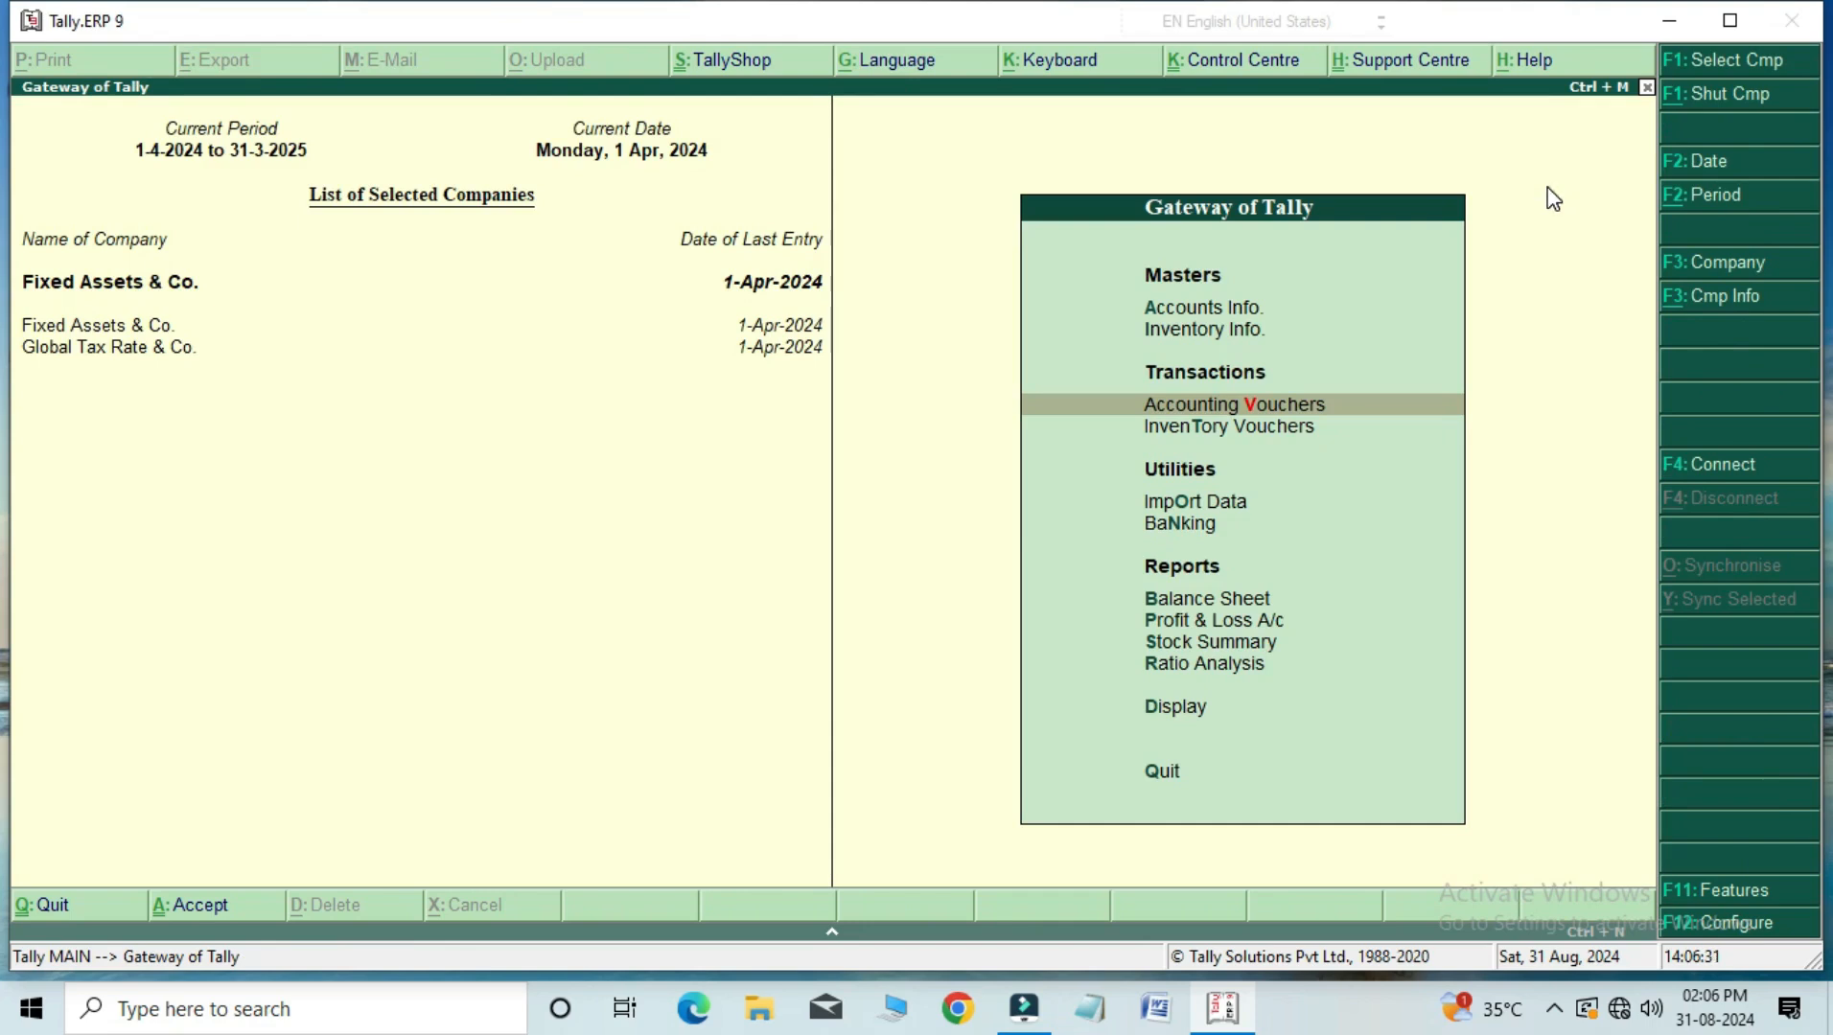
Step: Open the Laptop stock item for alteration
key("Up")
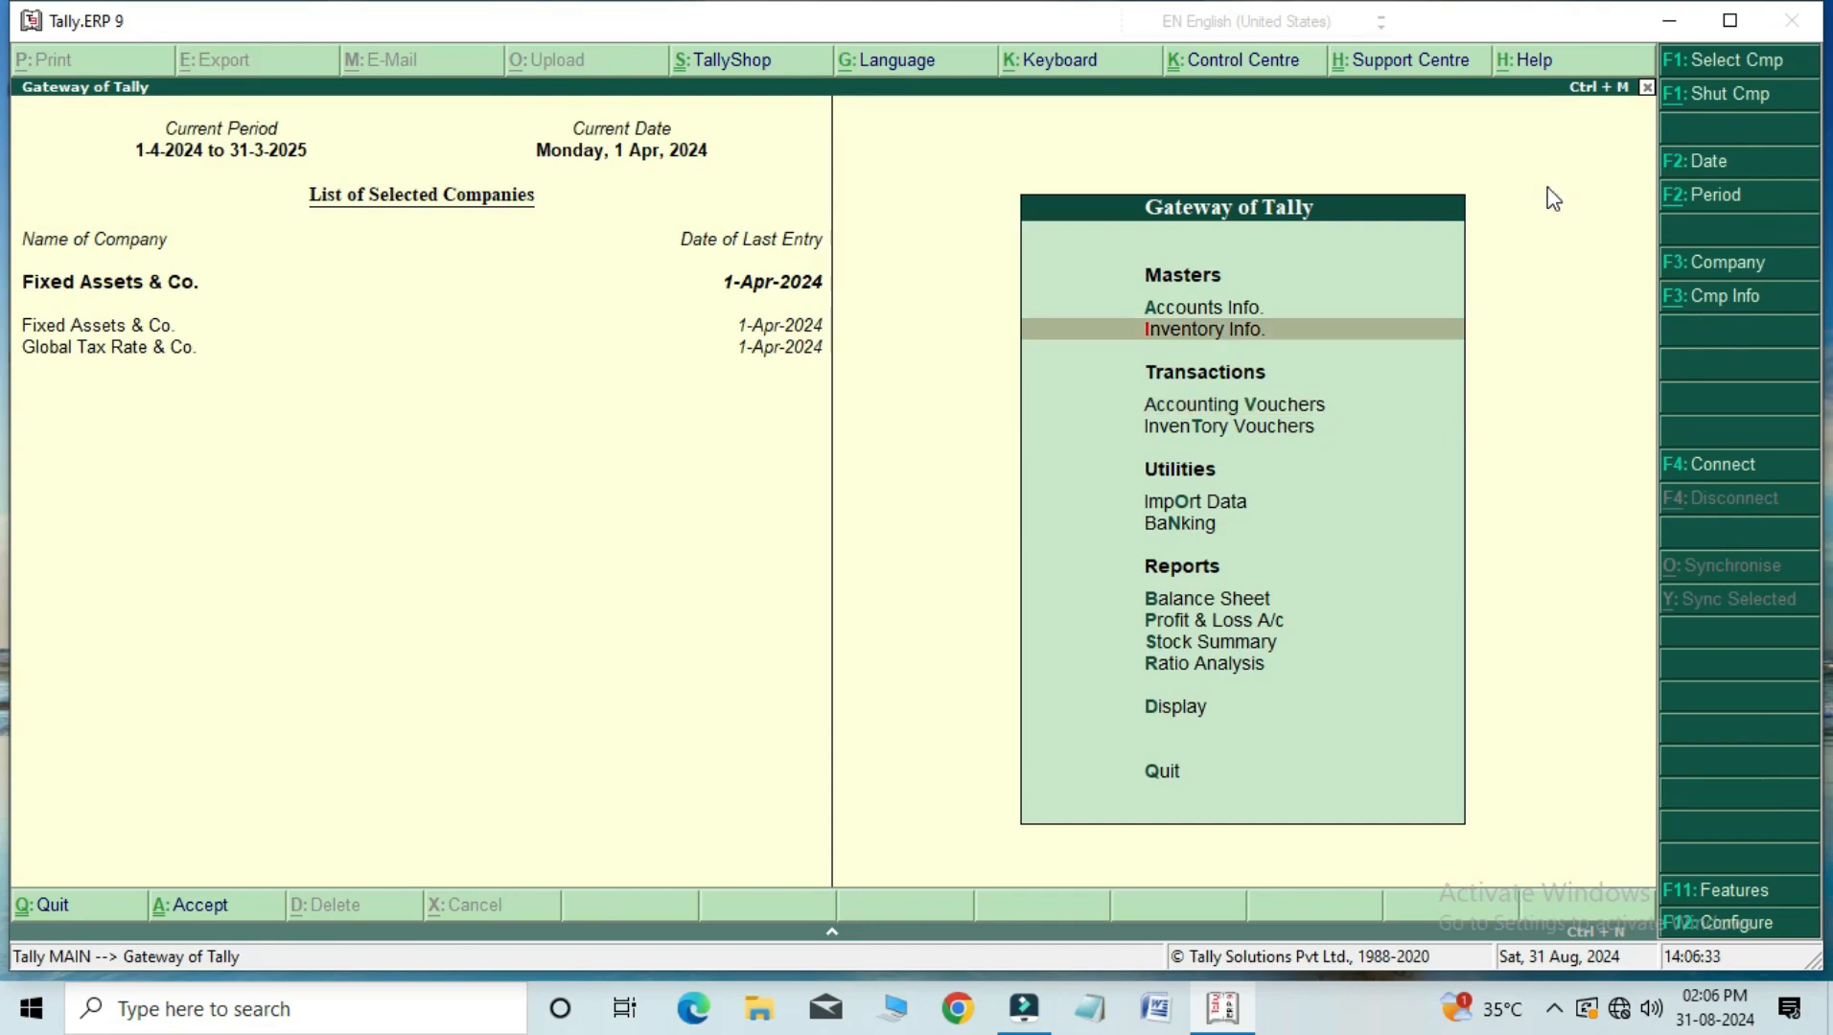
key("Return")
key("Down")
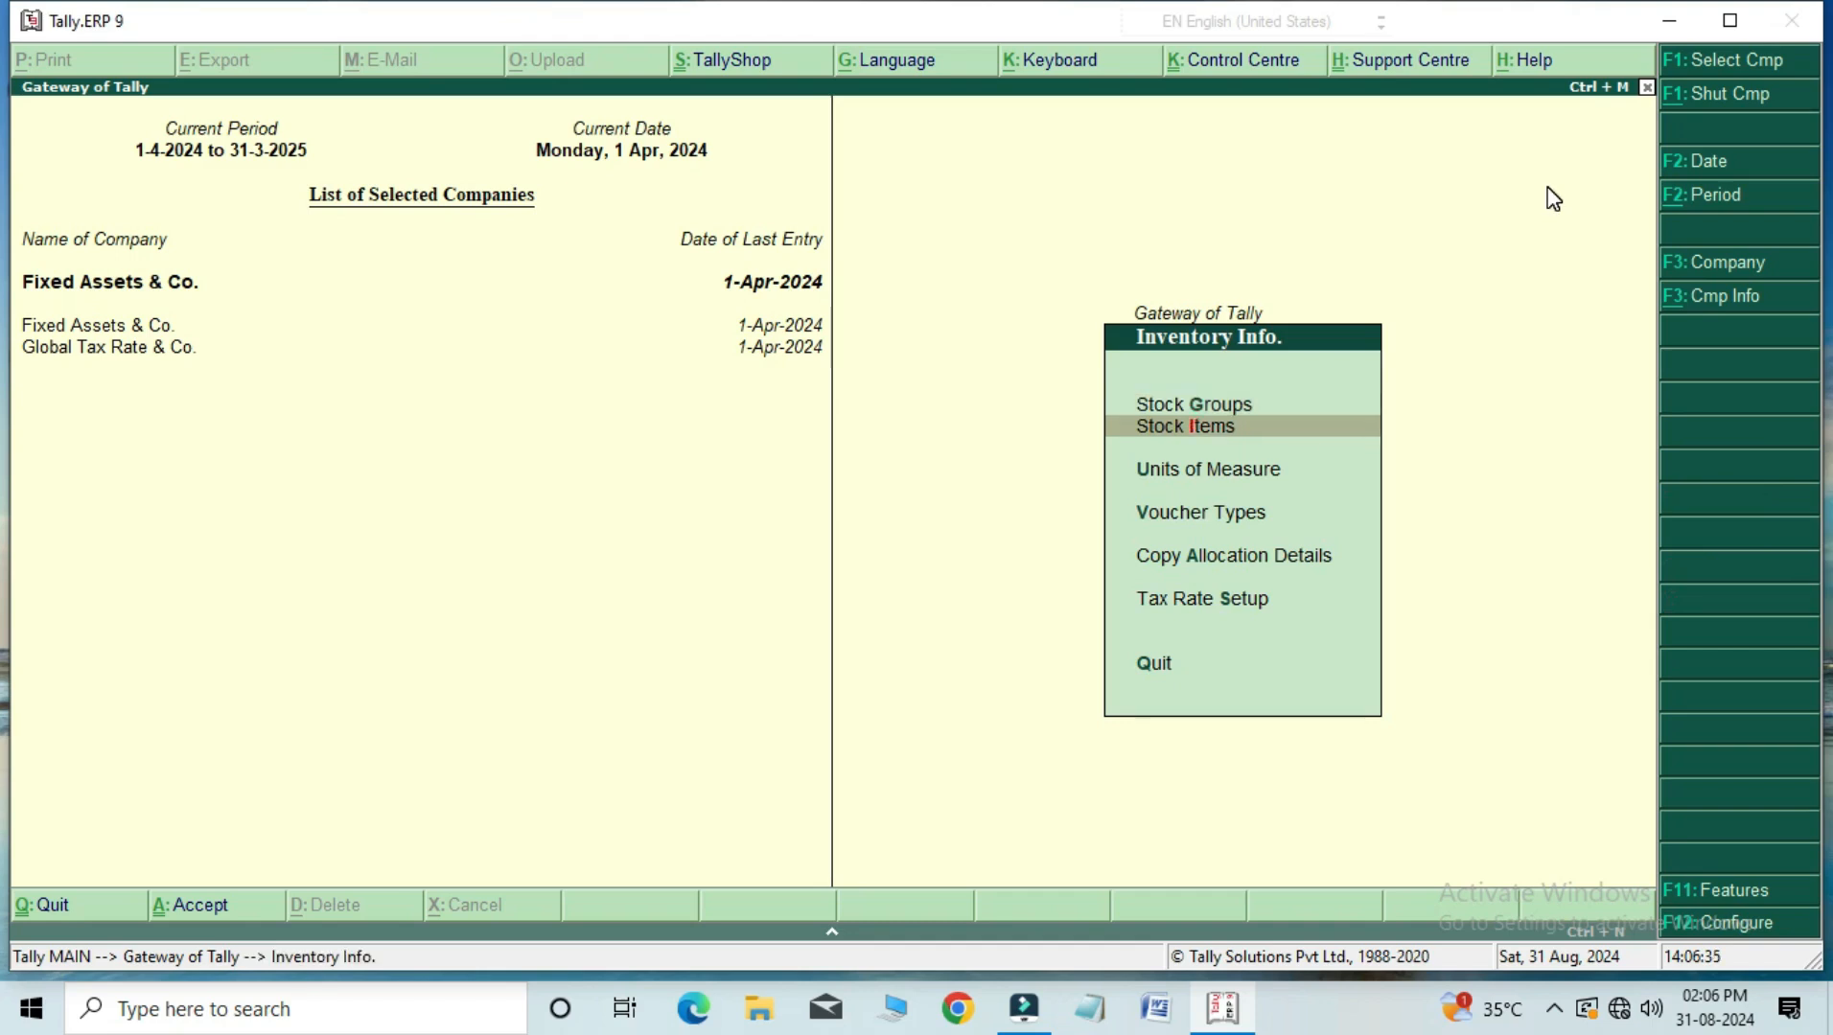
key("Return")
key("Down")
key("Down")
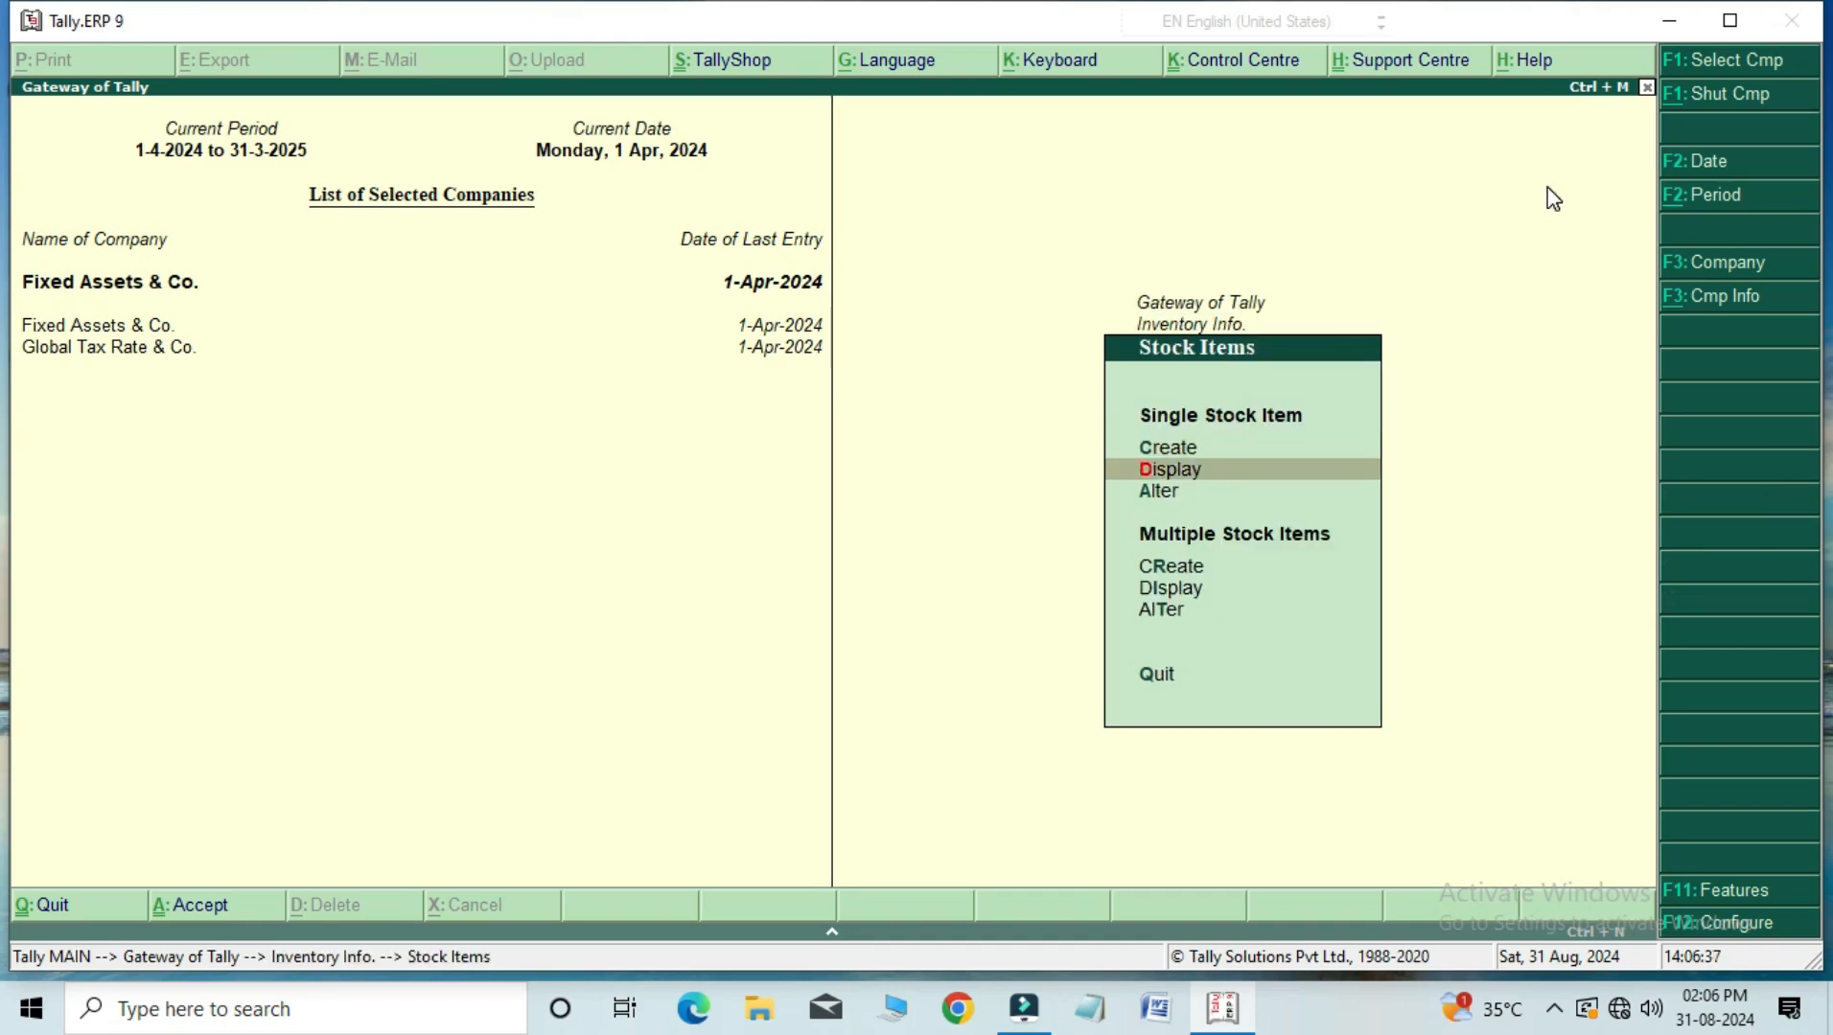
key("Return")
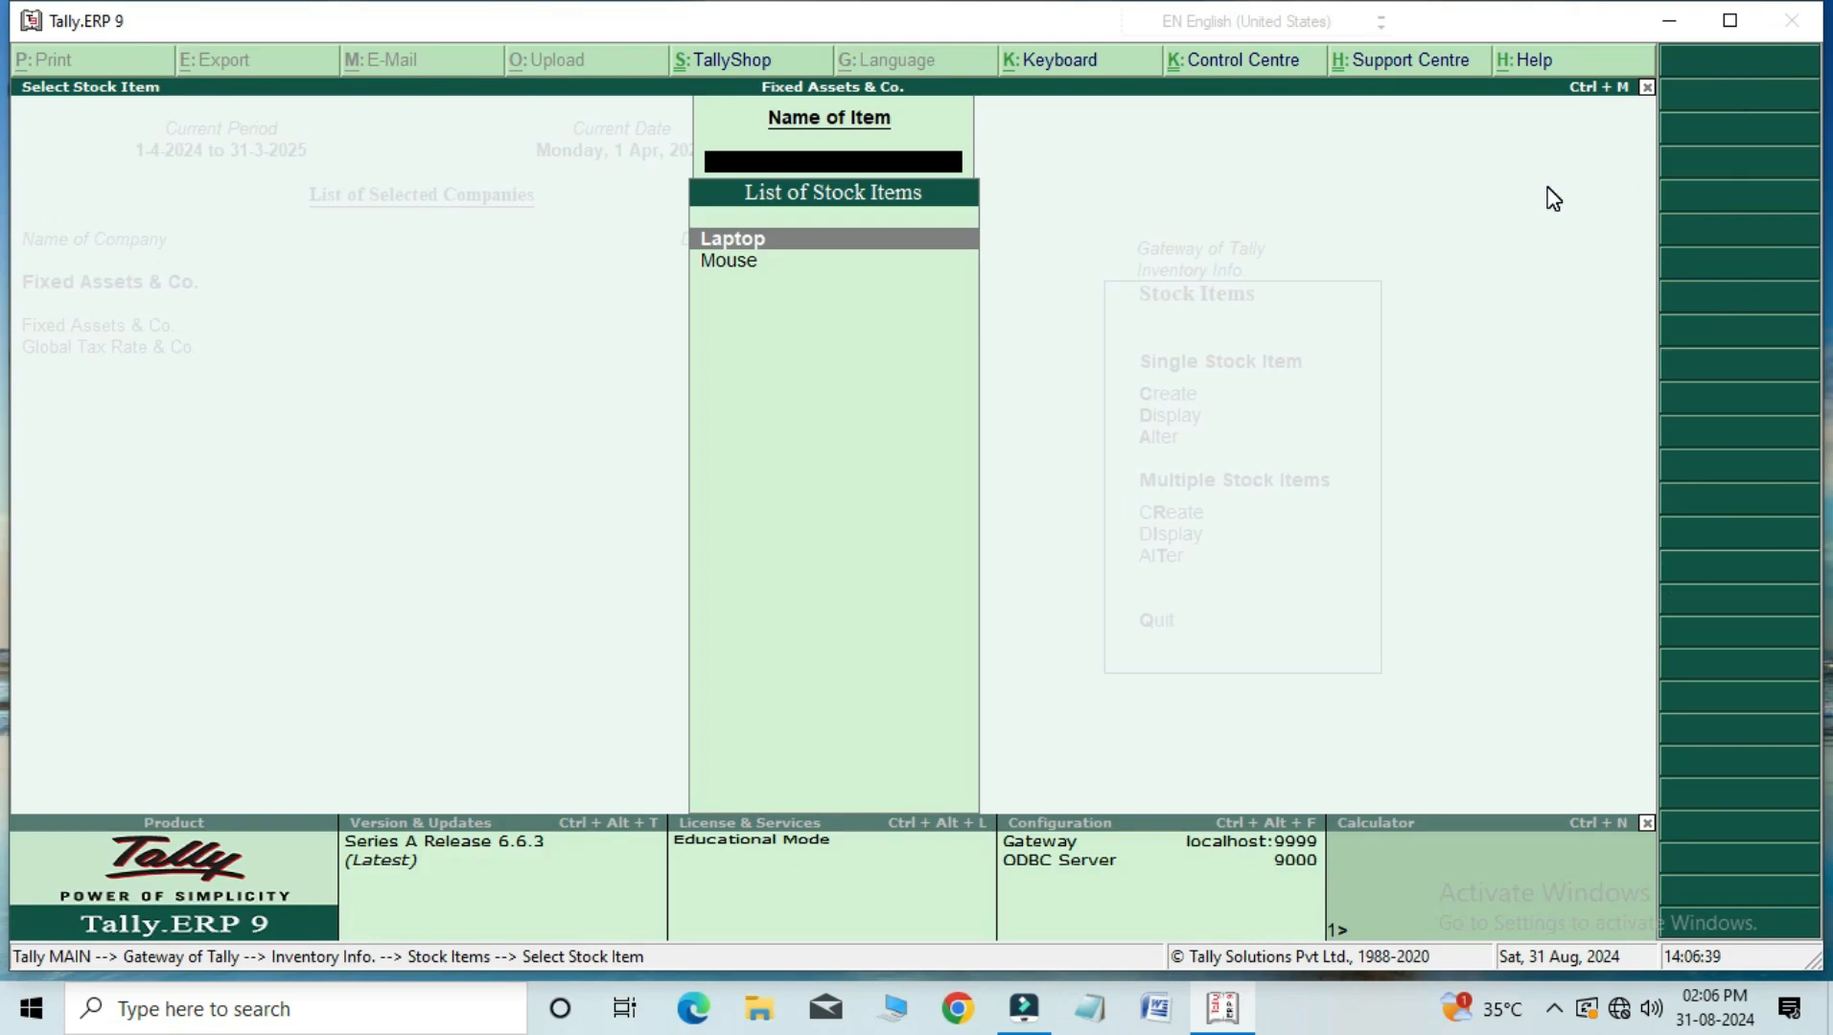
key("Return")
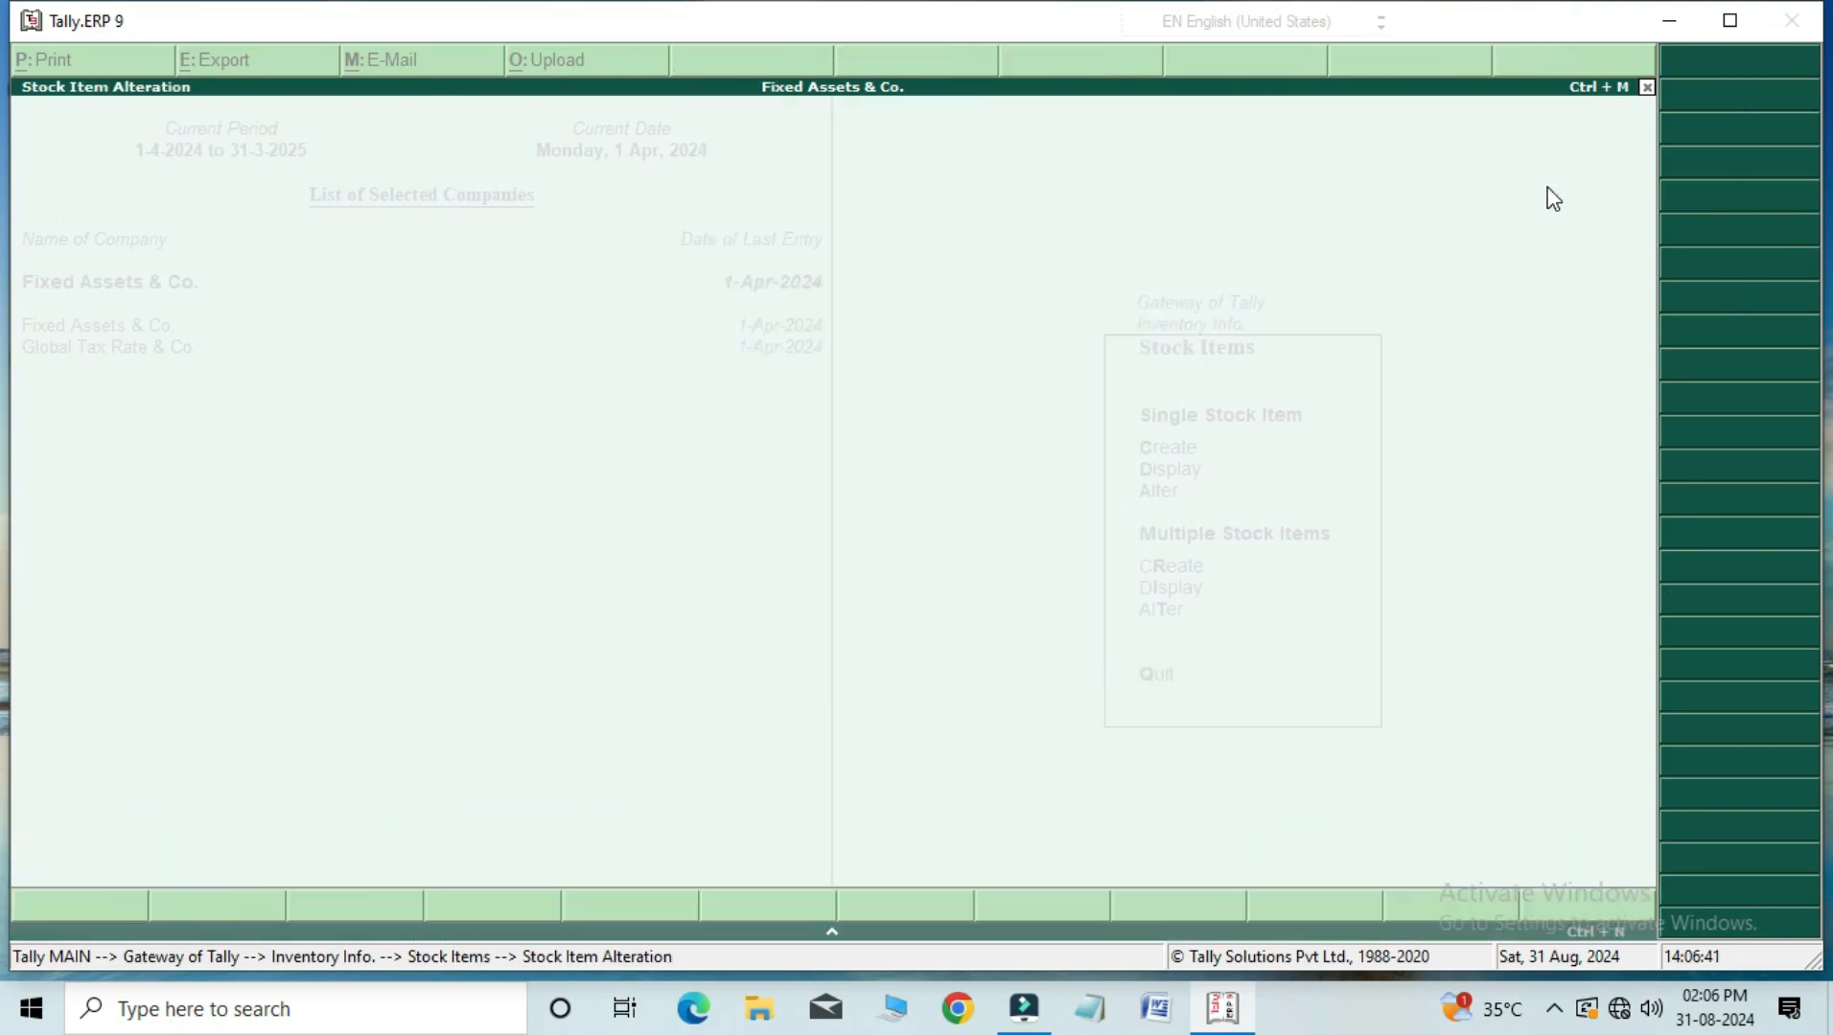
Step: Set "Set/alter GST Details" to Yes for the Laptop stock item and enter 12 as its HSN/SAC
key("Return")
key("Return")
key("Return")
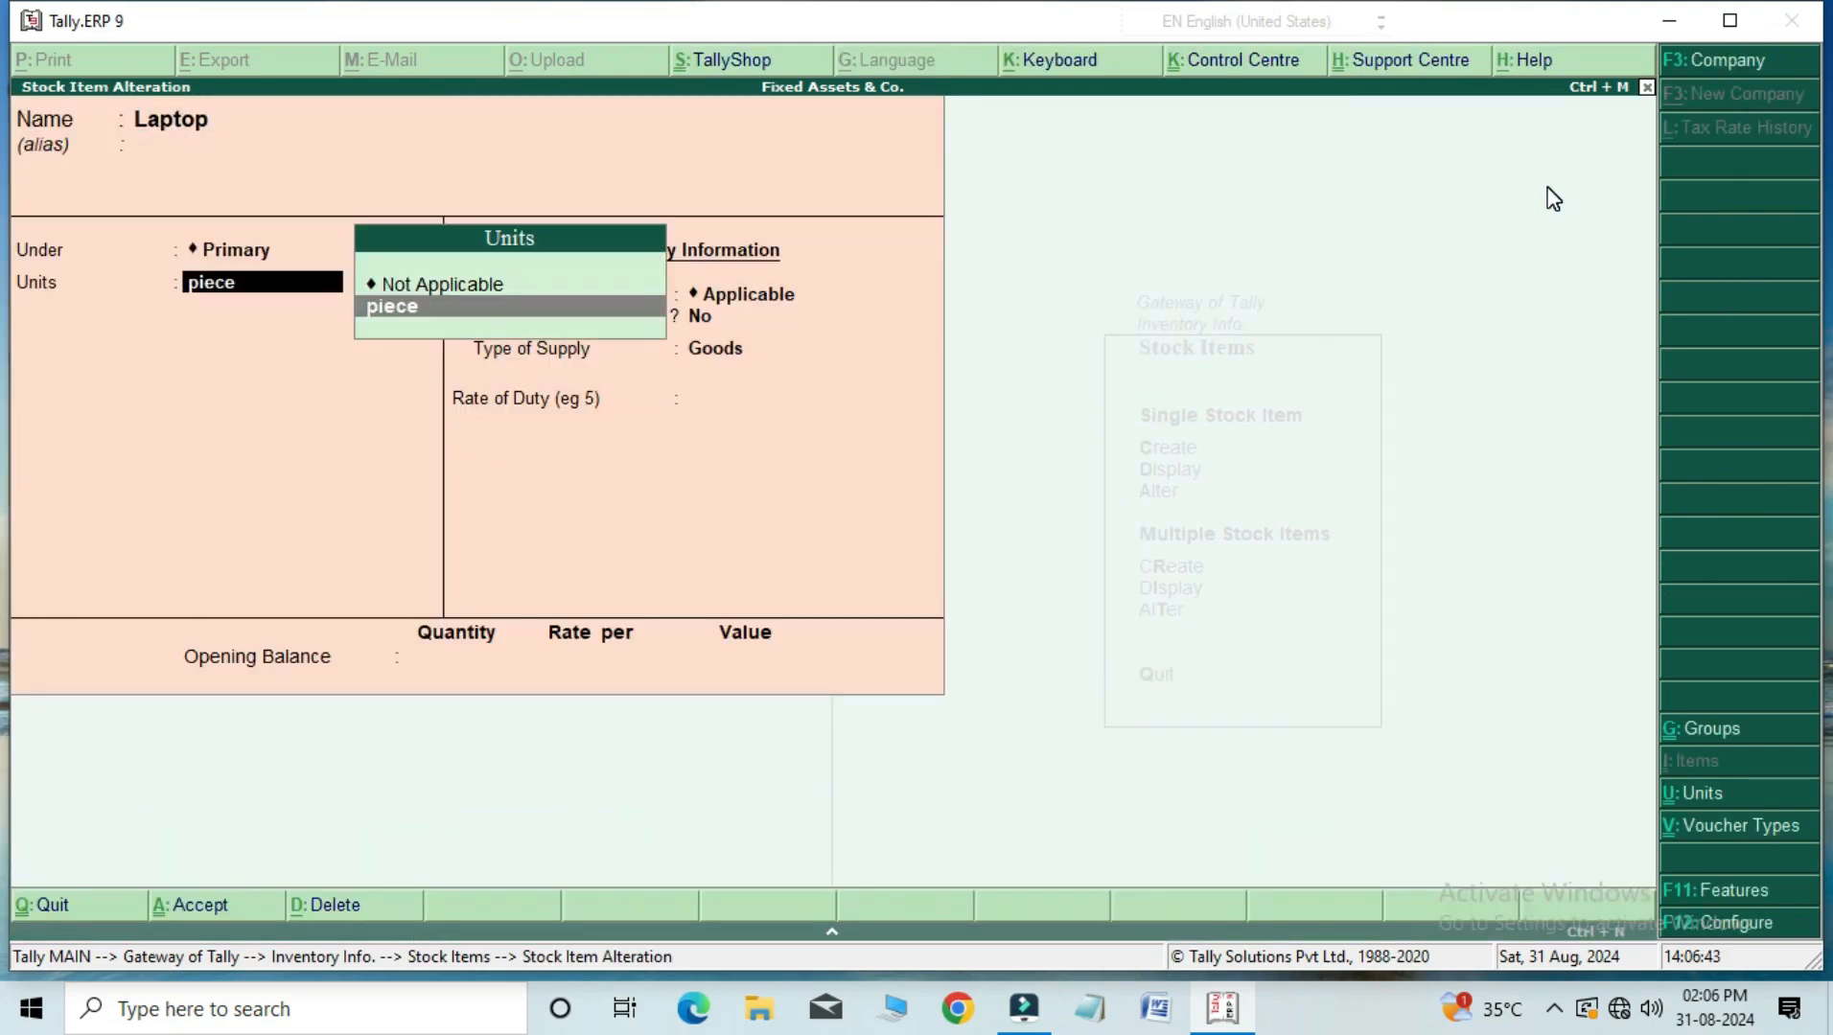
key("Return")
key("Return")
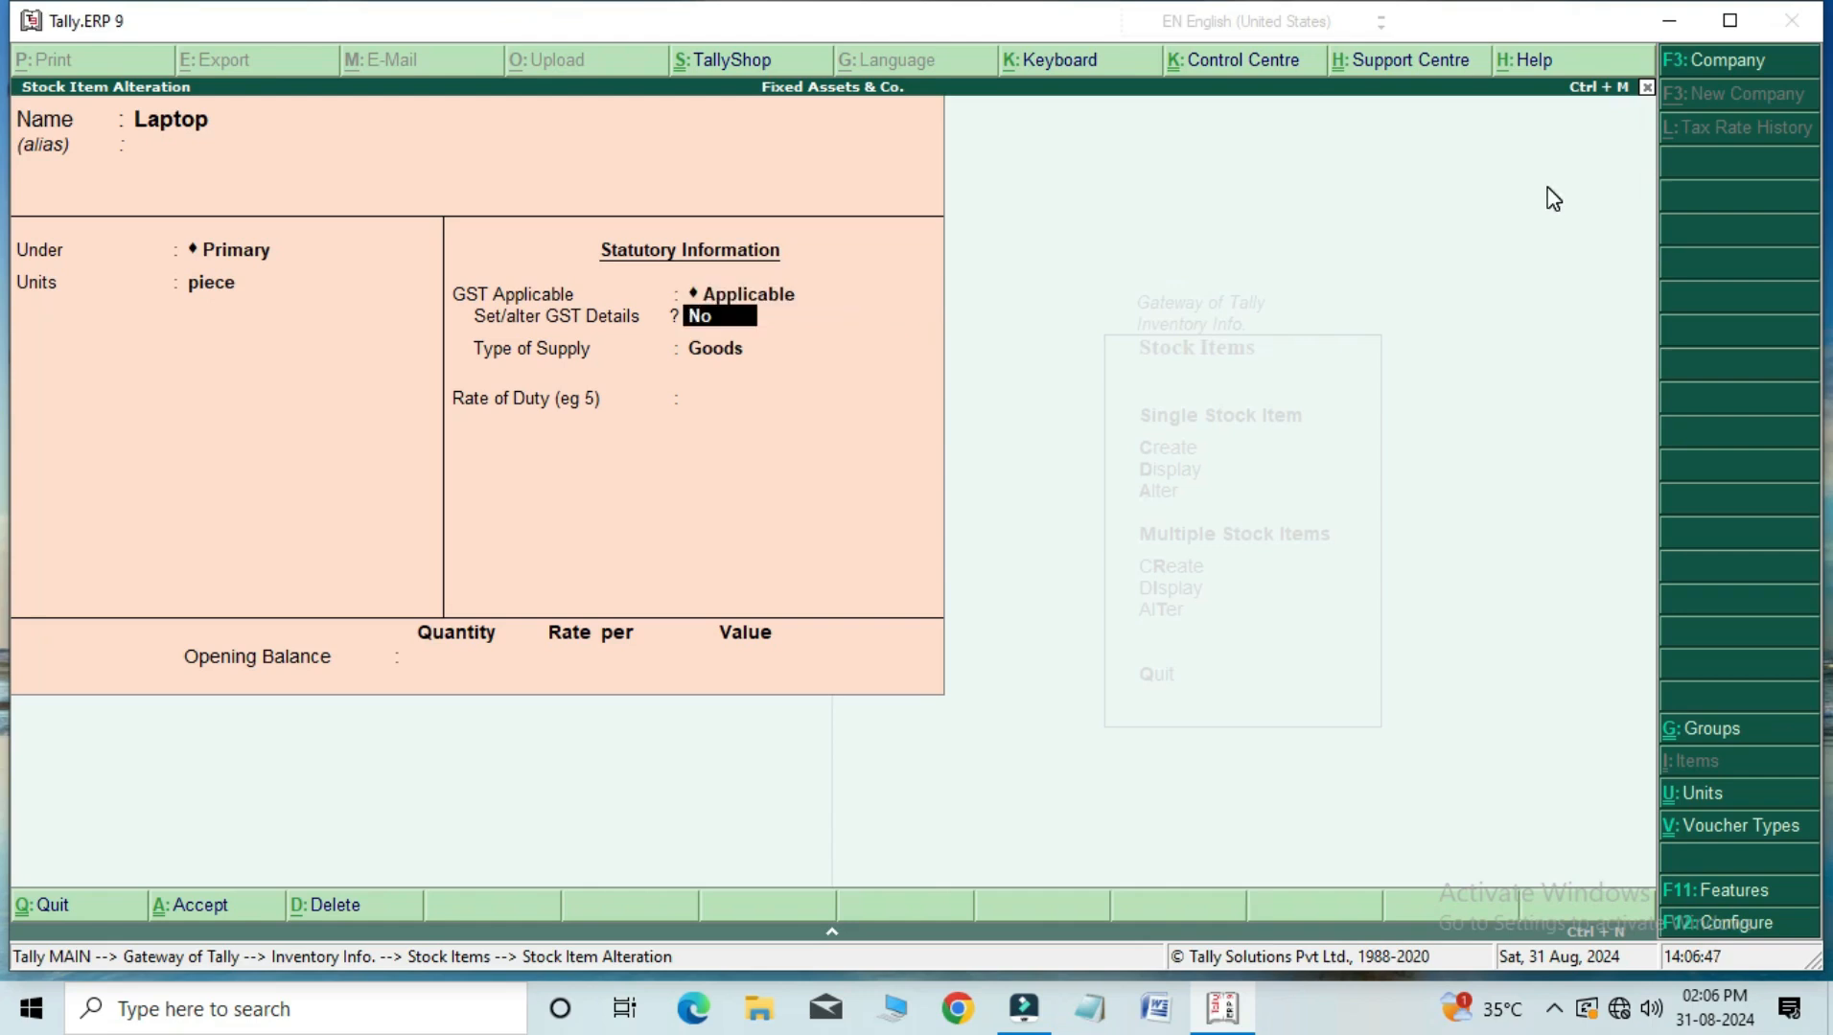
key("y")
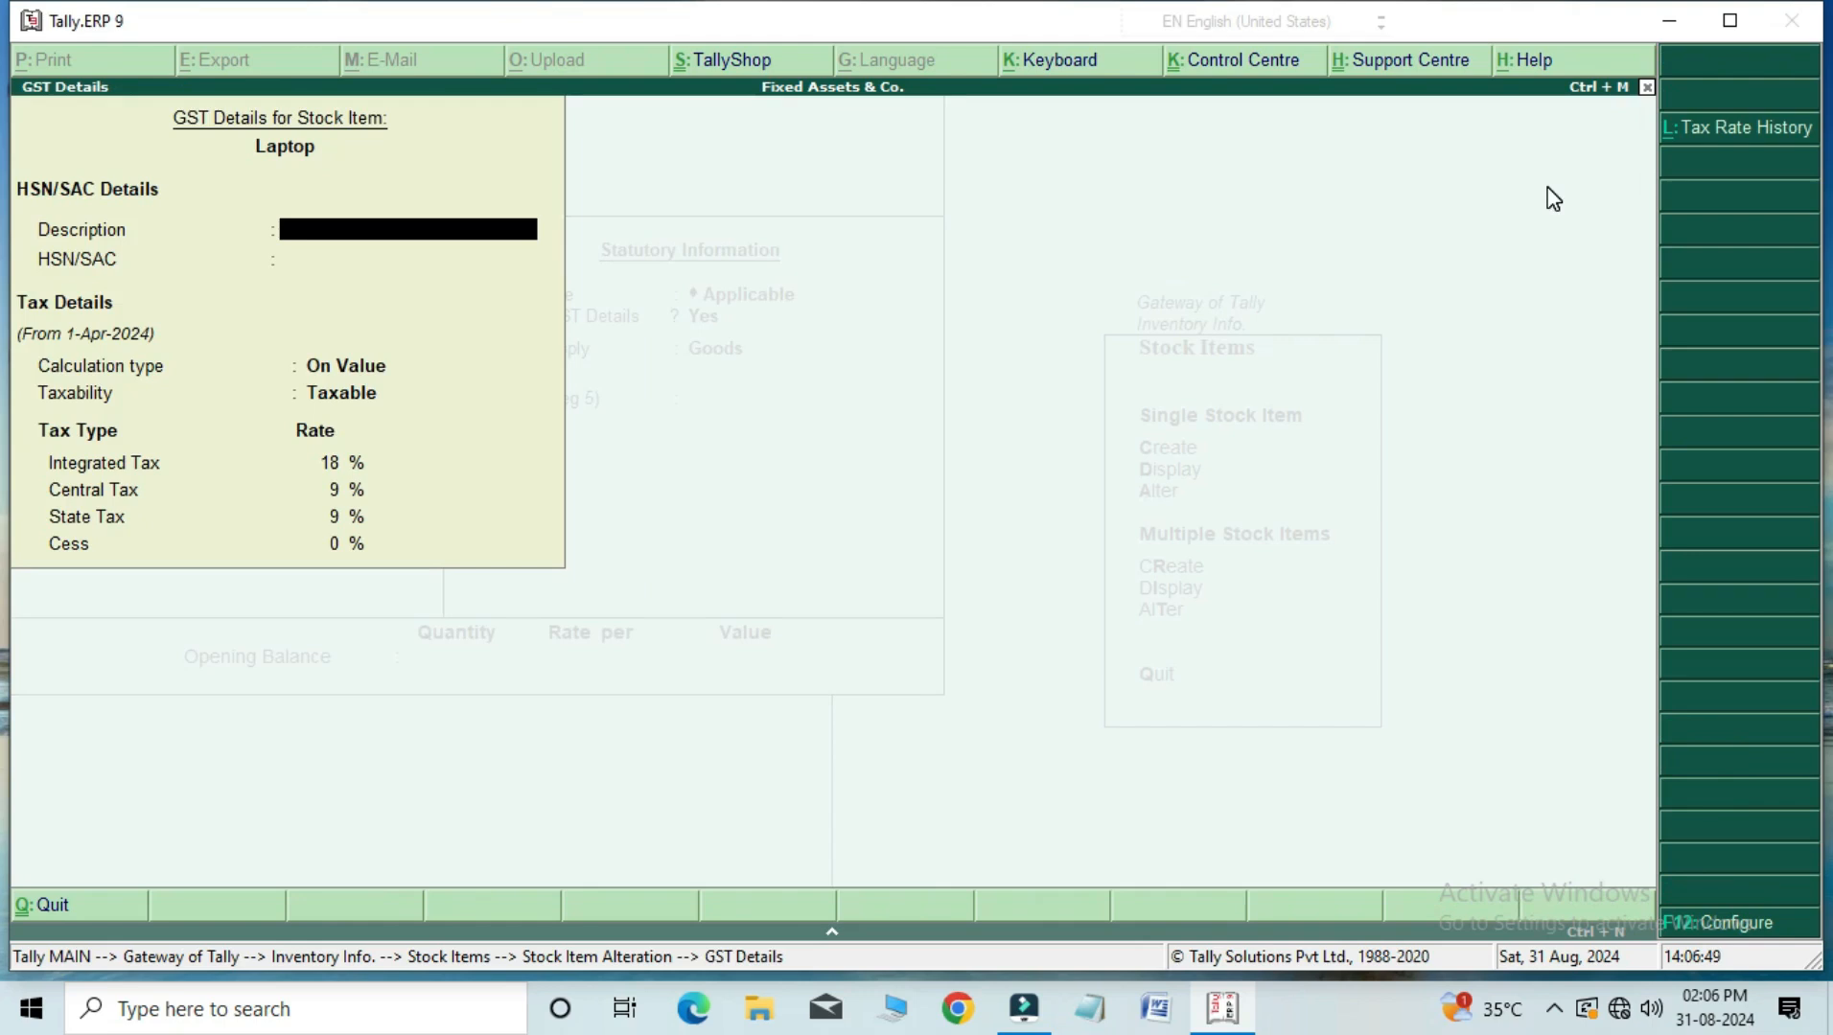
key("Return")
type("12")
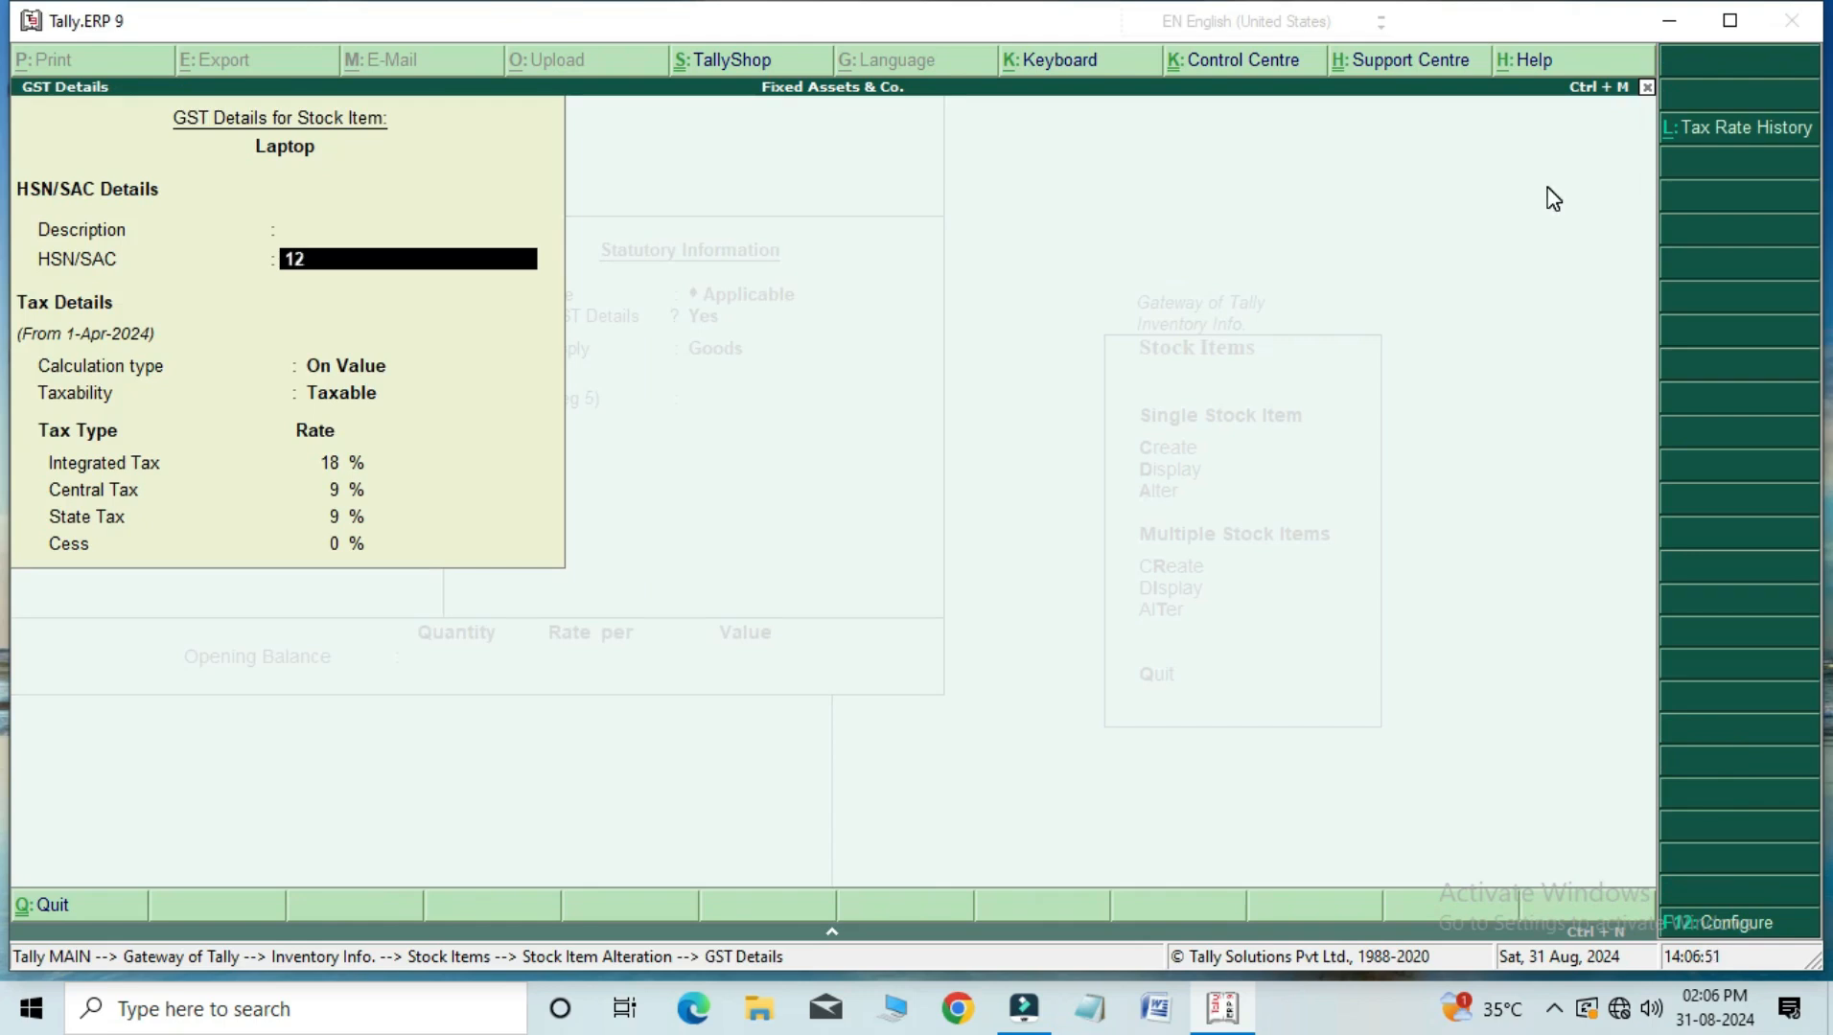
key("Return")
key("Return")
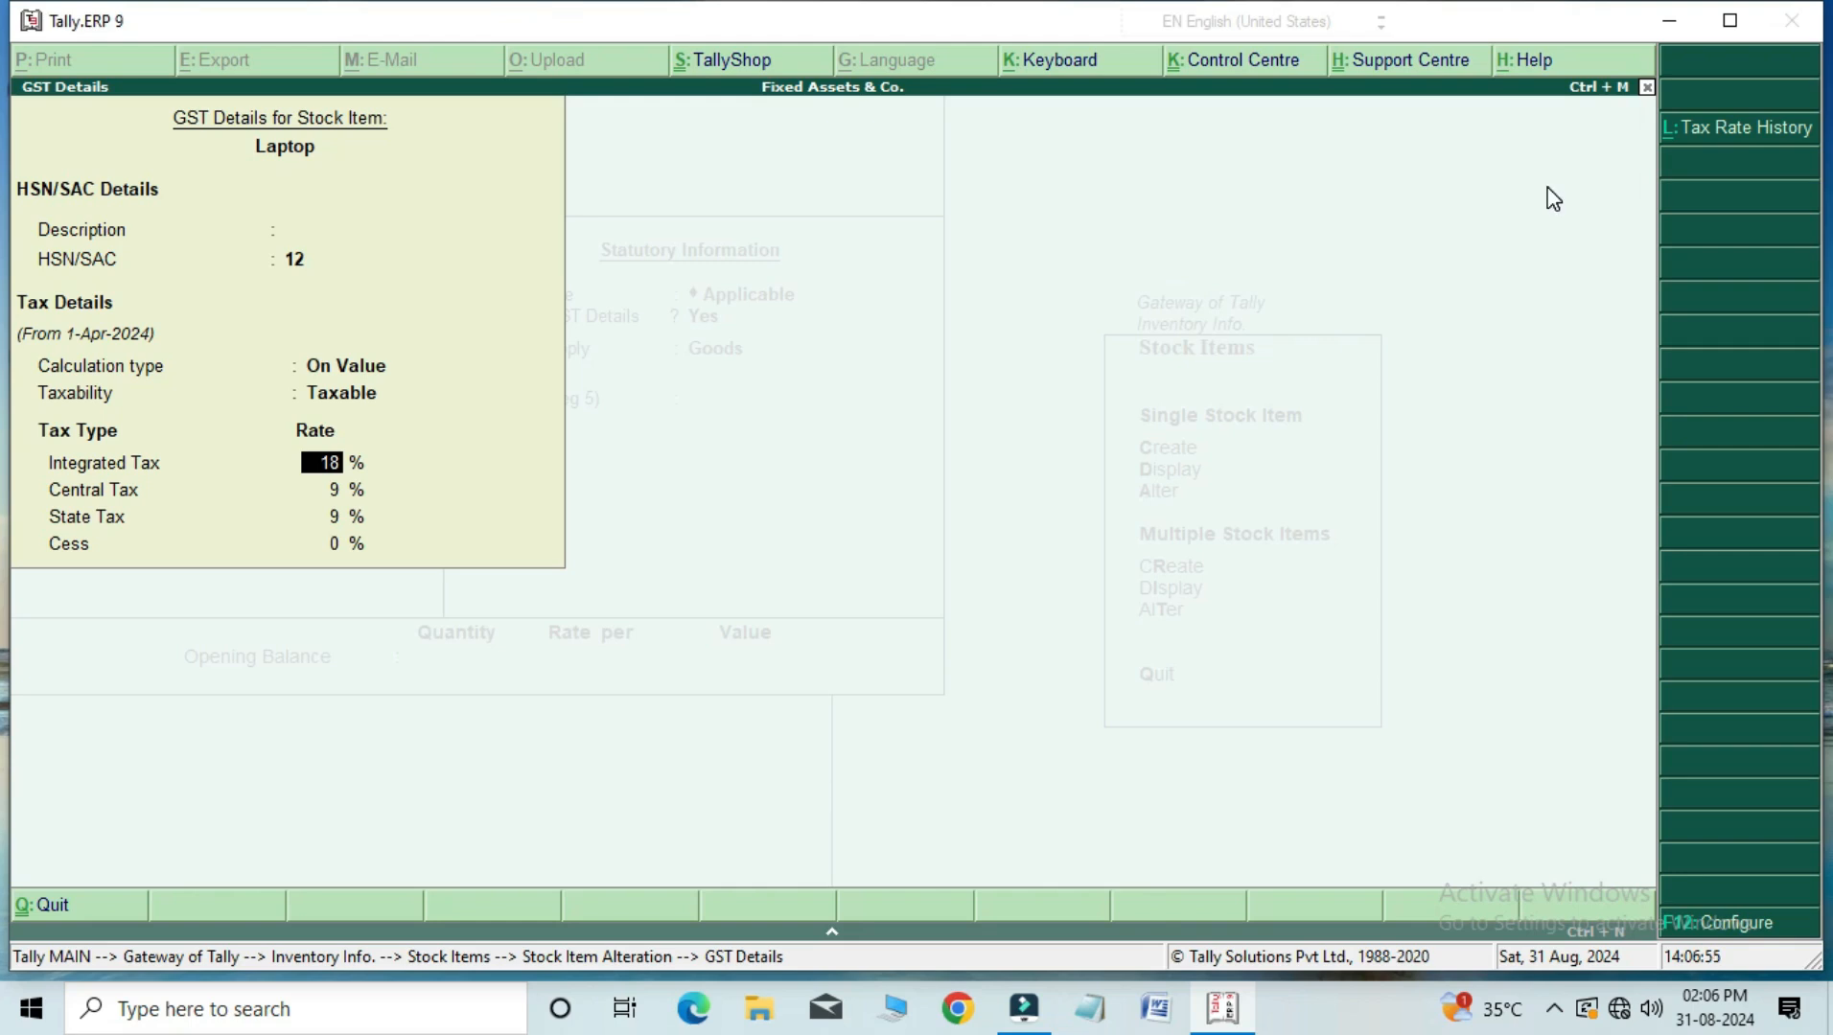
Step: Accept the Laptop's GST tax rates and save the altered stock item
key("Return")
key("Return")
key("Return")
key("Return")
key("Return")
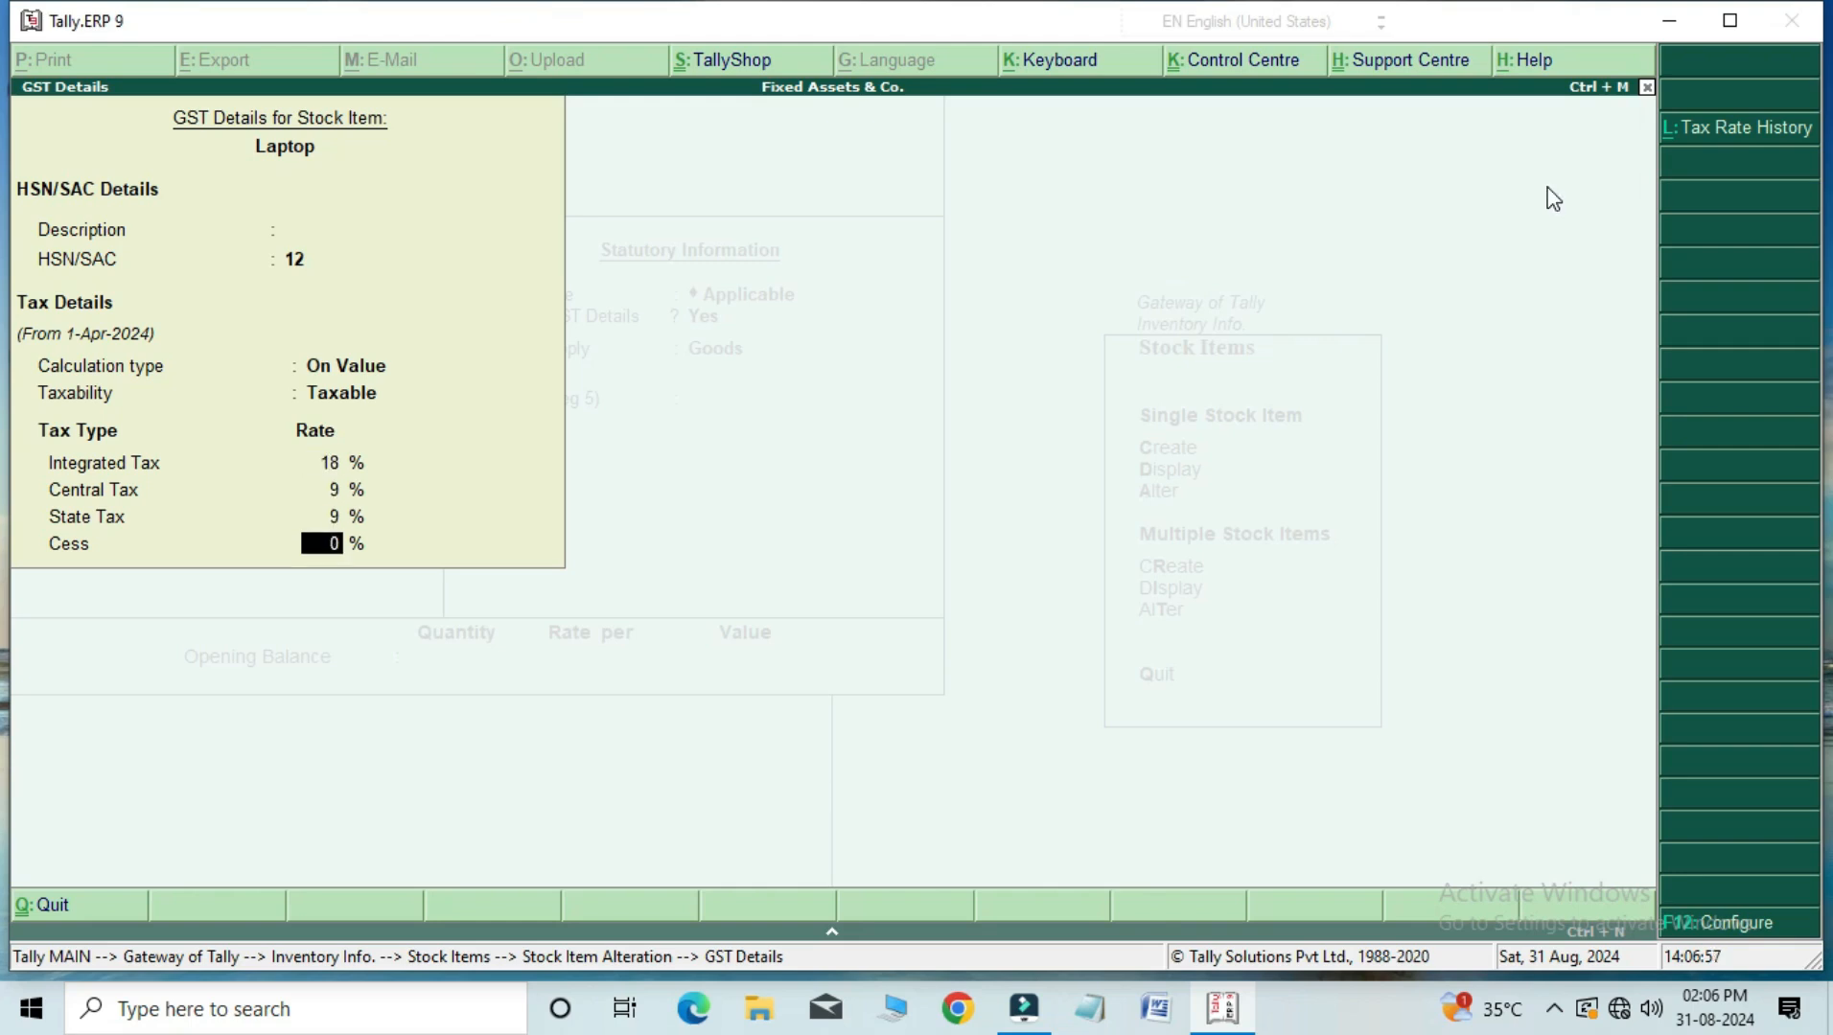
key("Return")
key("Return")
key("Return")
key("Return")
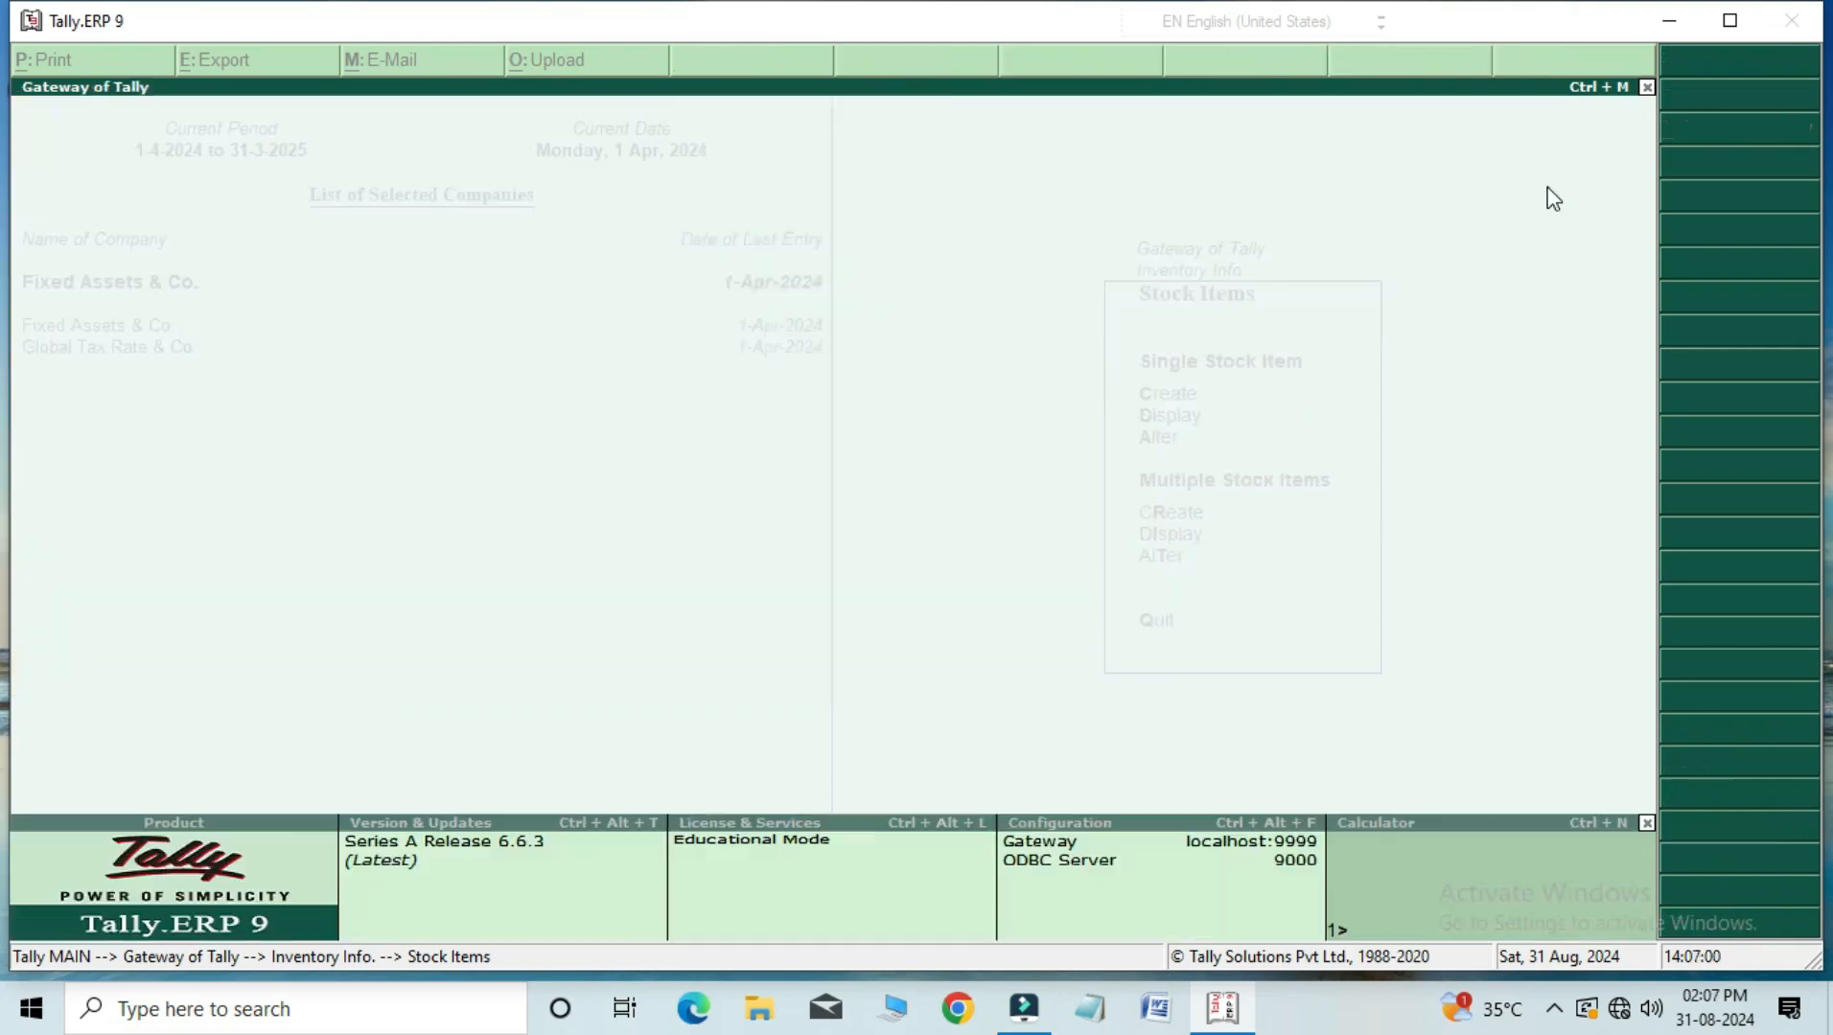
Step: Open the Mouse stock item for alteration and set "Set/alter GST Details" to Yes
key("Down")
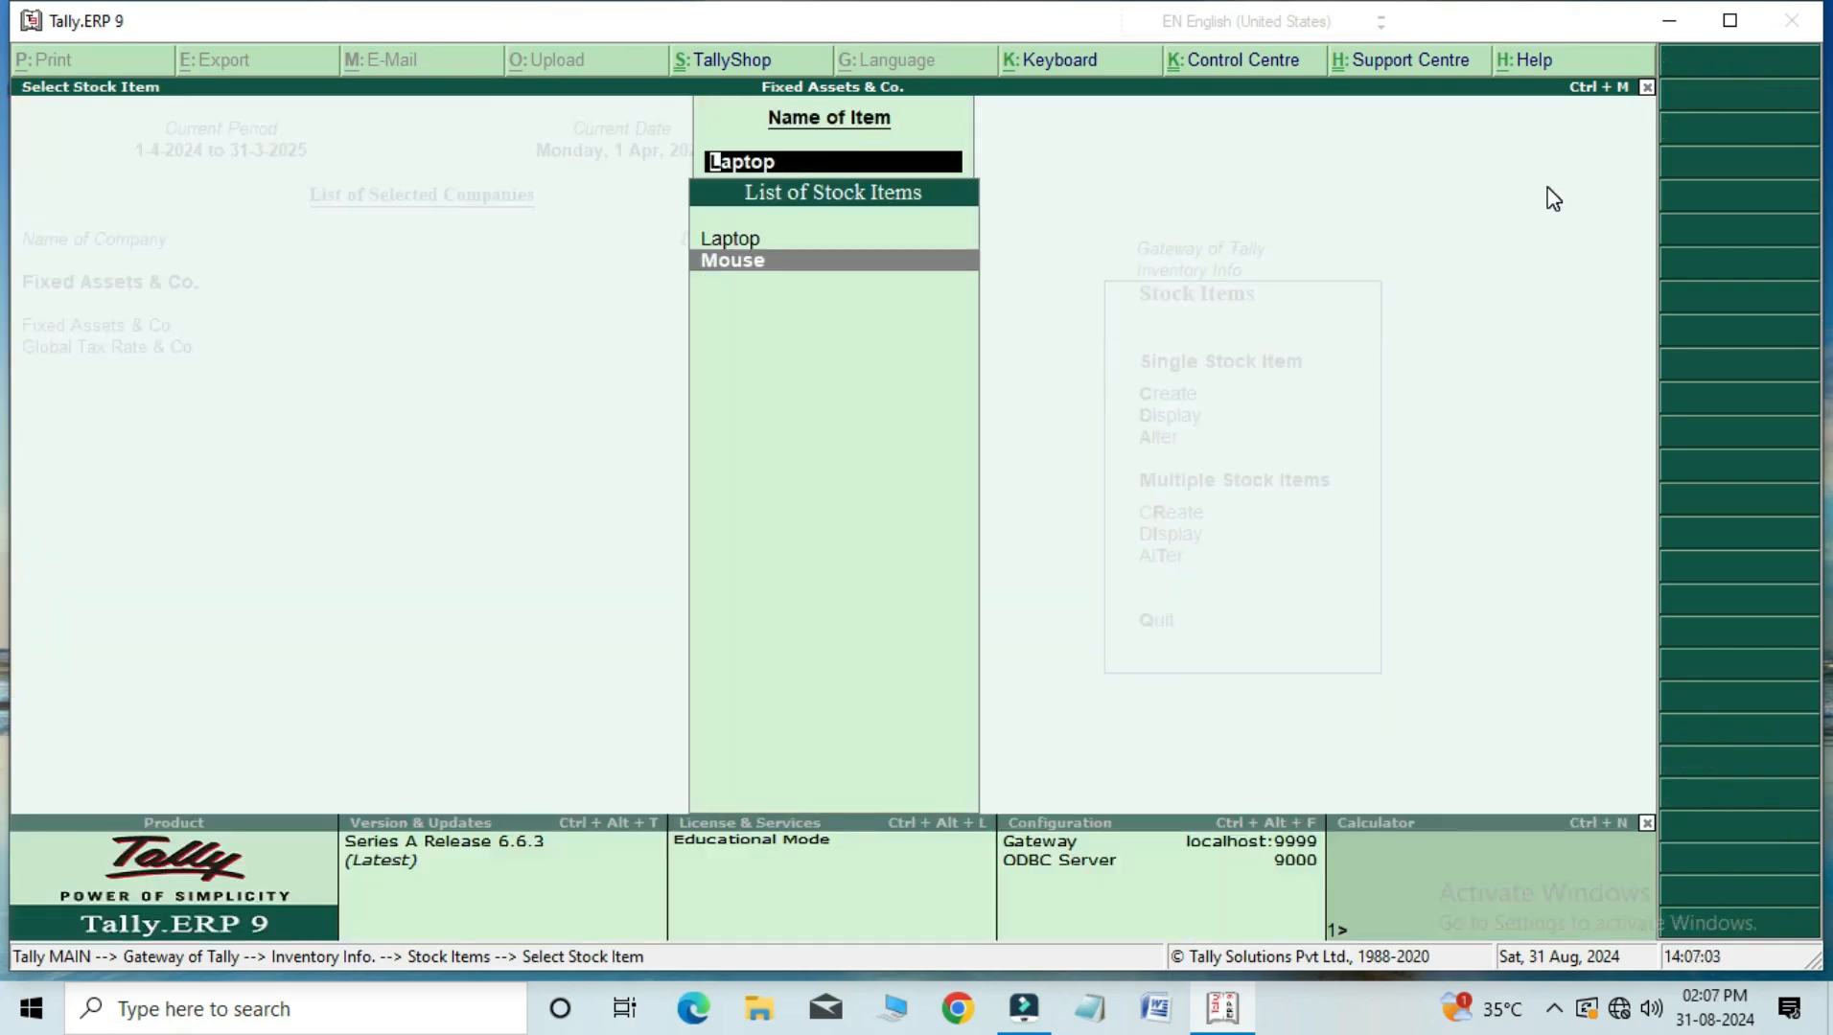
key("Return")
key("Return")
key("Return")
key("Return")
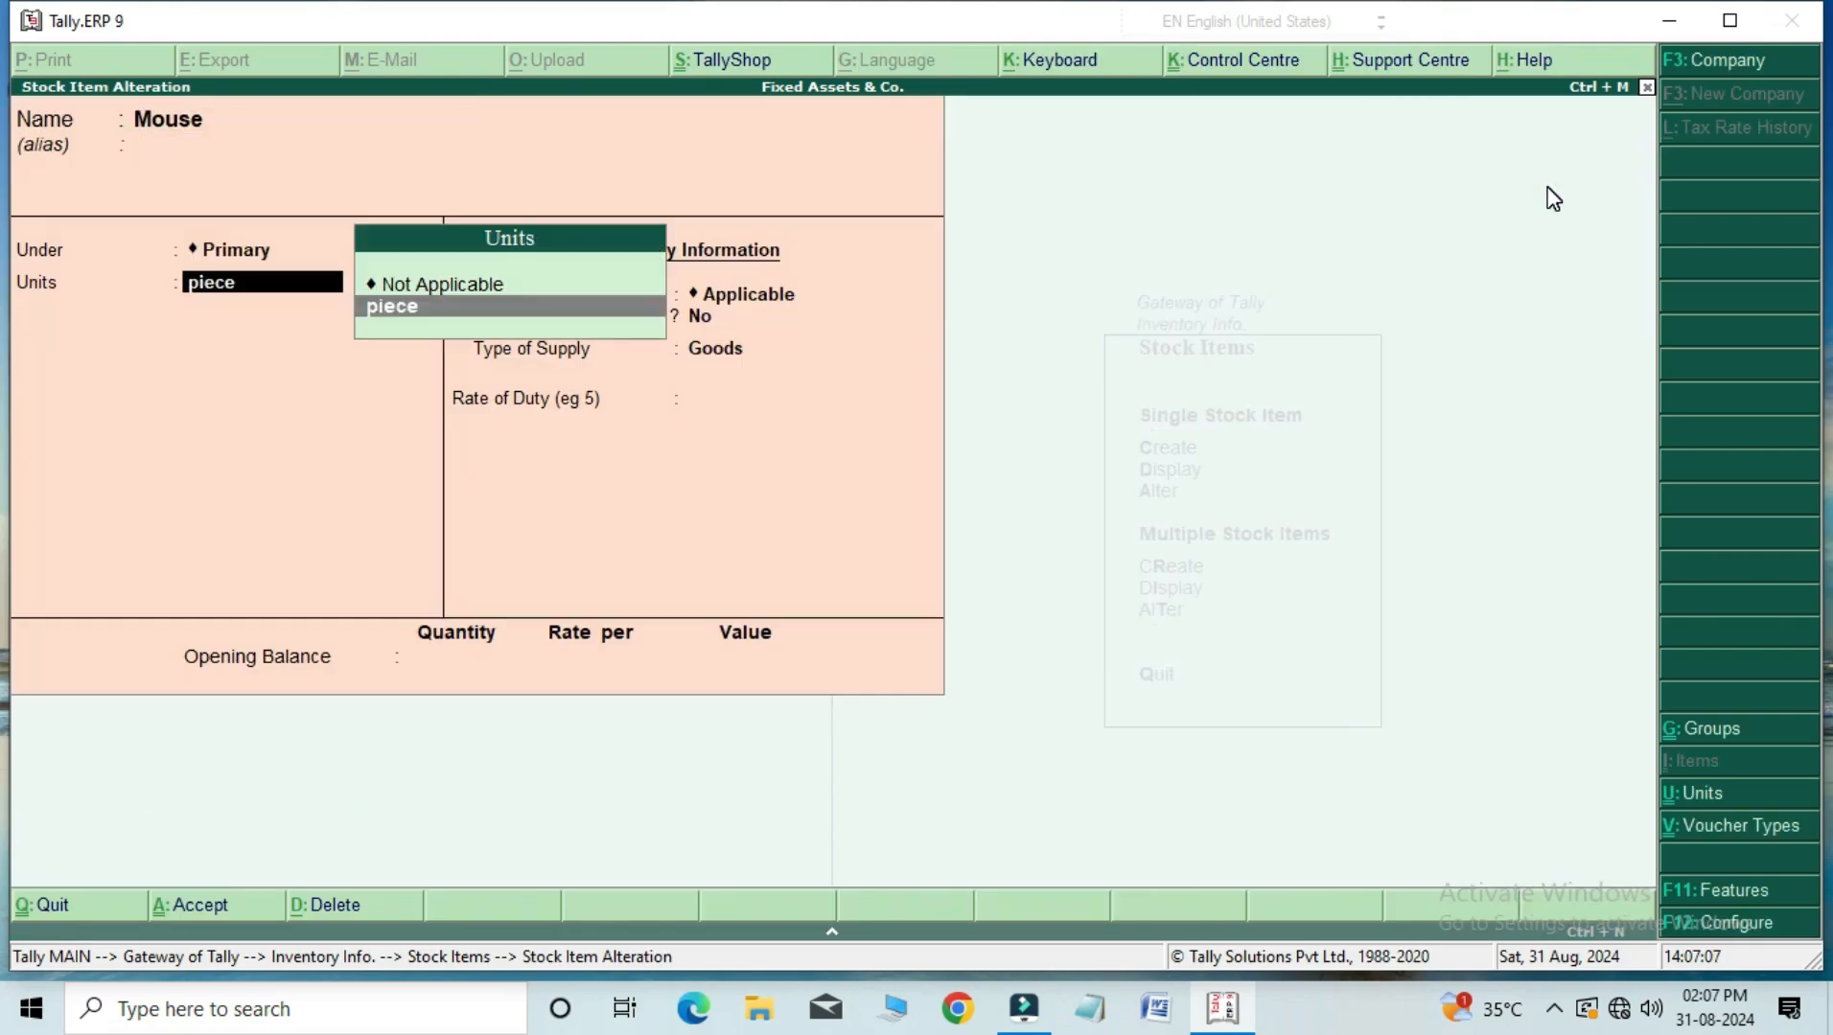
key("Return")
key("Return")
key("y")
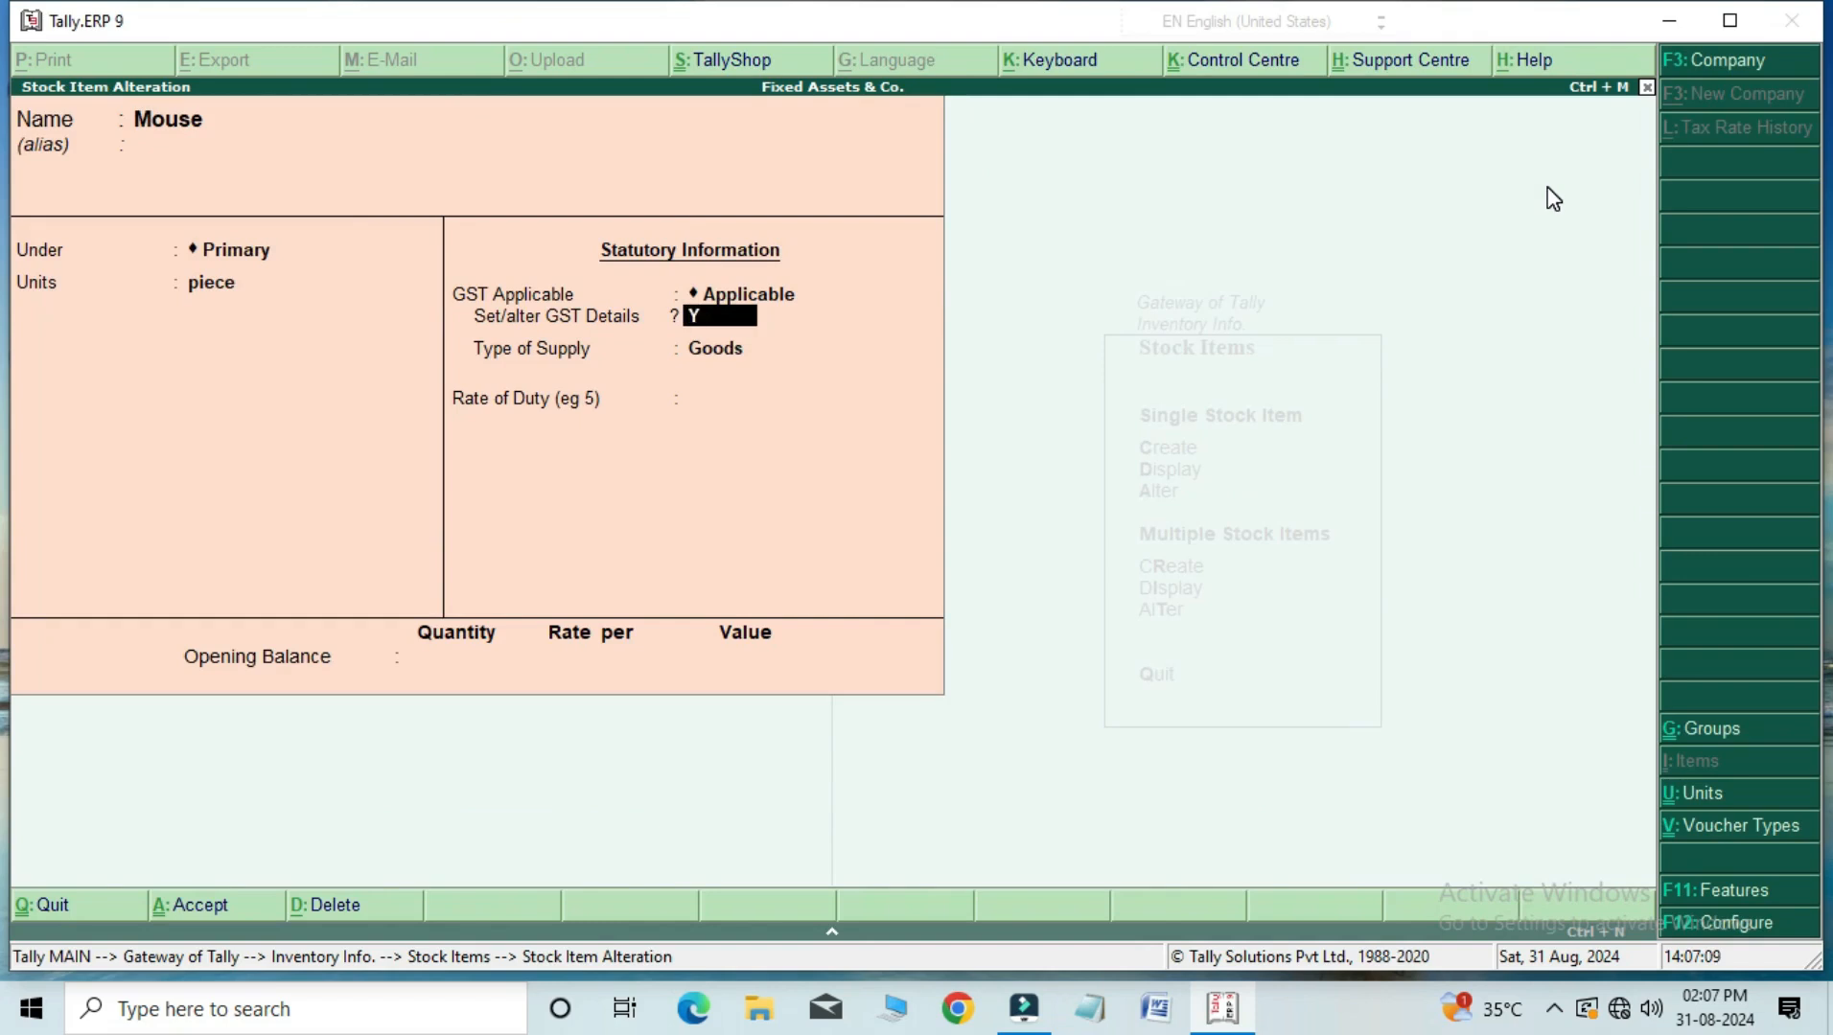
key("Return")
Step: Accept the Mouse's GST details with calculation type On Value, taxability Taxable and 28% integrated tax
key("Return")
key("Return")
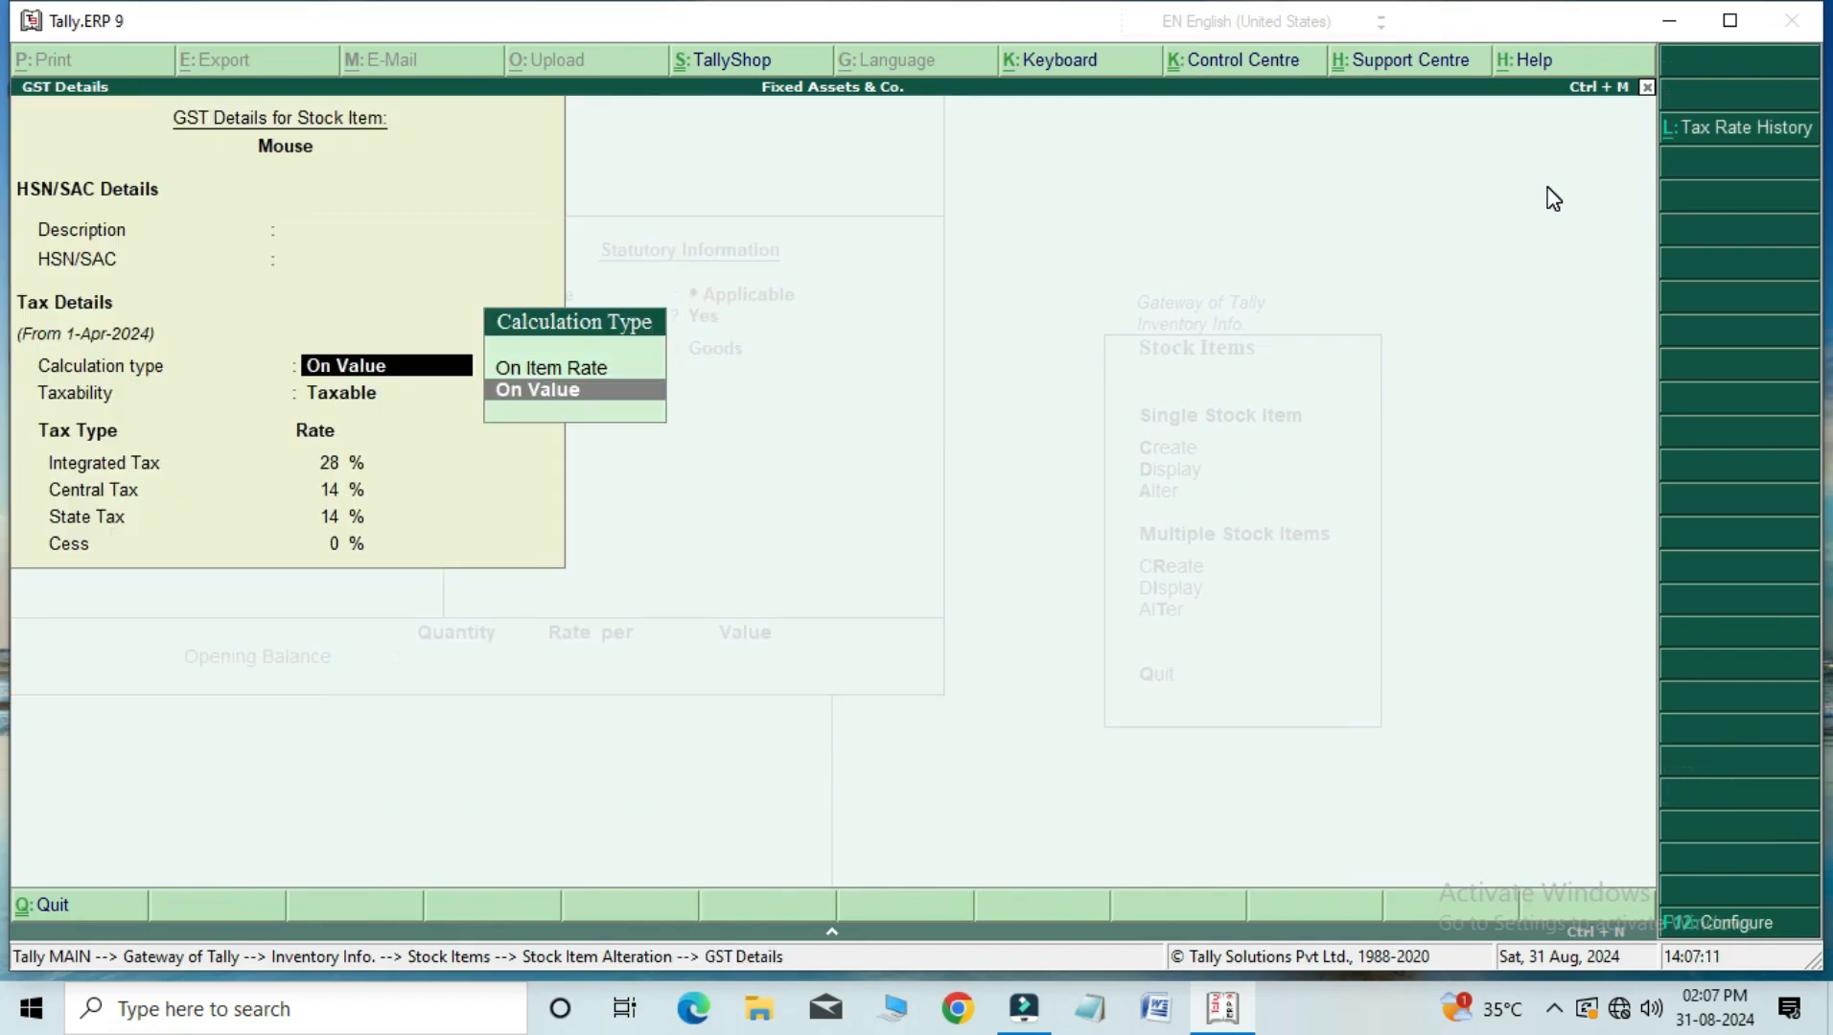
key("Return")
key("Return")
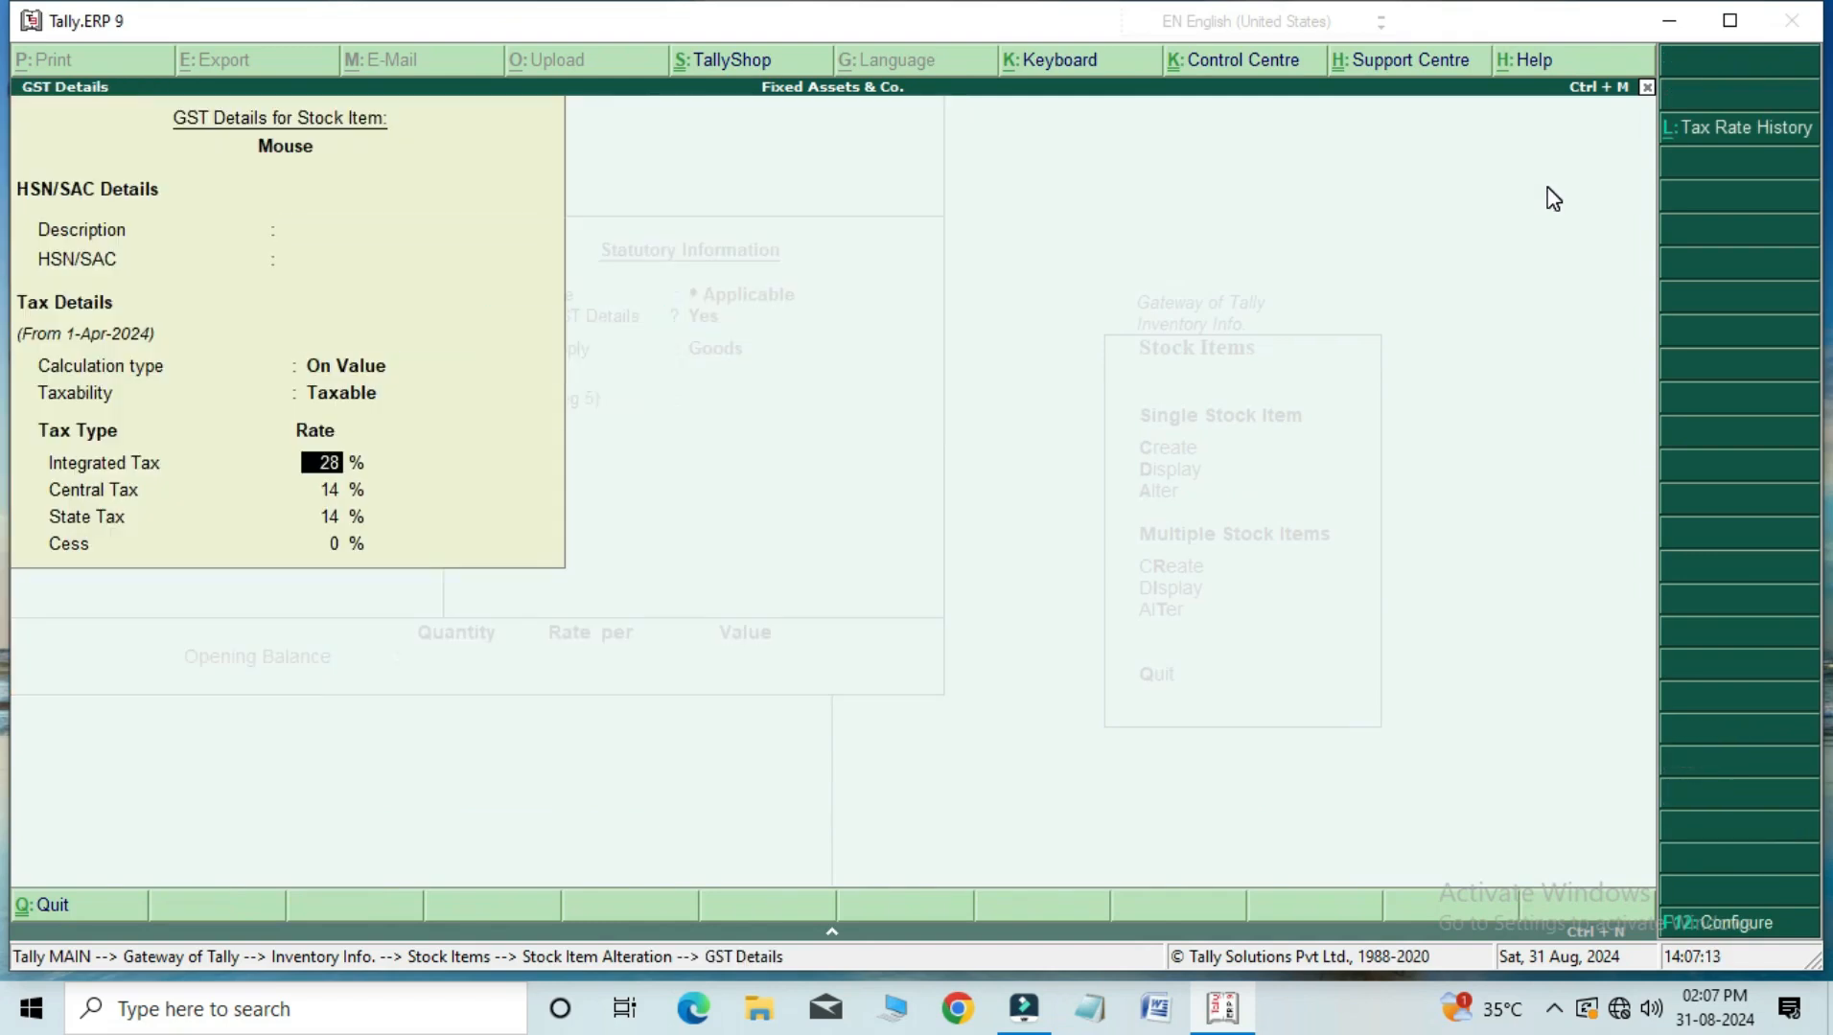
key("Return")
key("Return")
key("Return")
key("Return")
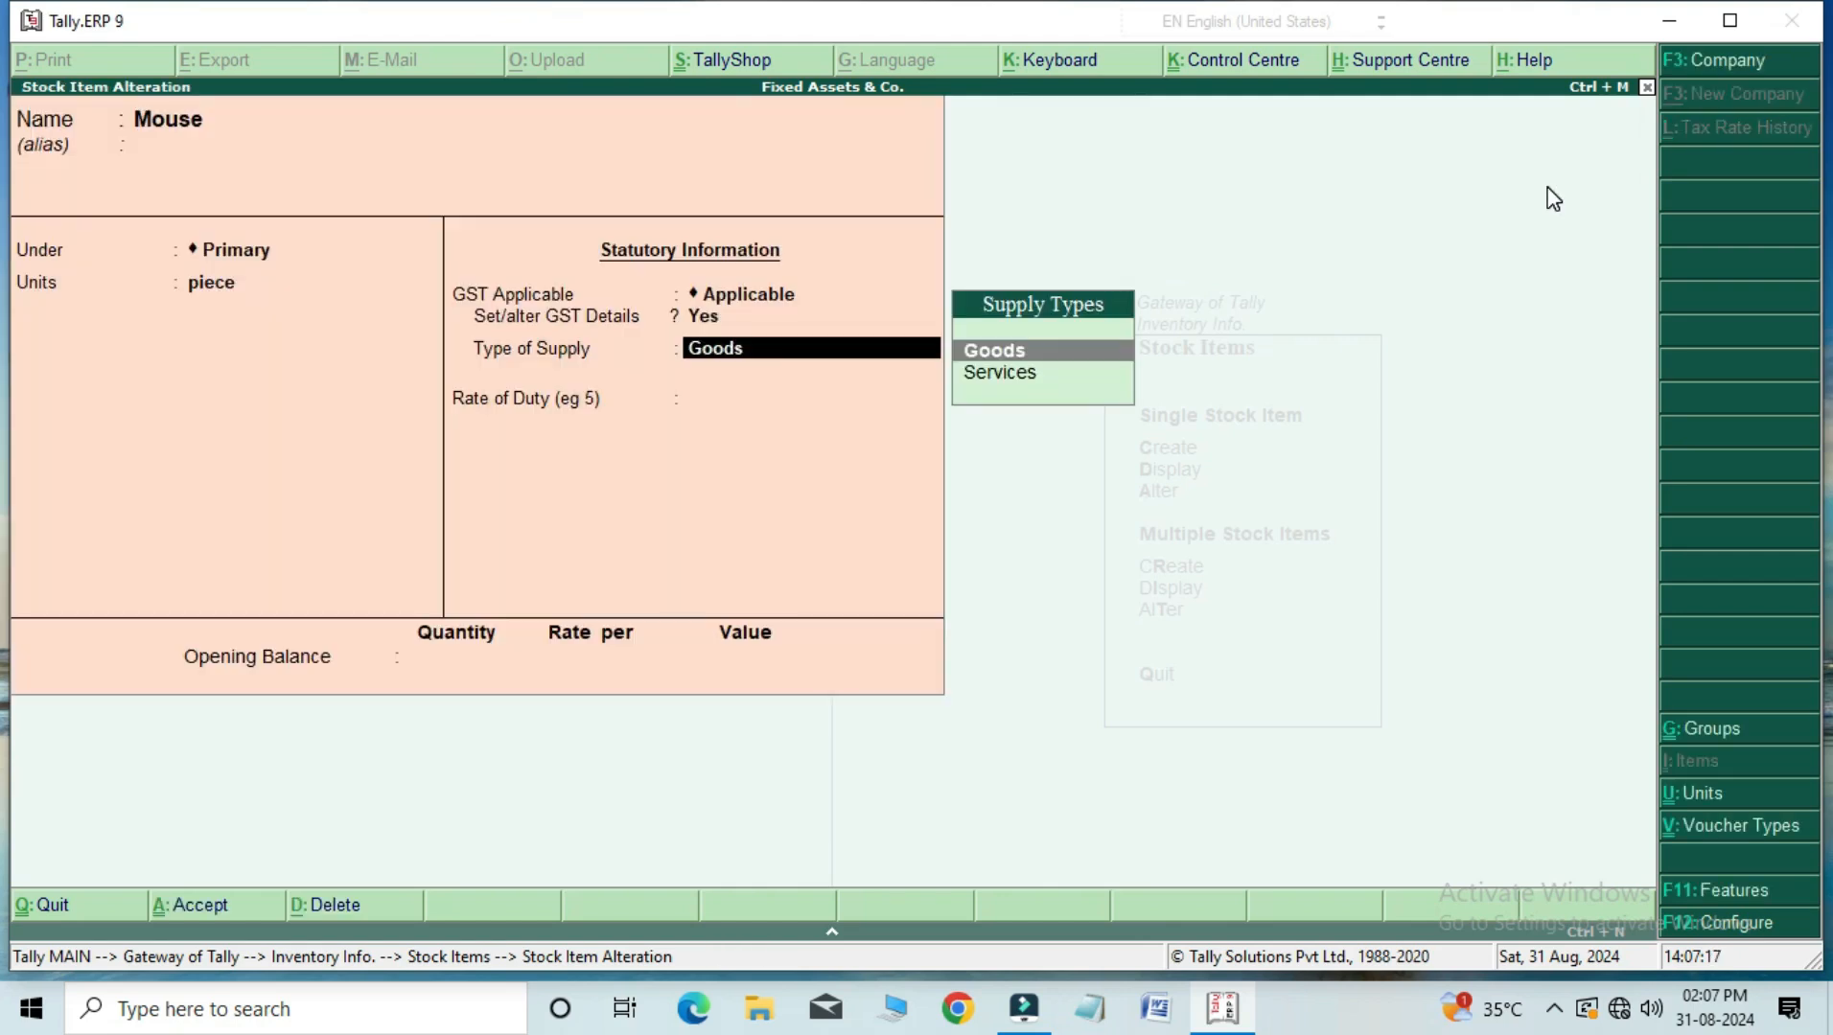
Step: Keep Goods as the Mouse's type of supply, save the altered stock item and return to the Gateway of Tally
key("Return")
key("Return")
key("Return")
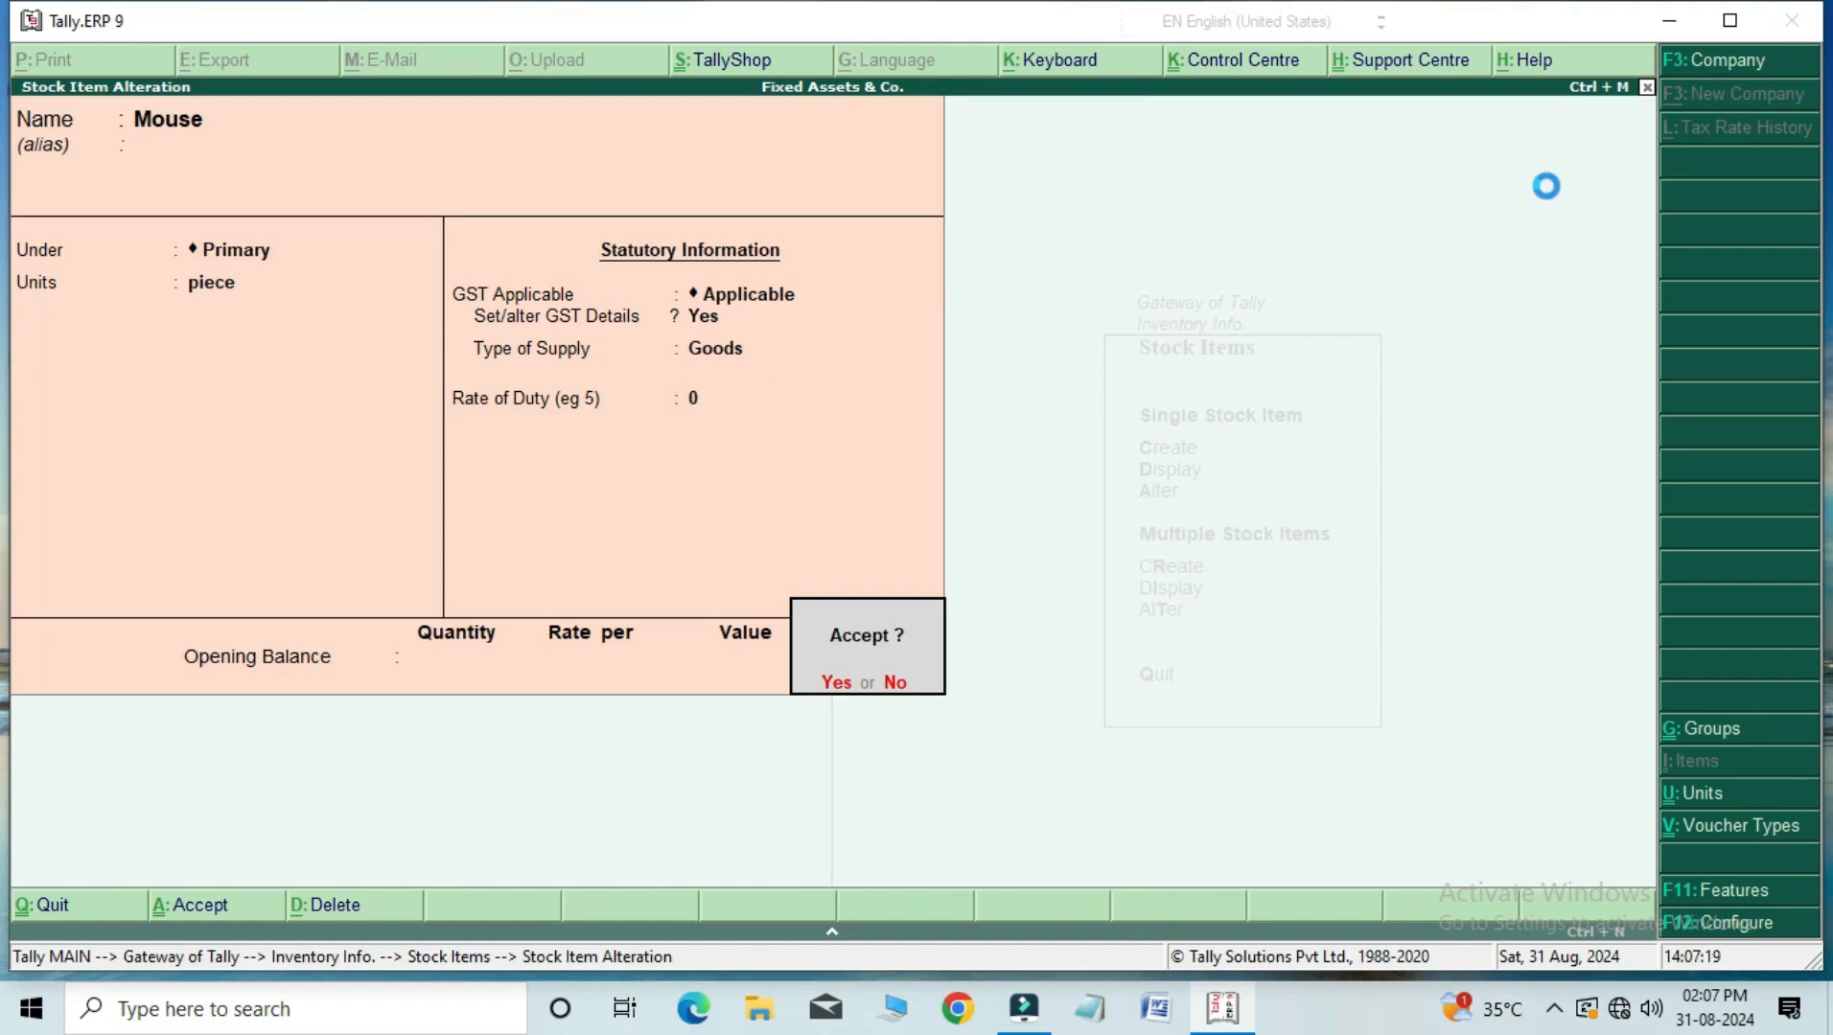
key("Return")
key("Escape")
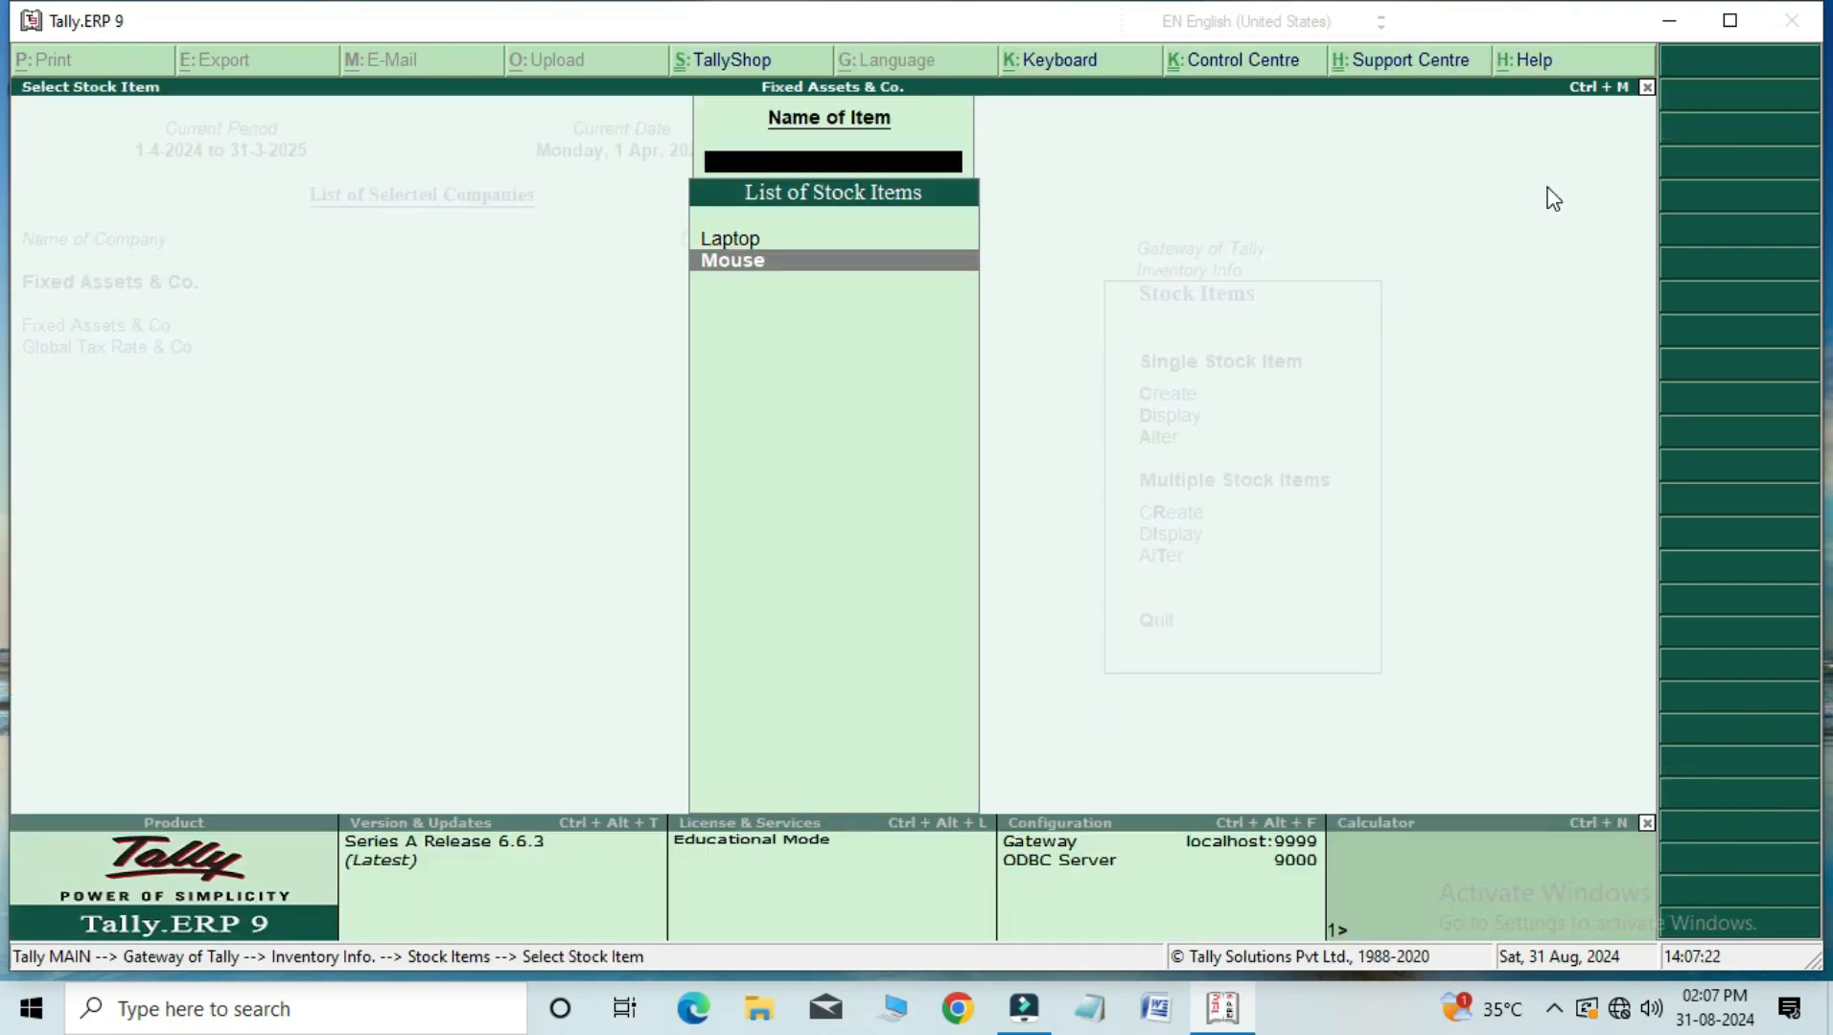
key("Escape")
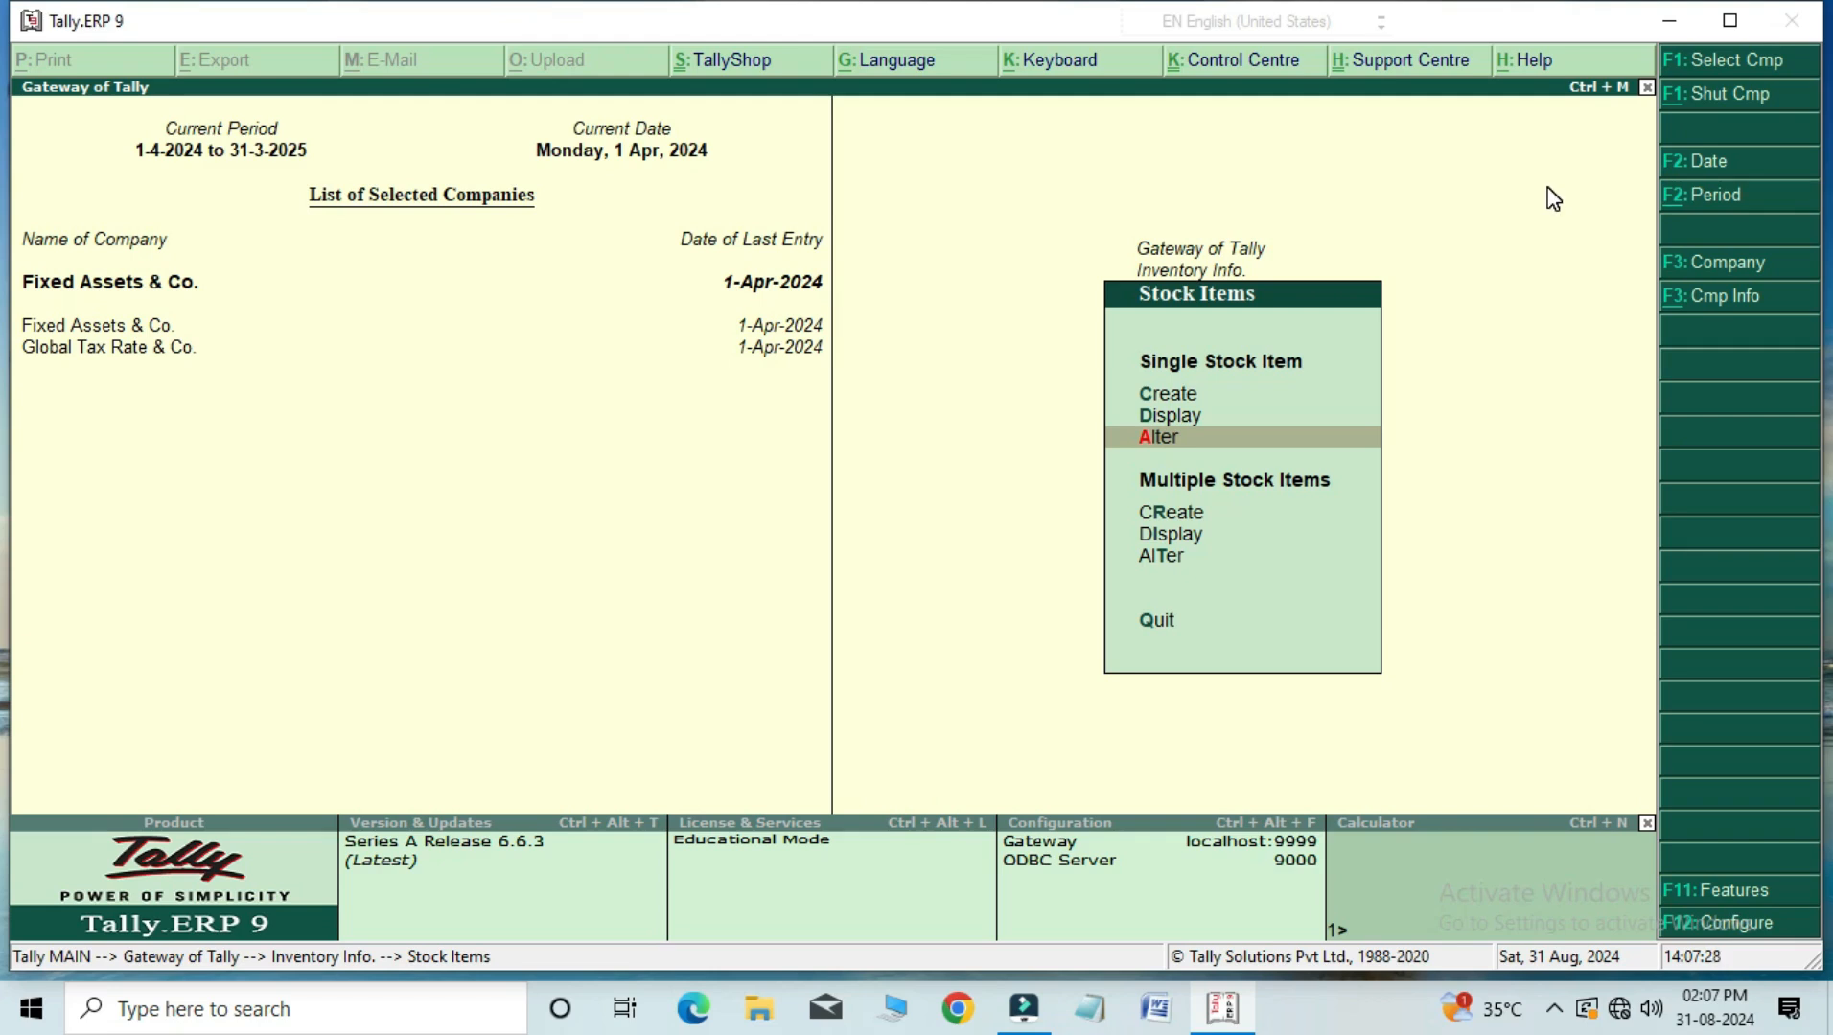
key("Escape")
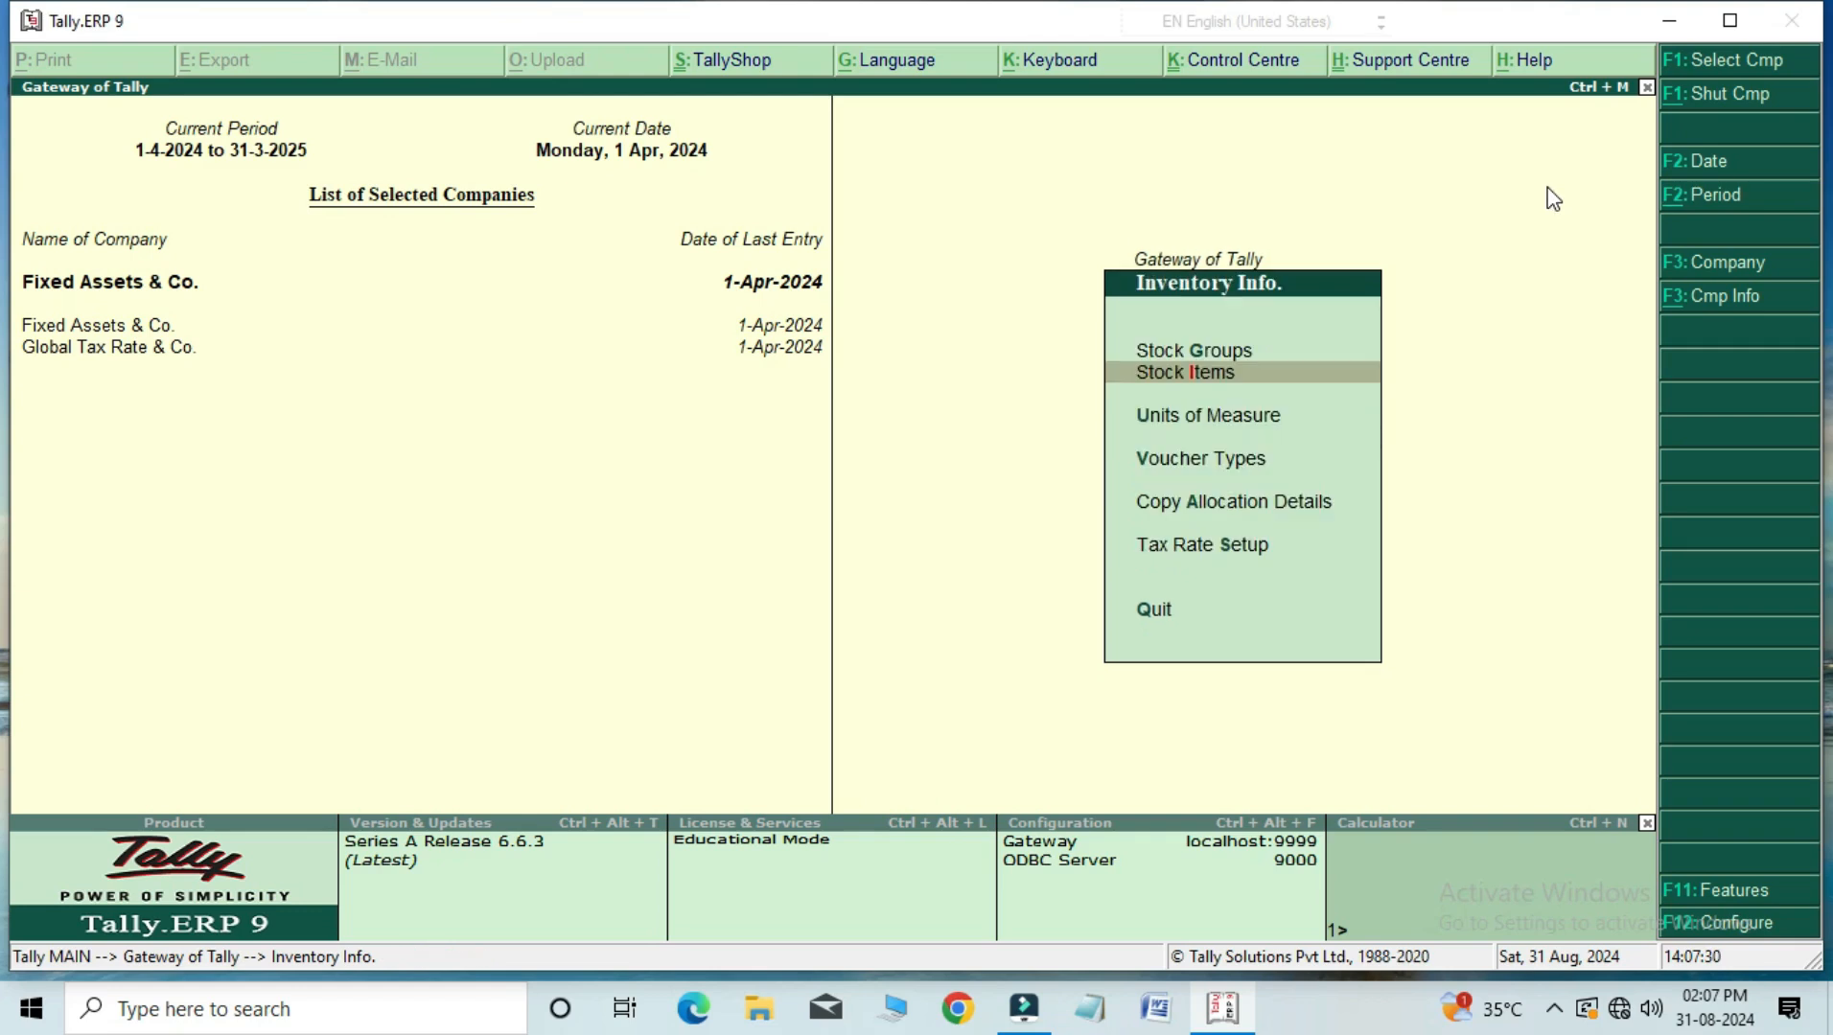
key("Escape")
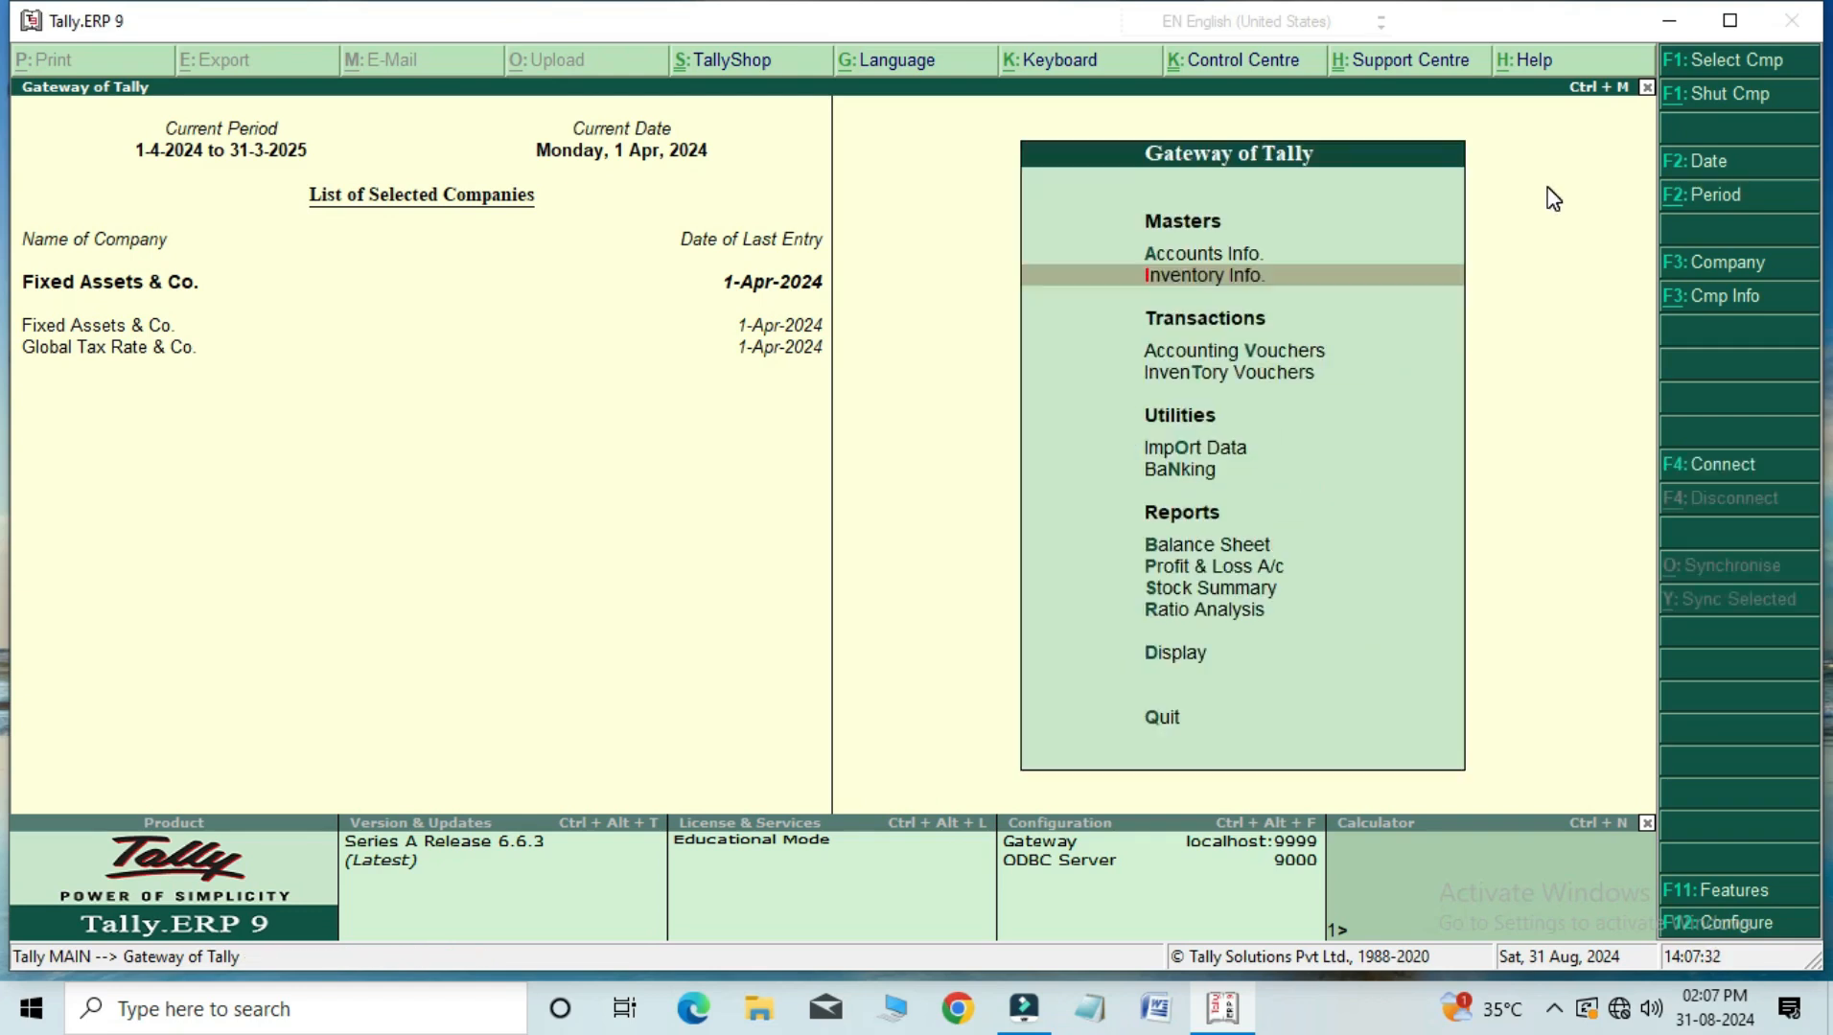
Step: Open the Plant Fixed Assets ledger for alteration
key("a")
key("Down")
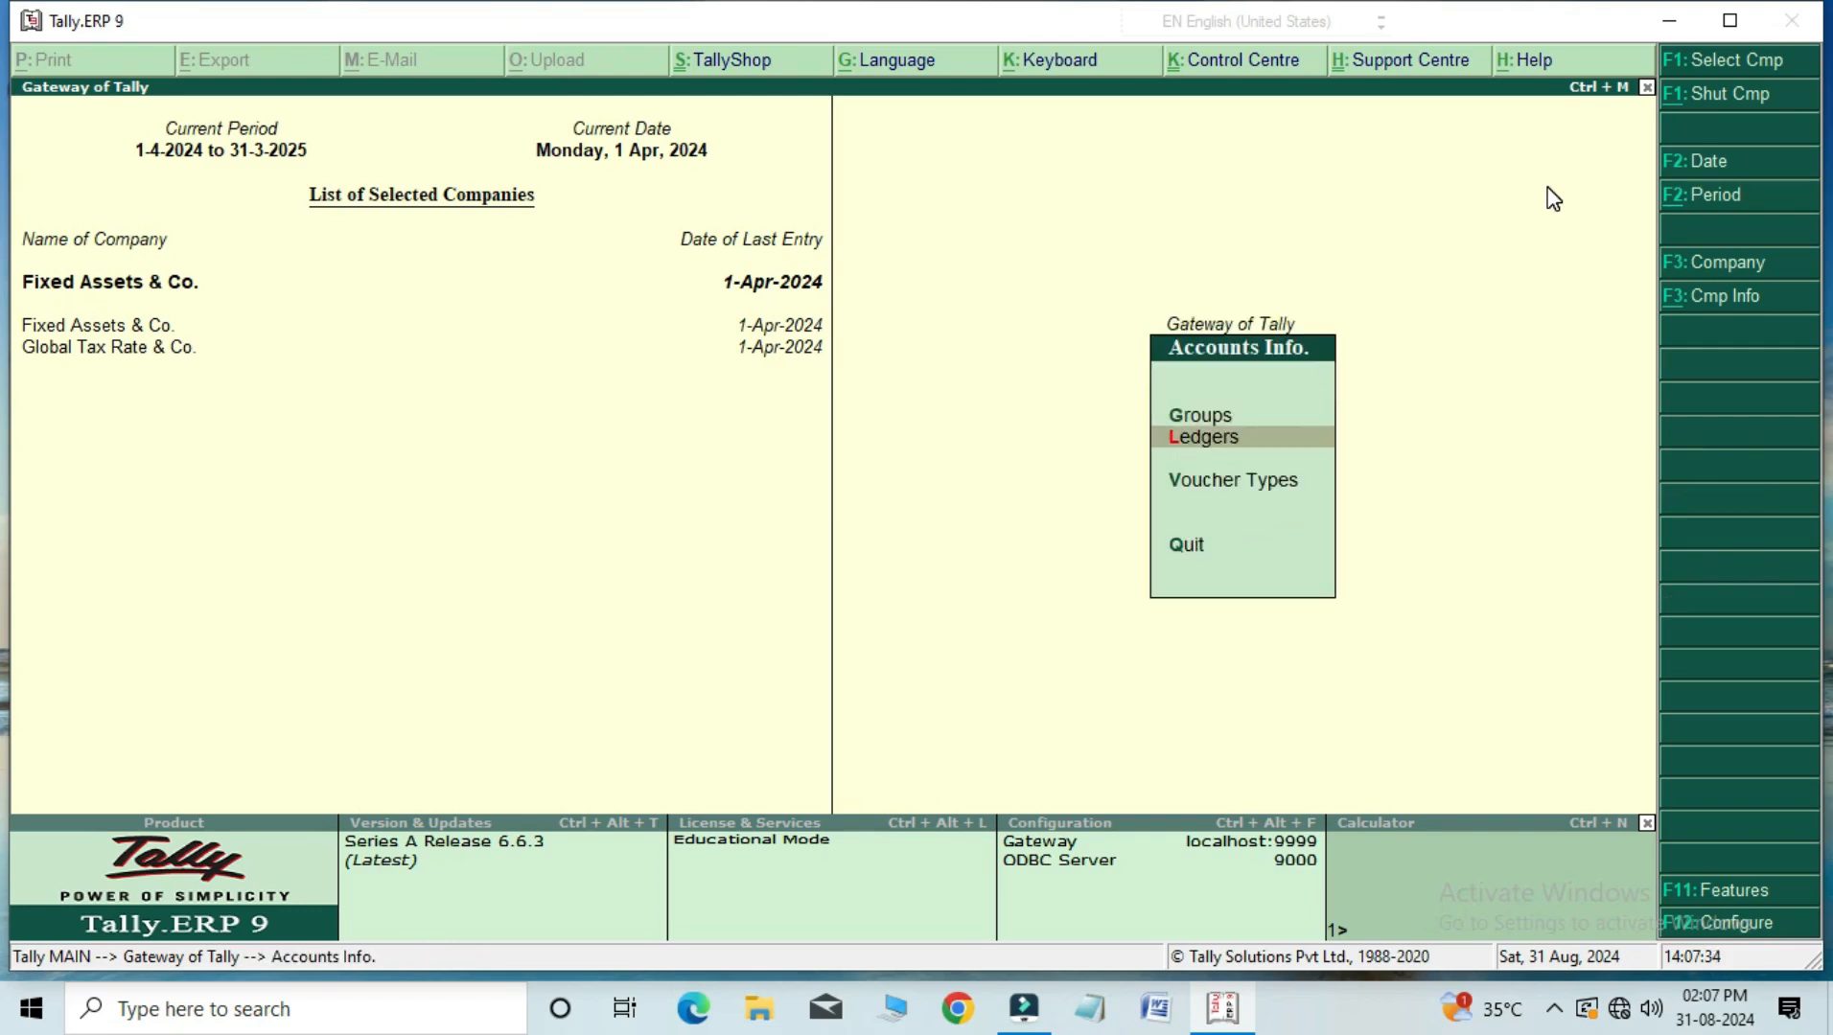
key("Return")
key("a")
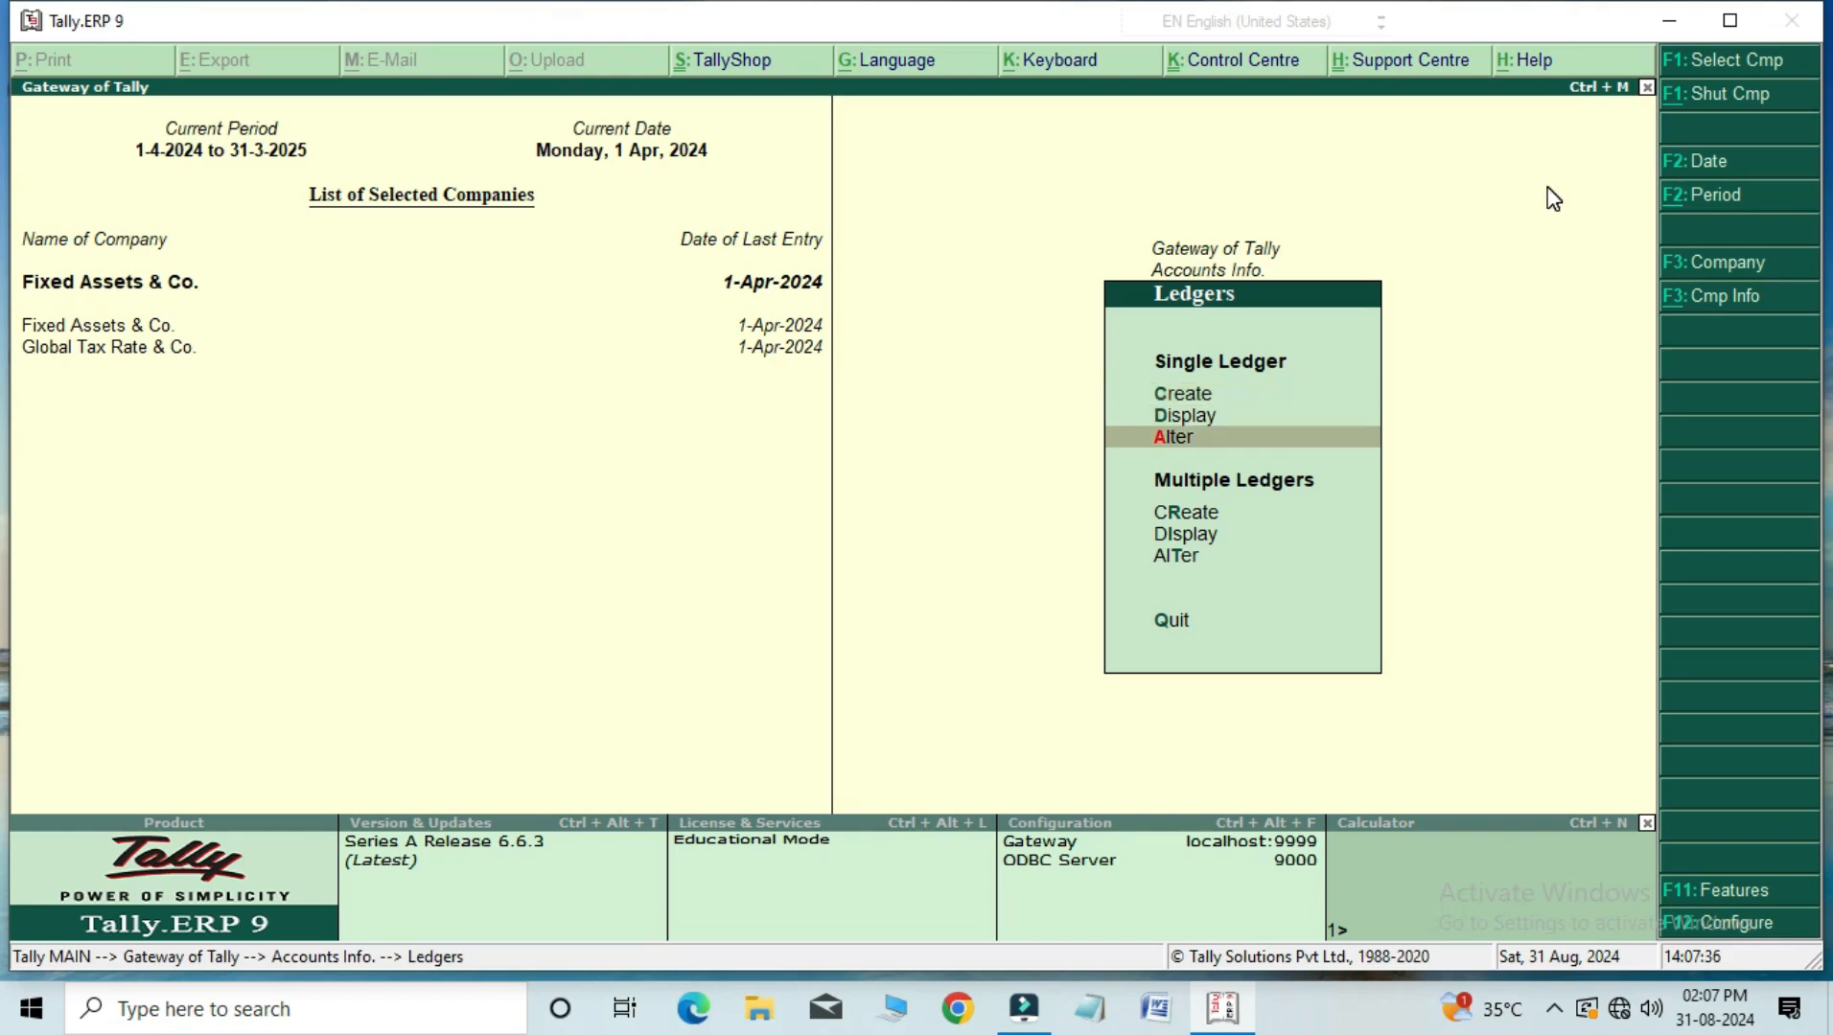
key("Down")
key("Down")
key("Down")
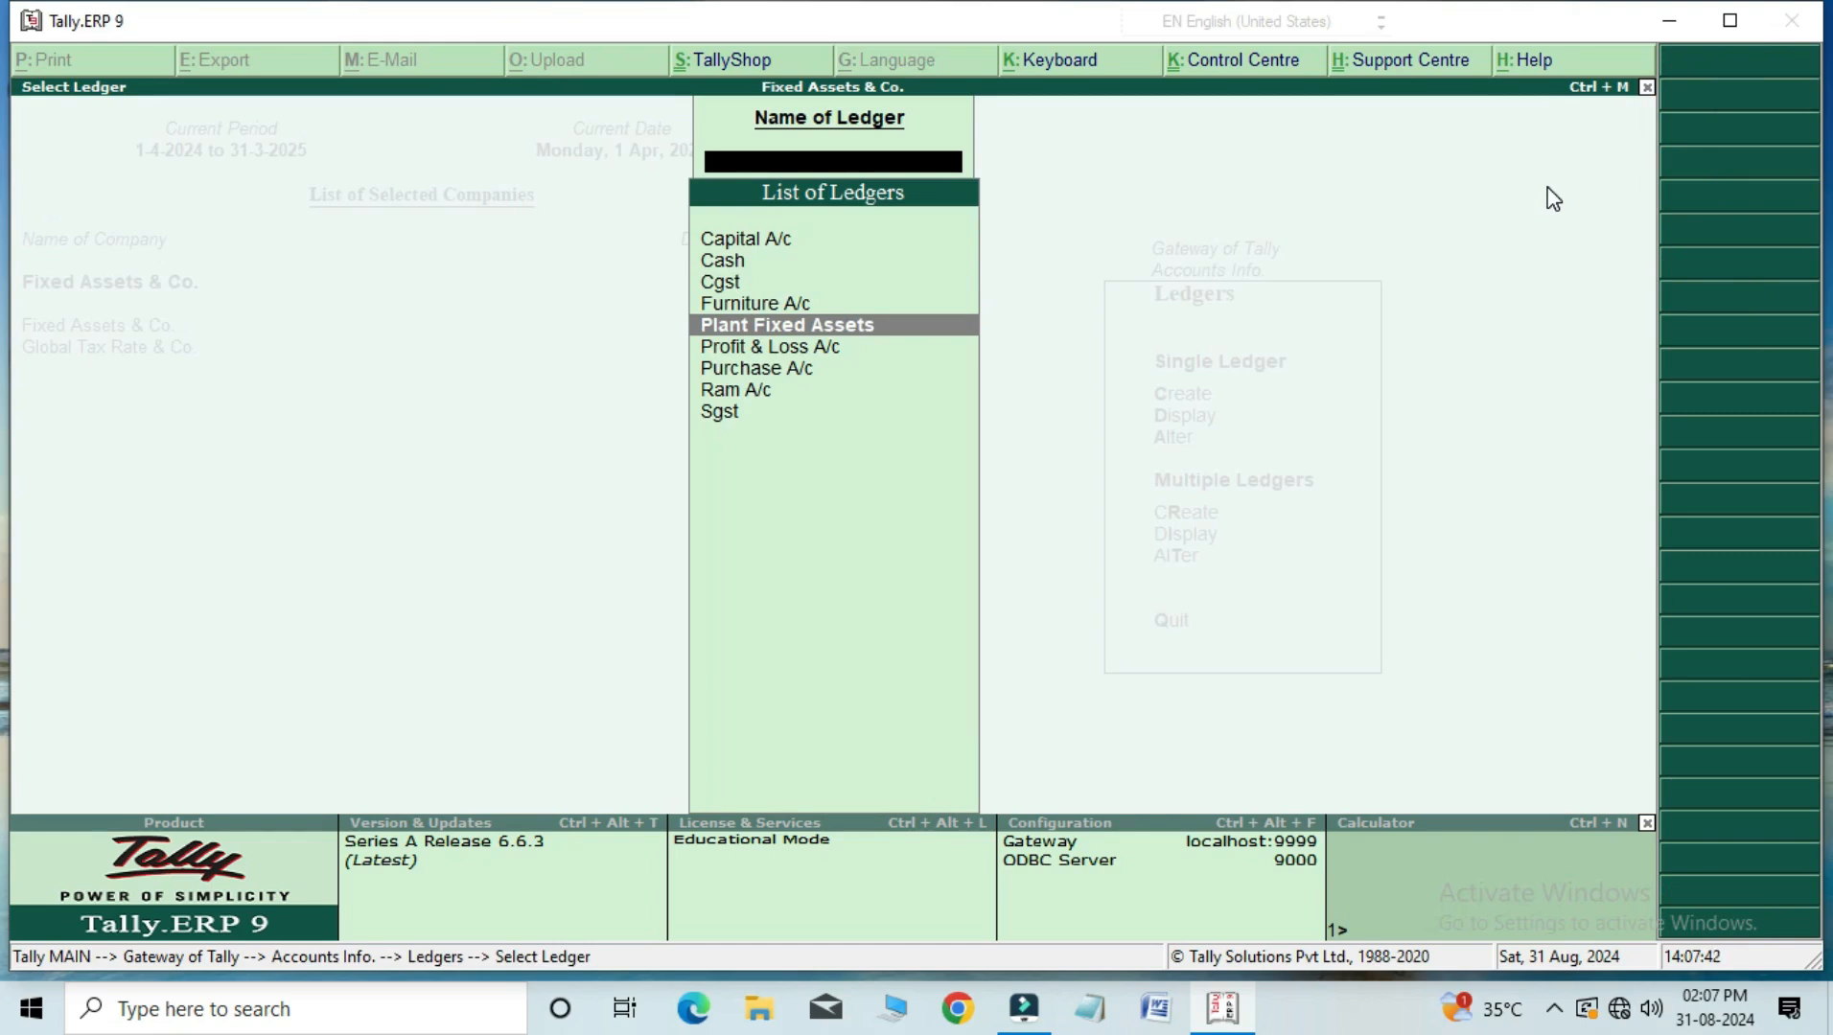
key("Return")
key("Return")
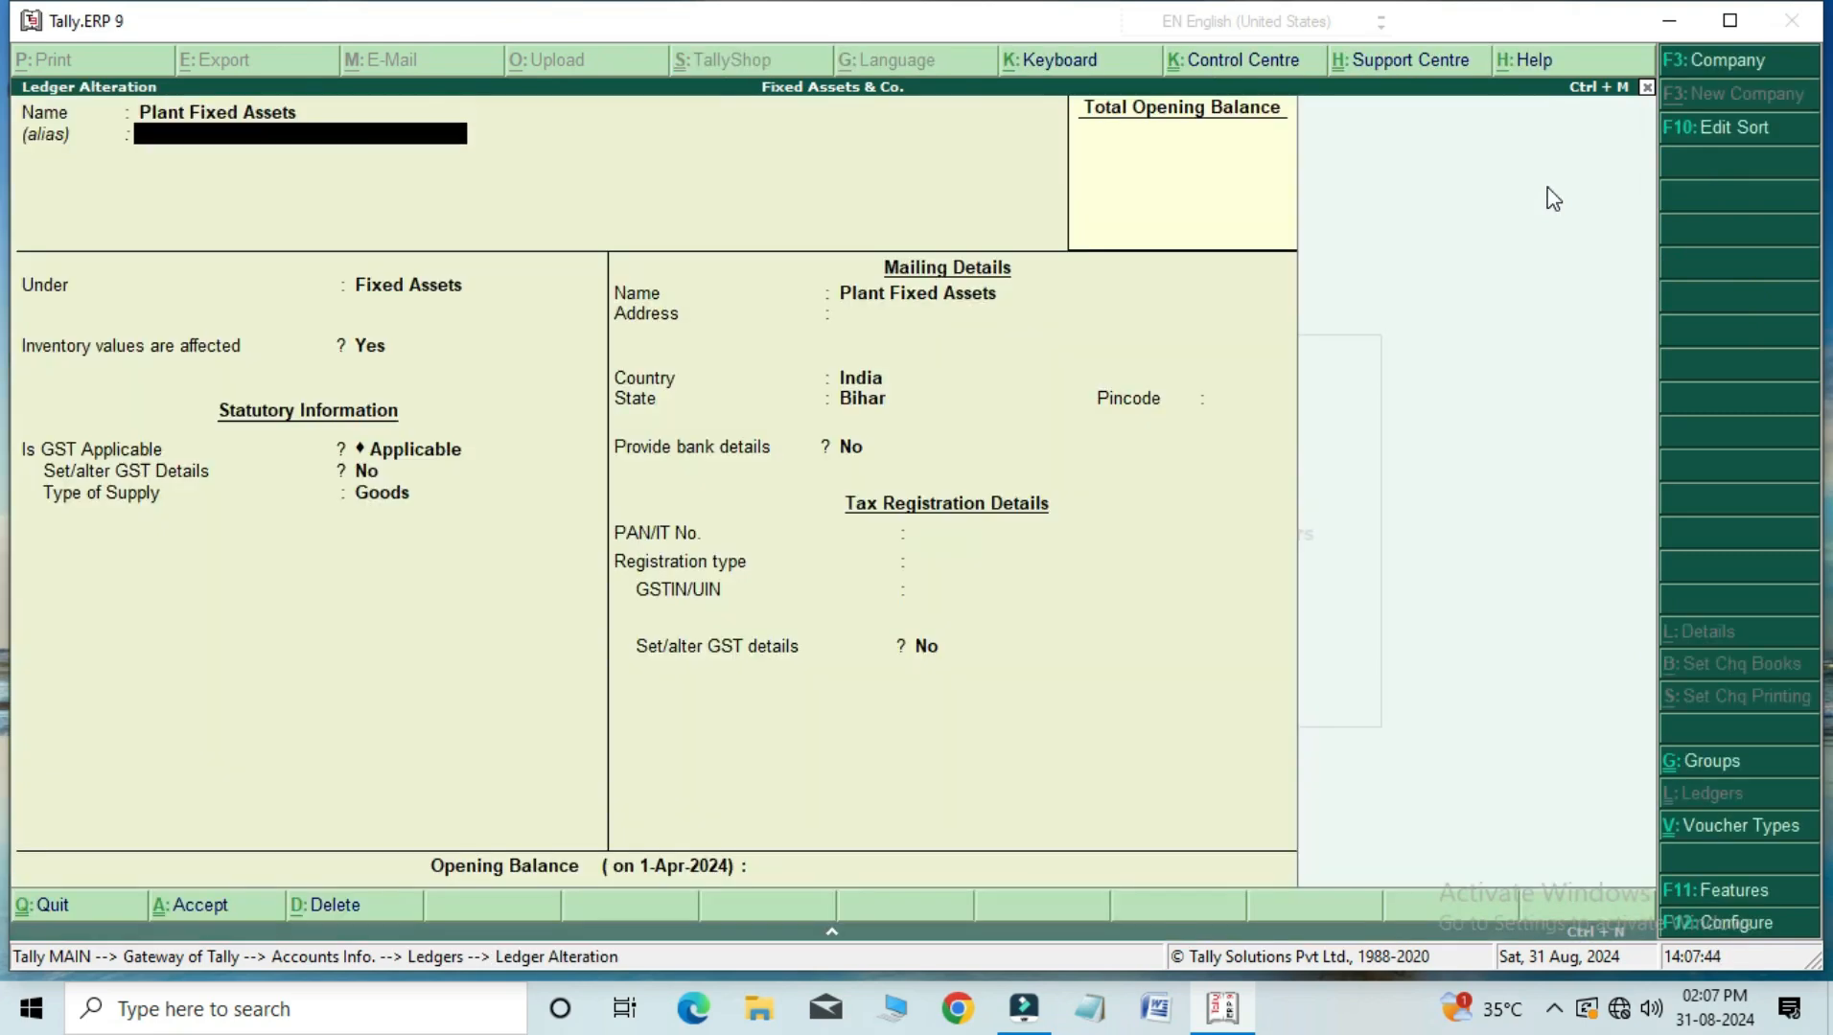
Step: Review the Plant Fixed Assets ledger's inventory and GST settings, accept the ledger and return to the Gateway of Tally
key("Return")
key("Return")
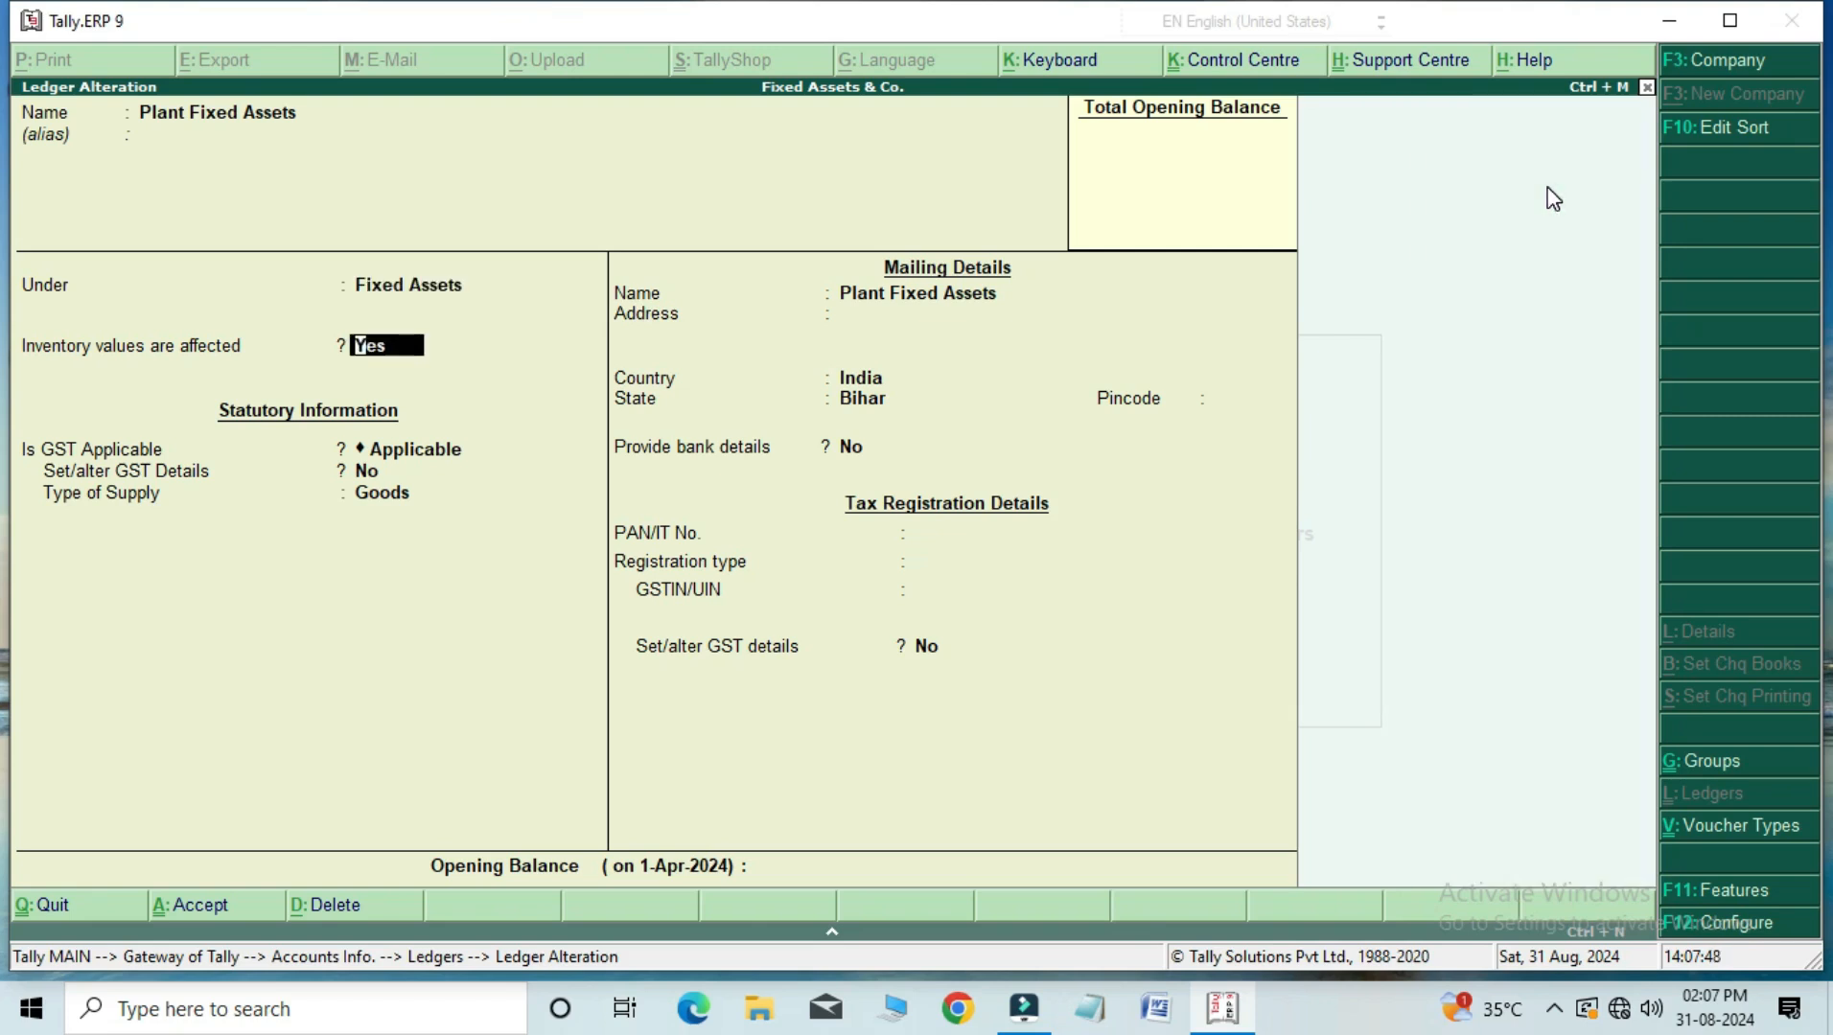
key("Return")
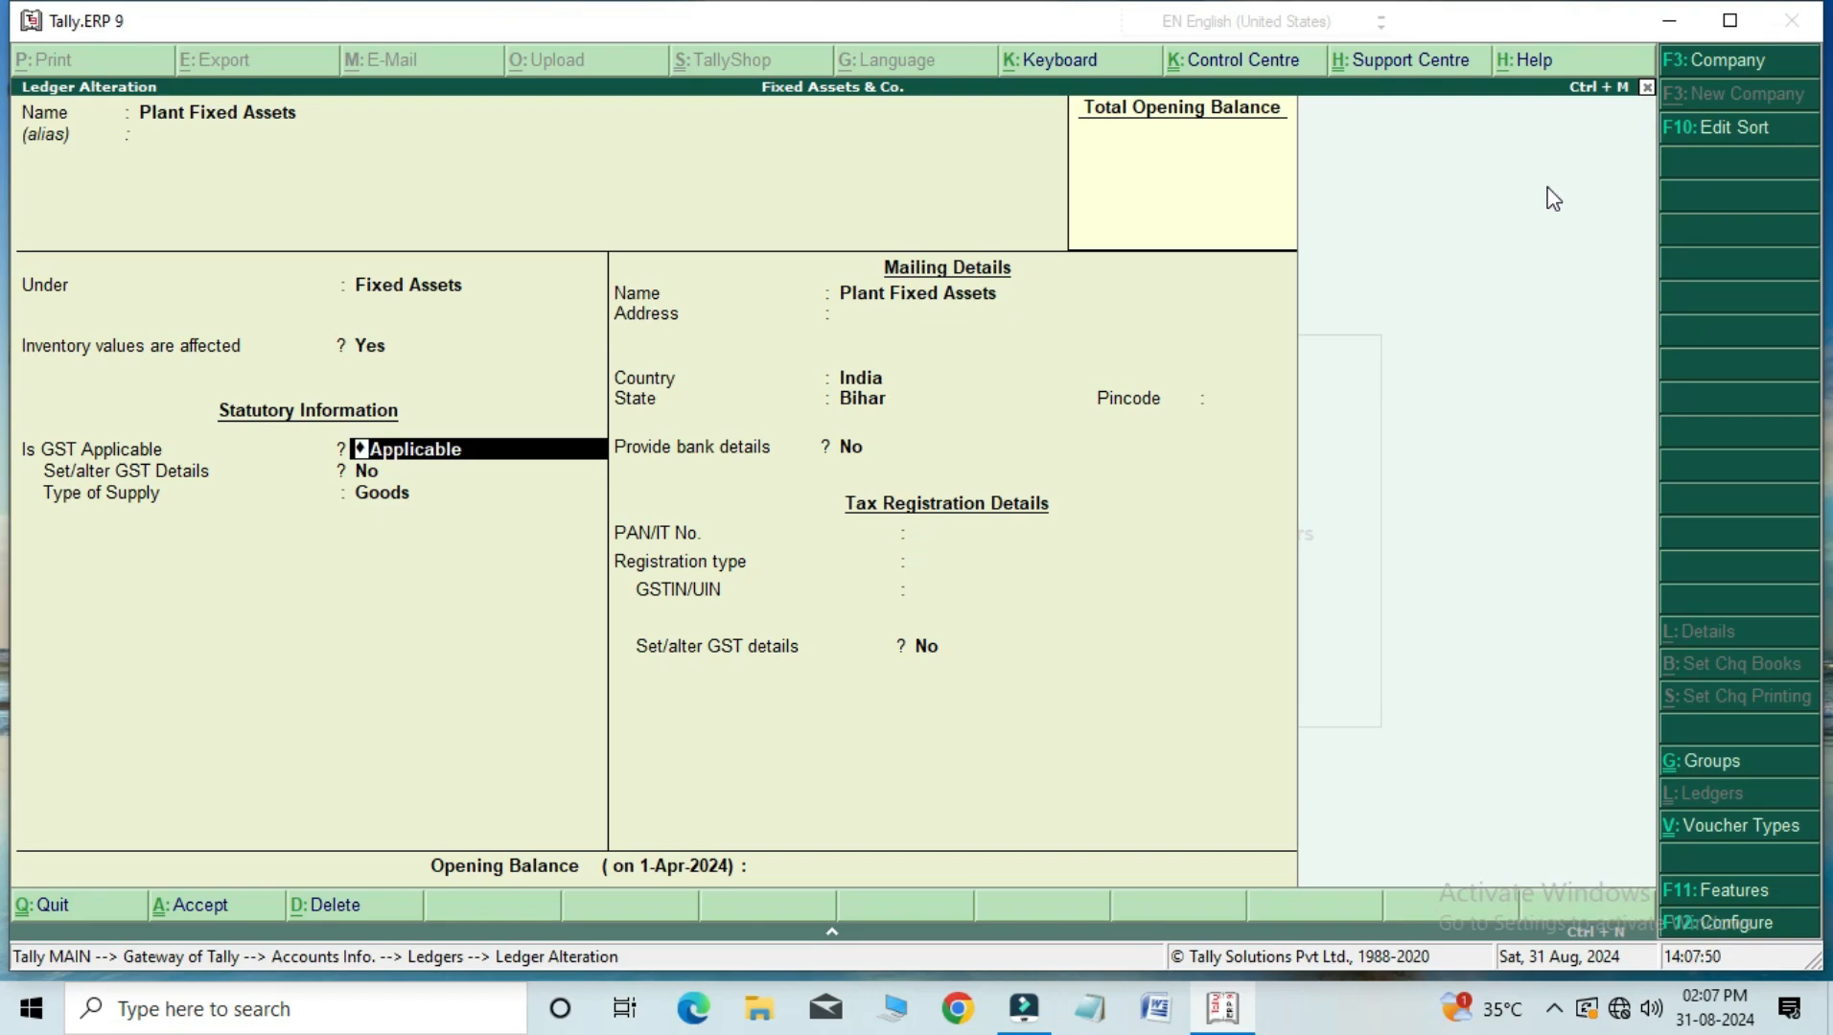
key("Return")
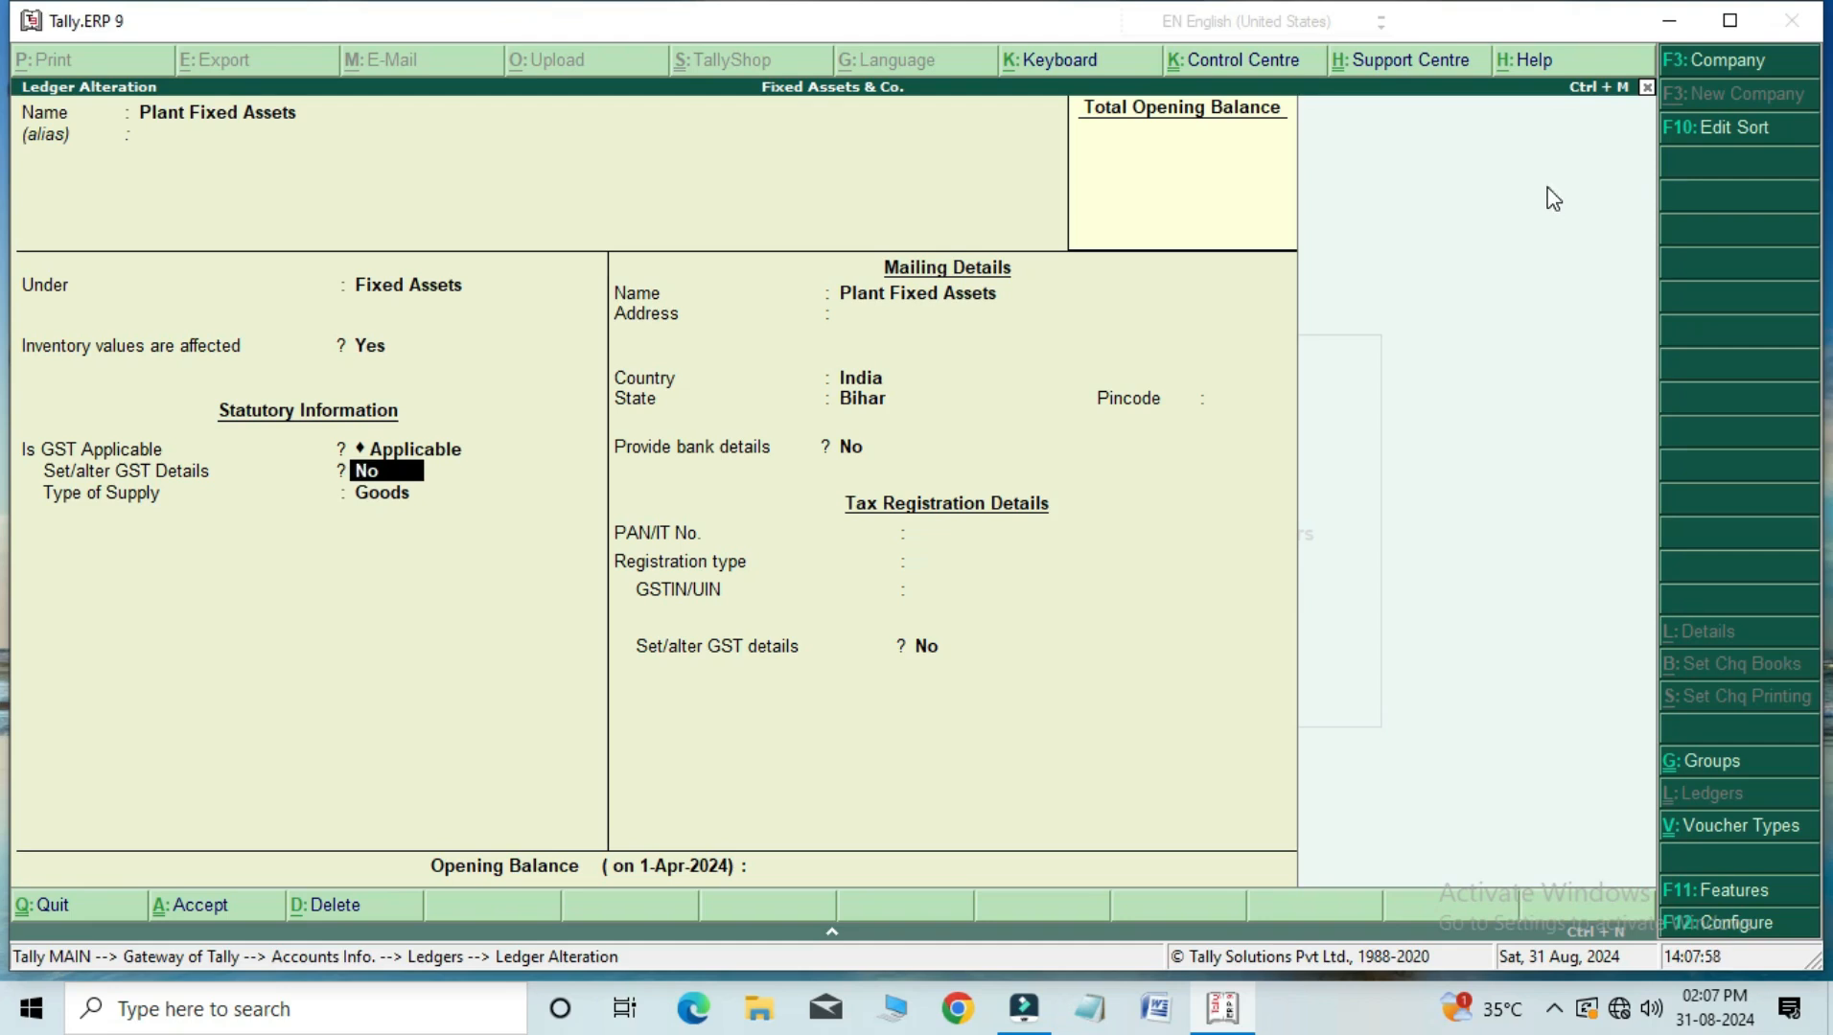
key("Return")
key("Return")
key("Return")
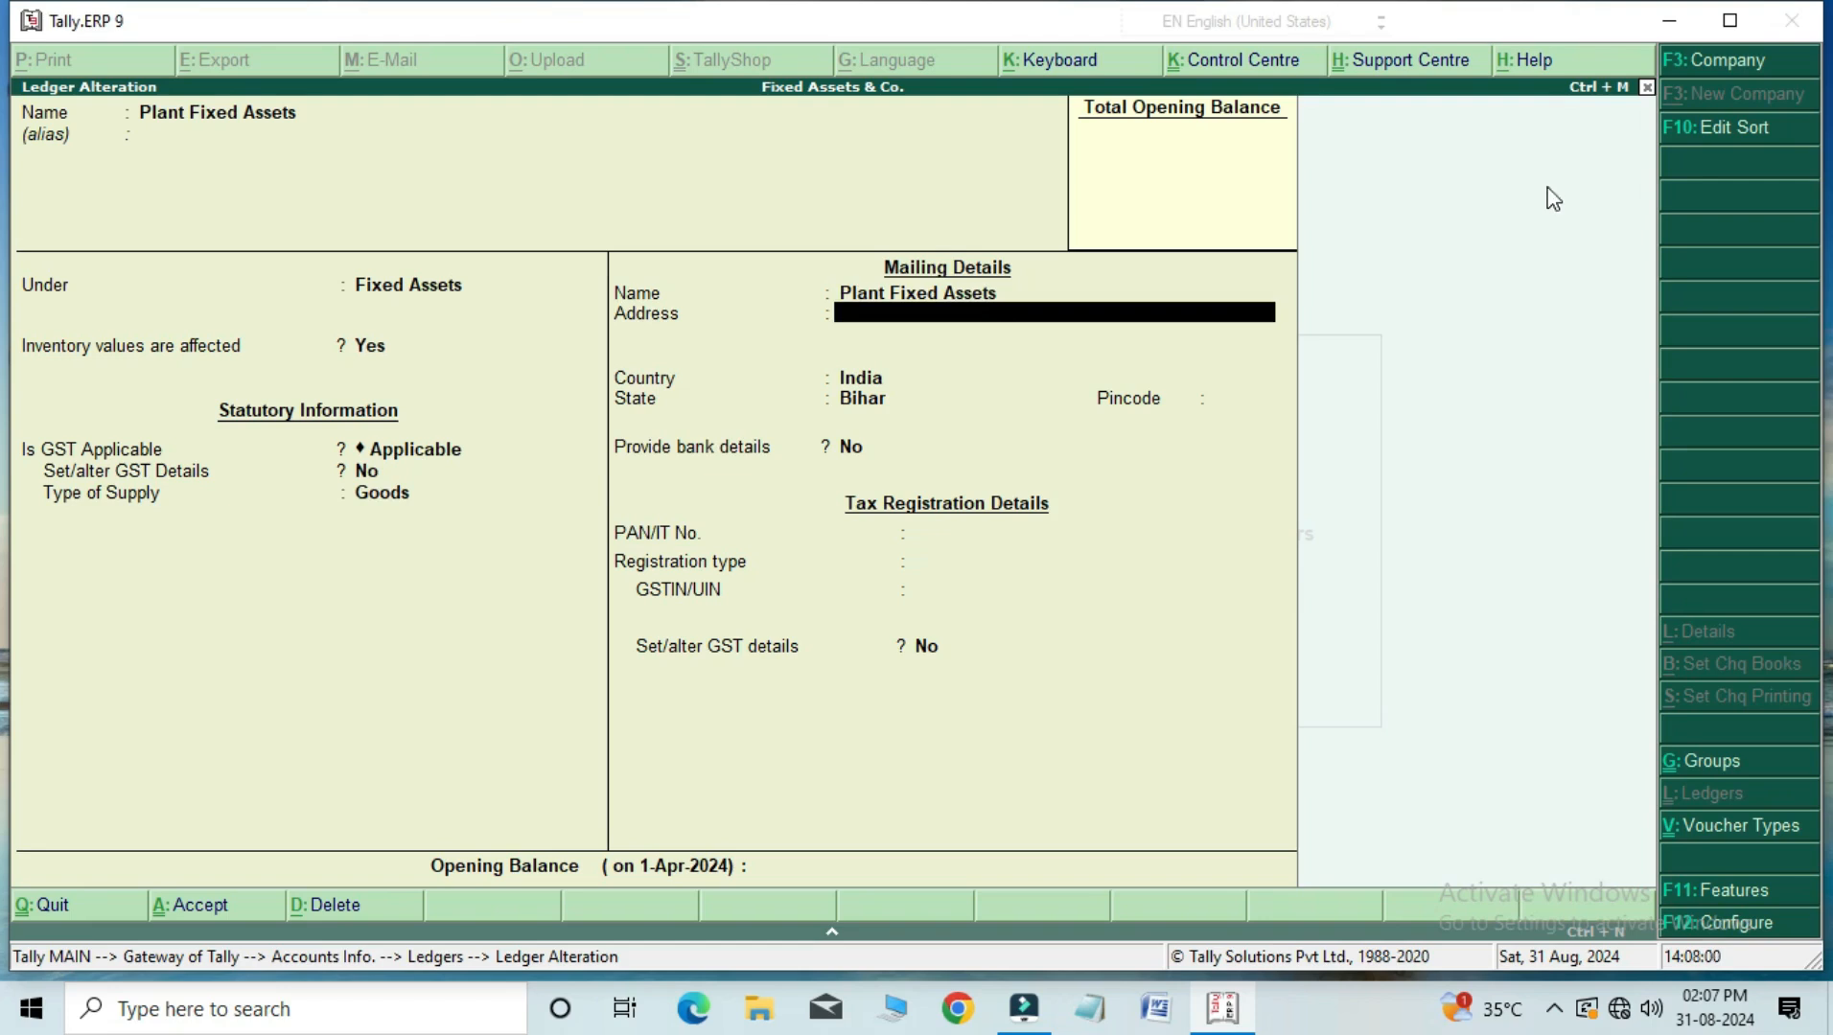
key("ctrl+a")
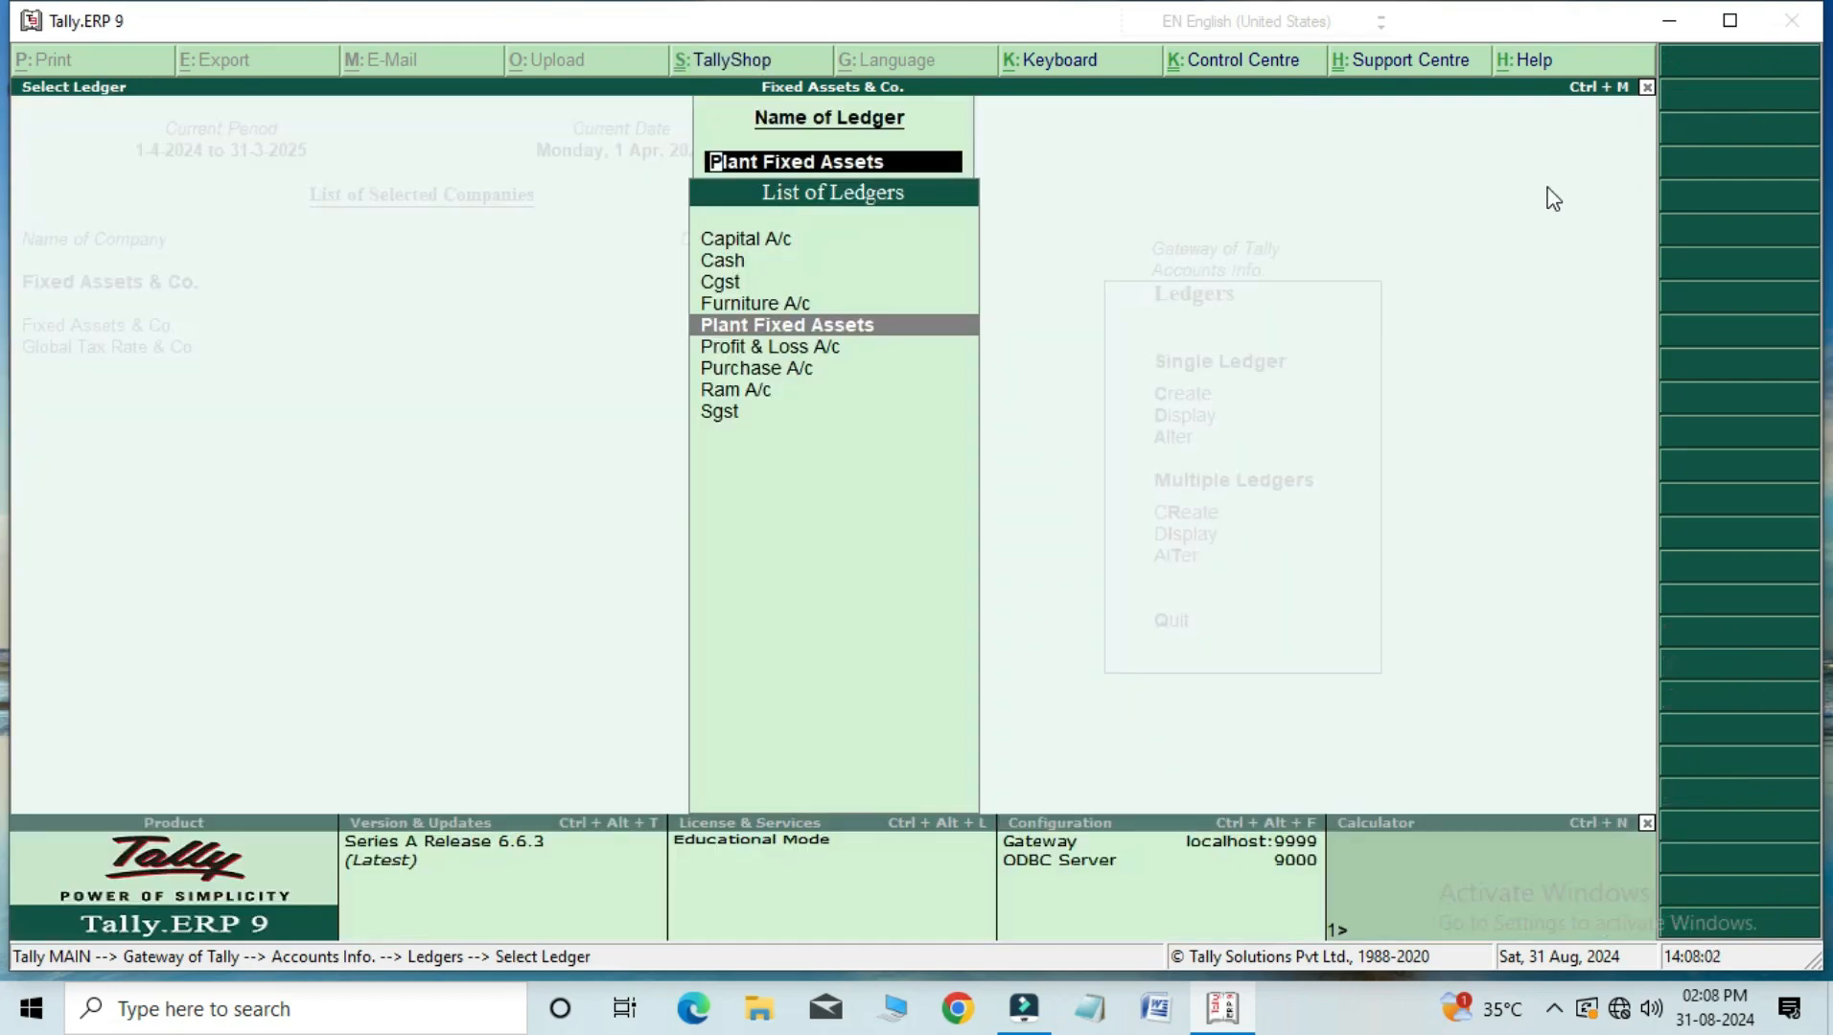
key("Escape")
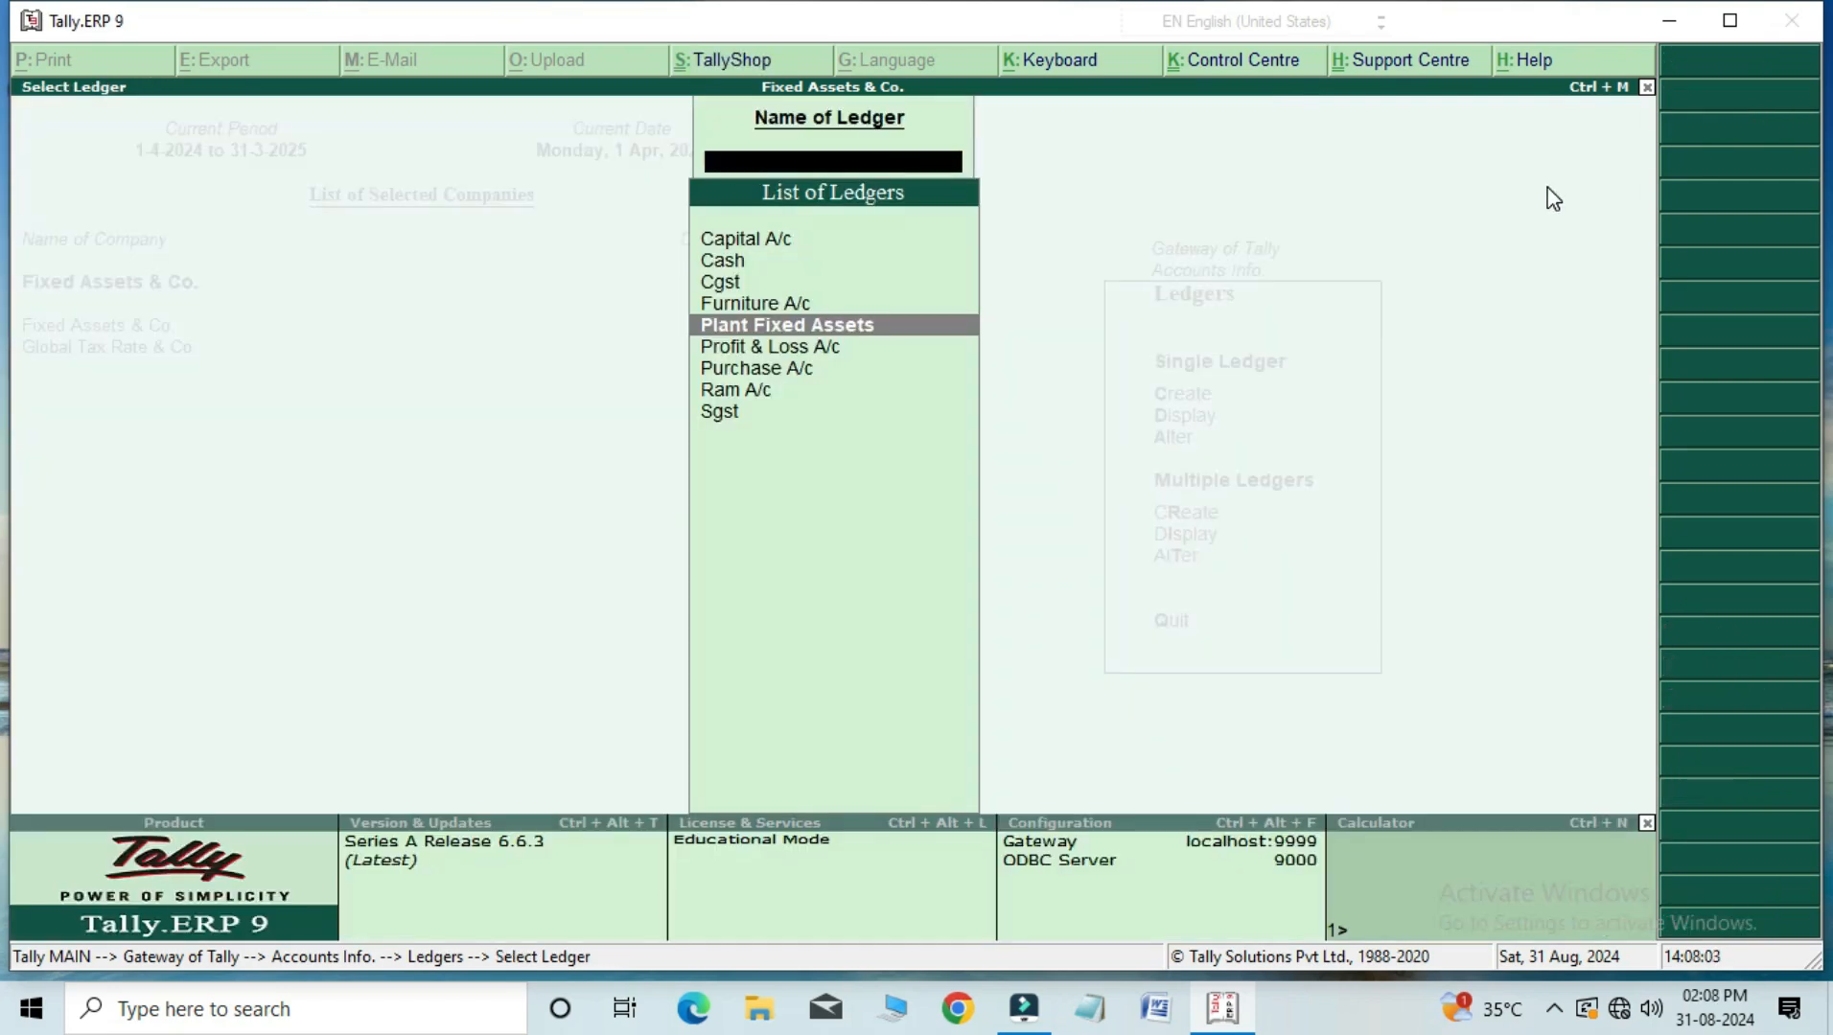
key("Escape")
key("Escape")
key("Escape")
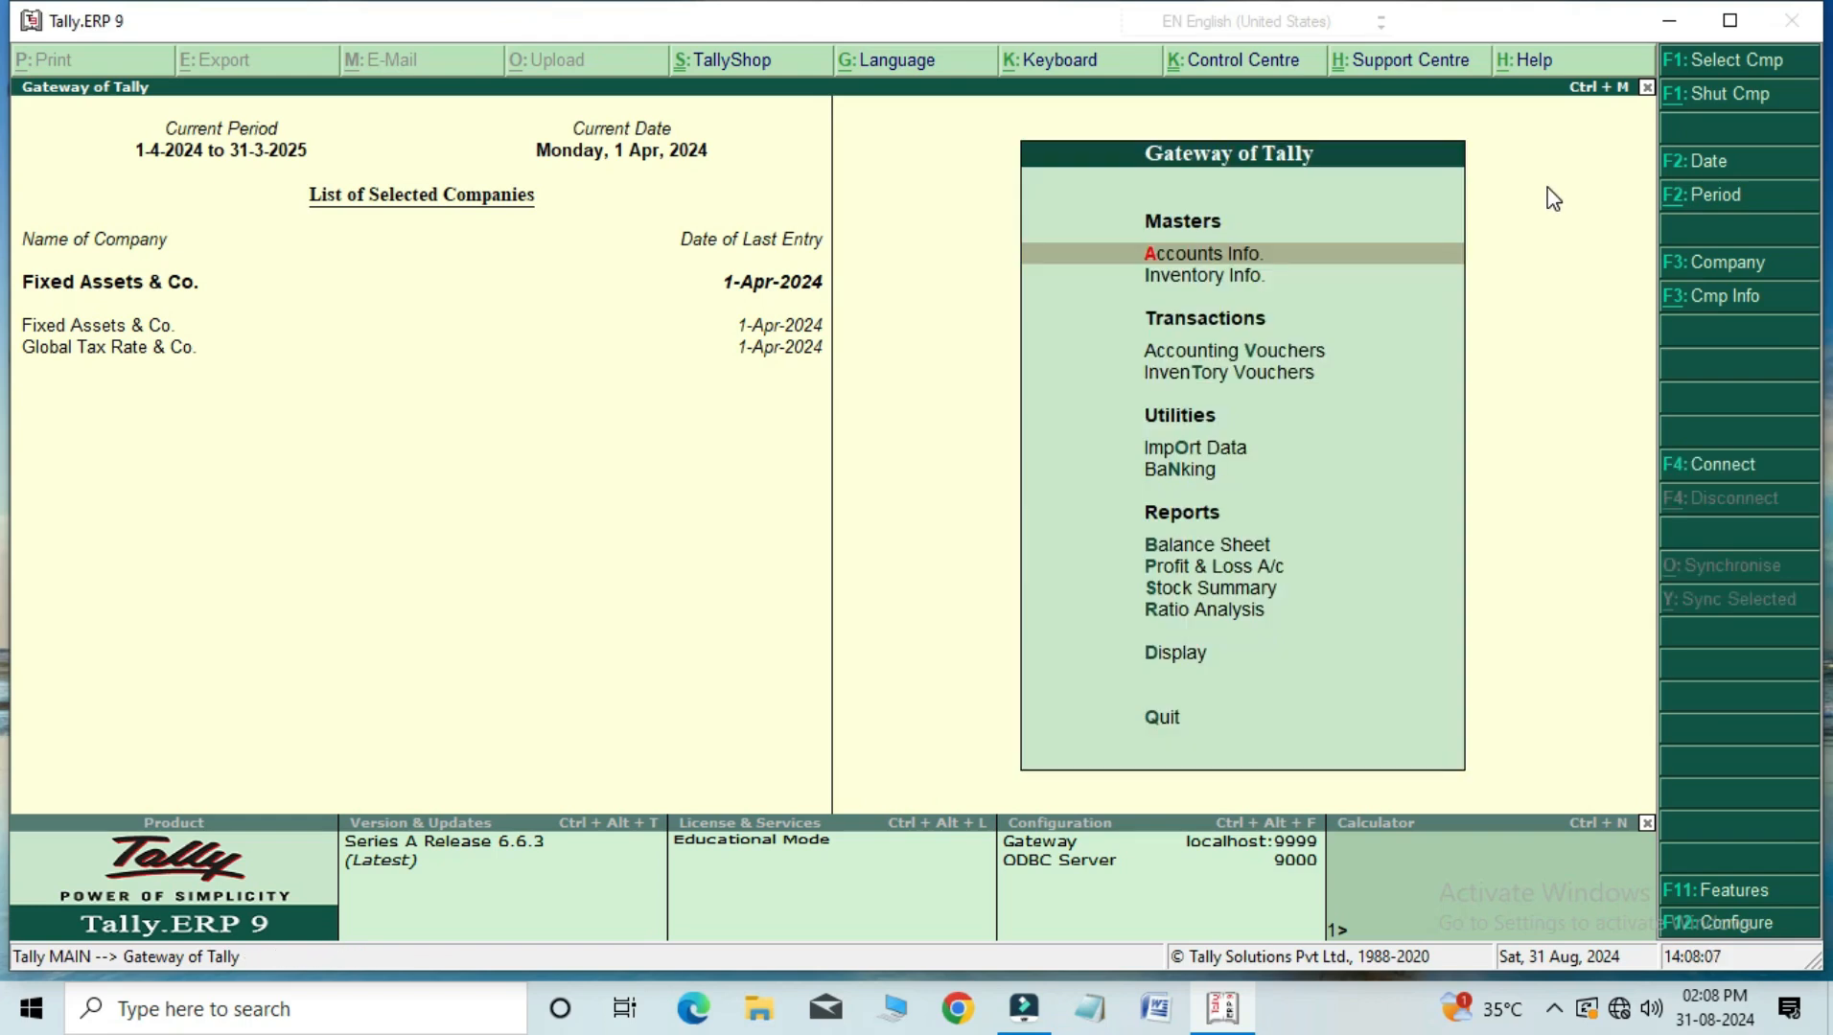
Step: Start a purchase voucher in invoice mode with supplier invoice number 66 dated 1-Apr-2024
key("Down")
key("Down")
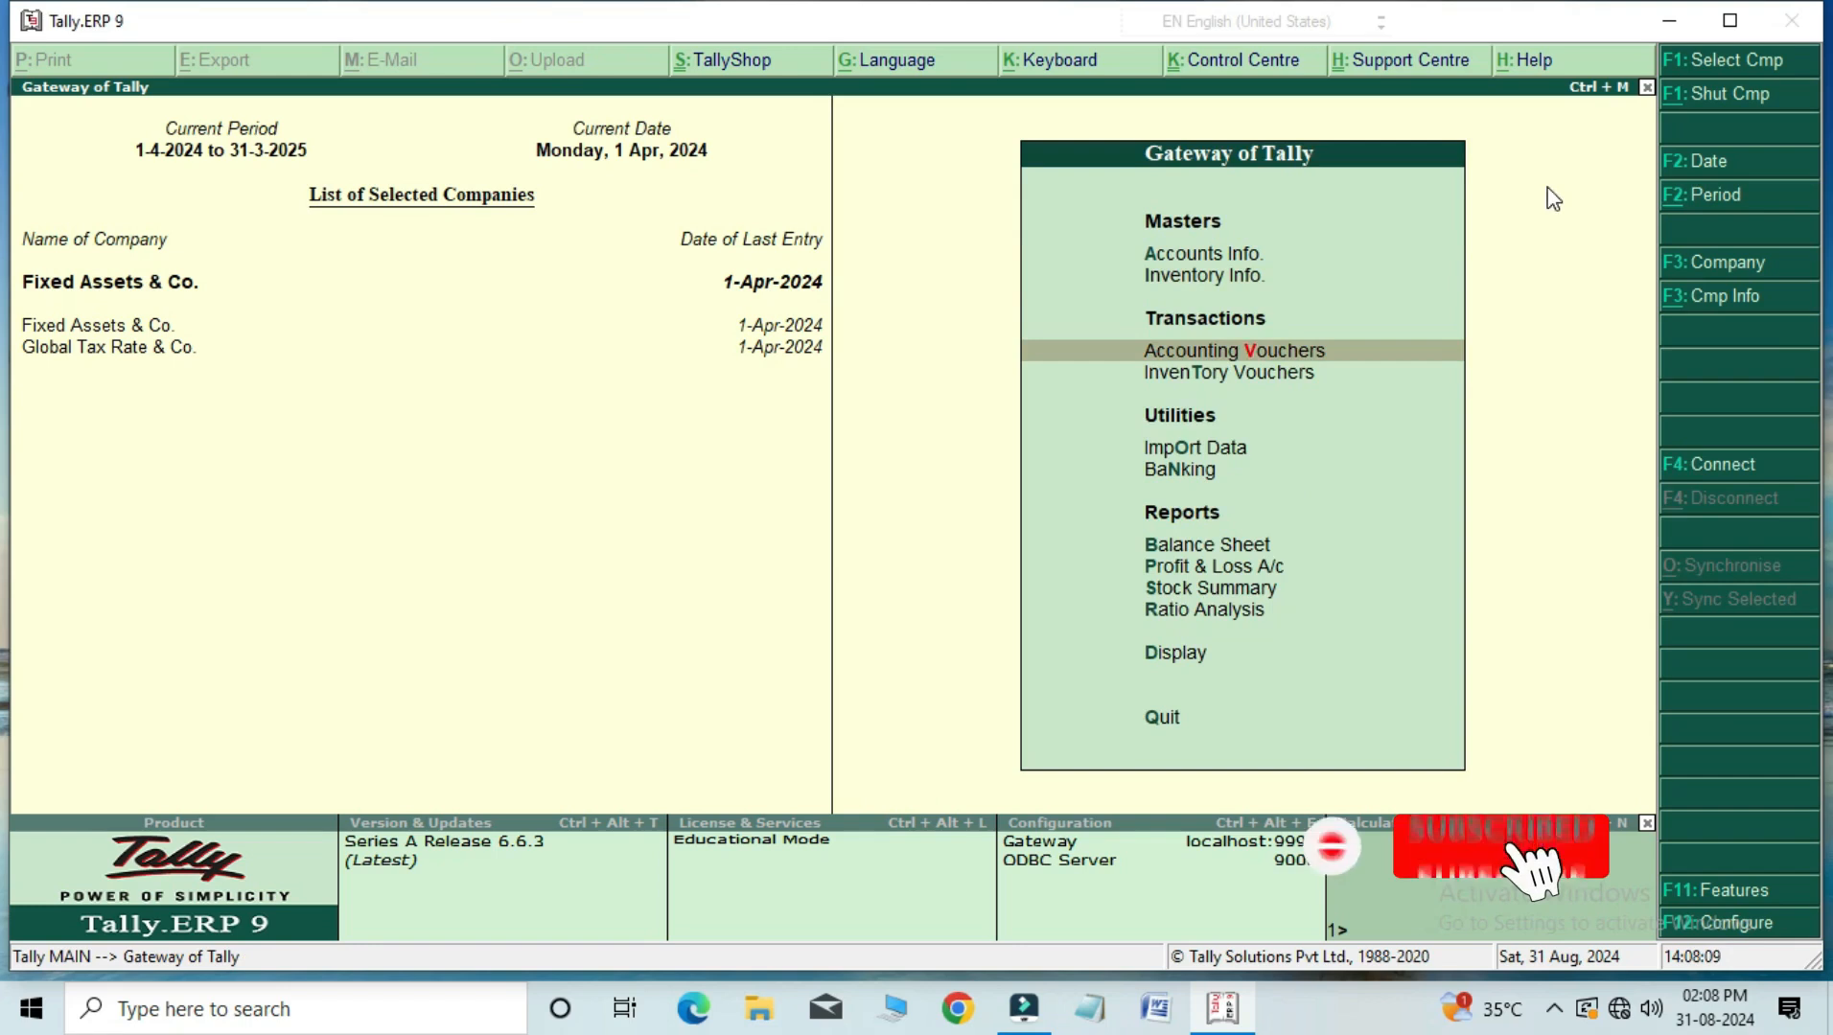
key("Return")
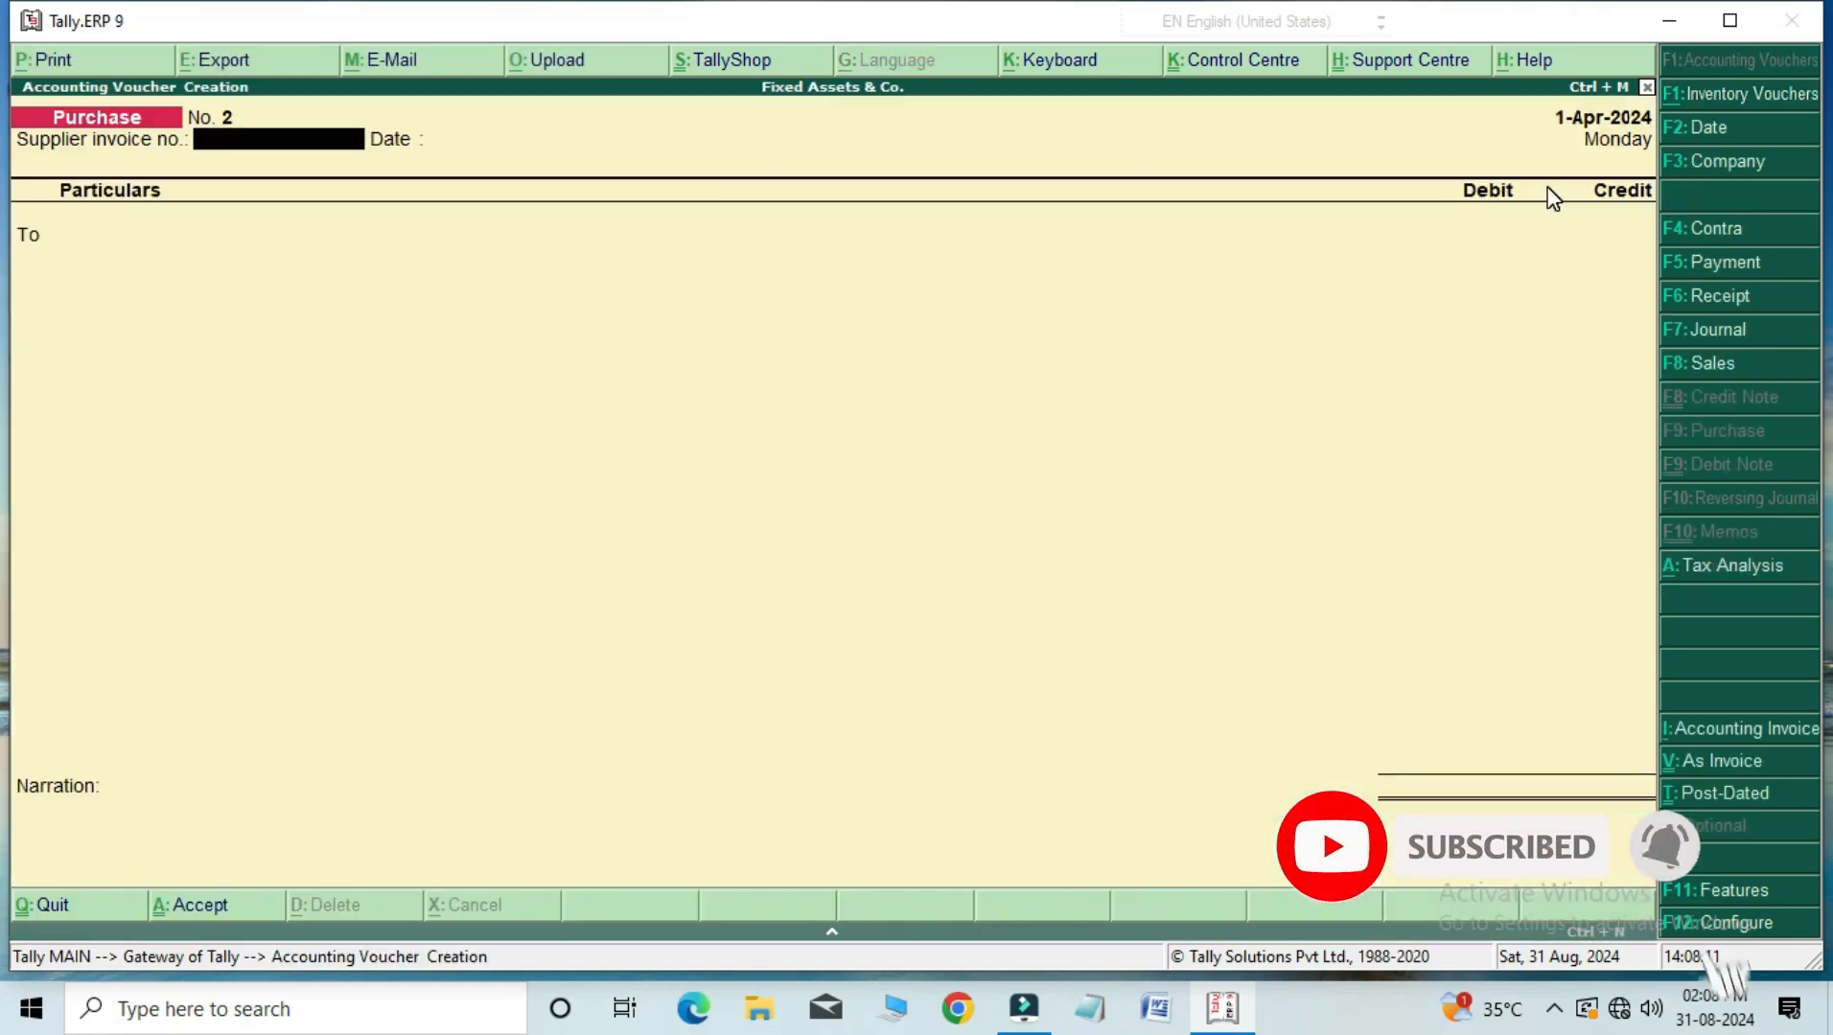
left_click(1745, 764)
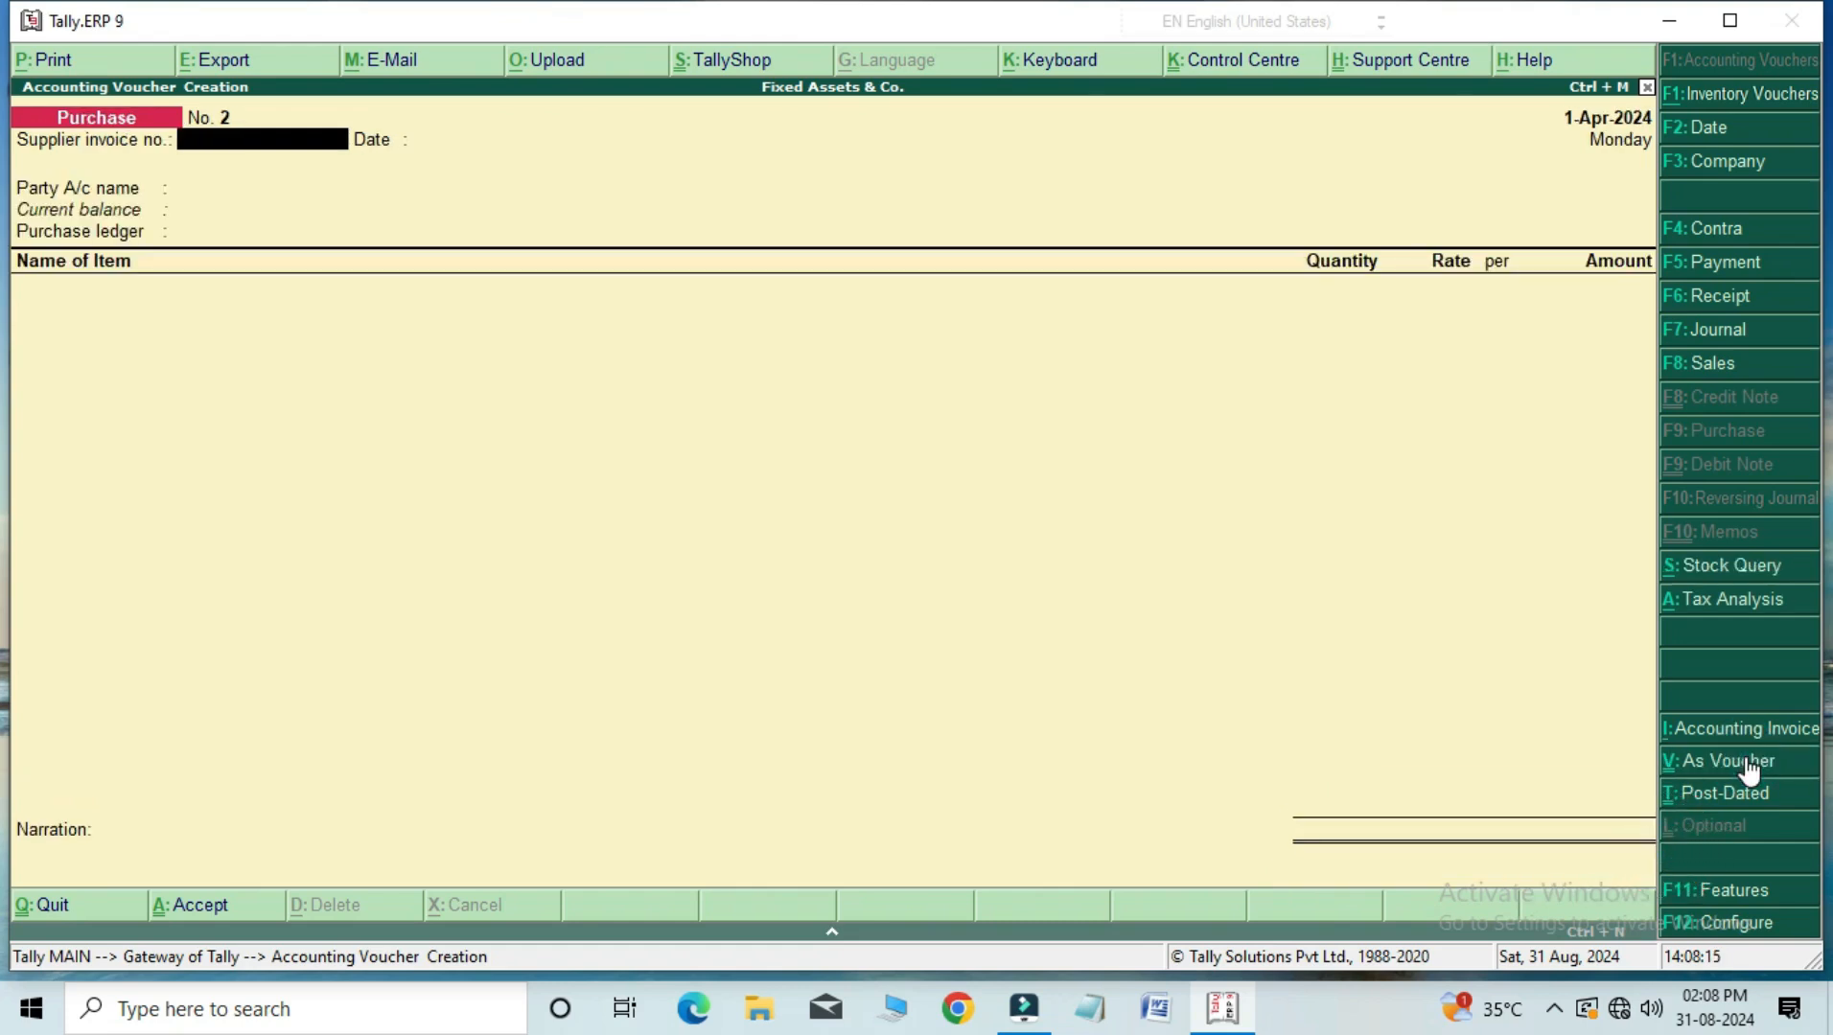
key("Return")
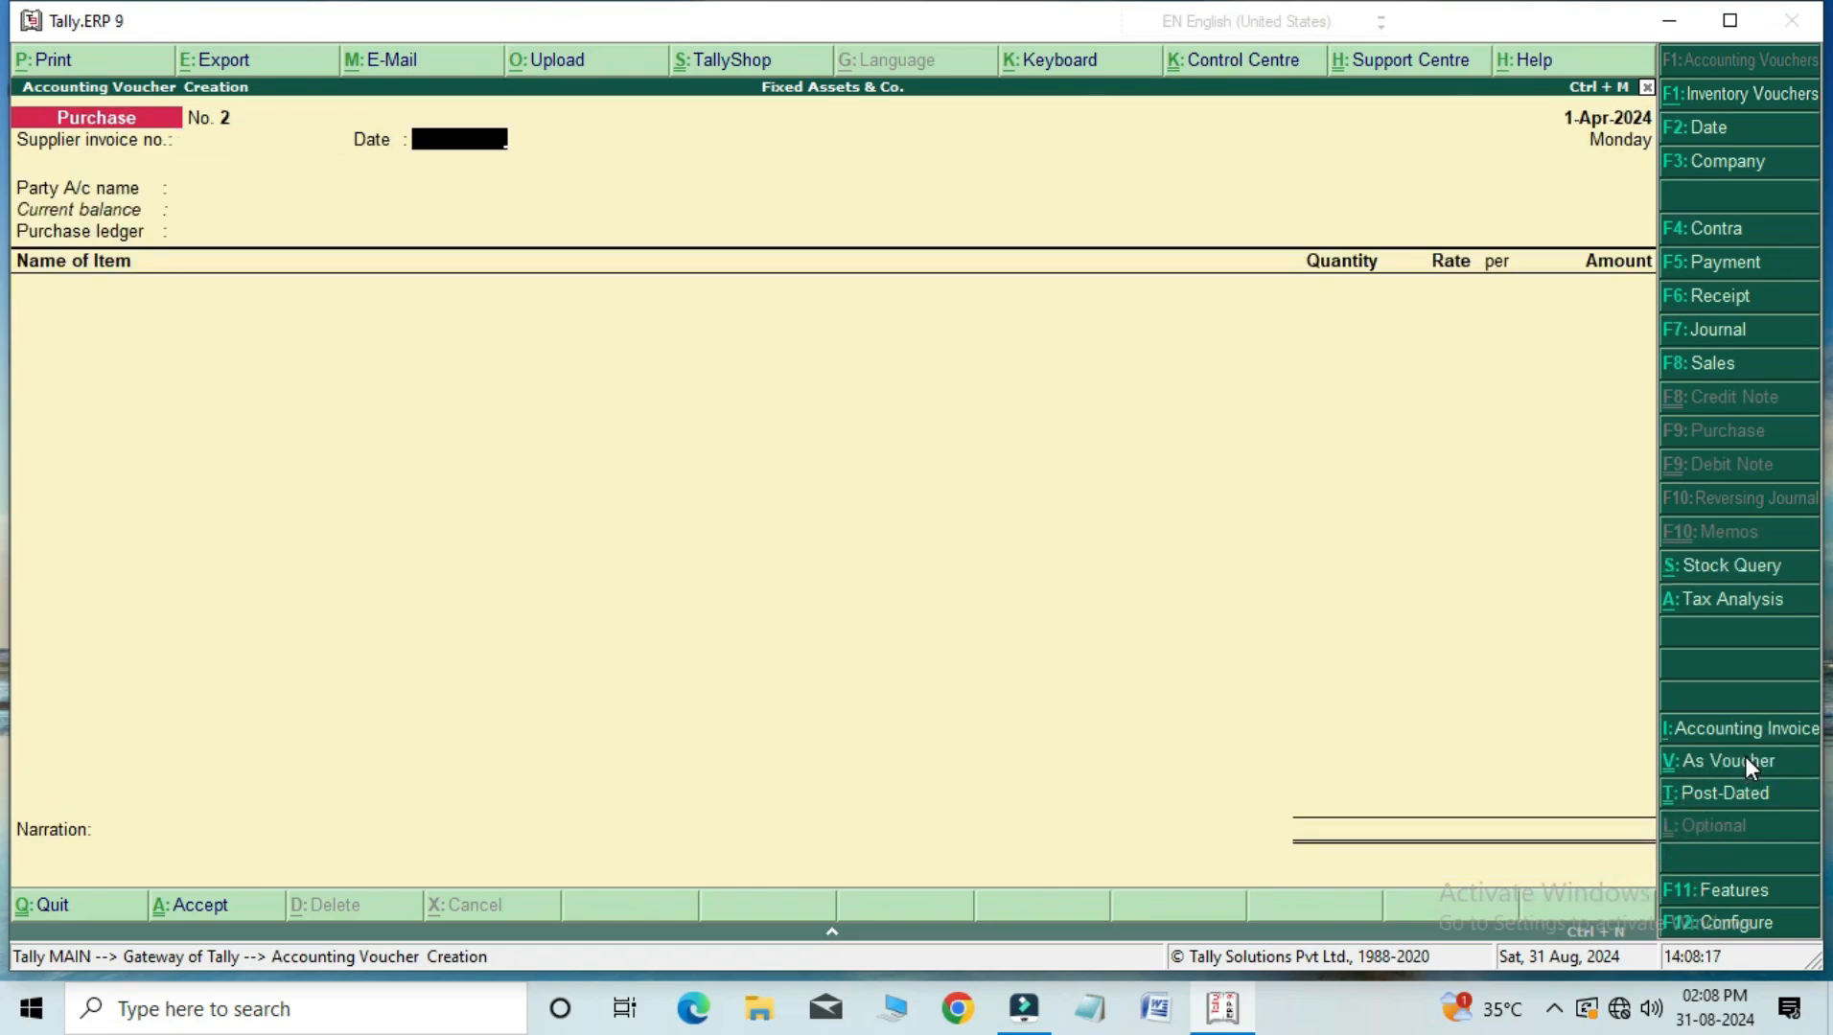
key("BackSpace")
type("66")
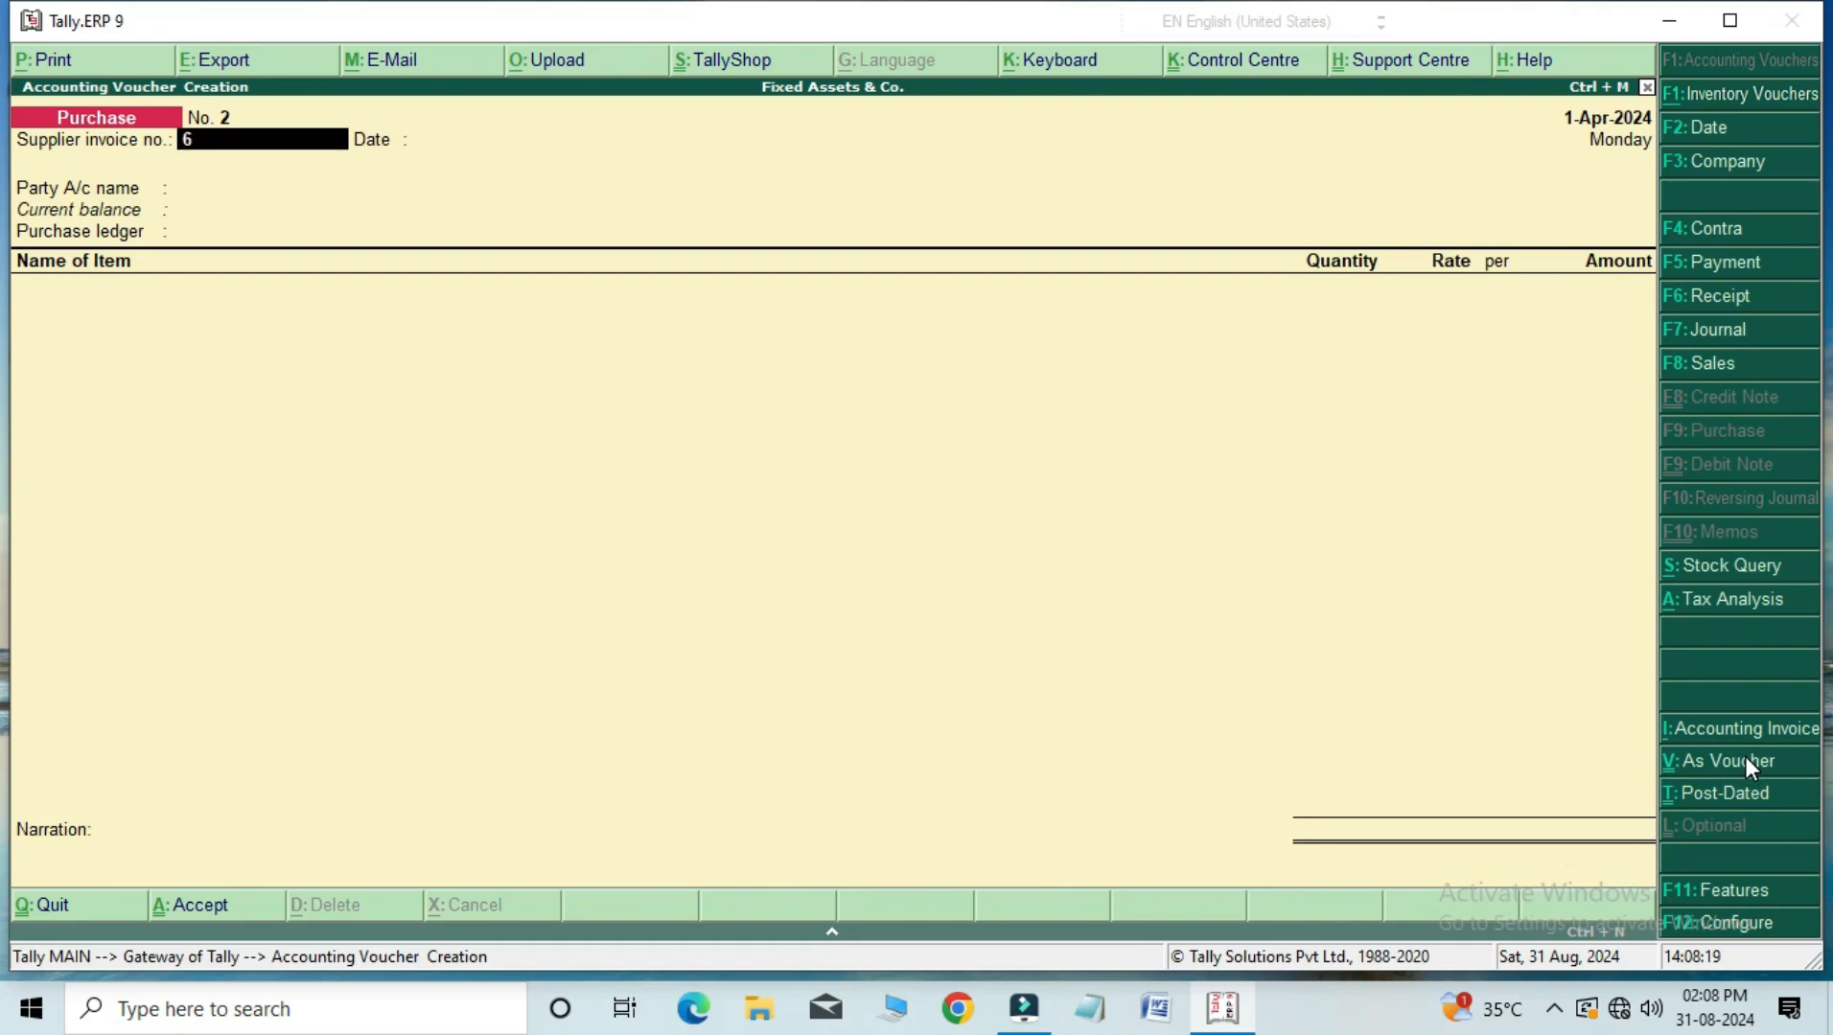
key("Return")
key("Return")
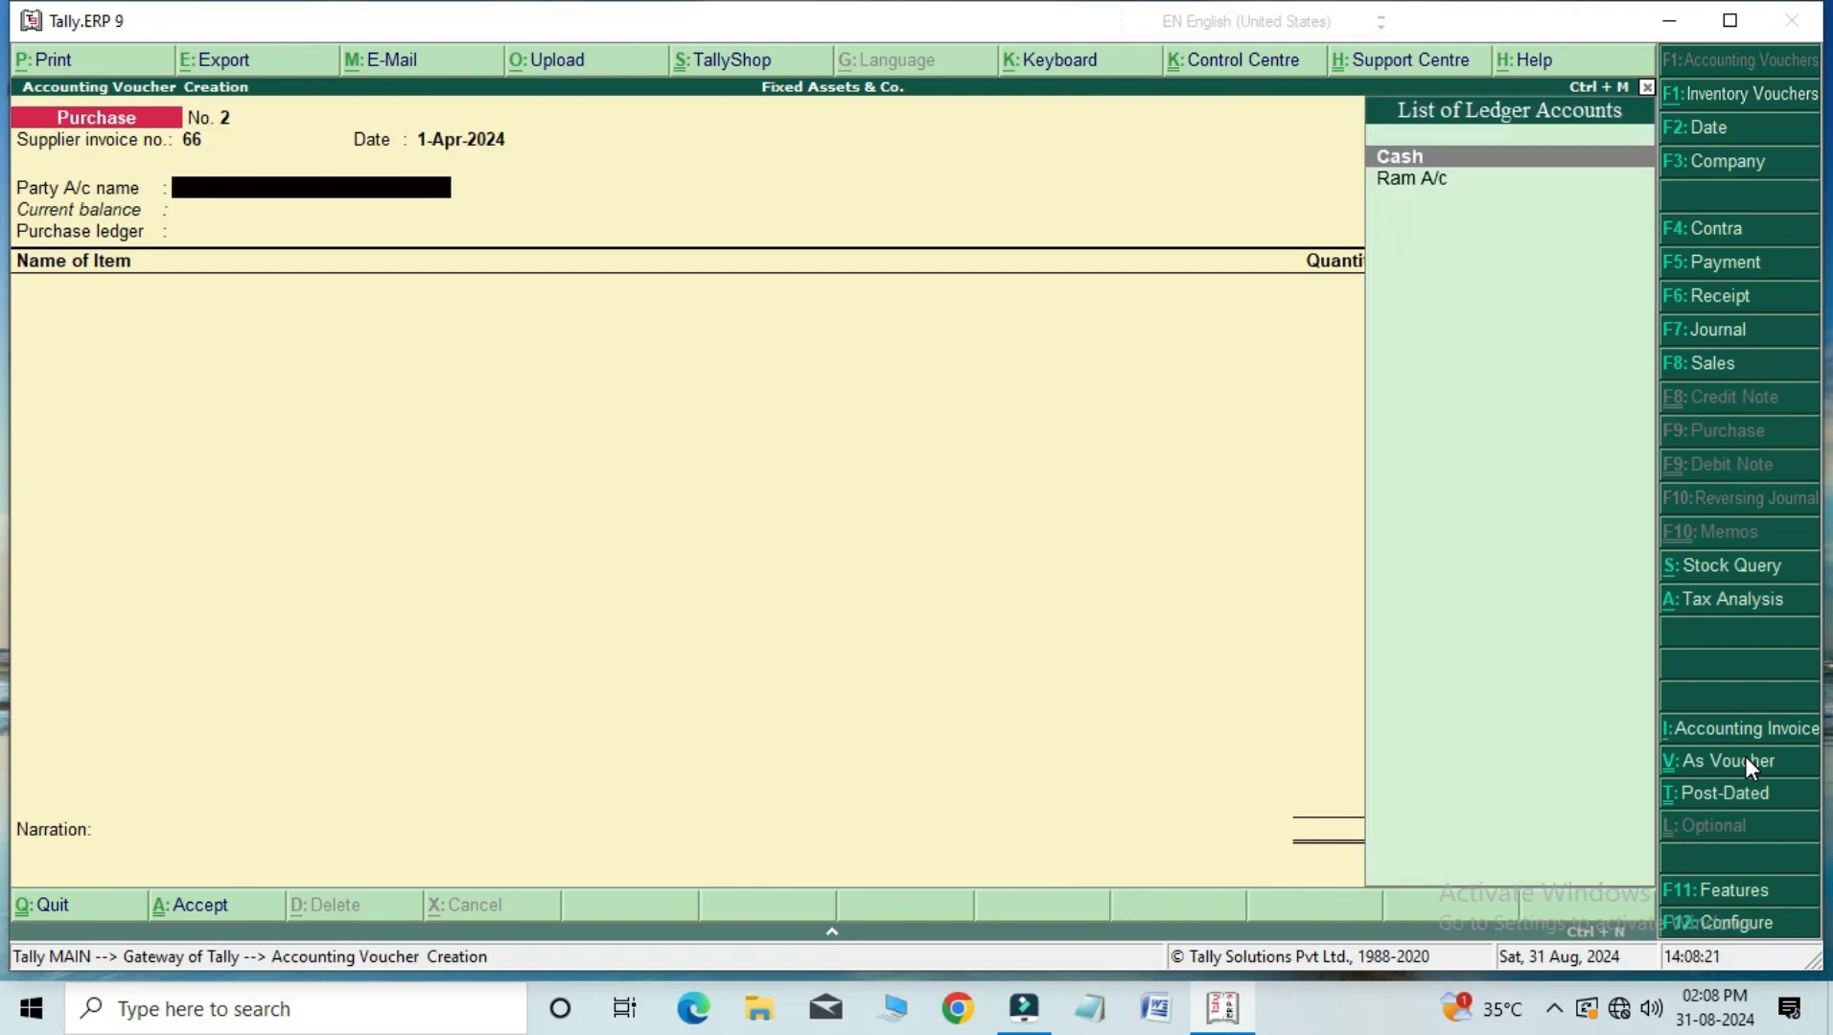
Step: Choose the supplier's account as the party, accept the party details and select Plant Fixed Assets as the purchase ledger
key("Down")
key("Return")
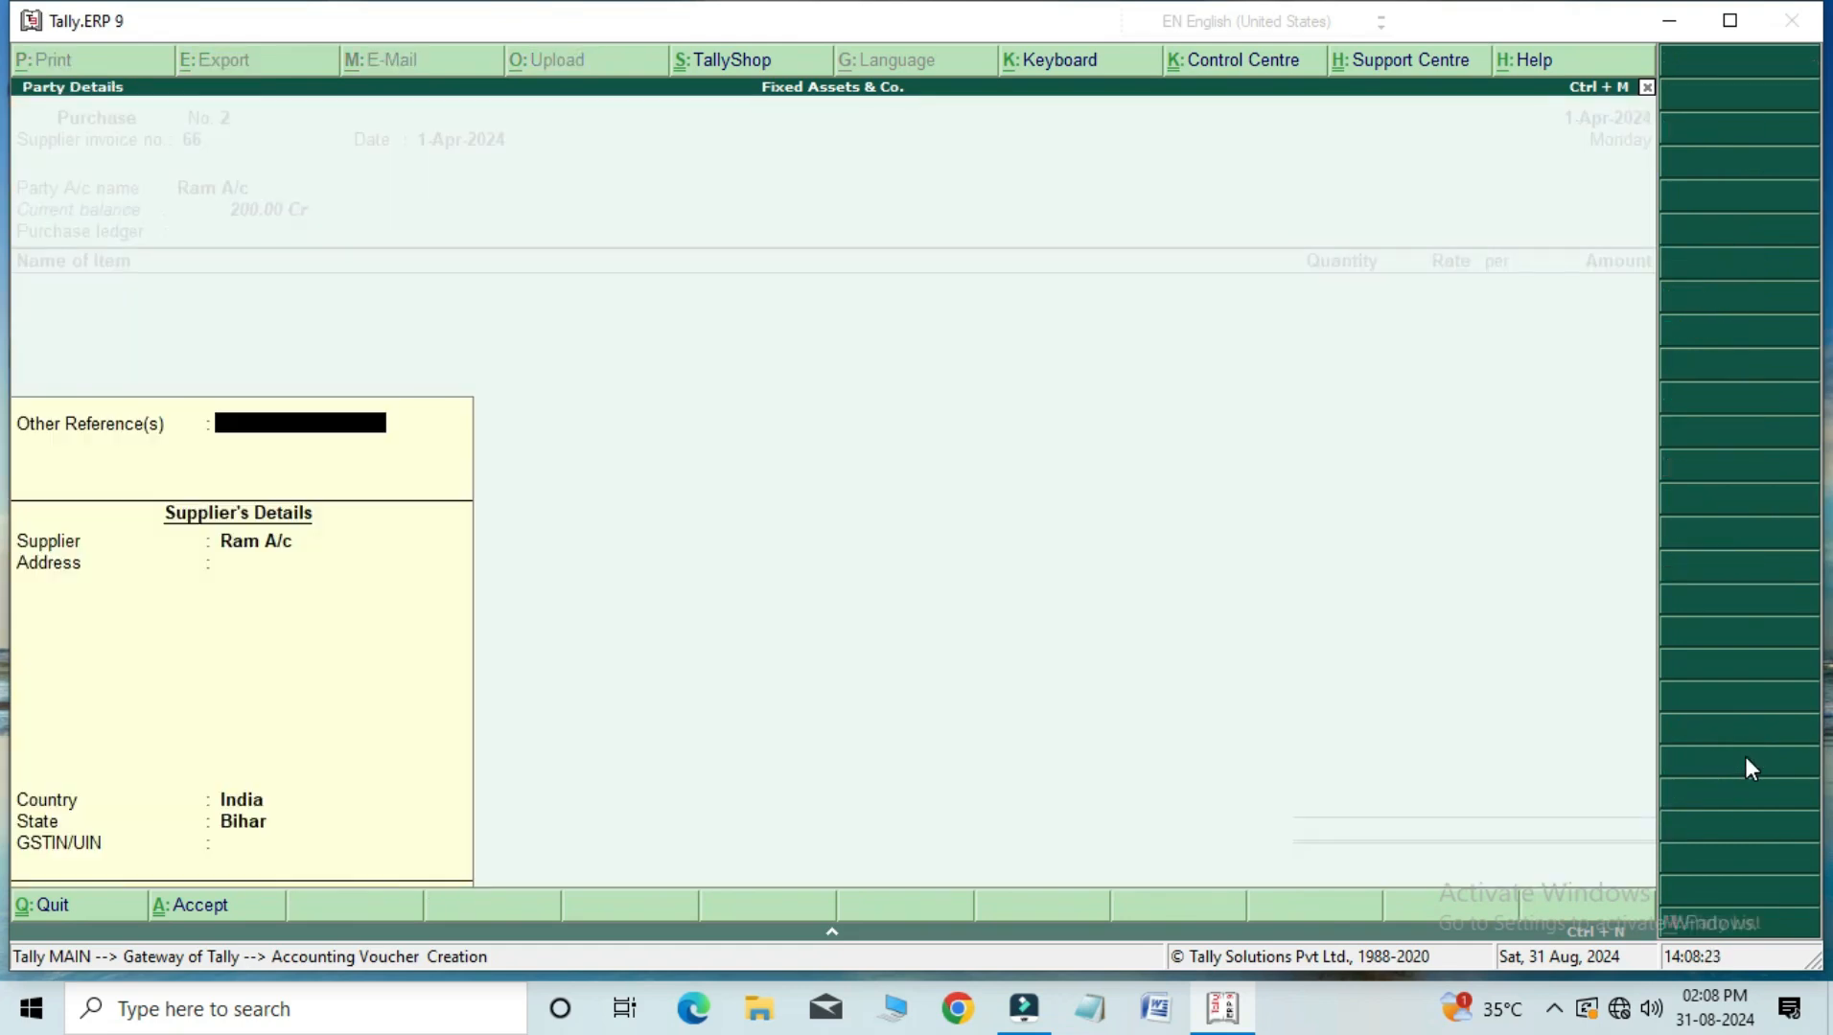
key("Return")
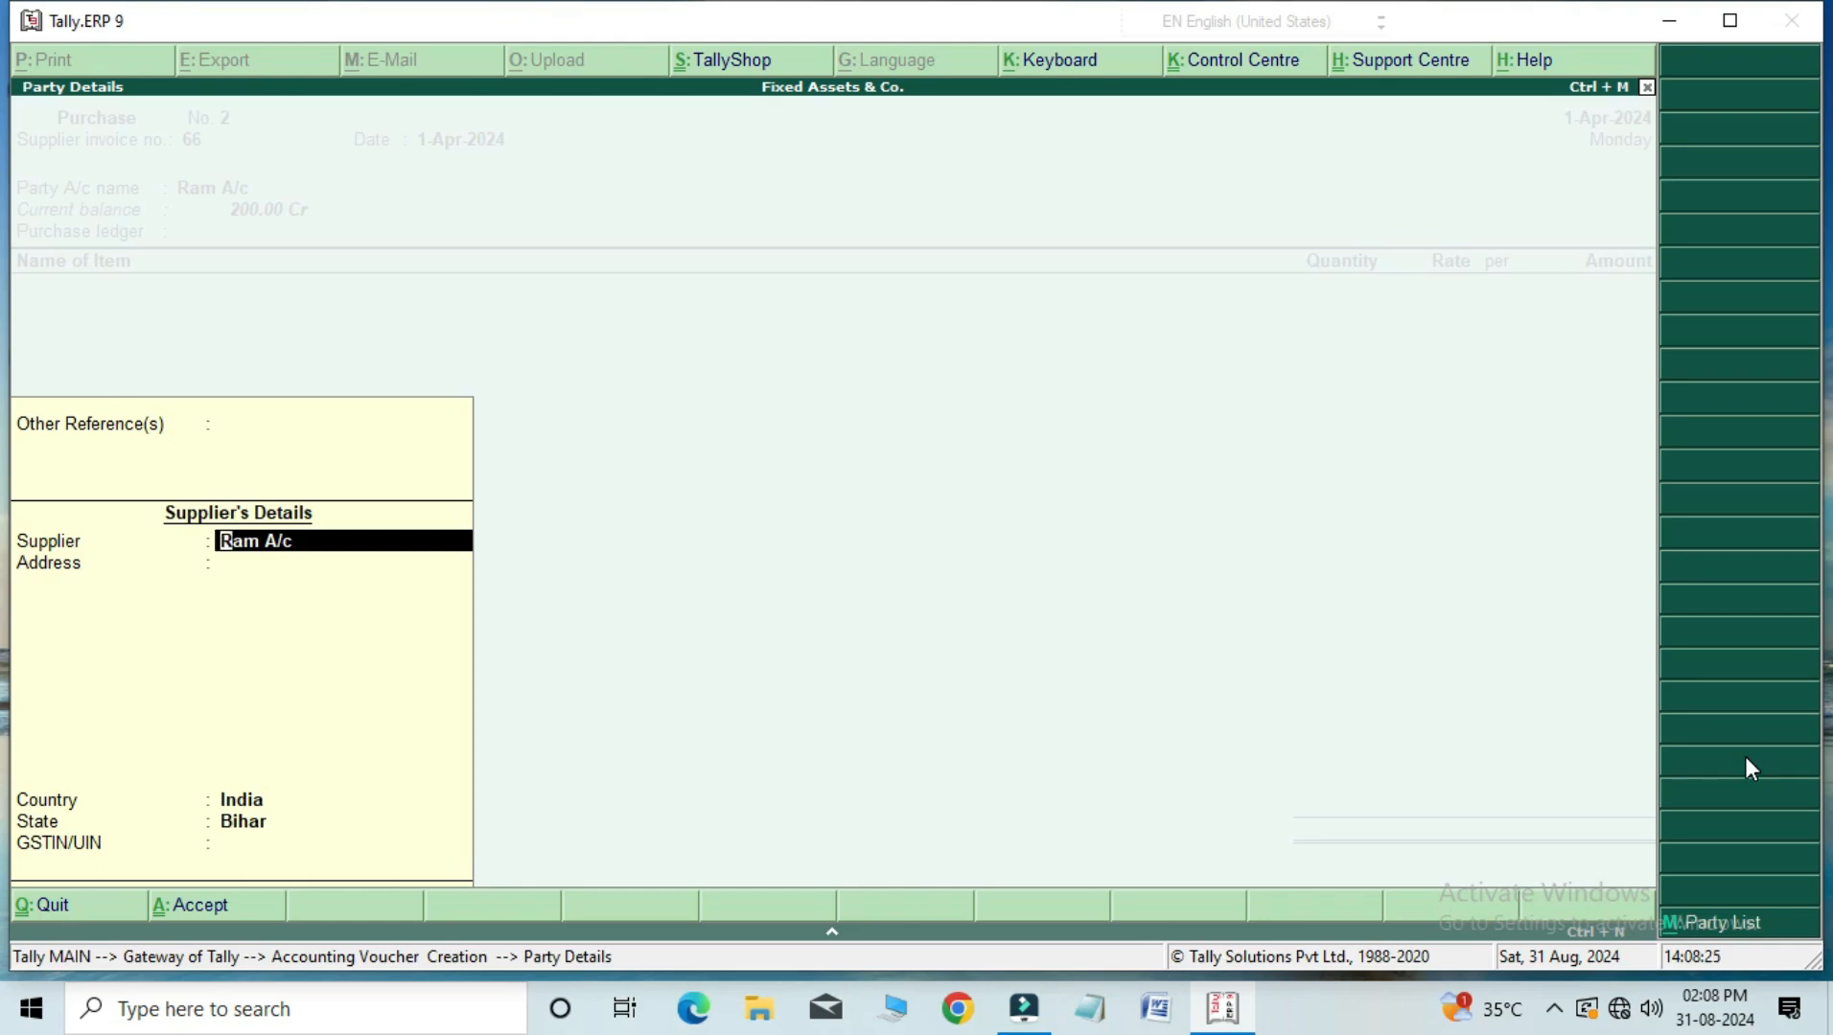
key("ctrl+a")
key("Down")
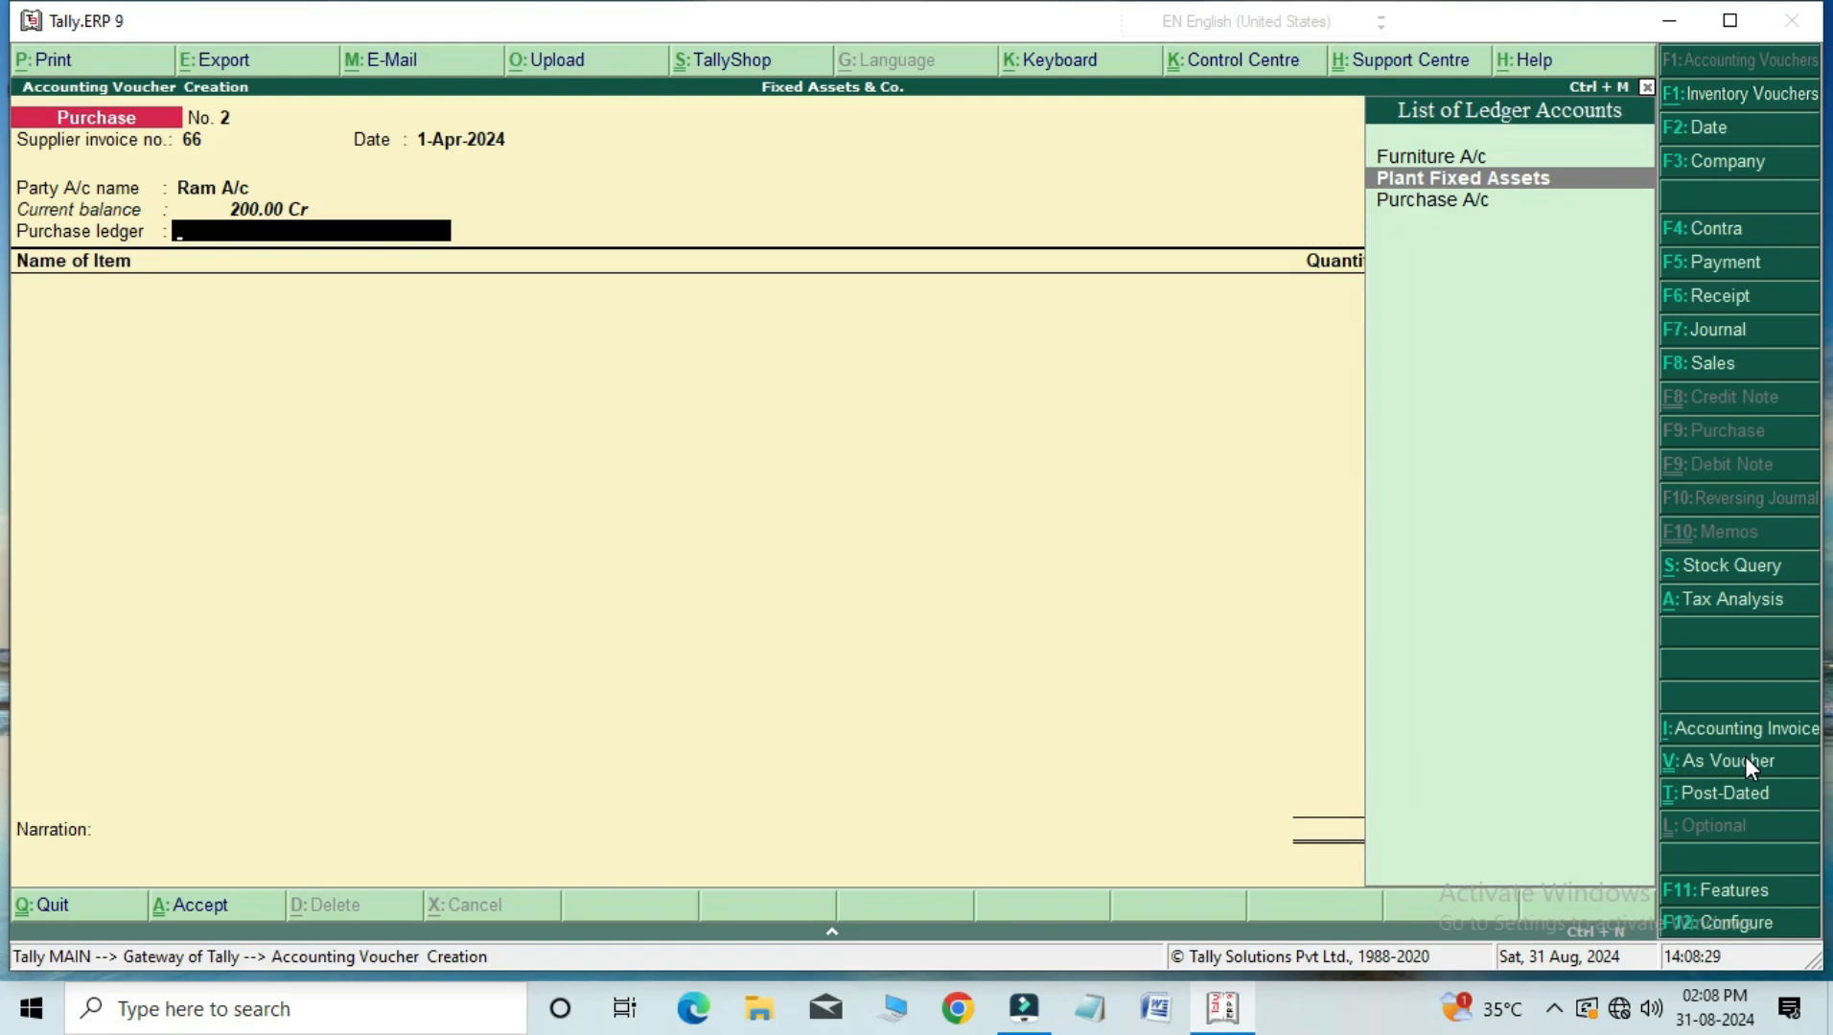
key("Return")
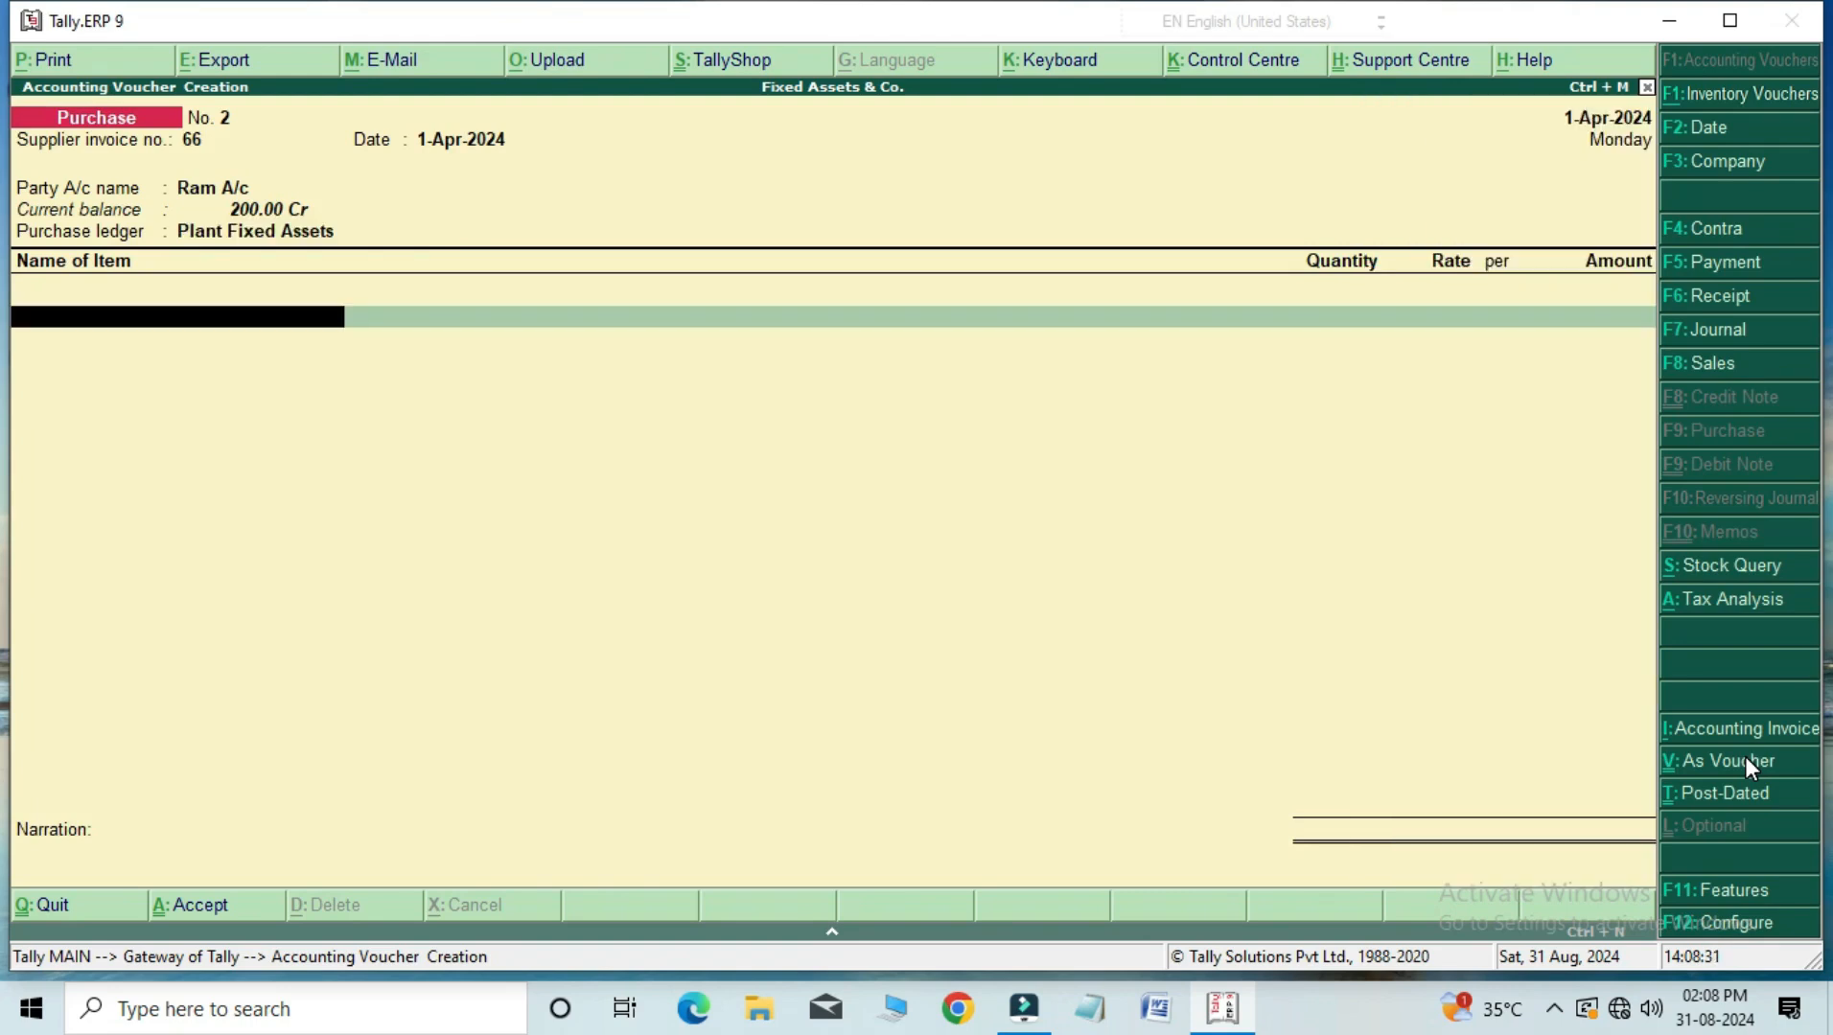
Step: Add the Laptop item to the purchase invoice with a quantity of 10 pieces at a rate of 50,000
key("Down")
key("Return")
type("10")
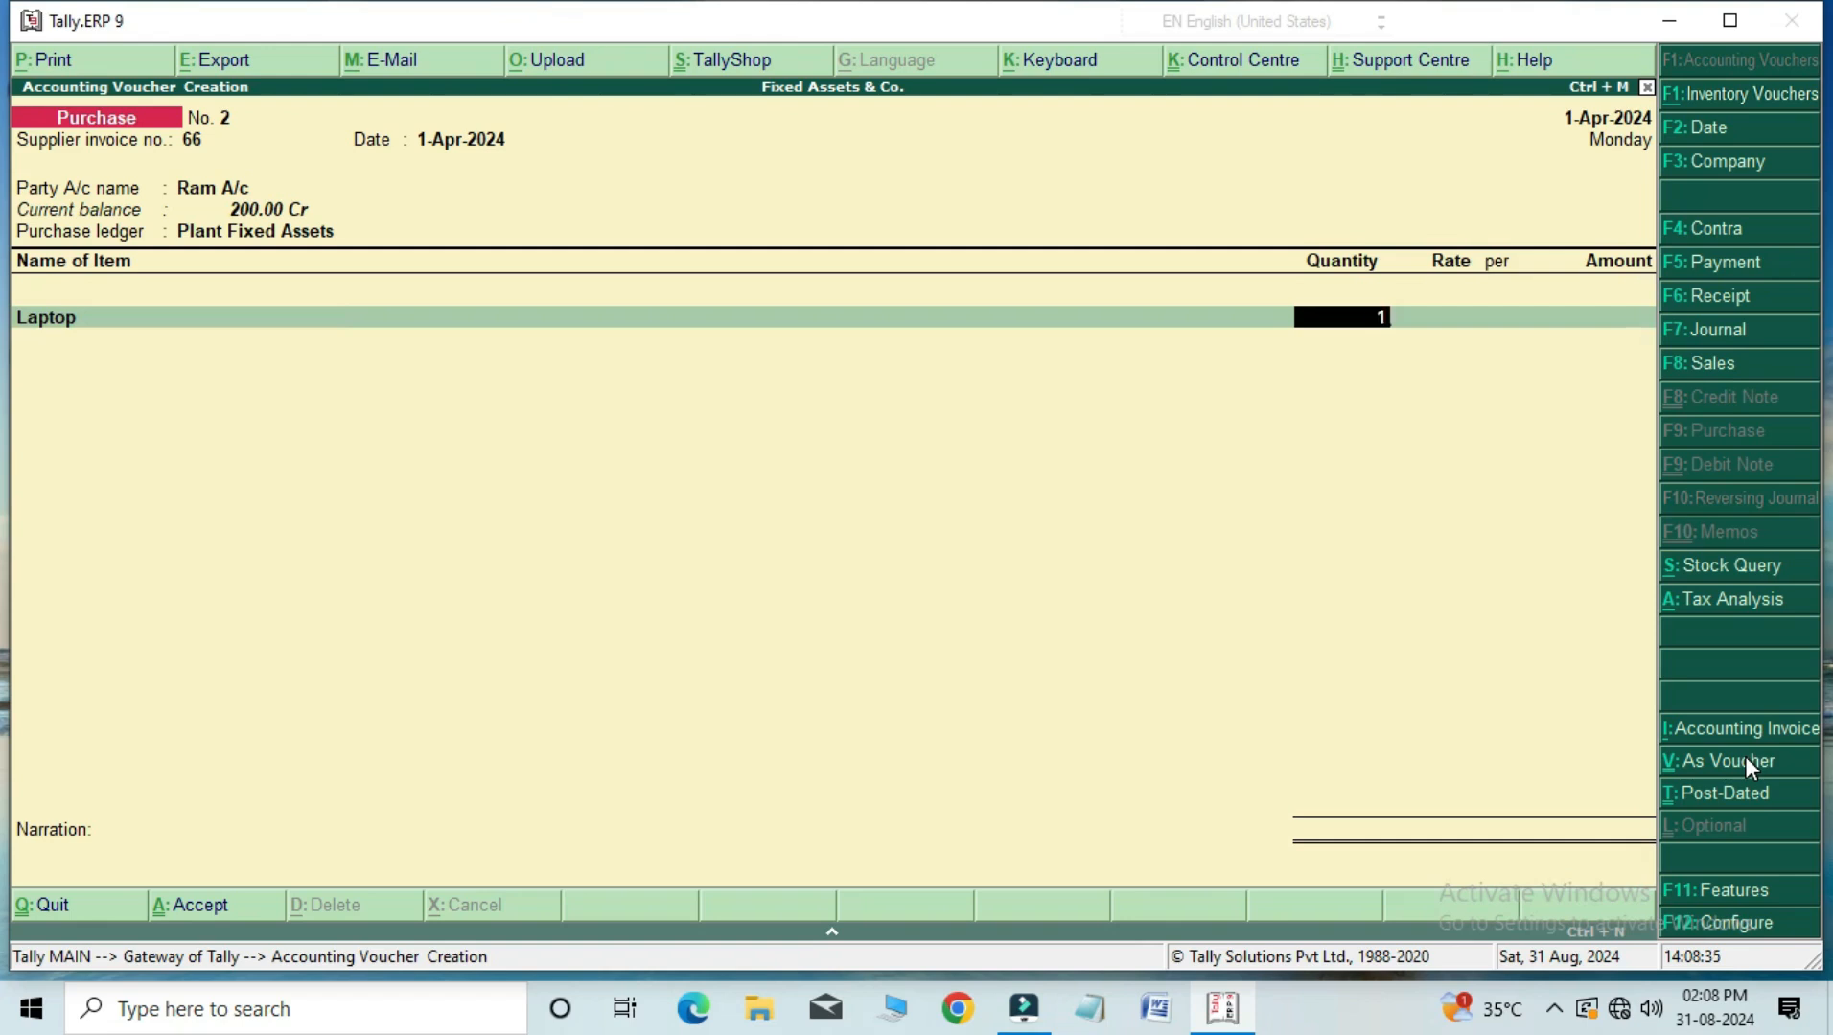
key("Return")
type("50")
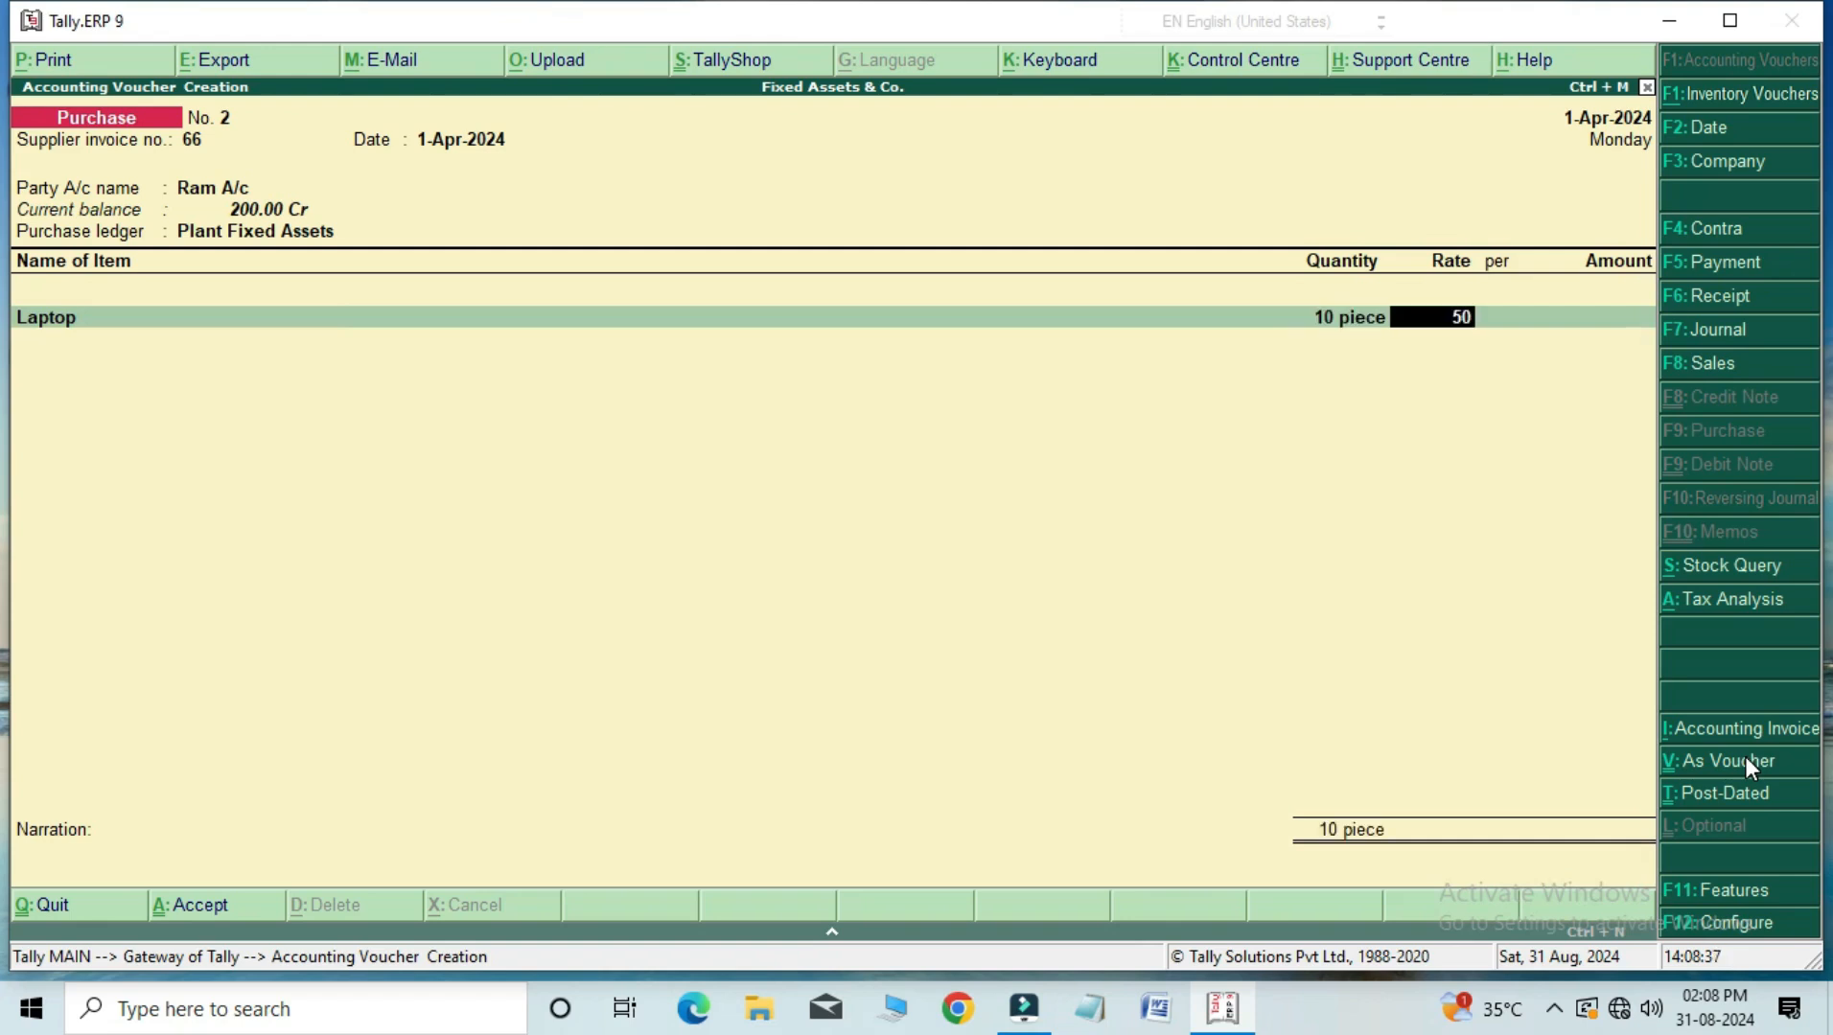
type(",000")
key("Return")
key("Return")
key("Return")
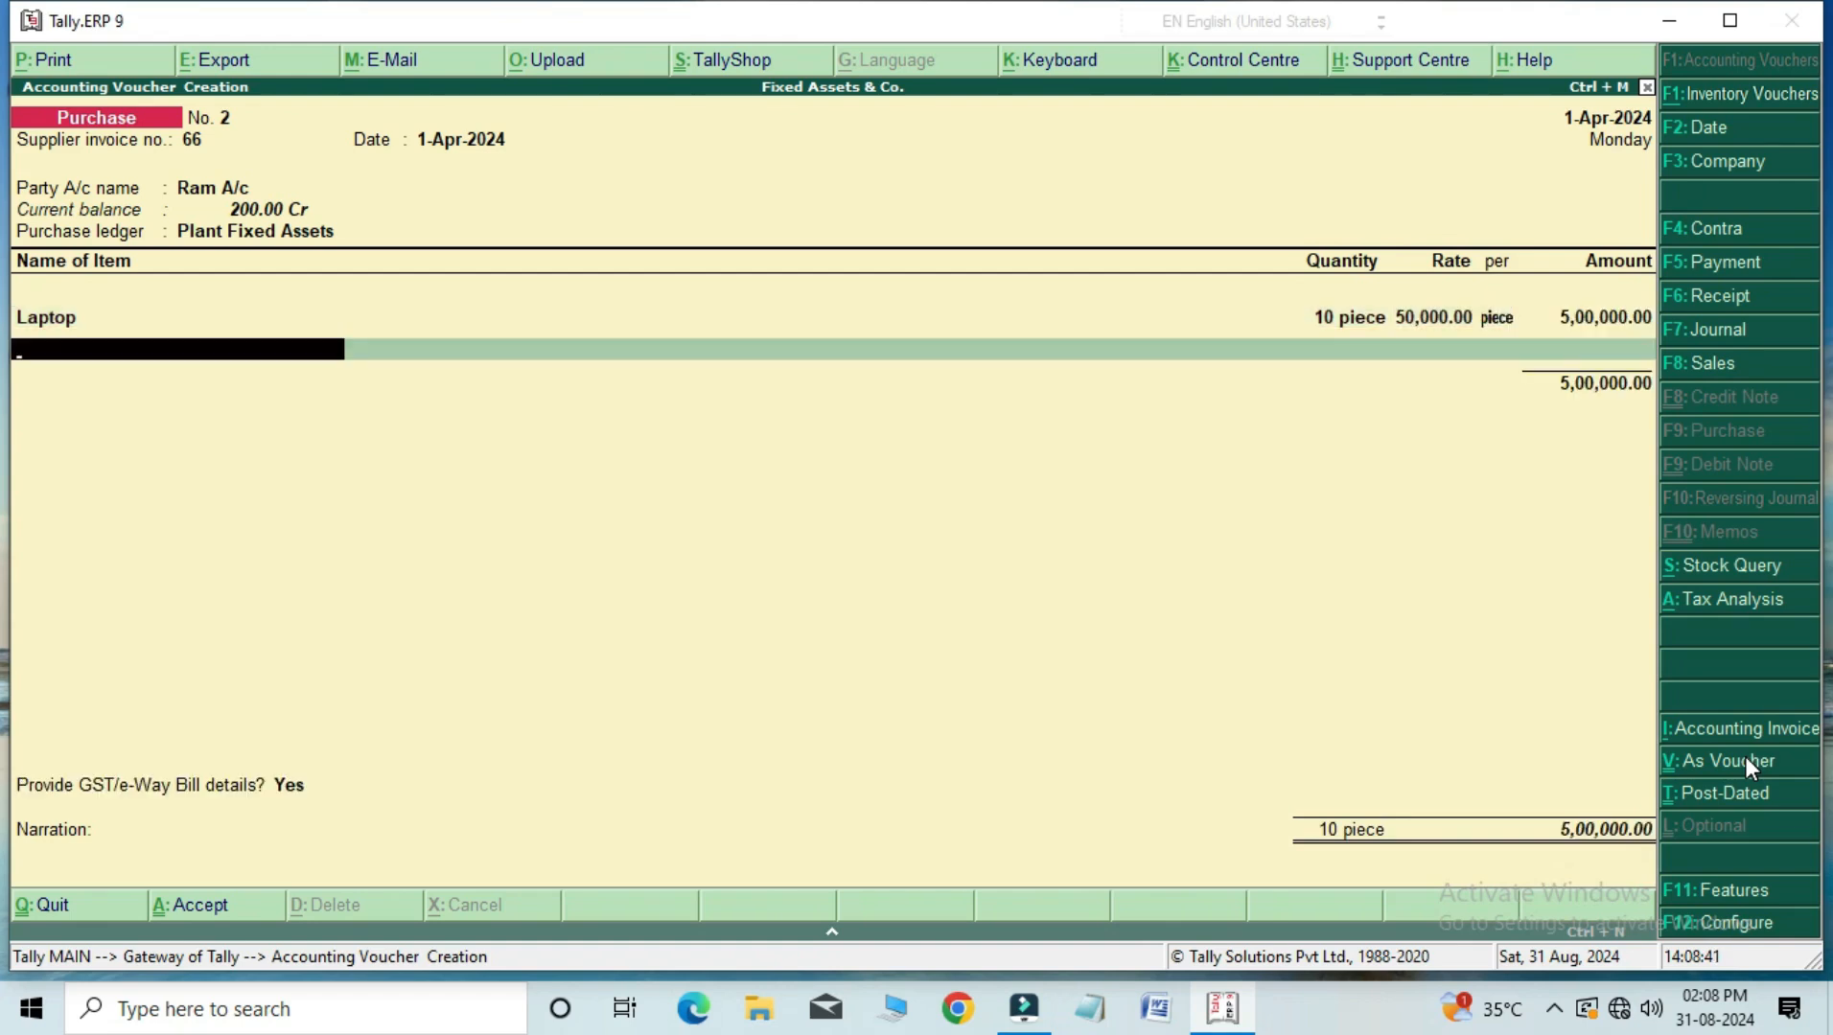
Step: Add the Mouse item to the purchase invoice with a quantity of 10 pieces at a rate of 100
key("Down")
key("Down")
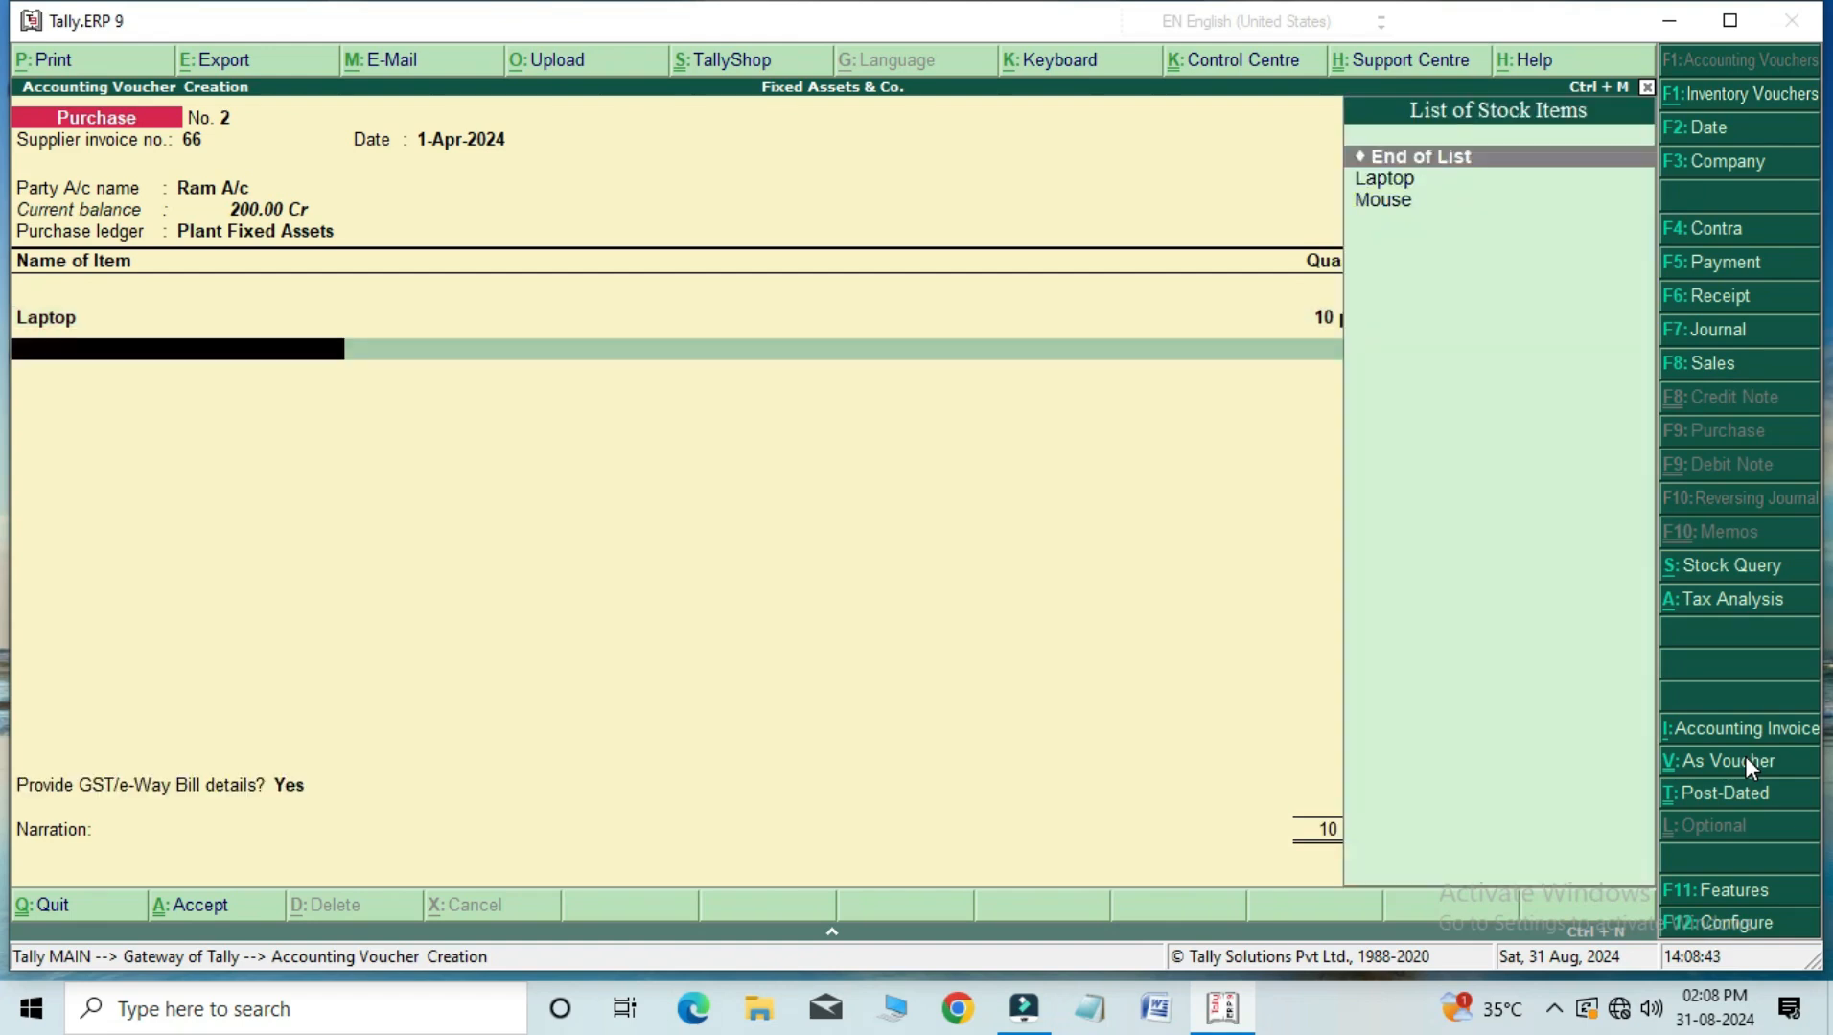
key("Return")
type("10")
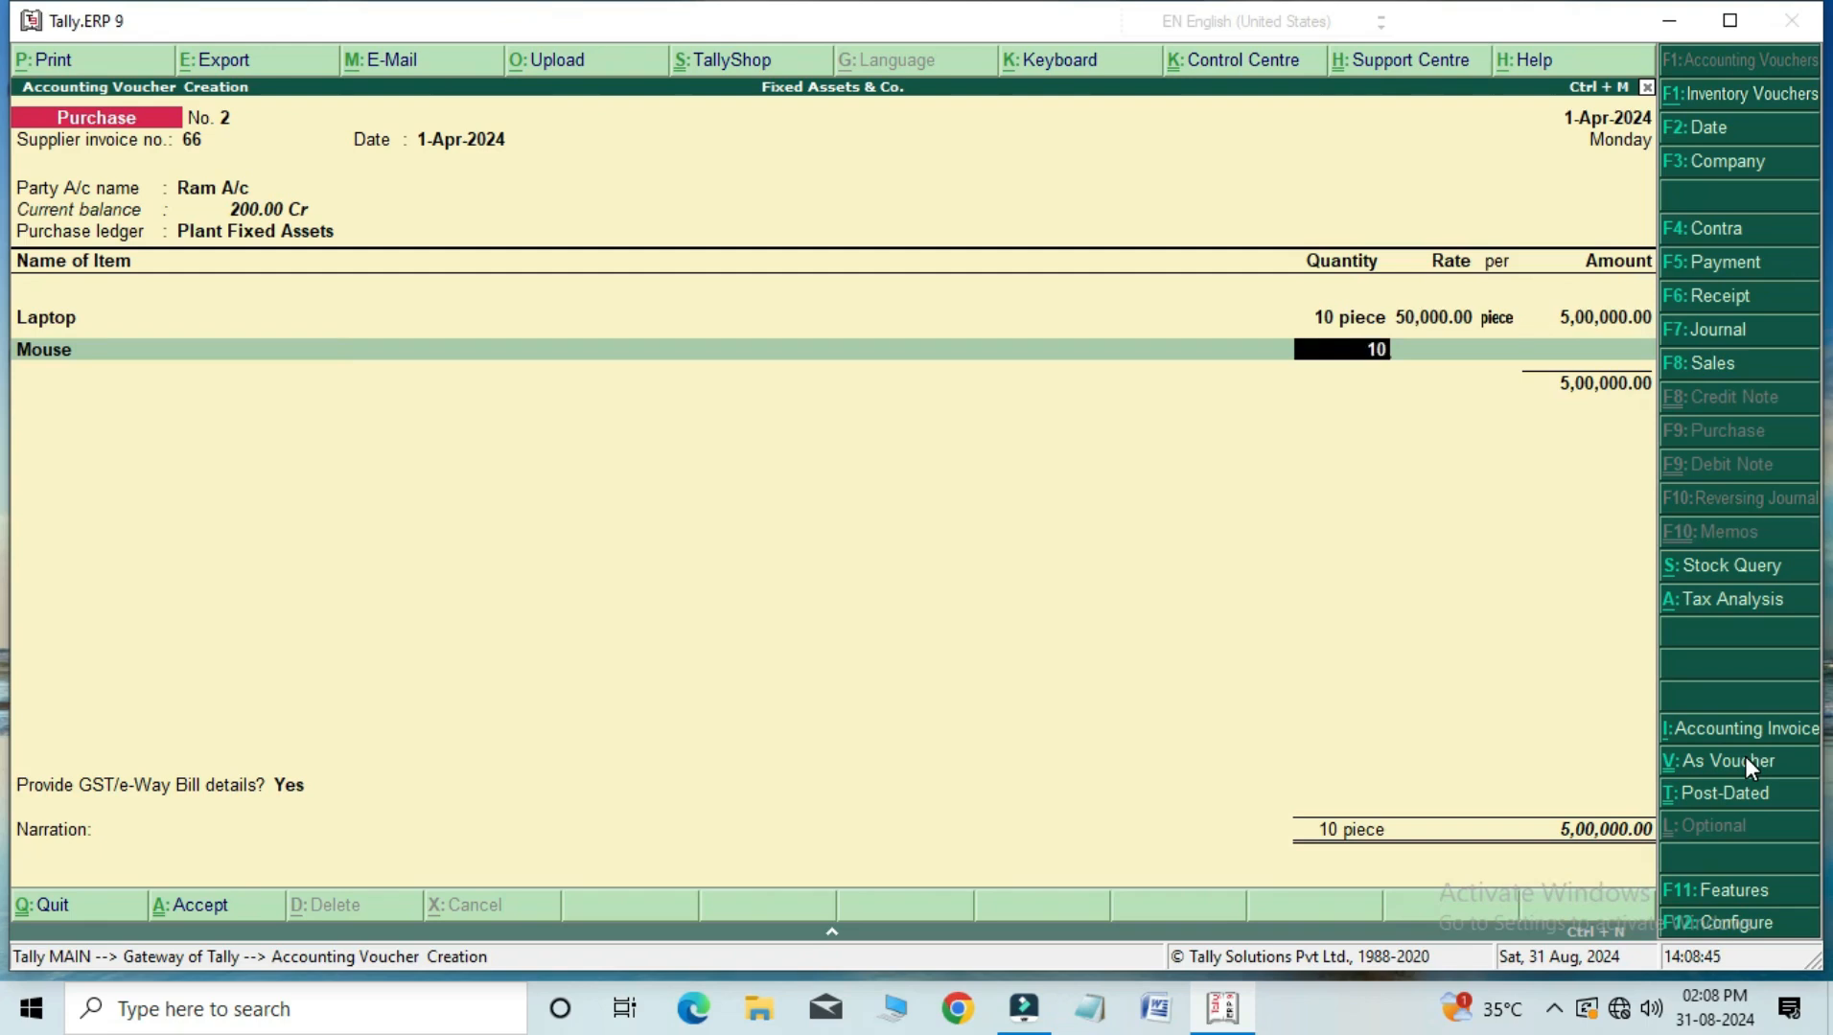
key("Return")
type("100")
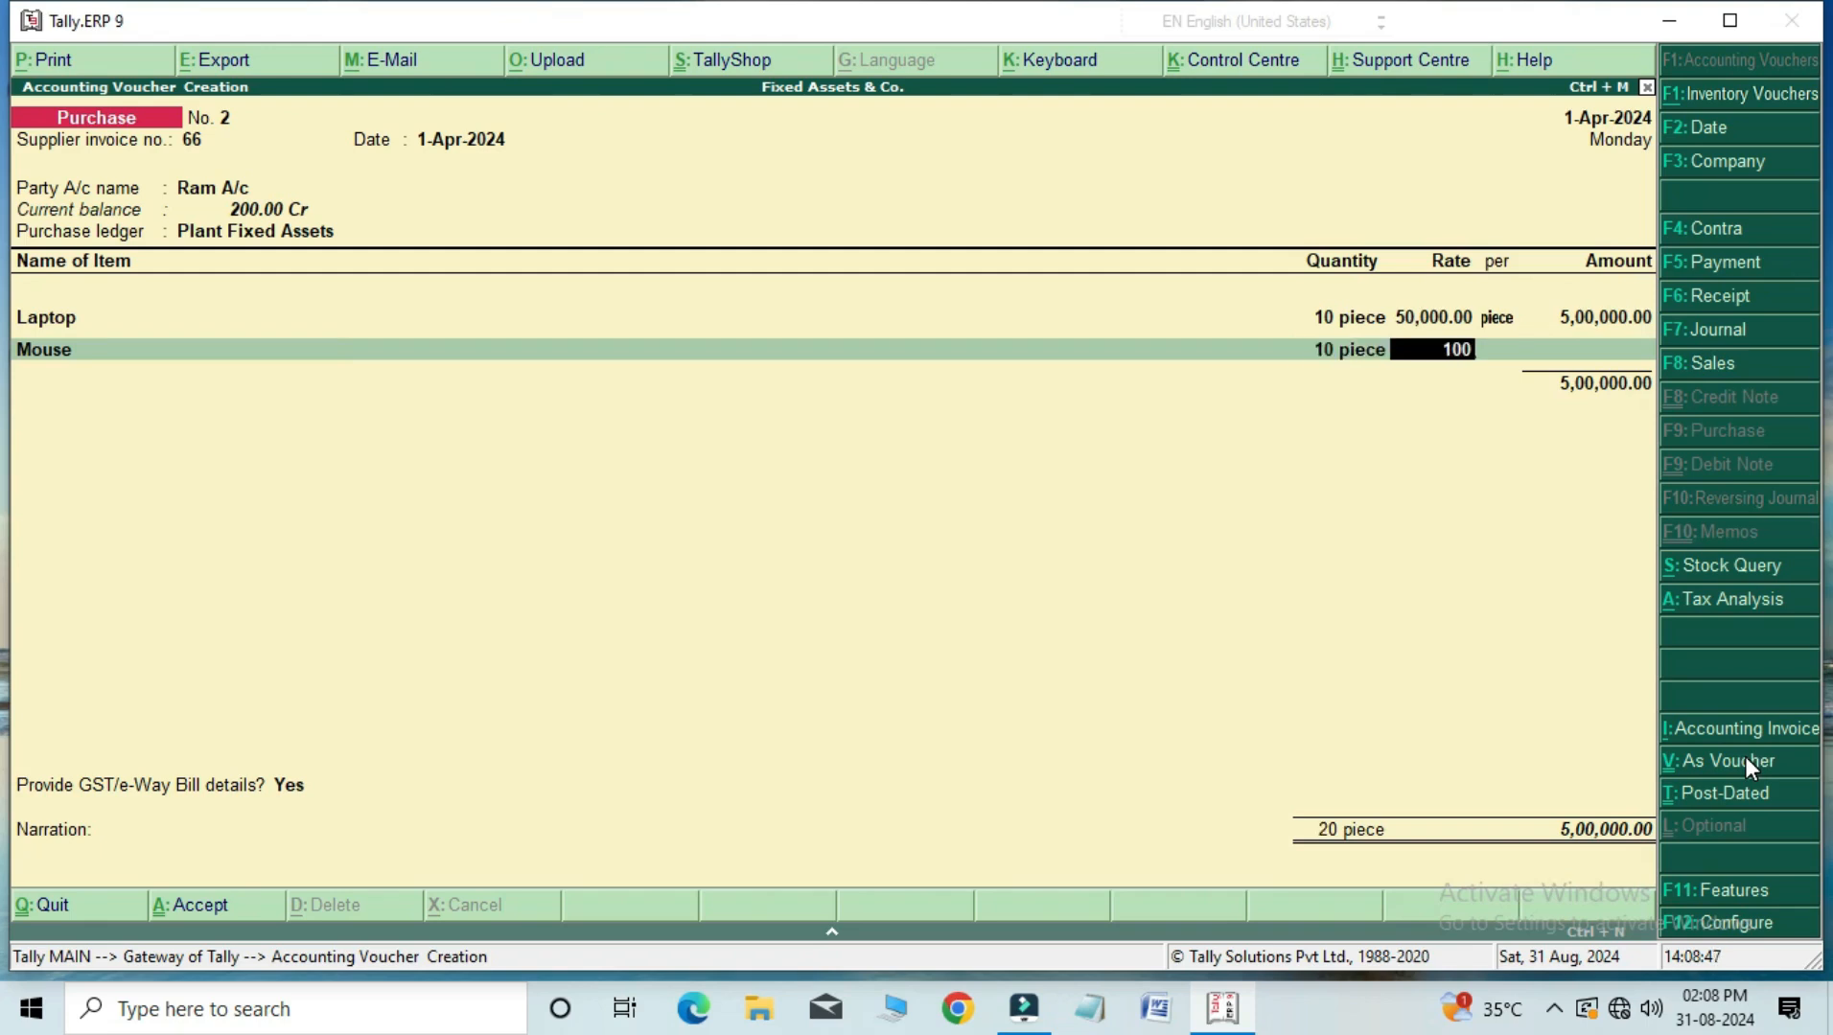
key("Return")
key("Return")
key("Return")
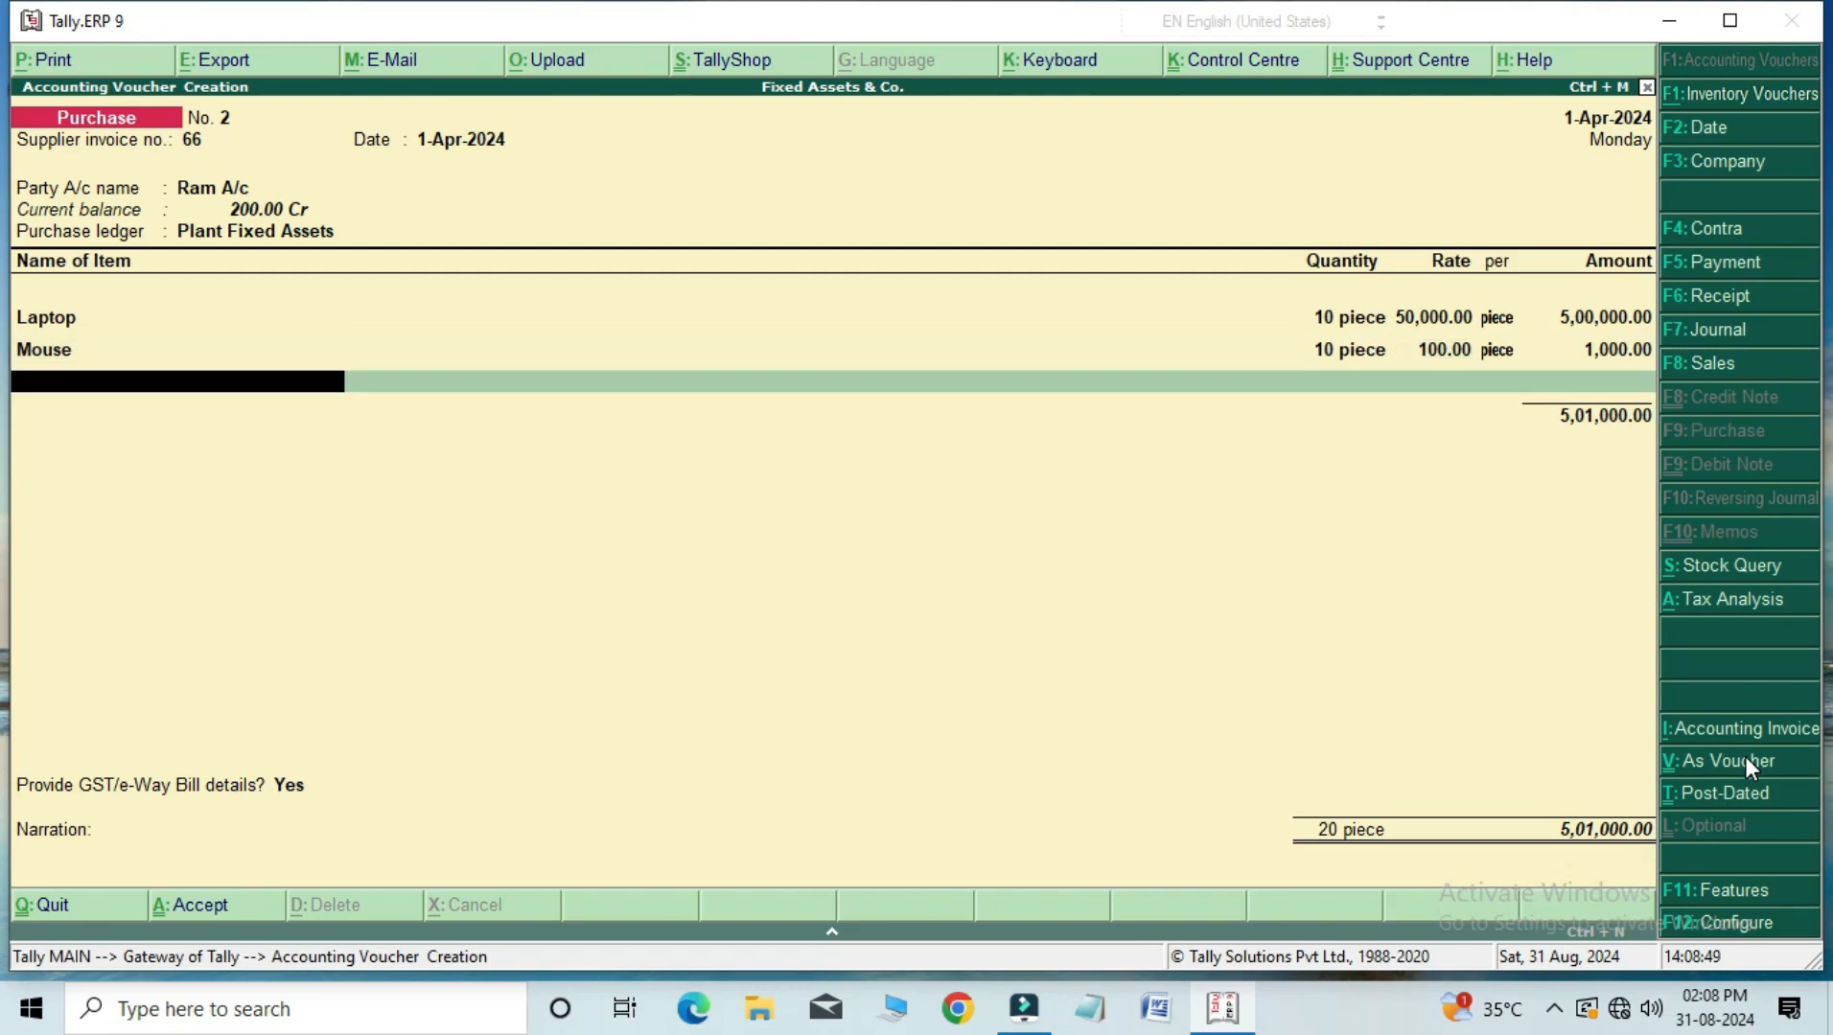
Step: Finish the item list and add the Cgst and Sgst ledgers with their calculated tax amounts to the invoice
key("Return")
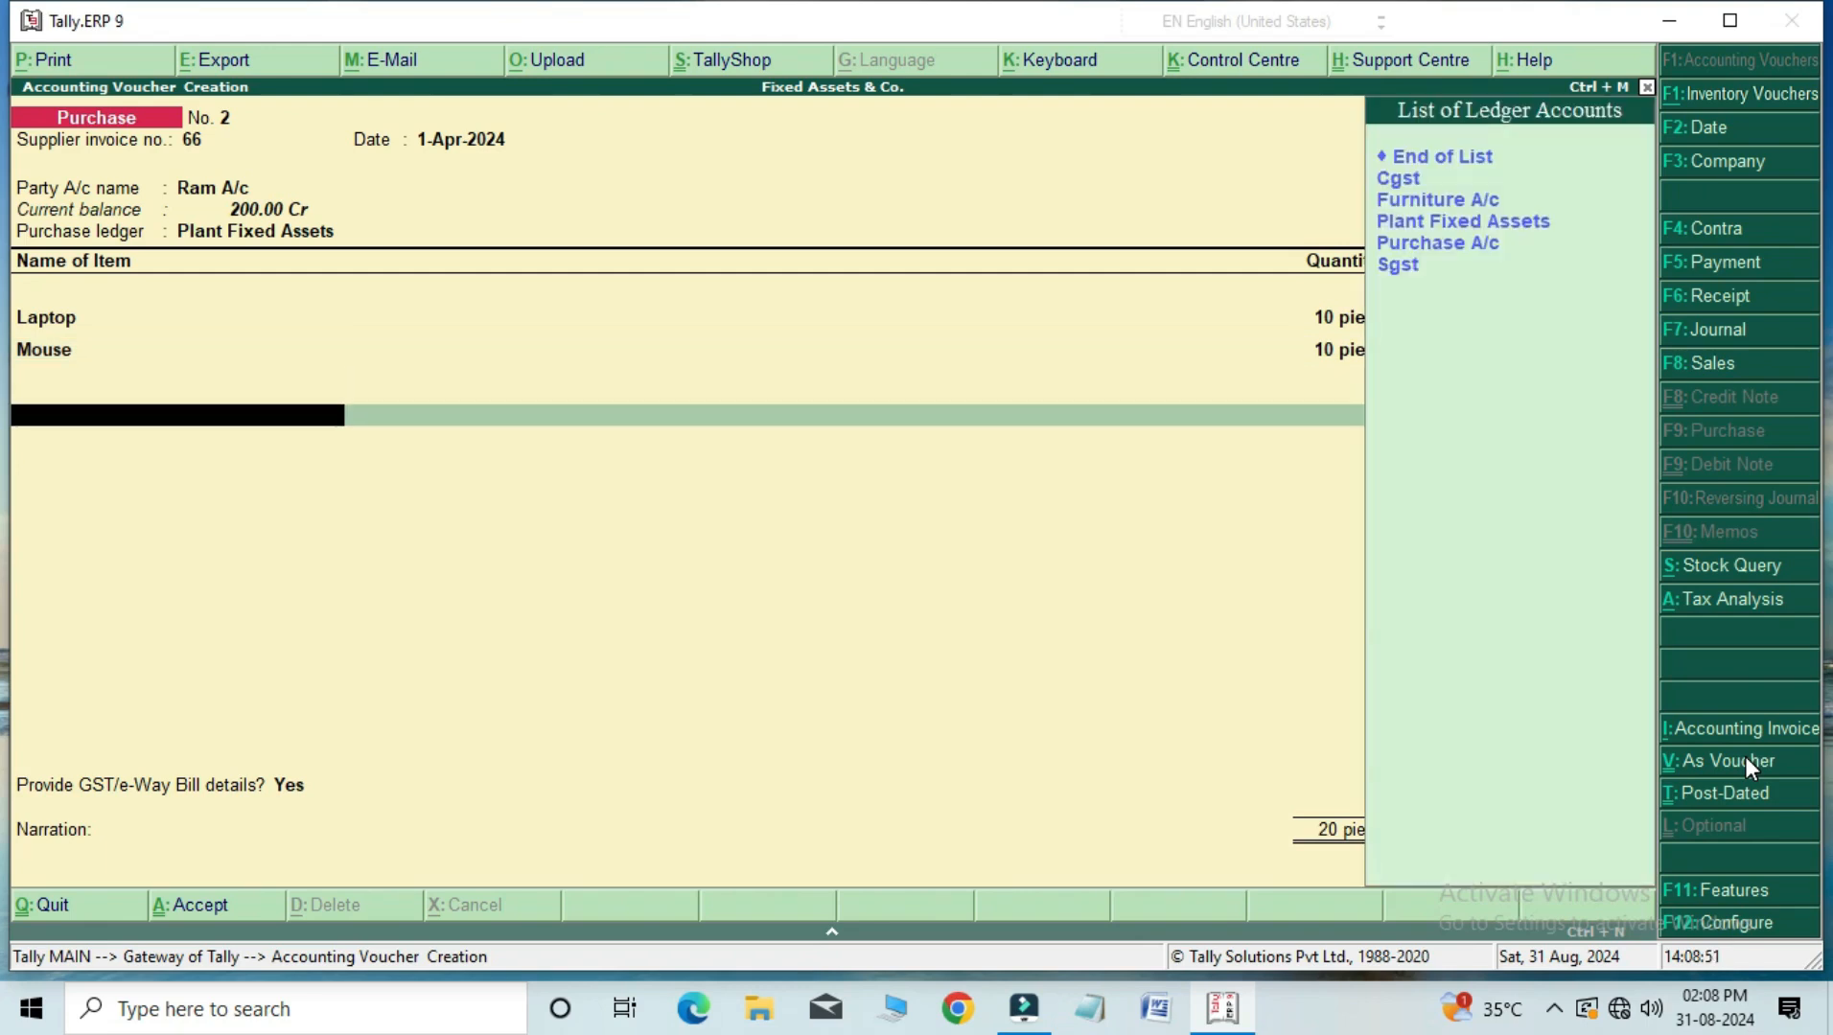
key("Down")
key("Return")
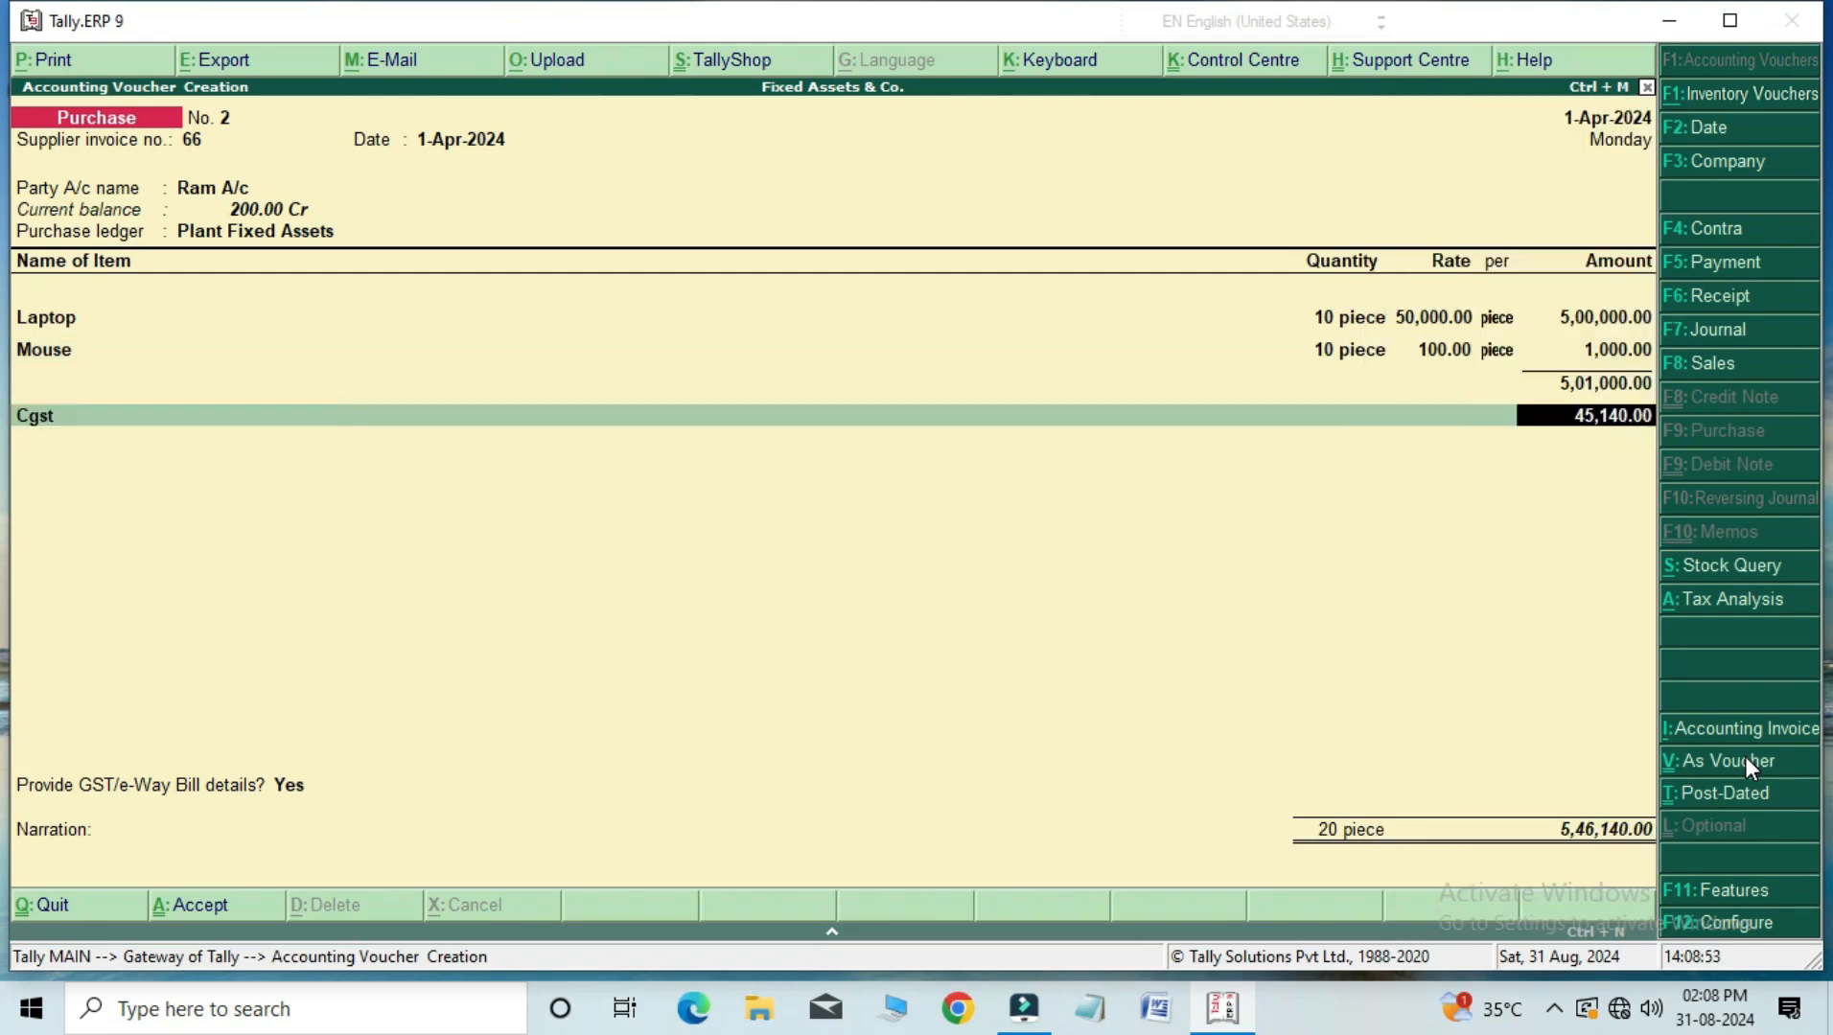
key("Return")
key("Down")
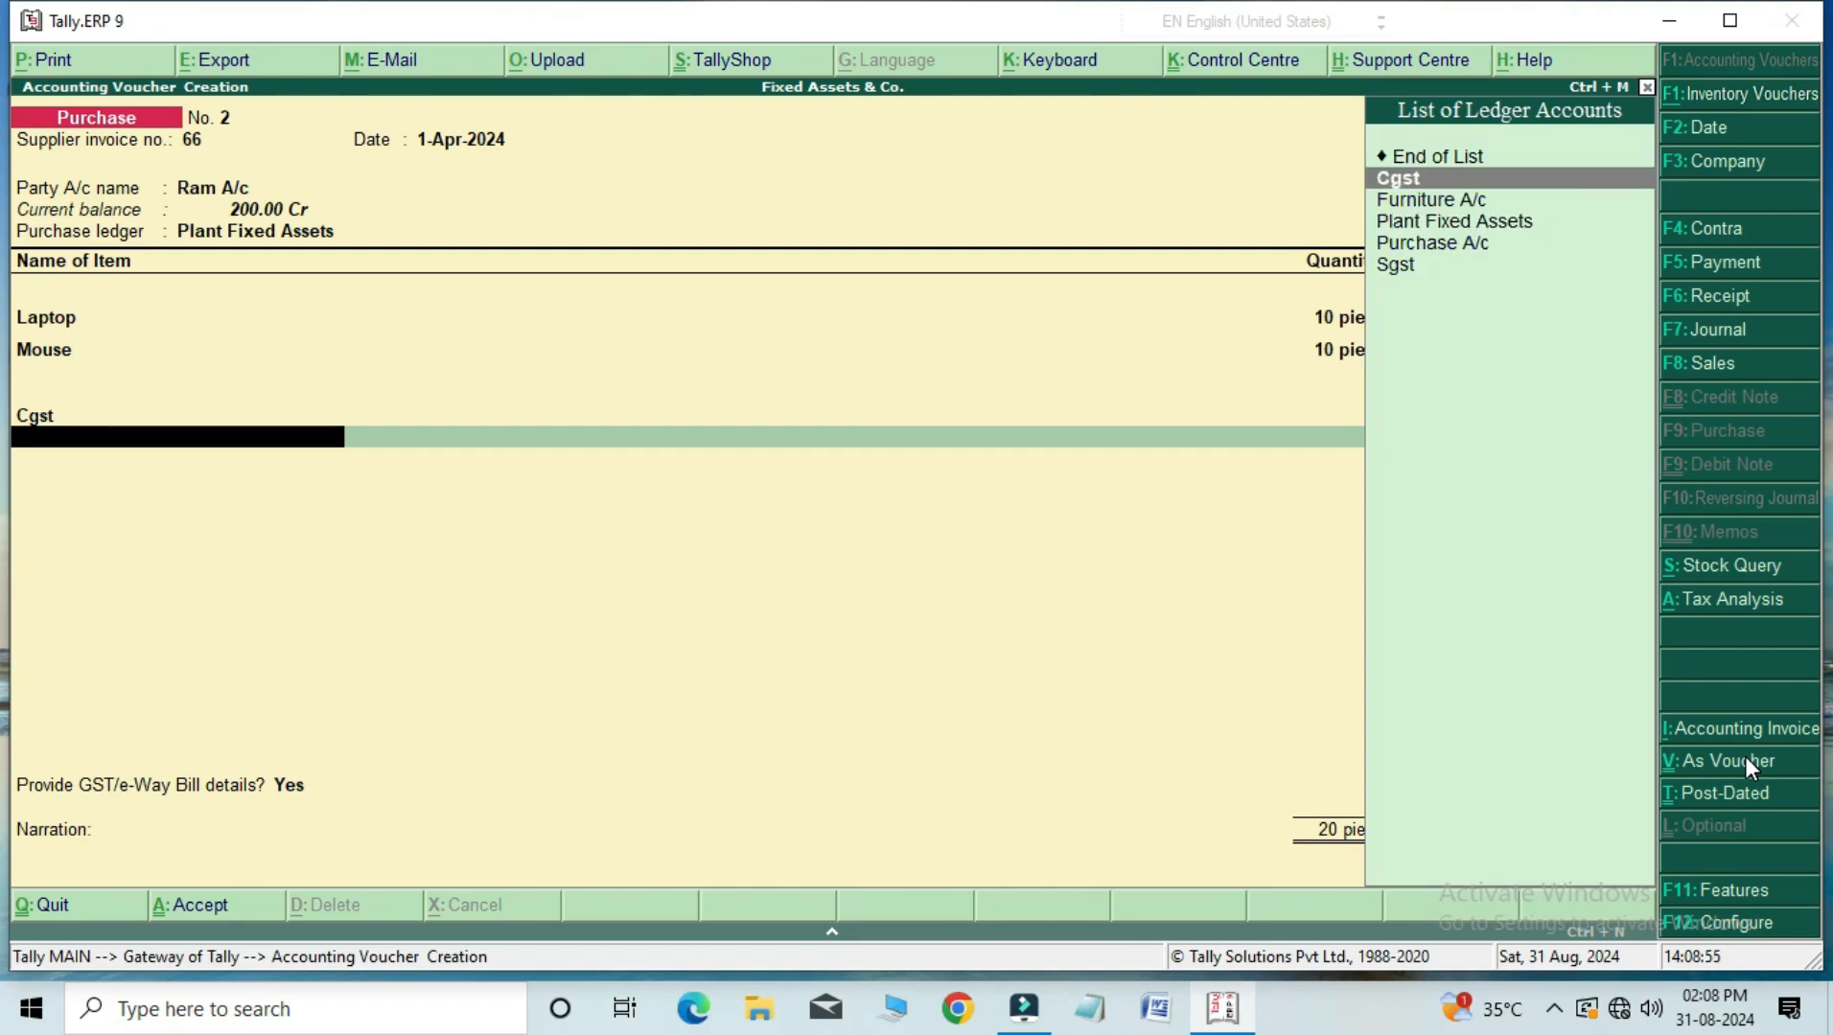
key("Down")
key("Down")
key("Down")
key("Down")
key("Return")
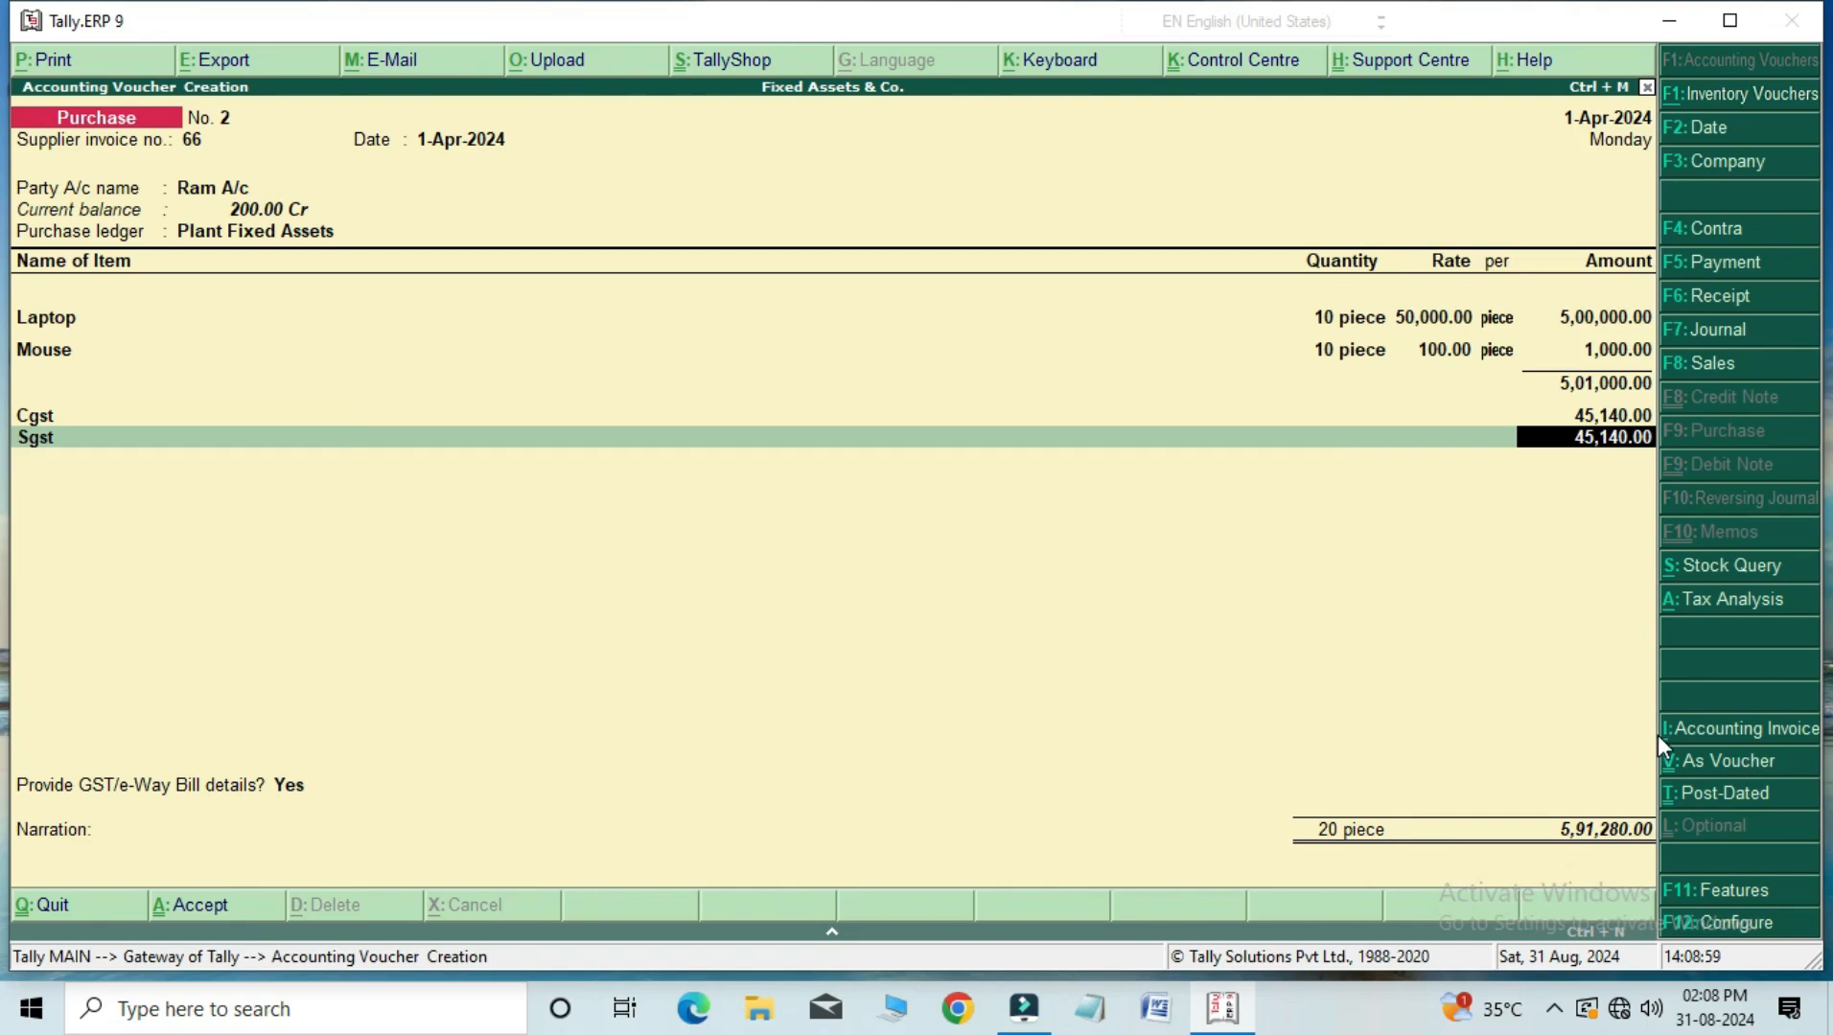
Step: Check the invoice's detailed tax analysis for the central and state tax rates on Laptop and Mouse
left_click(1732, 608)
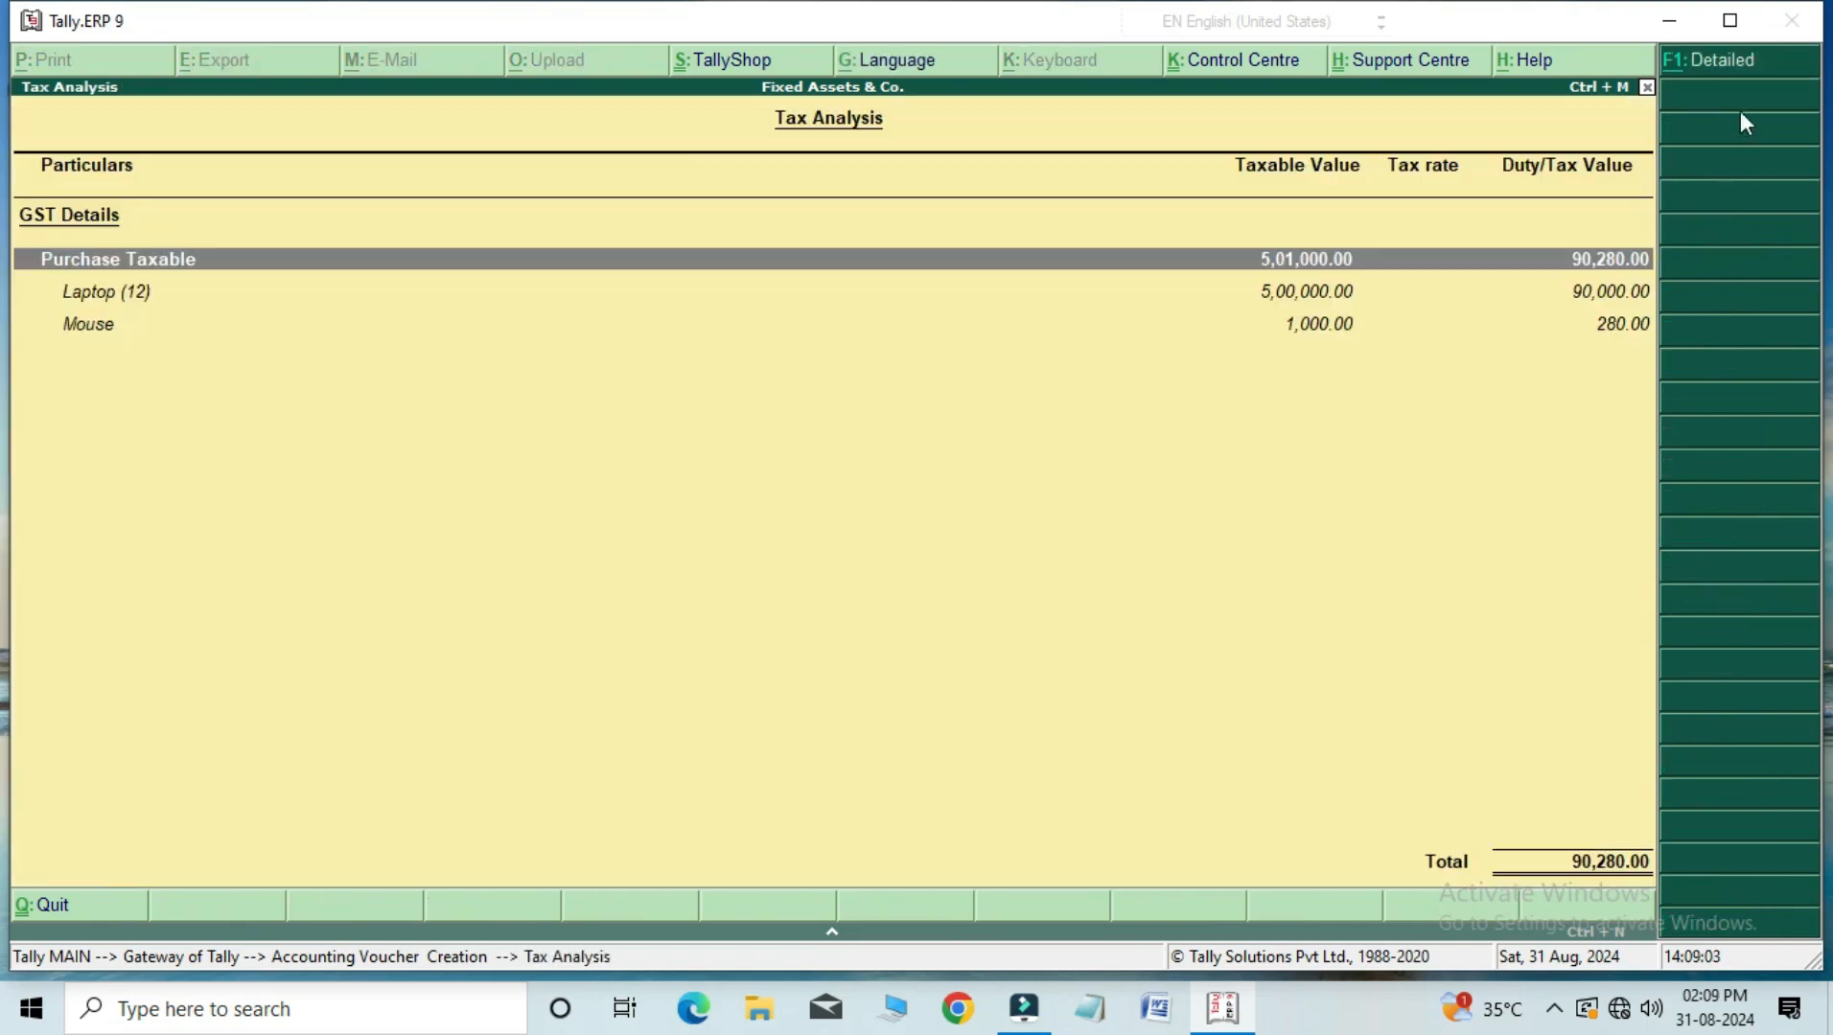
left_click(1720, 61)
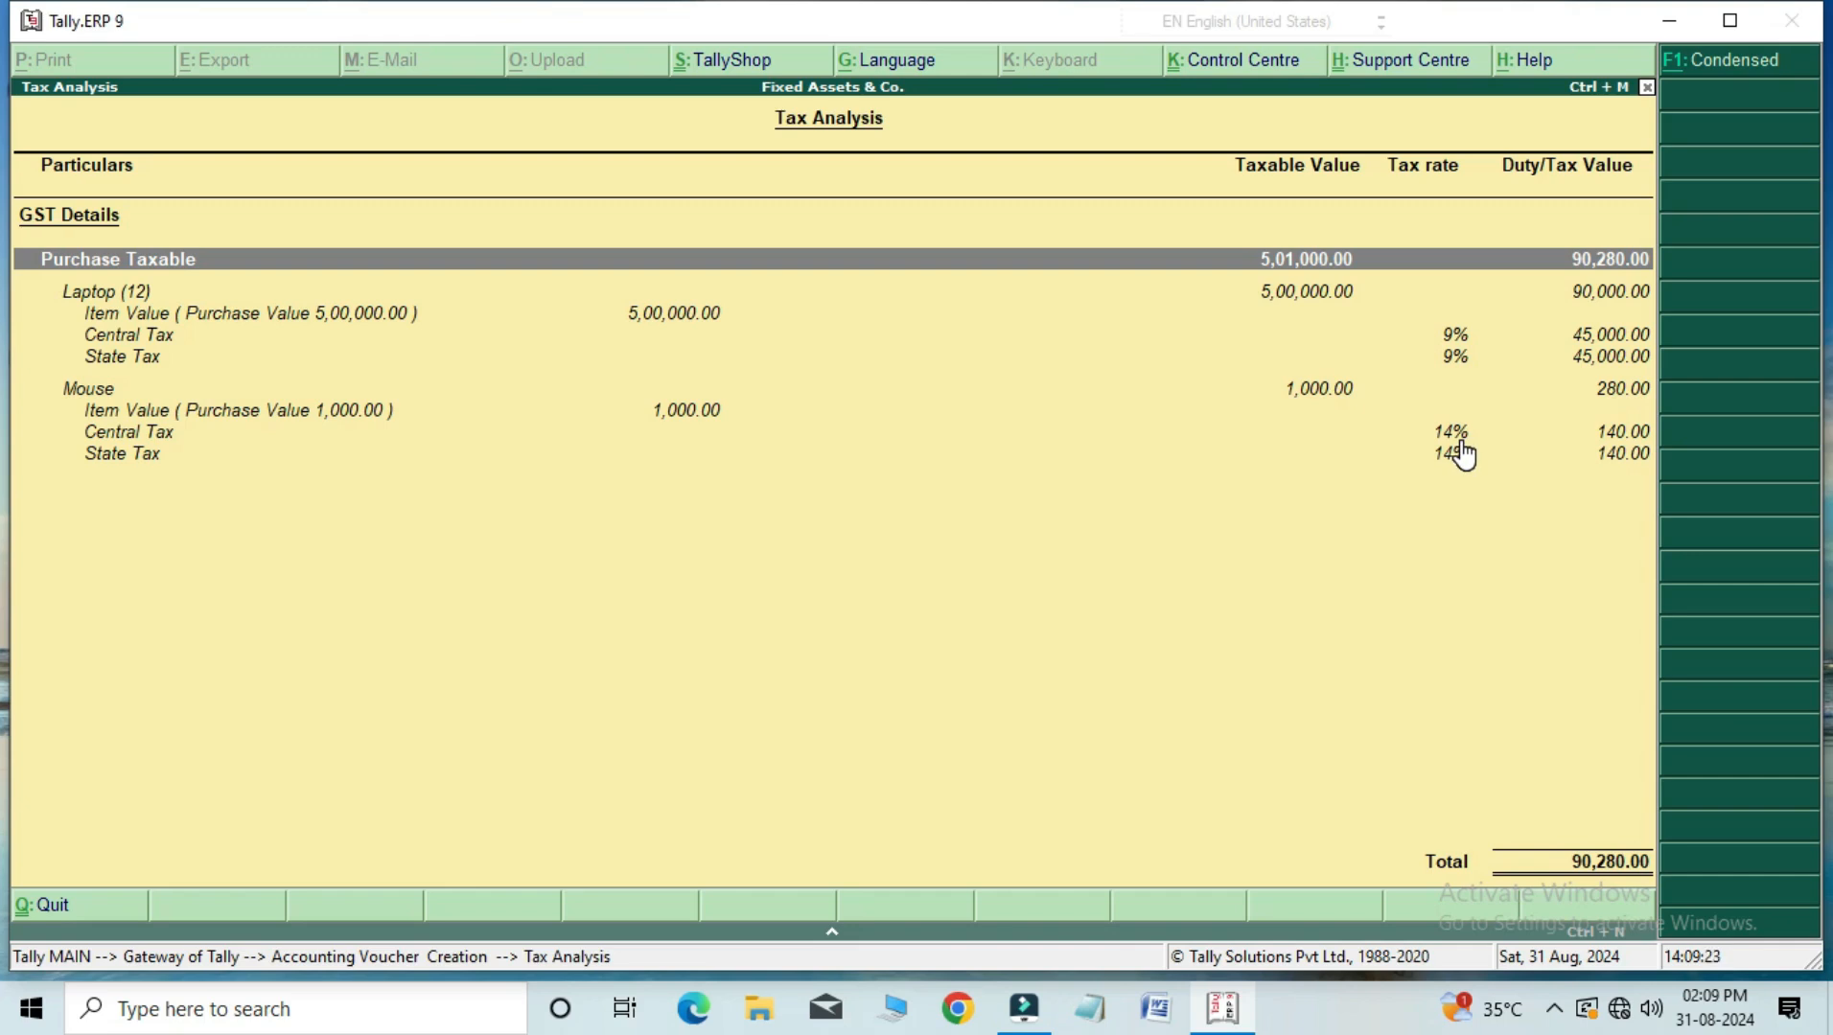
key("Escape")
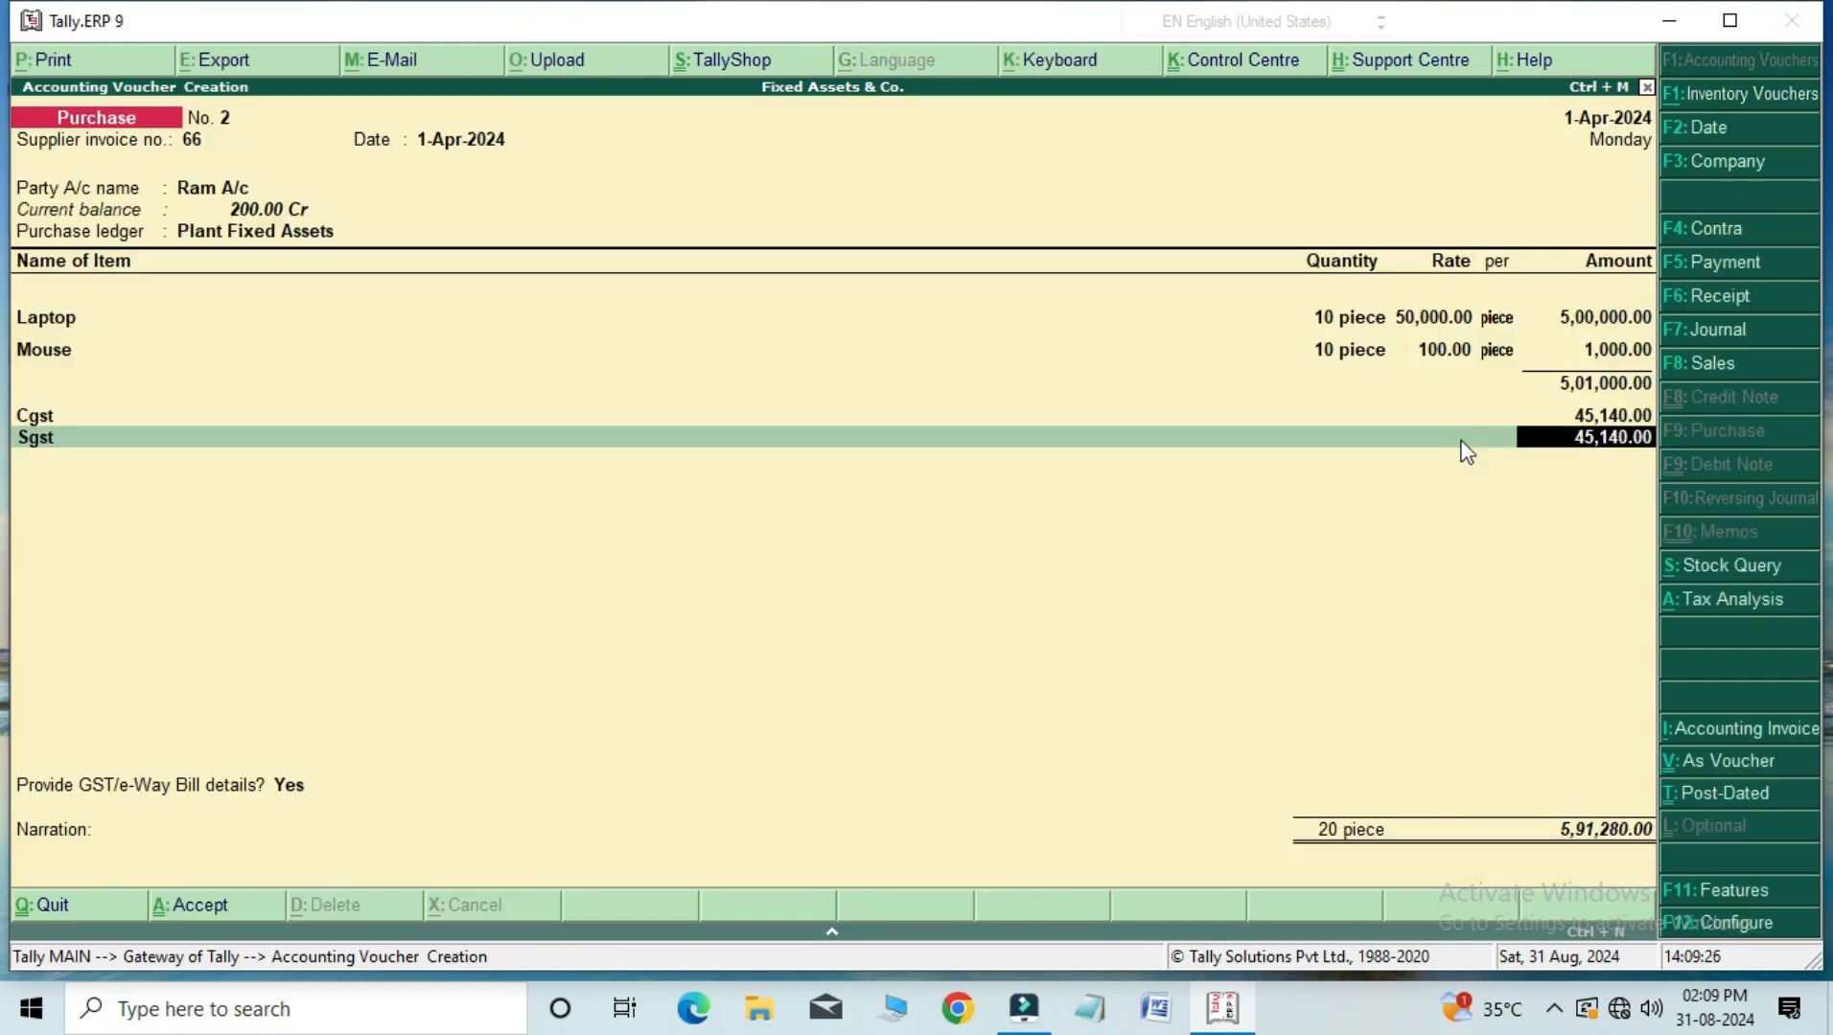
Step: Set Provide GST/e-Way Bill details to No, save the purchase invoice and return to the Gateway of Tally
key("Return")
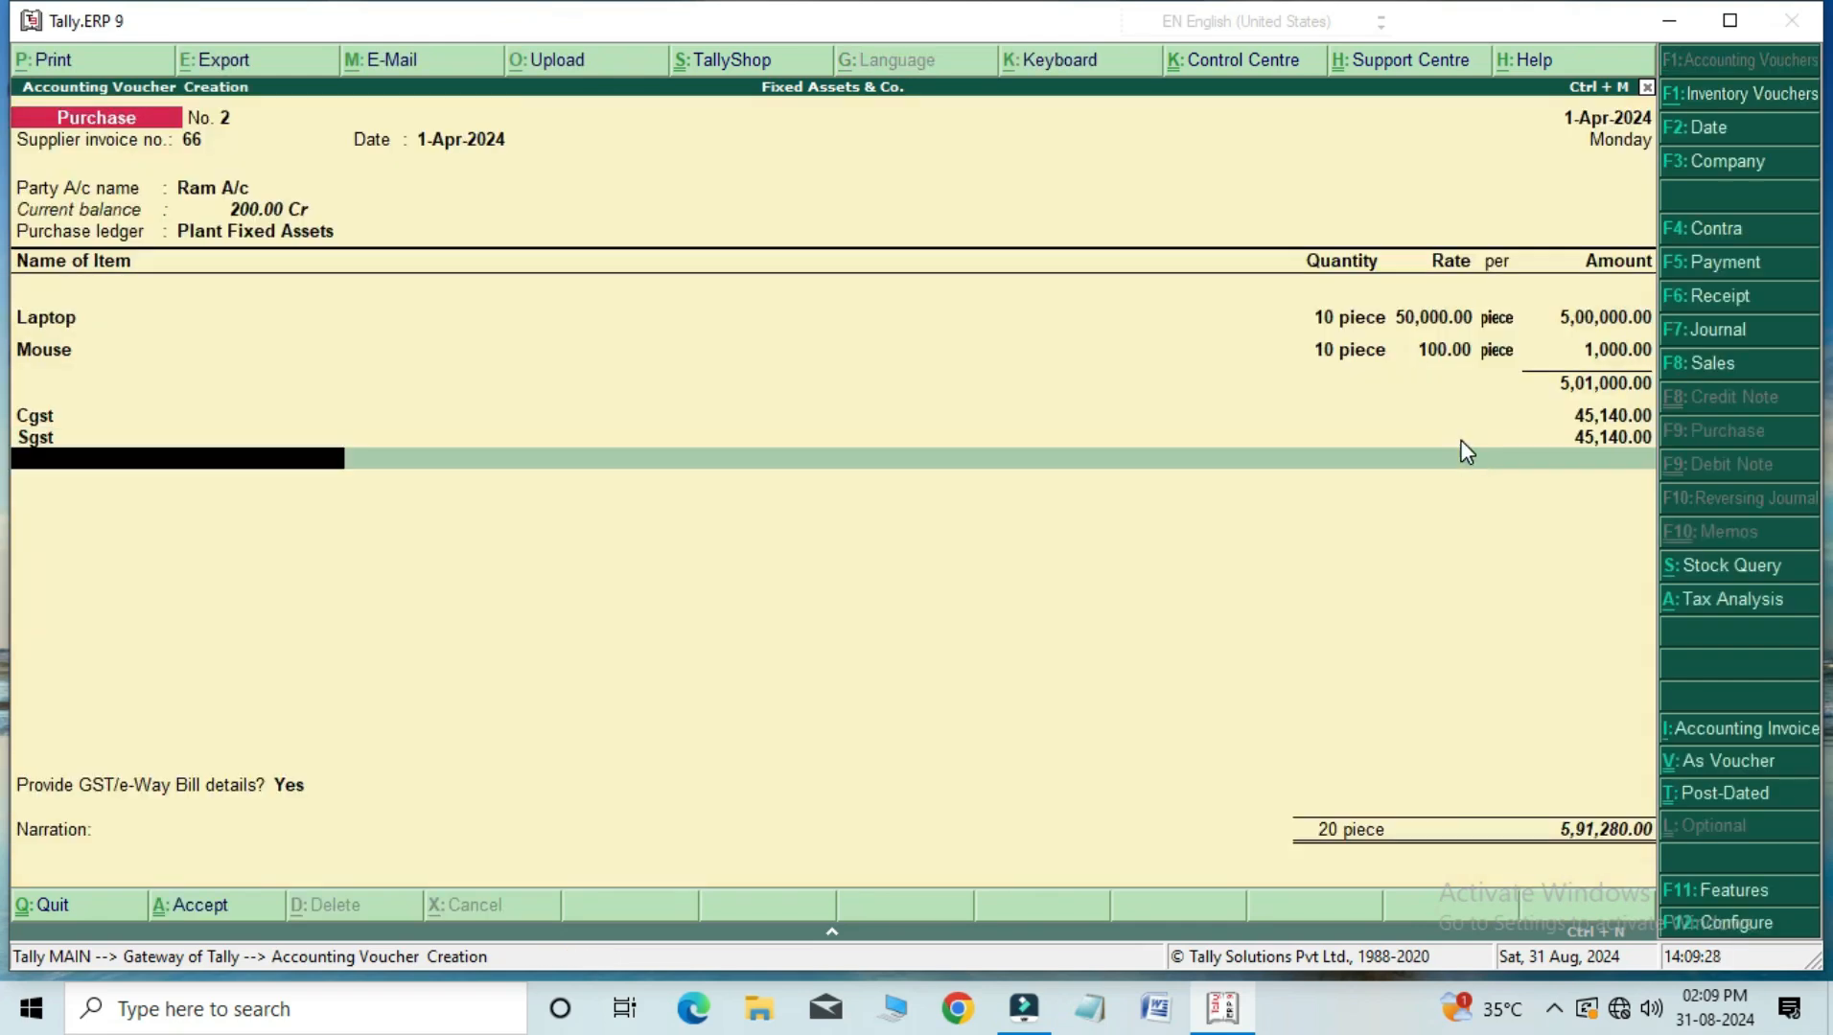
key("Return")
key("Up")
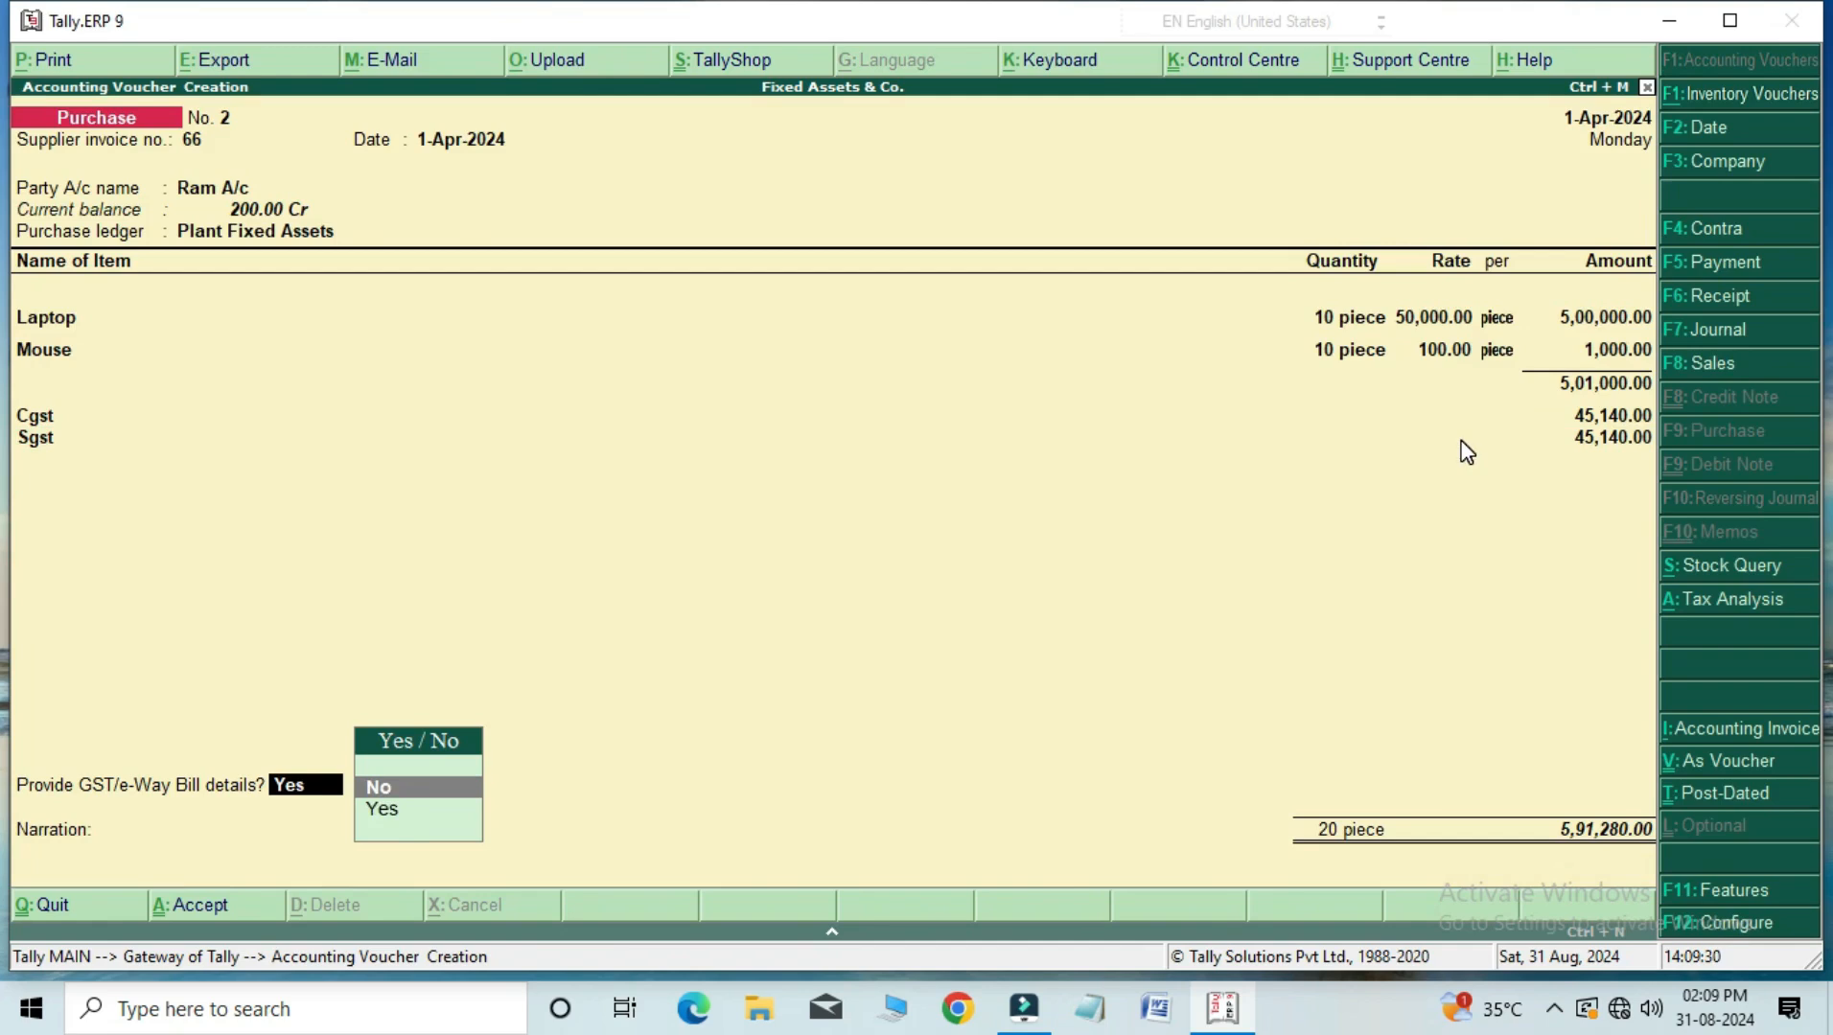
key("Return")
key("Return")
key("Return")
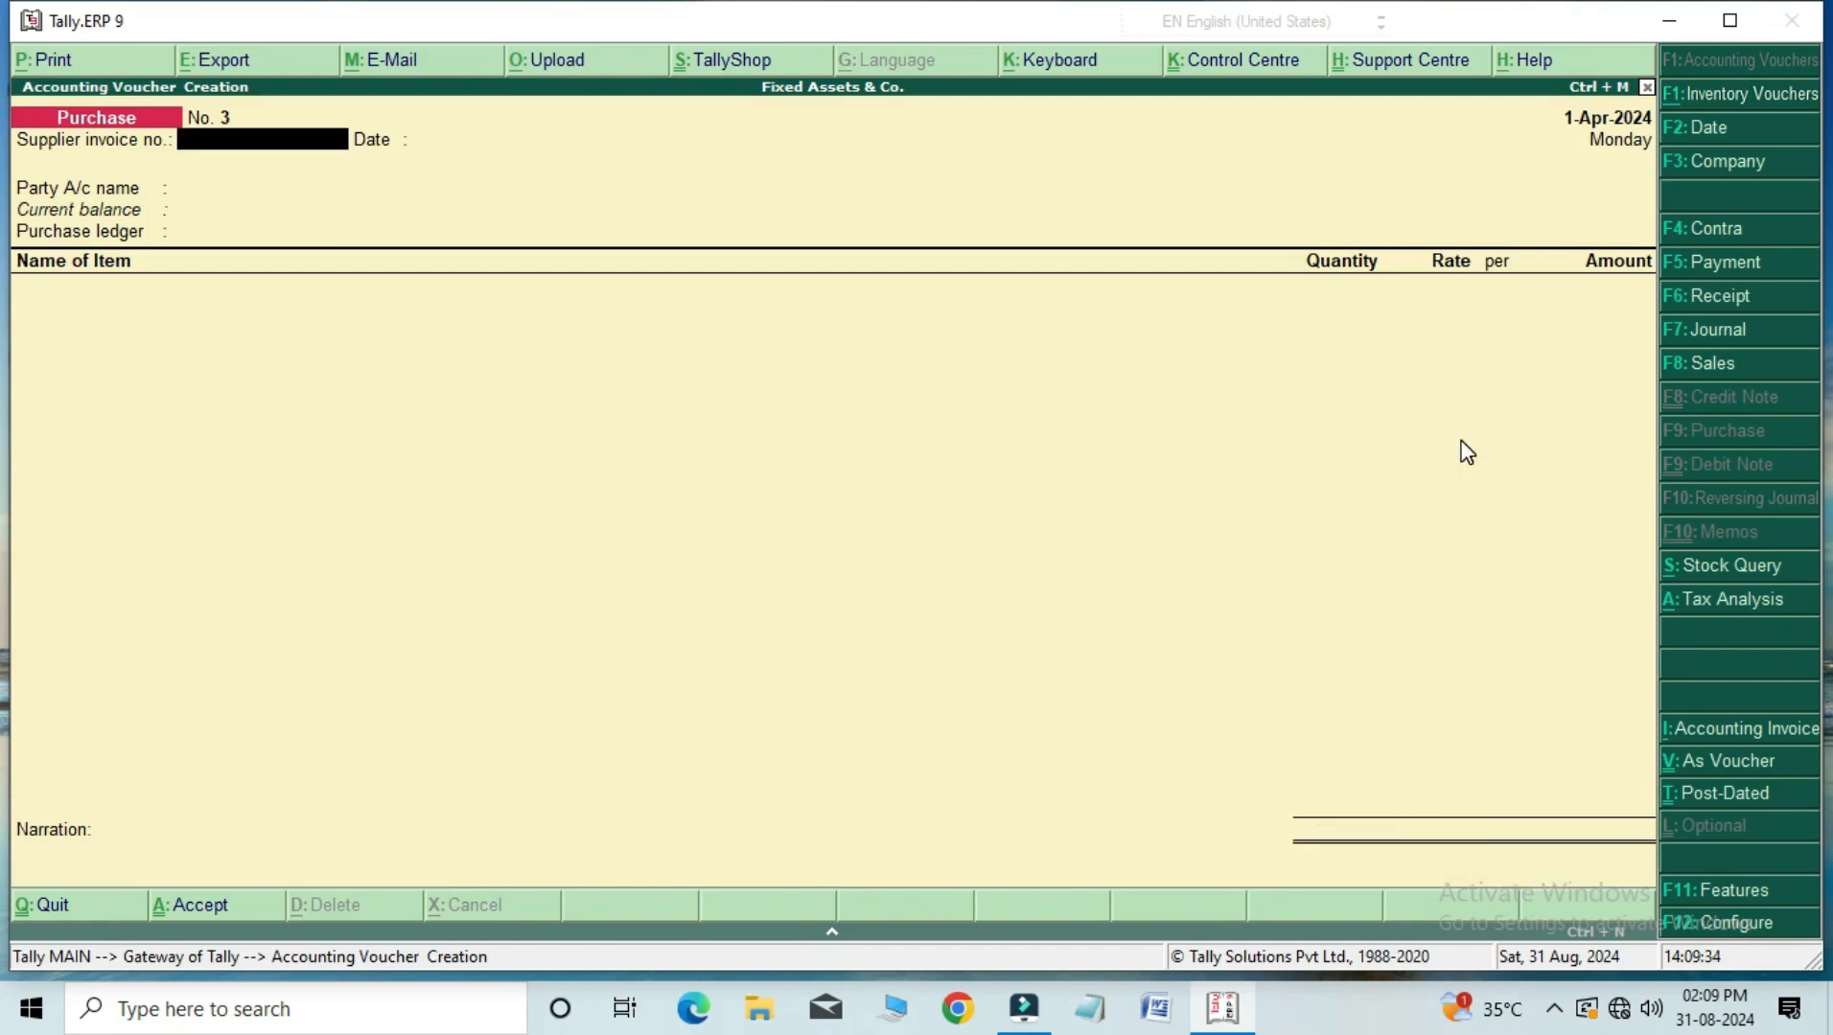
key("Escape")
key("Return")
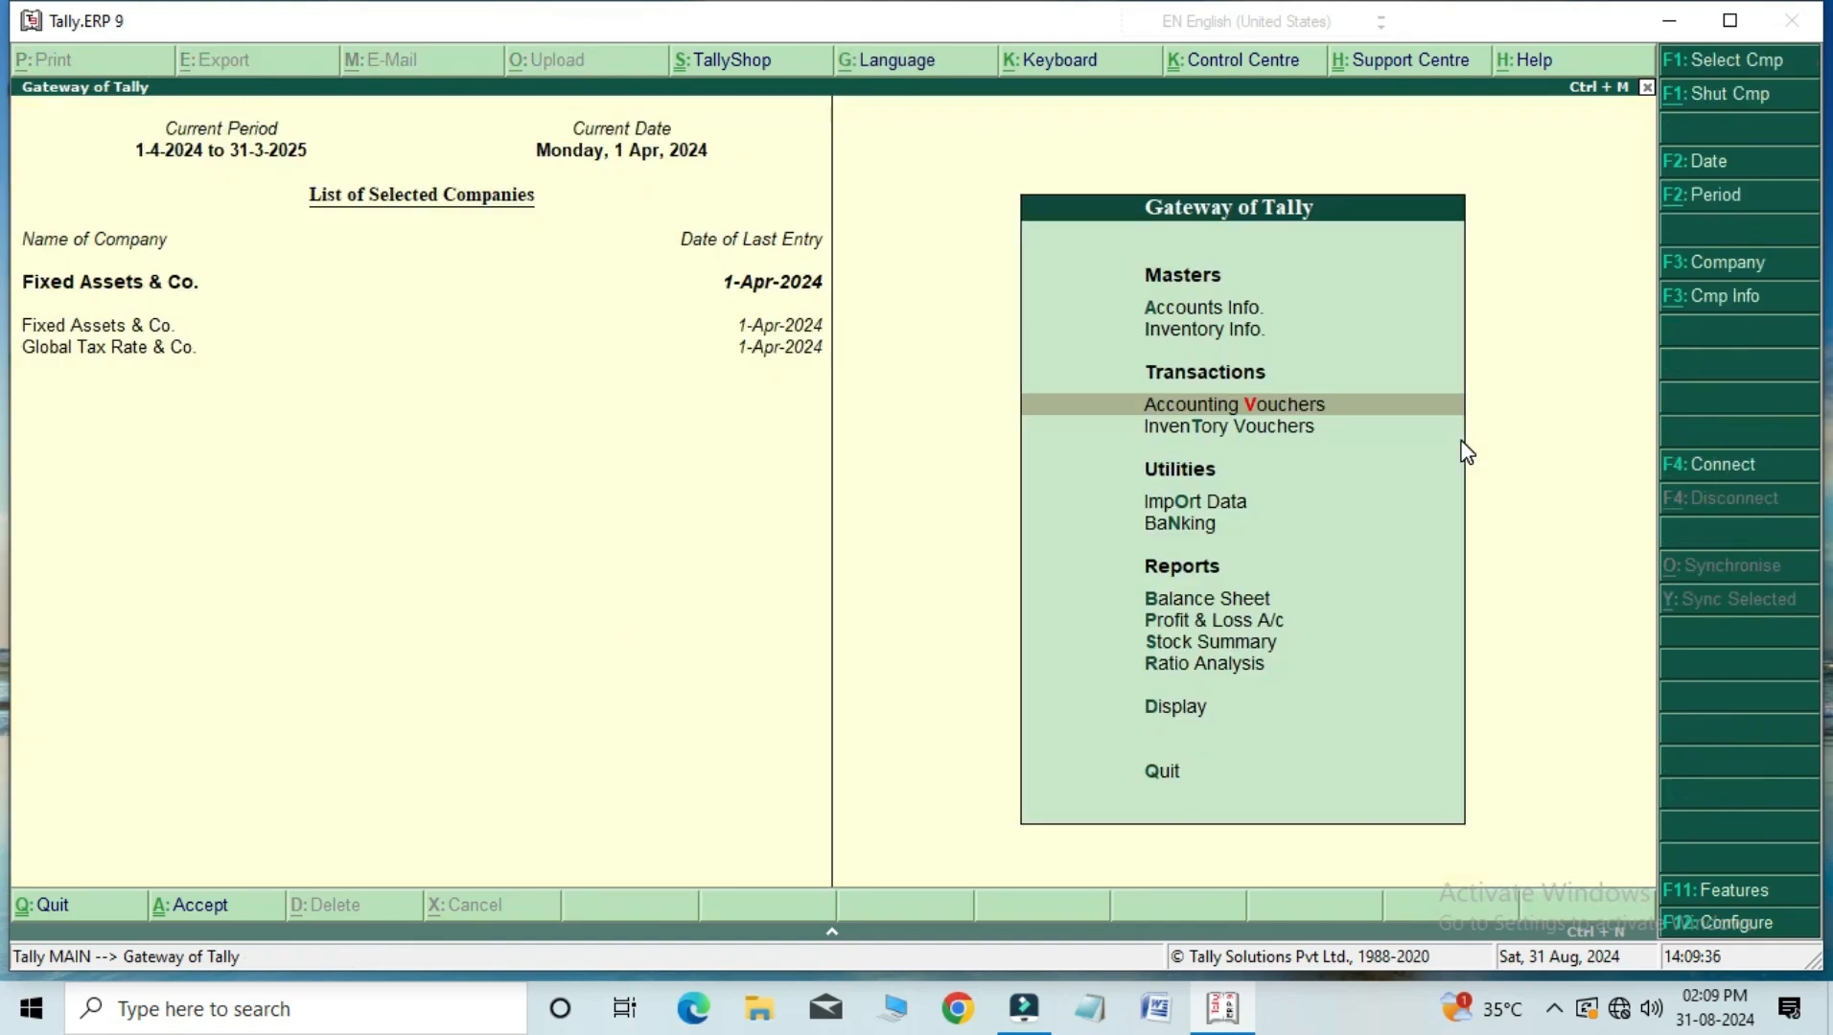
Step: Open the Balance Sheet in detailed view and examine the entries under Fixed Assets and Current Assets
key("Down")
key("Down")
key("Down")
key("Down")
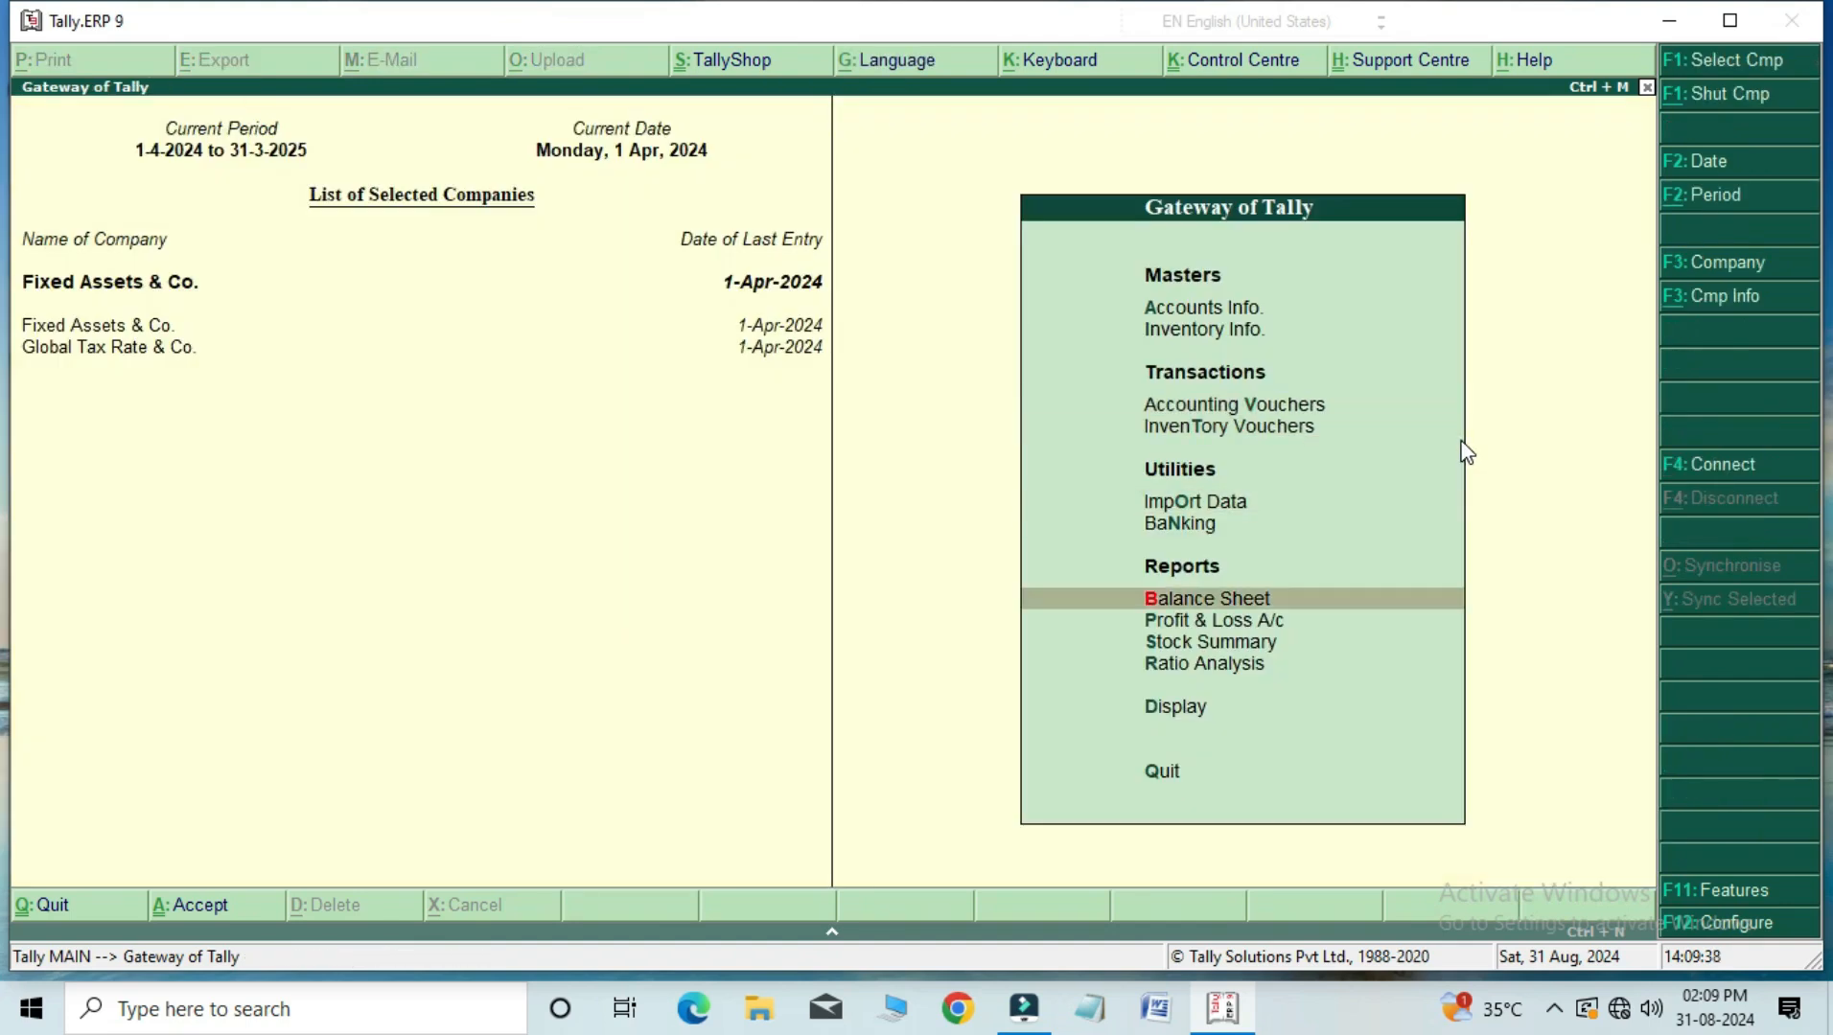
key("Return")
key("Right")
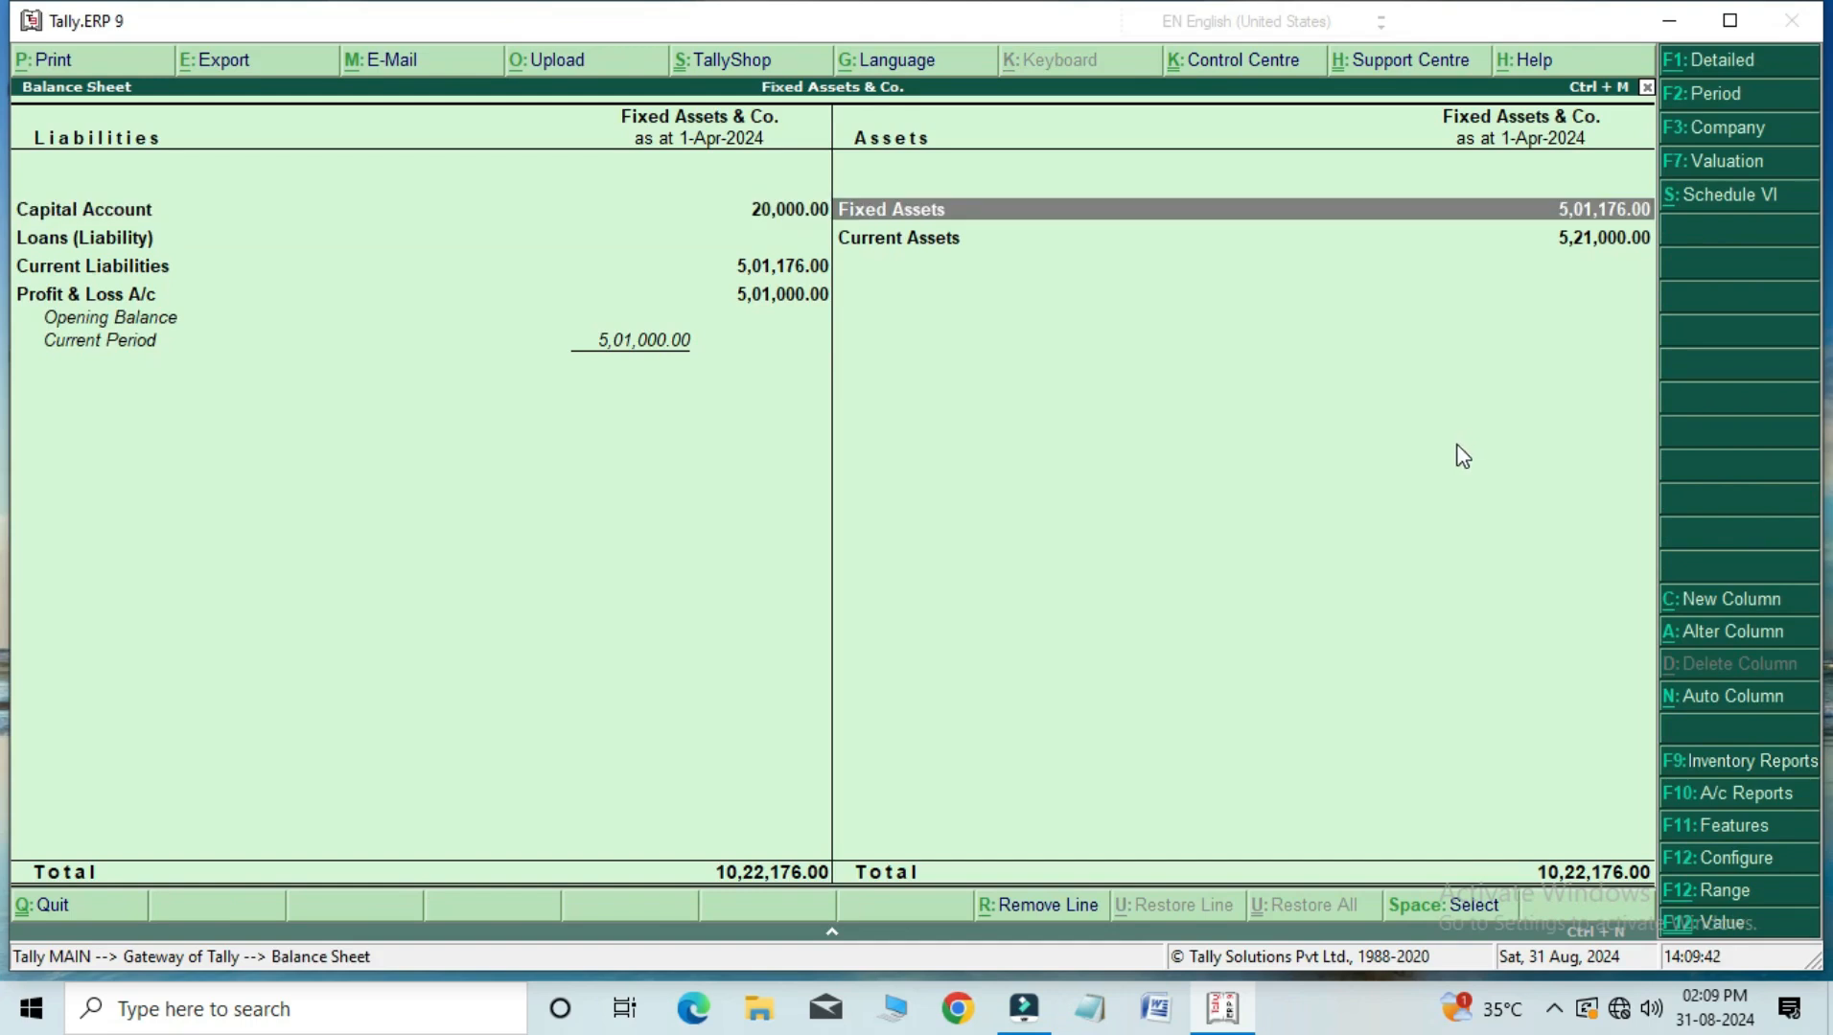
left_click(1726, 67)
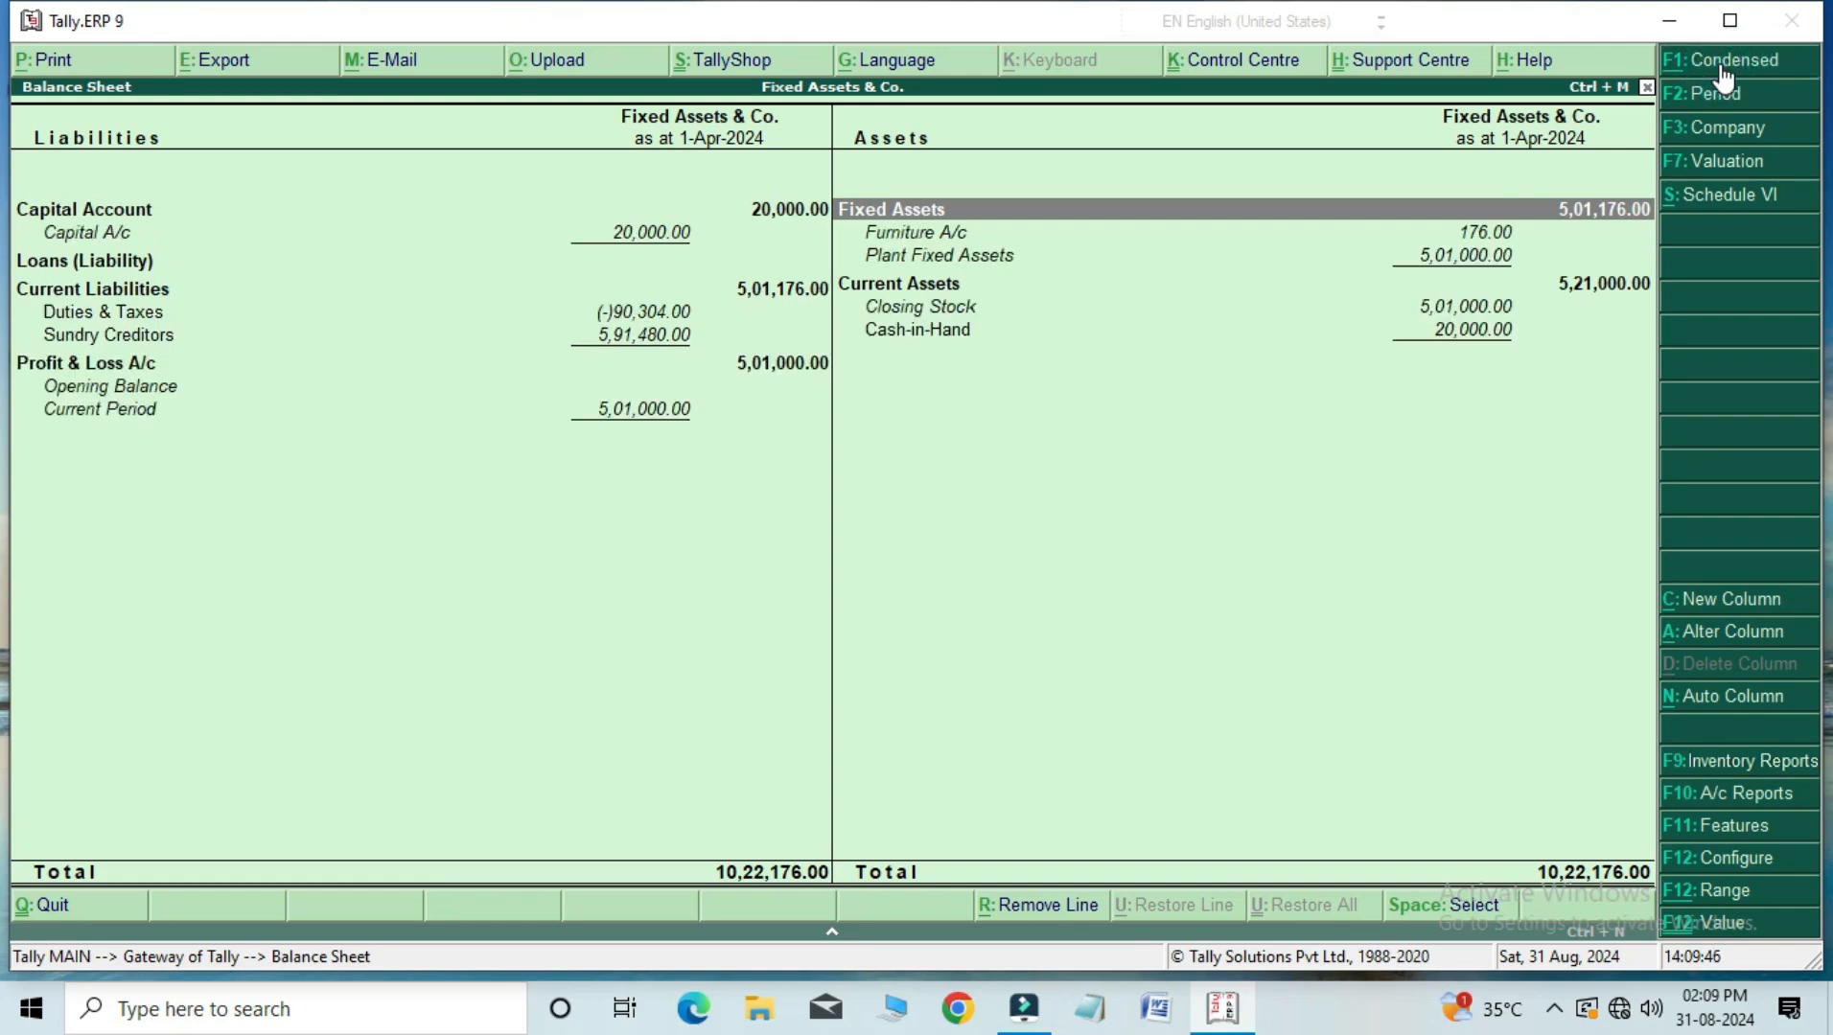
key("Down")
key("Down")
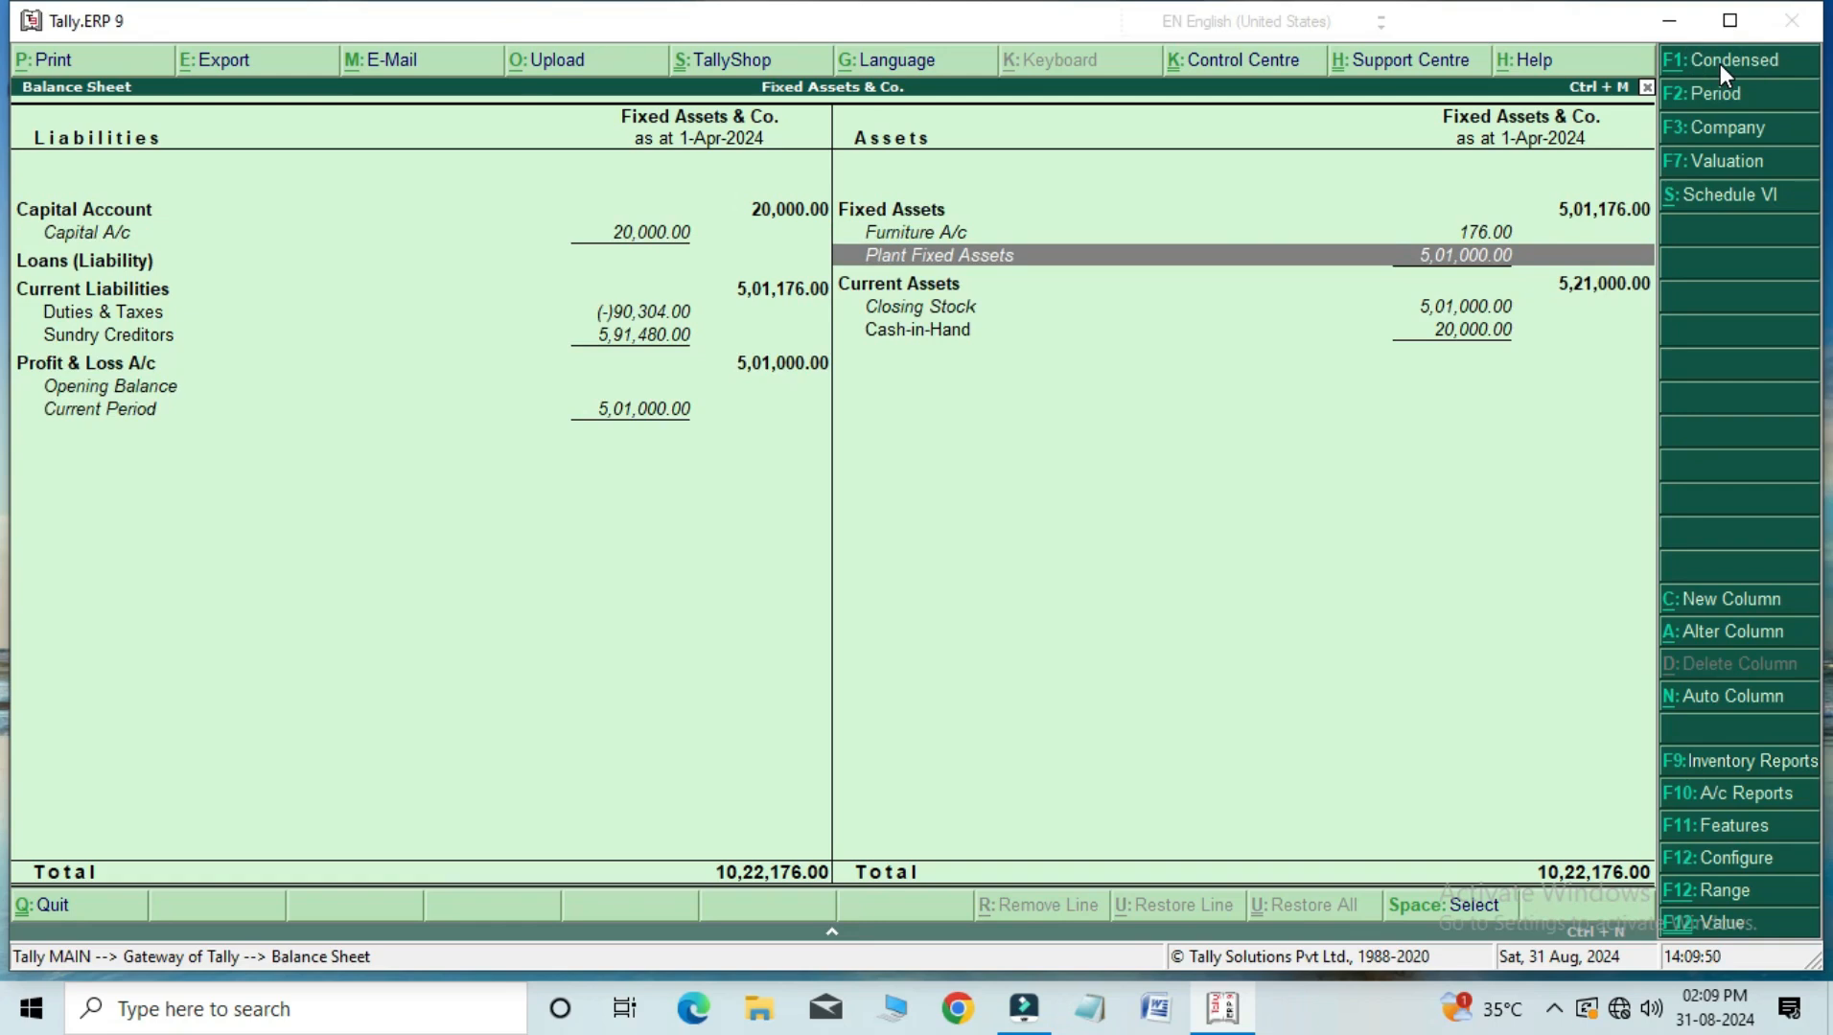
key("Down")
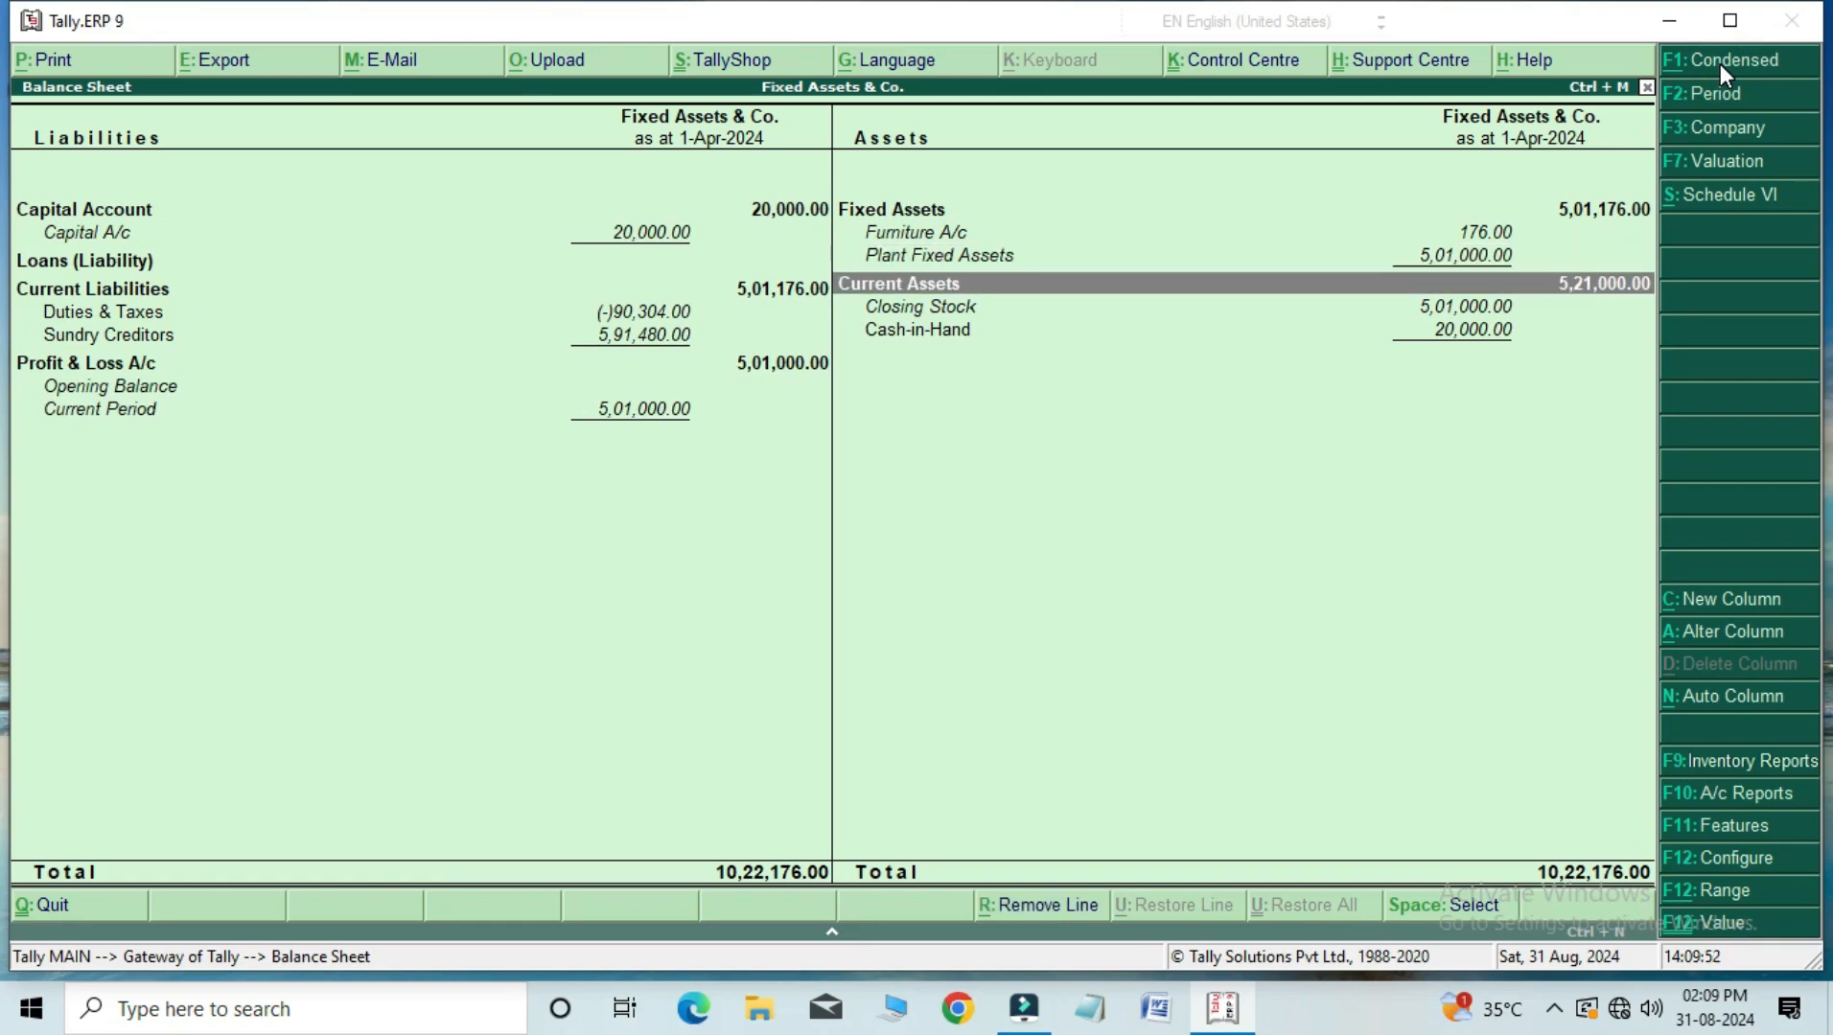
key("Down")
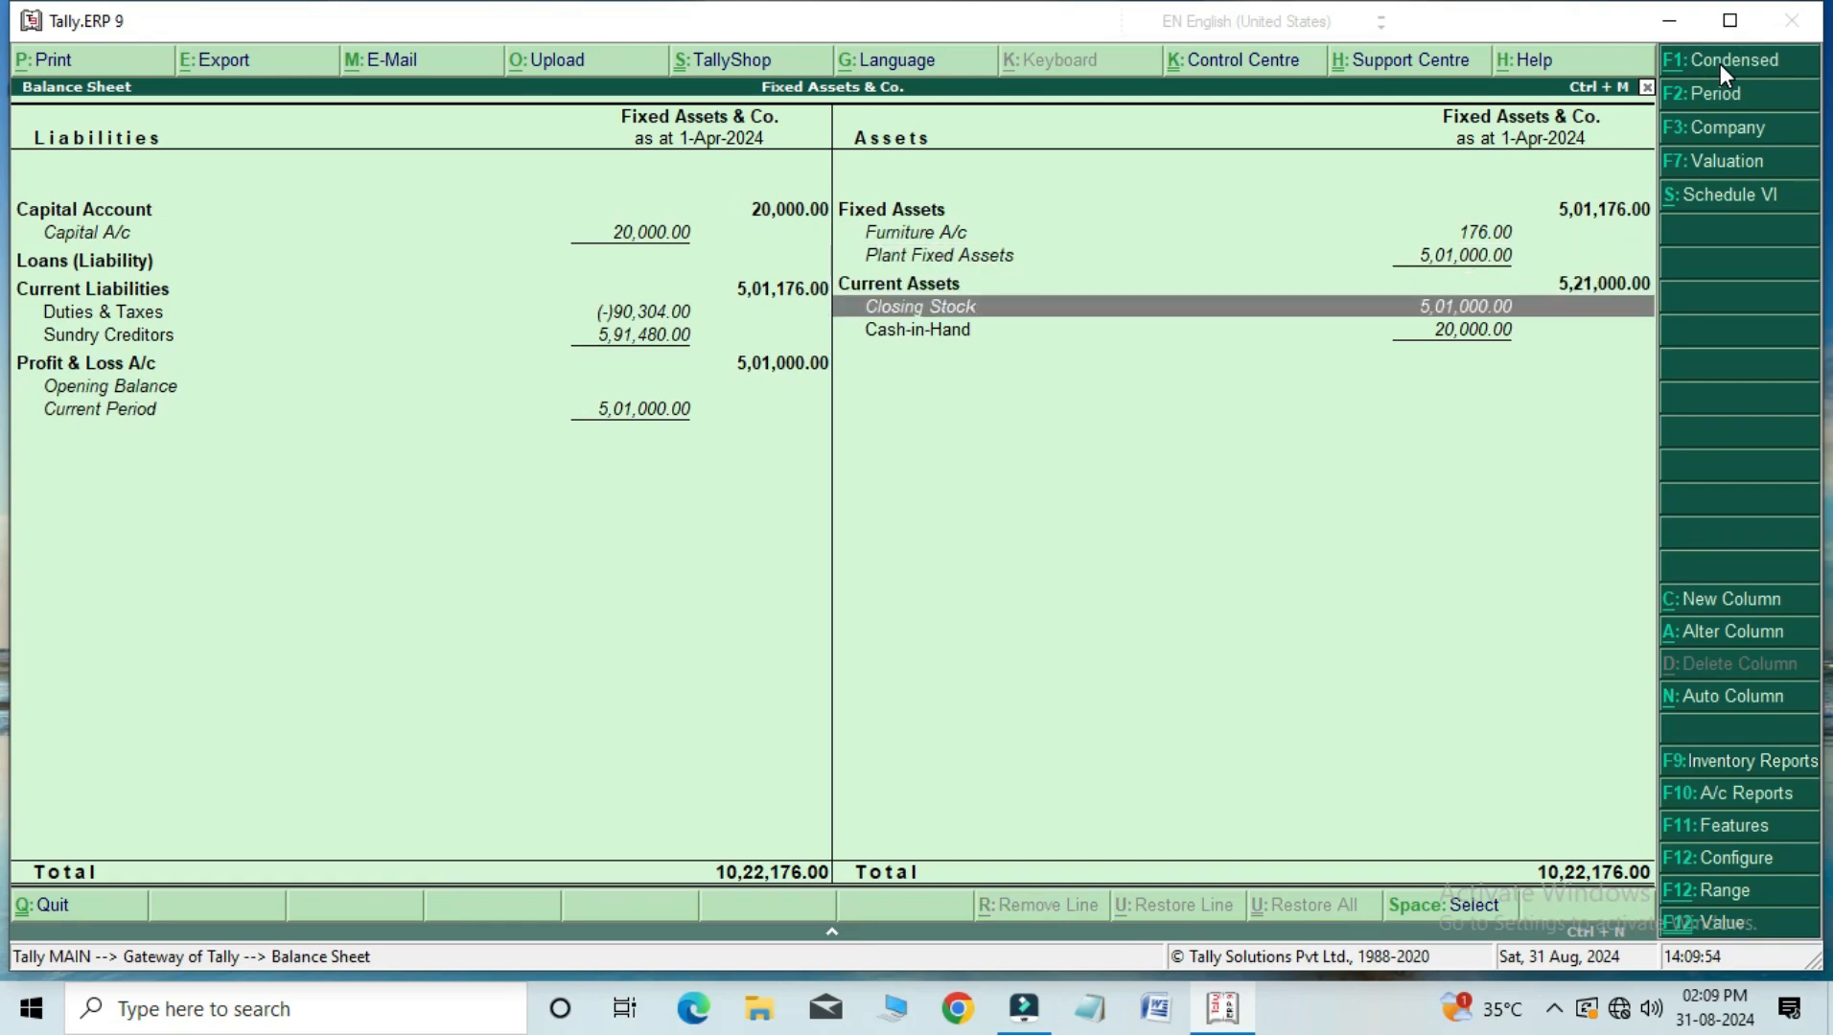
key("Down")
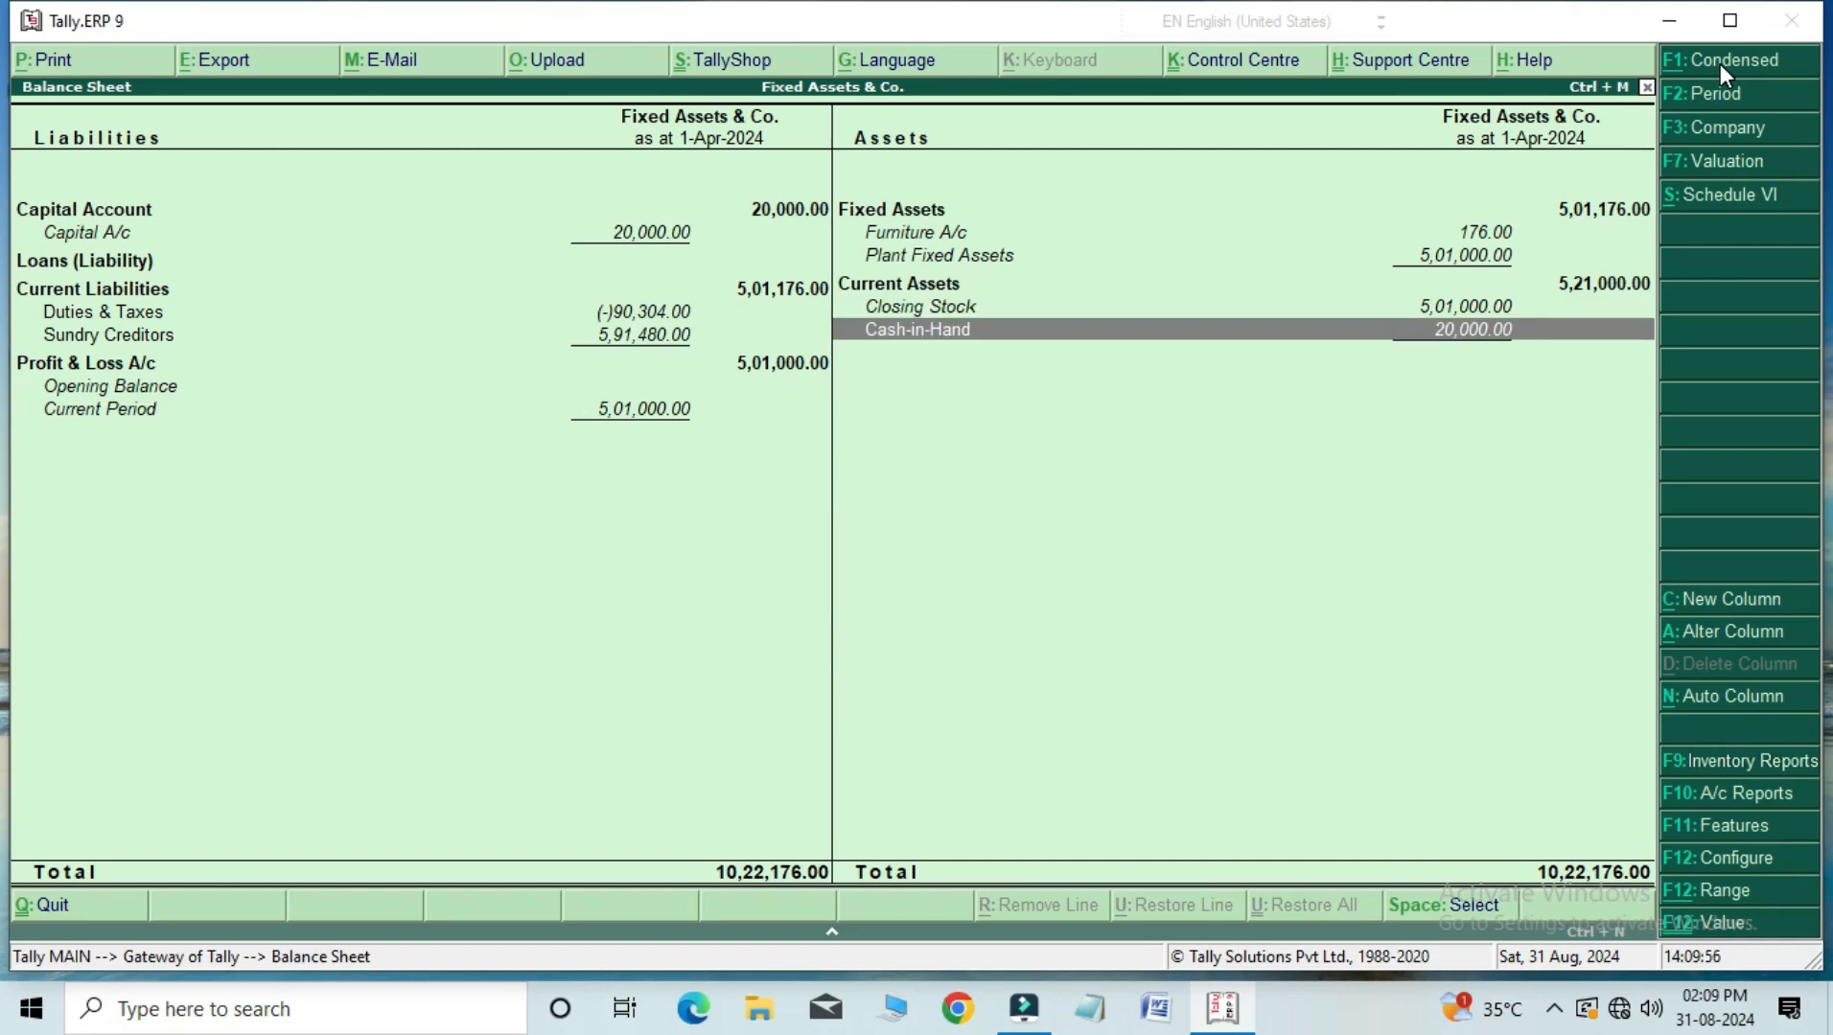
Step: Examine the Cgst and Sgst balances under Duties & Taxes, then close the Balance Sheet
key("Left")
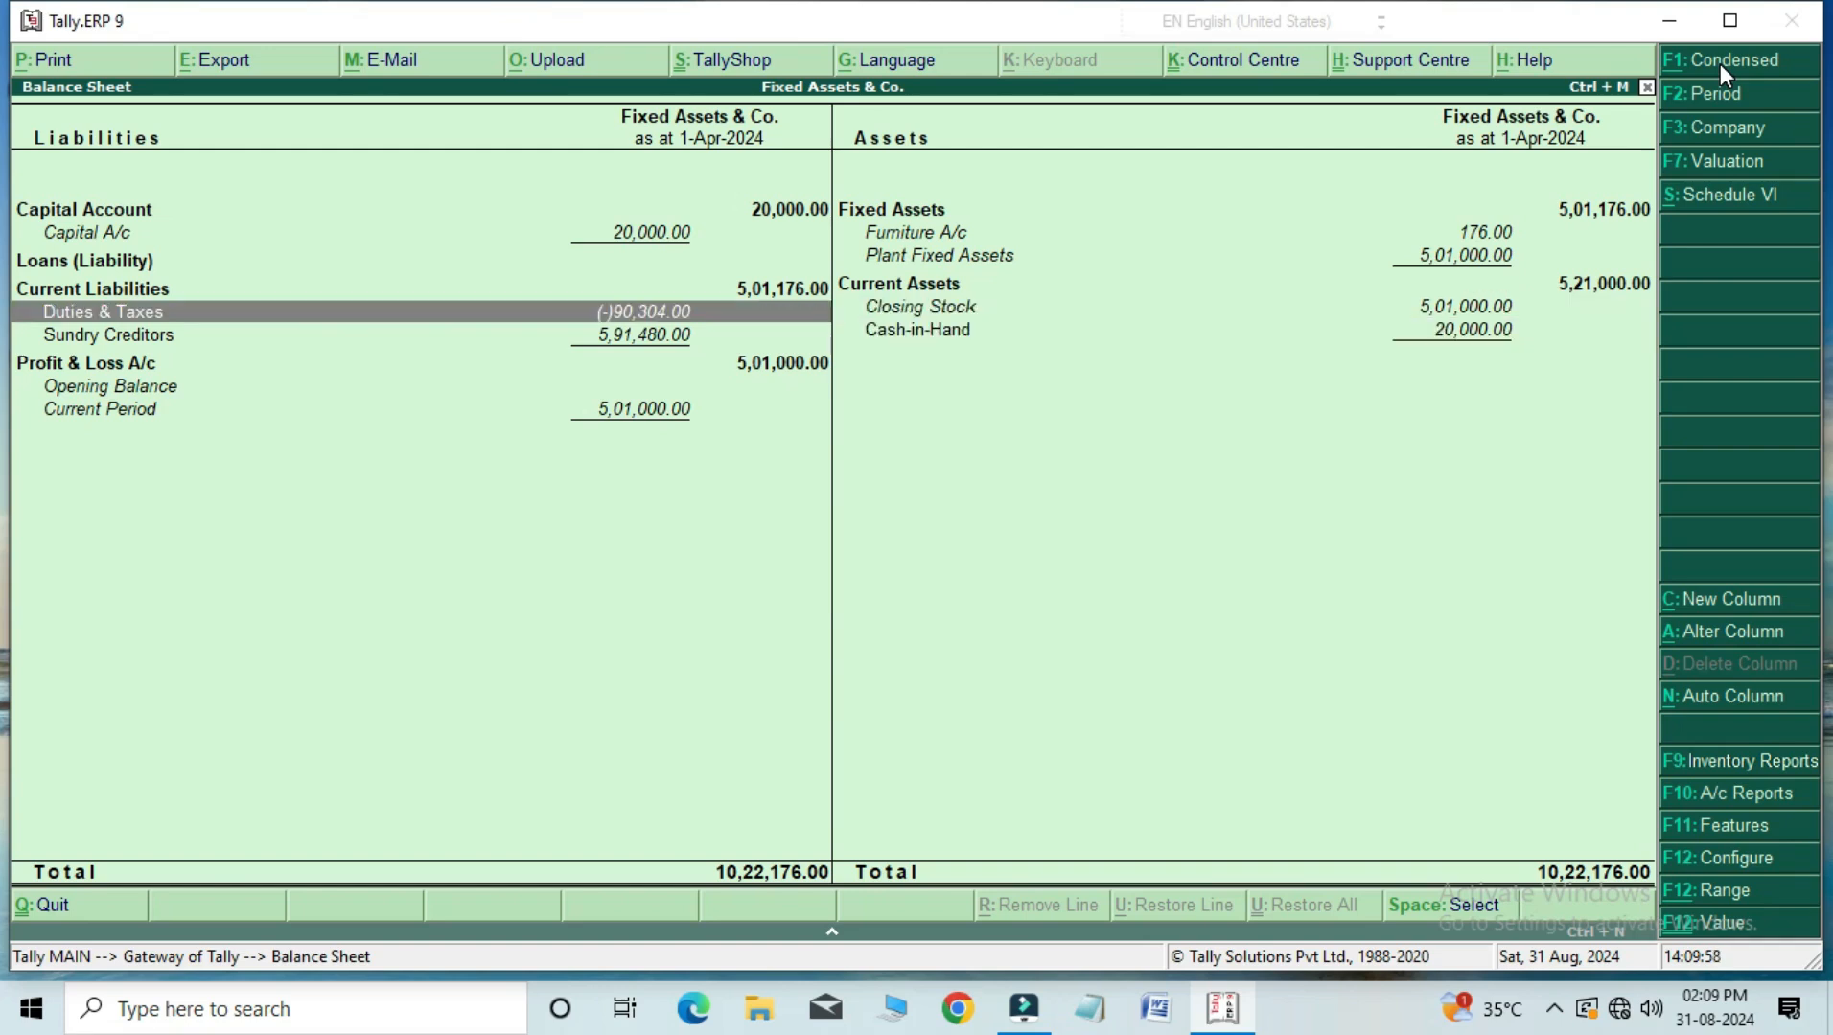
key("Return")
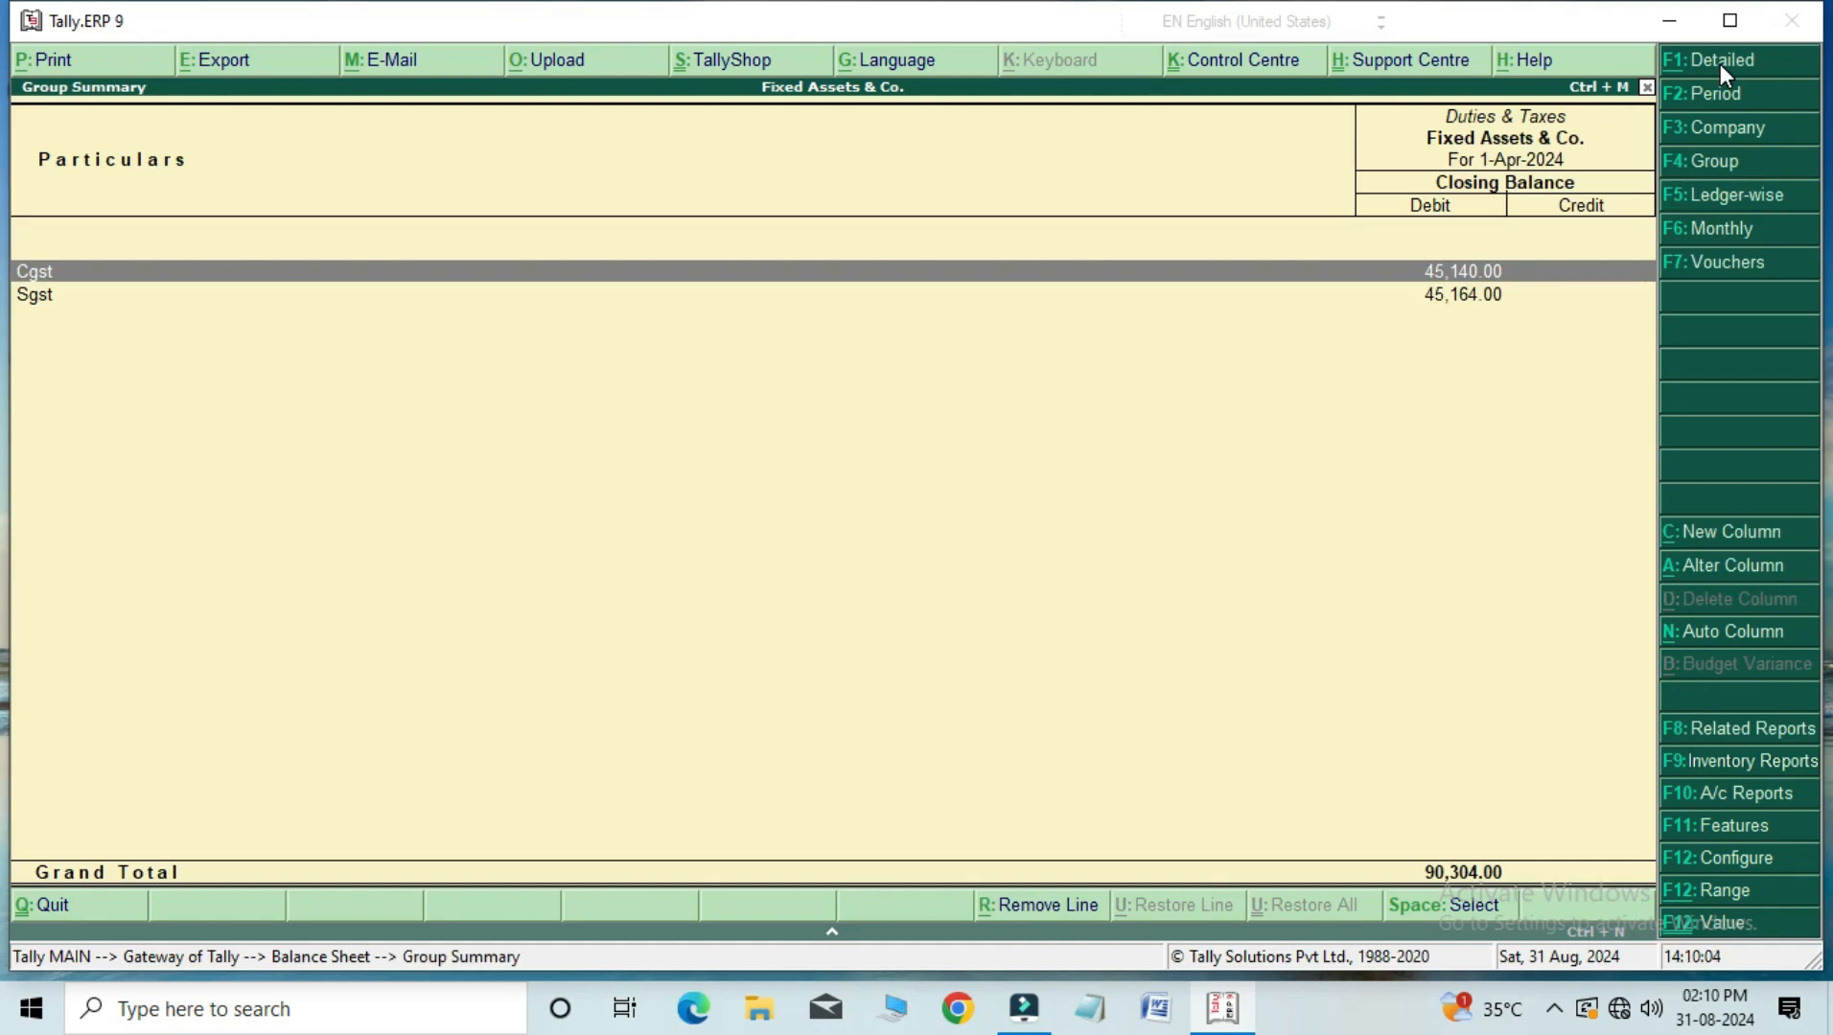
key("Escape")
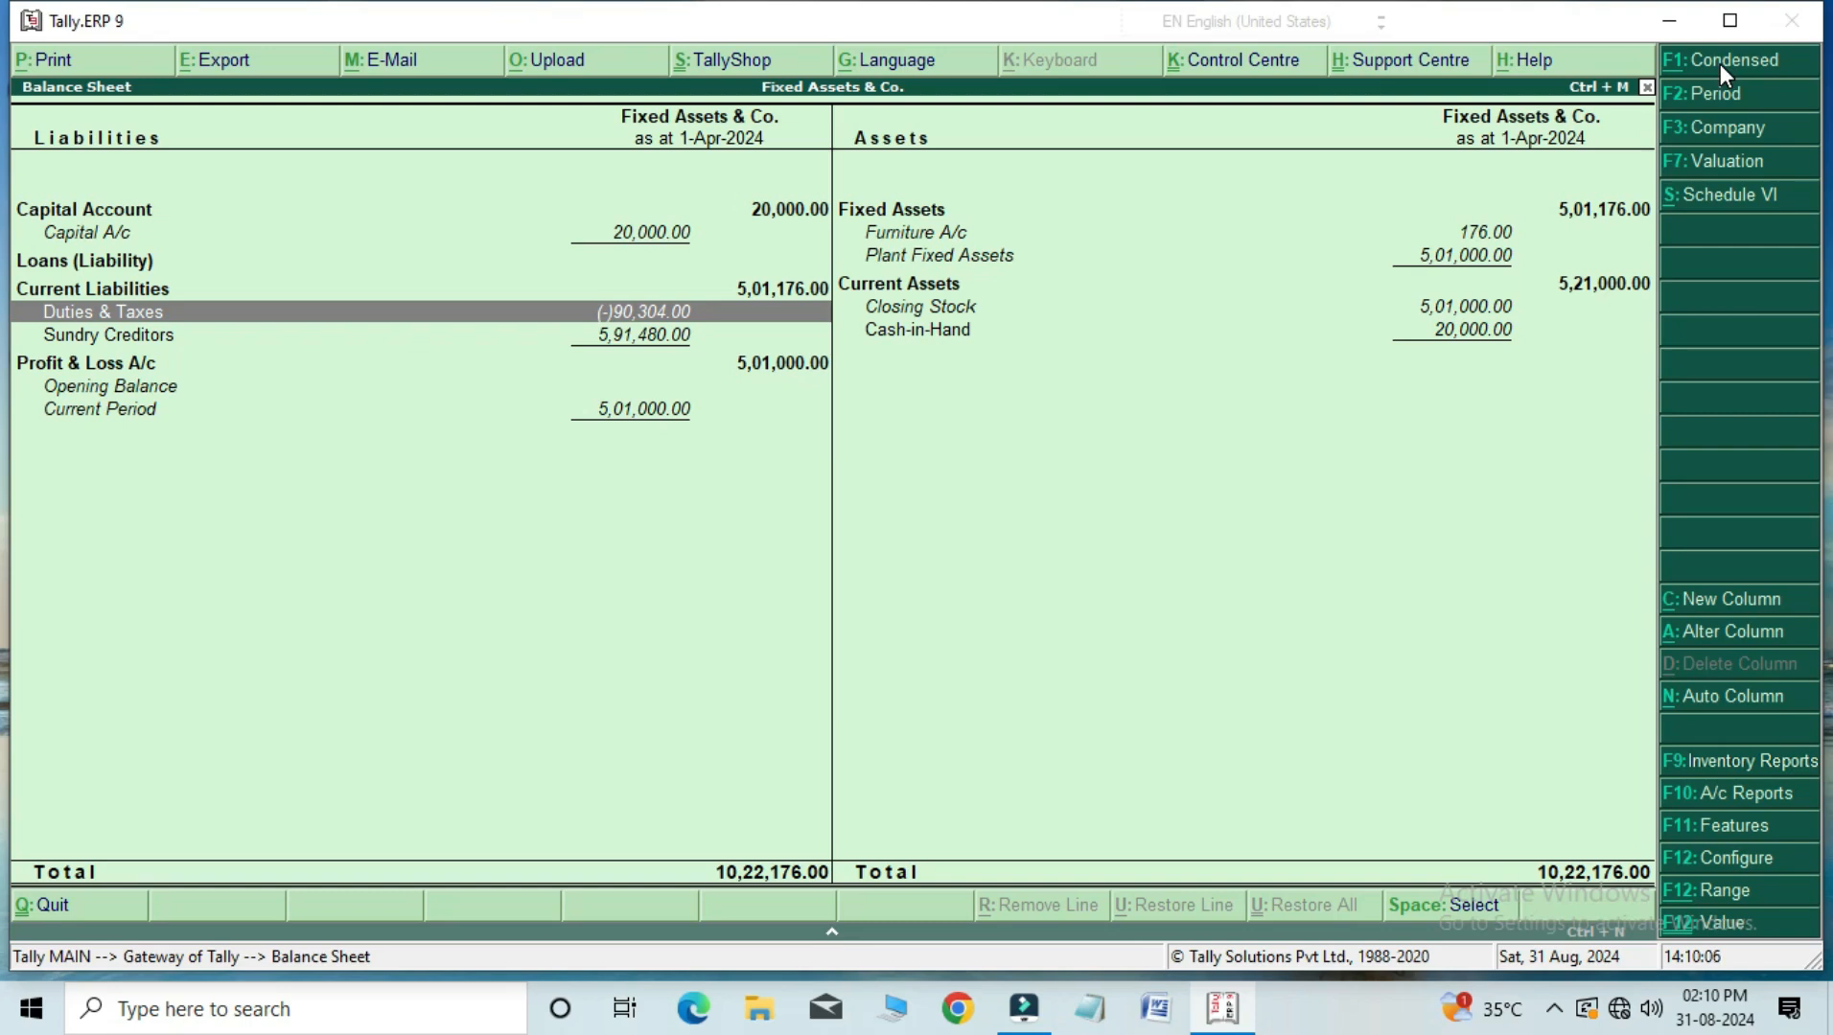
key("Escape")
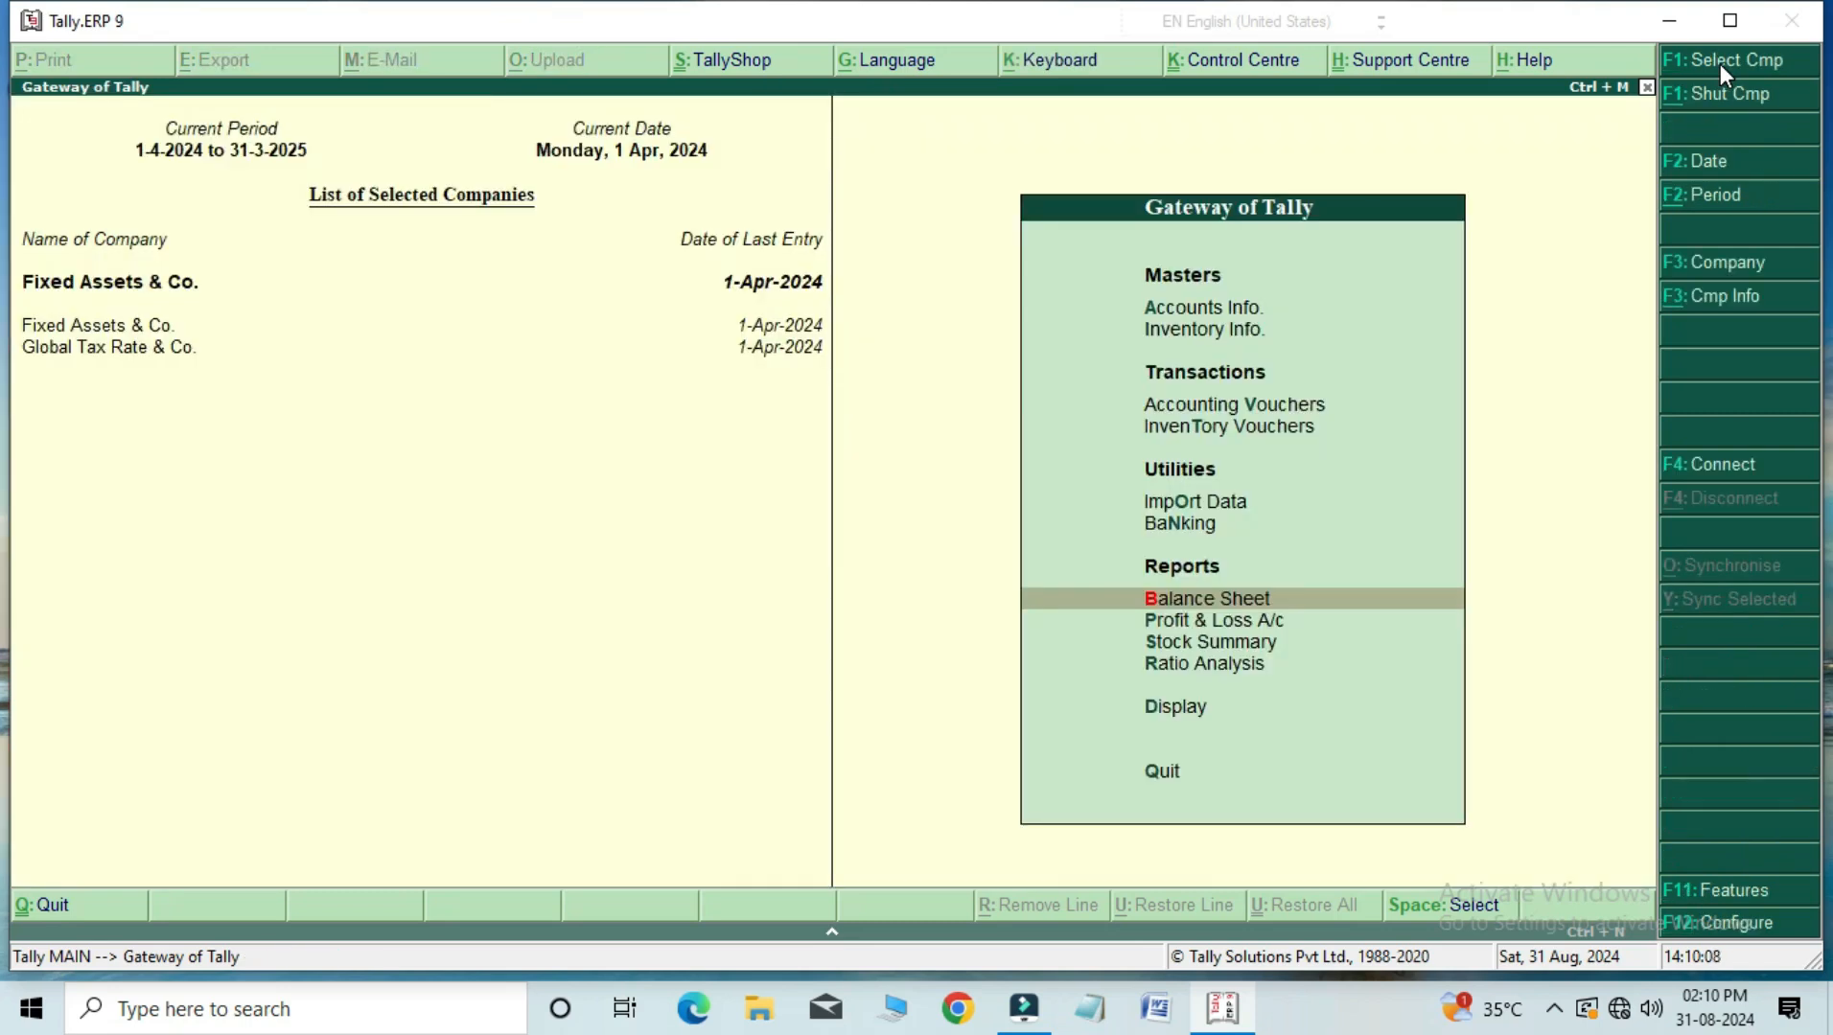
Step: Review the Stock Summary and the Laptop item's stock vouchers, then return to the Gateway of Tally without quitting
key("Down")
key("Down")
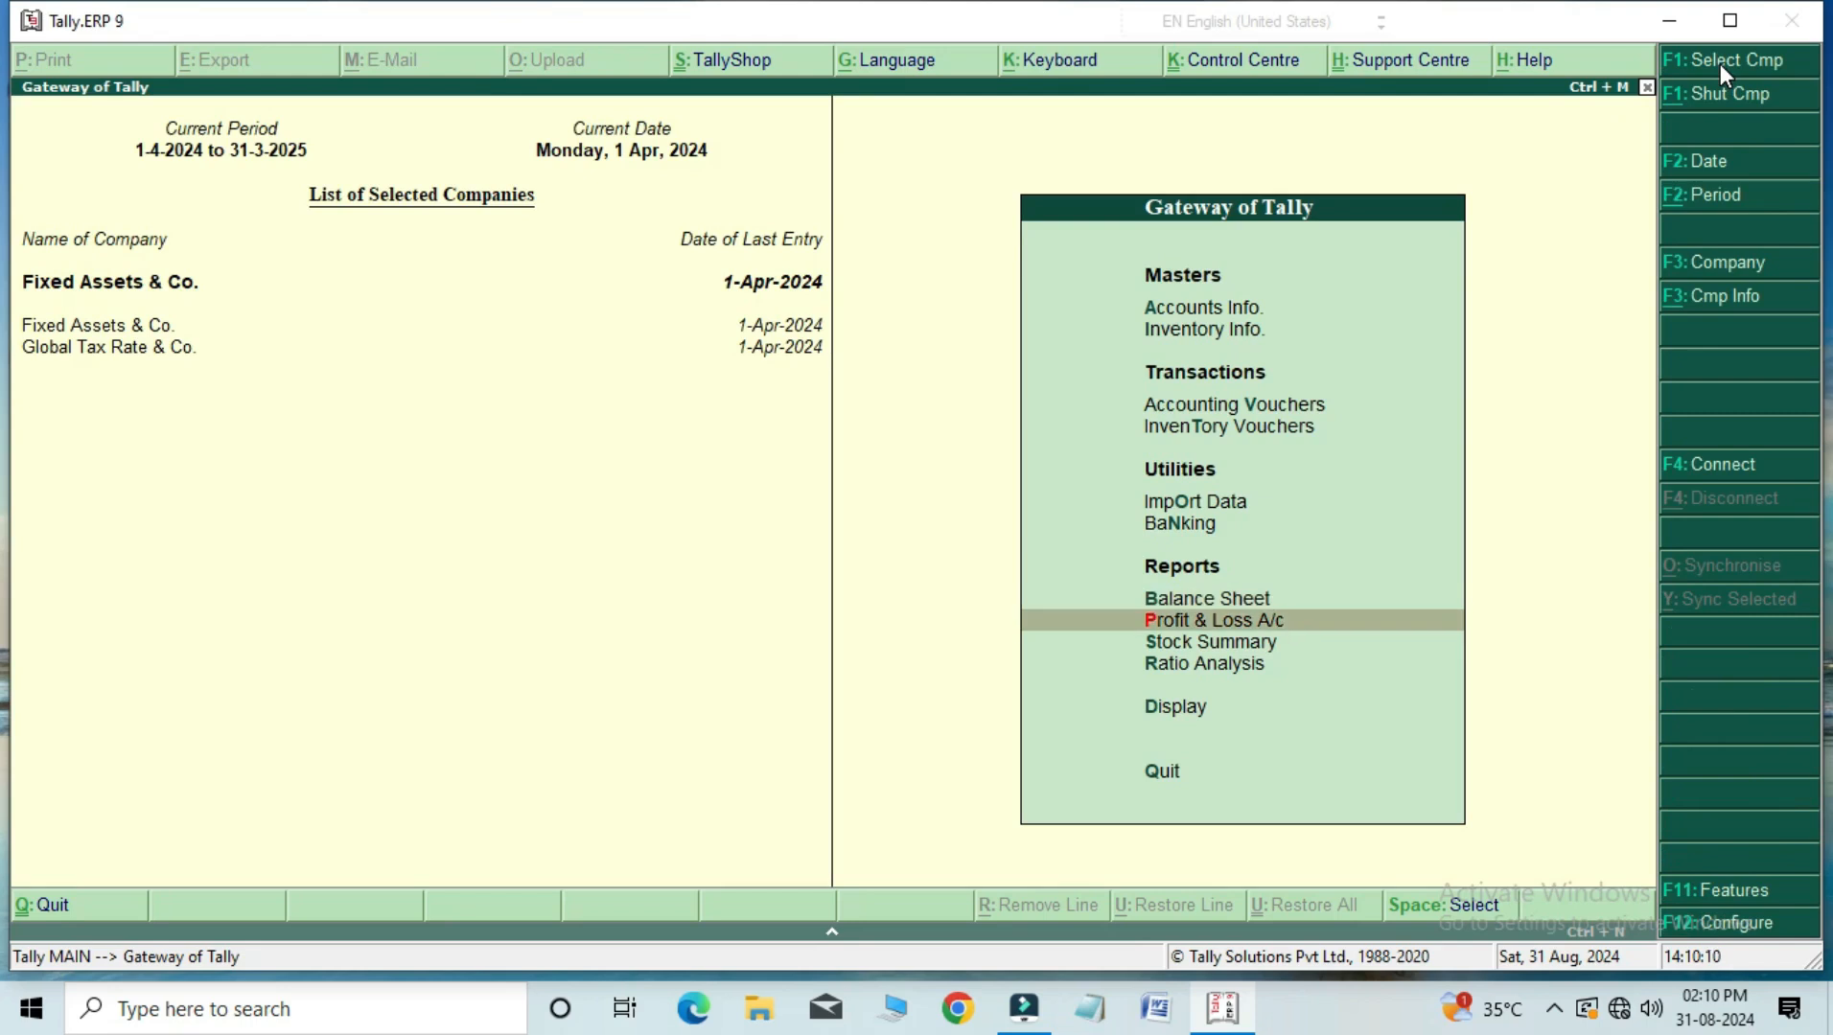
key("Return")
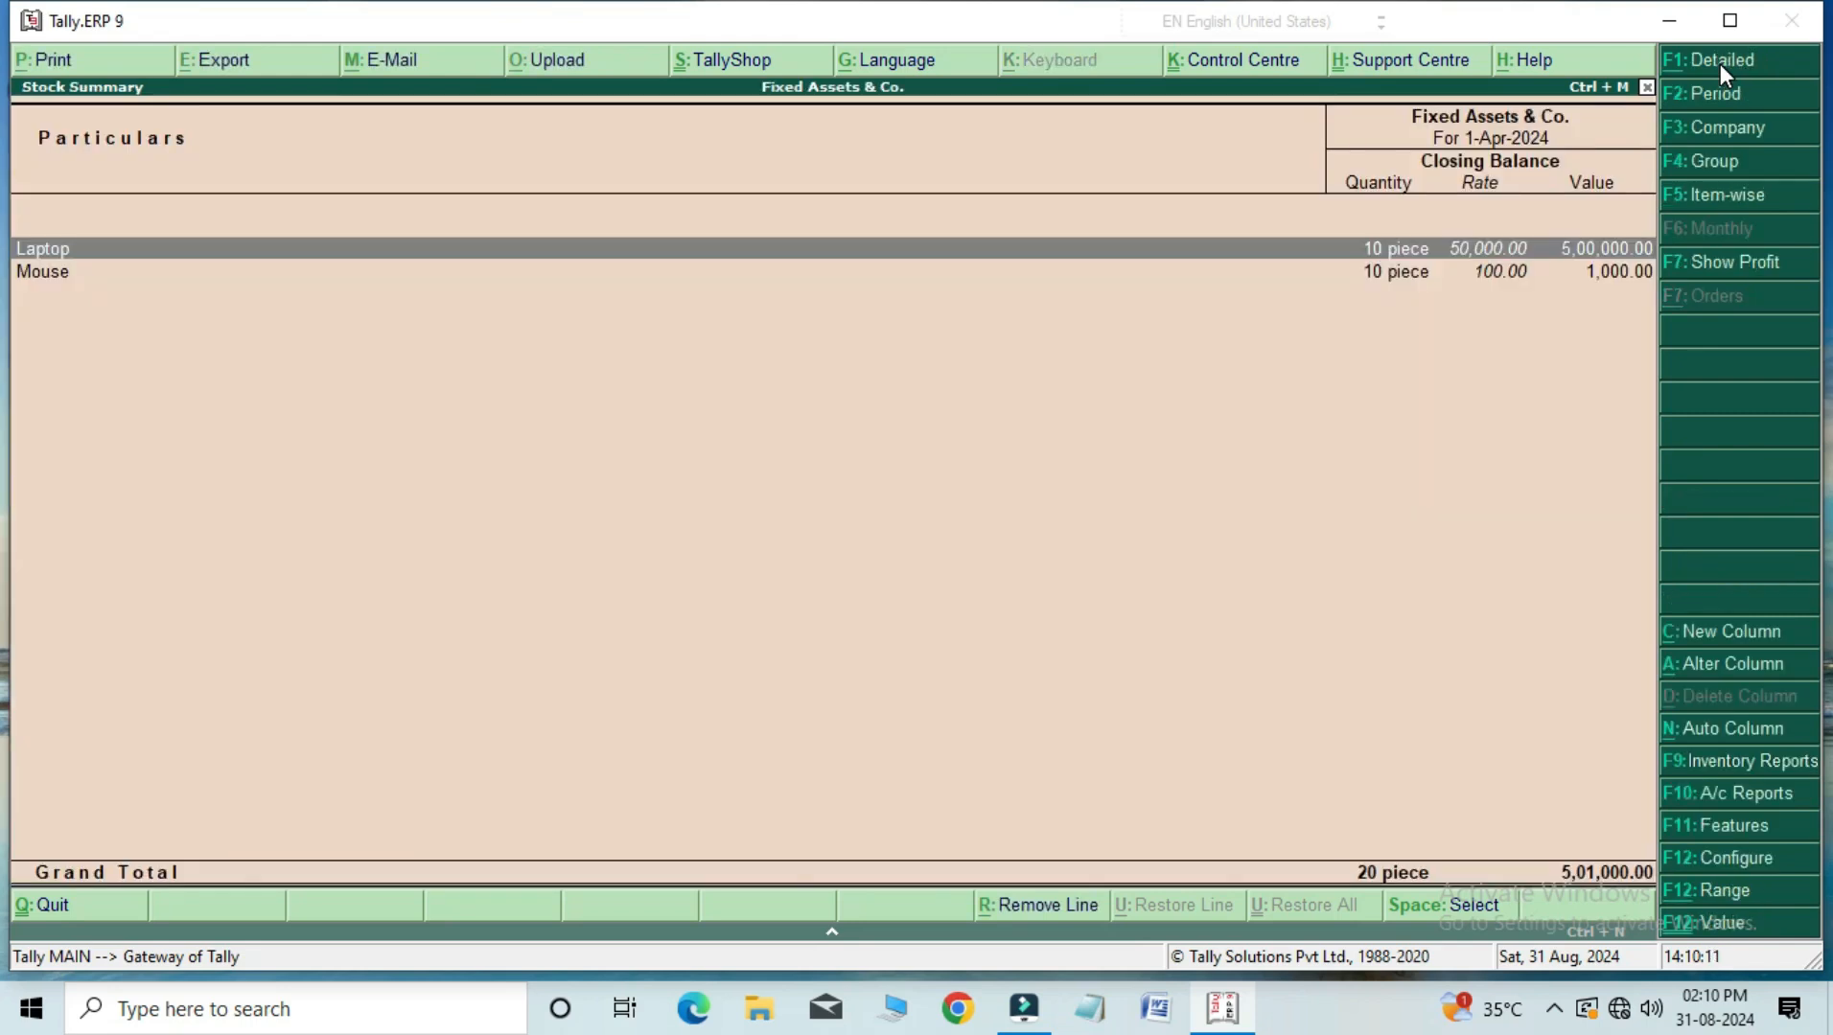
key("Return")
key("Return")
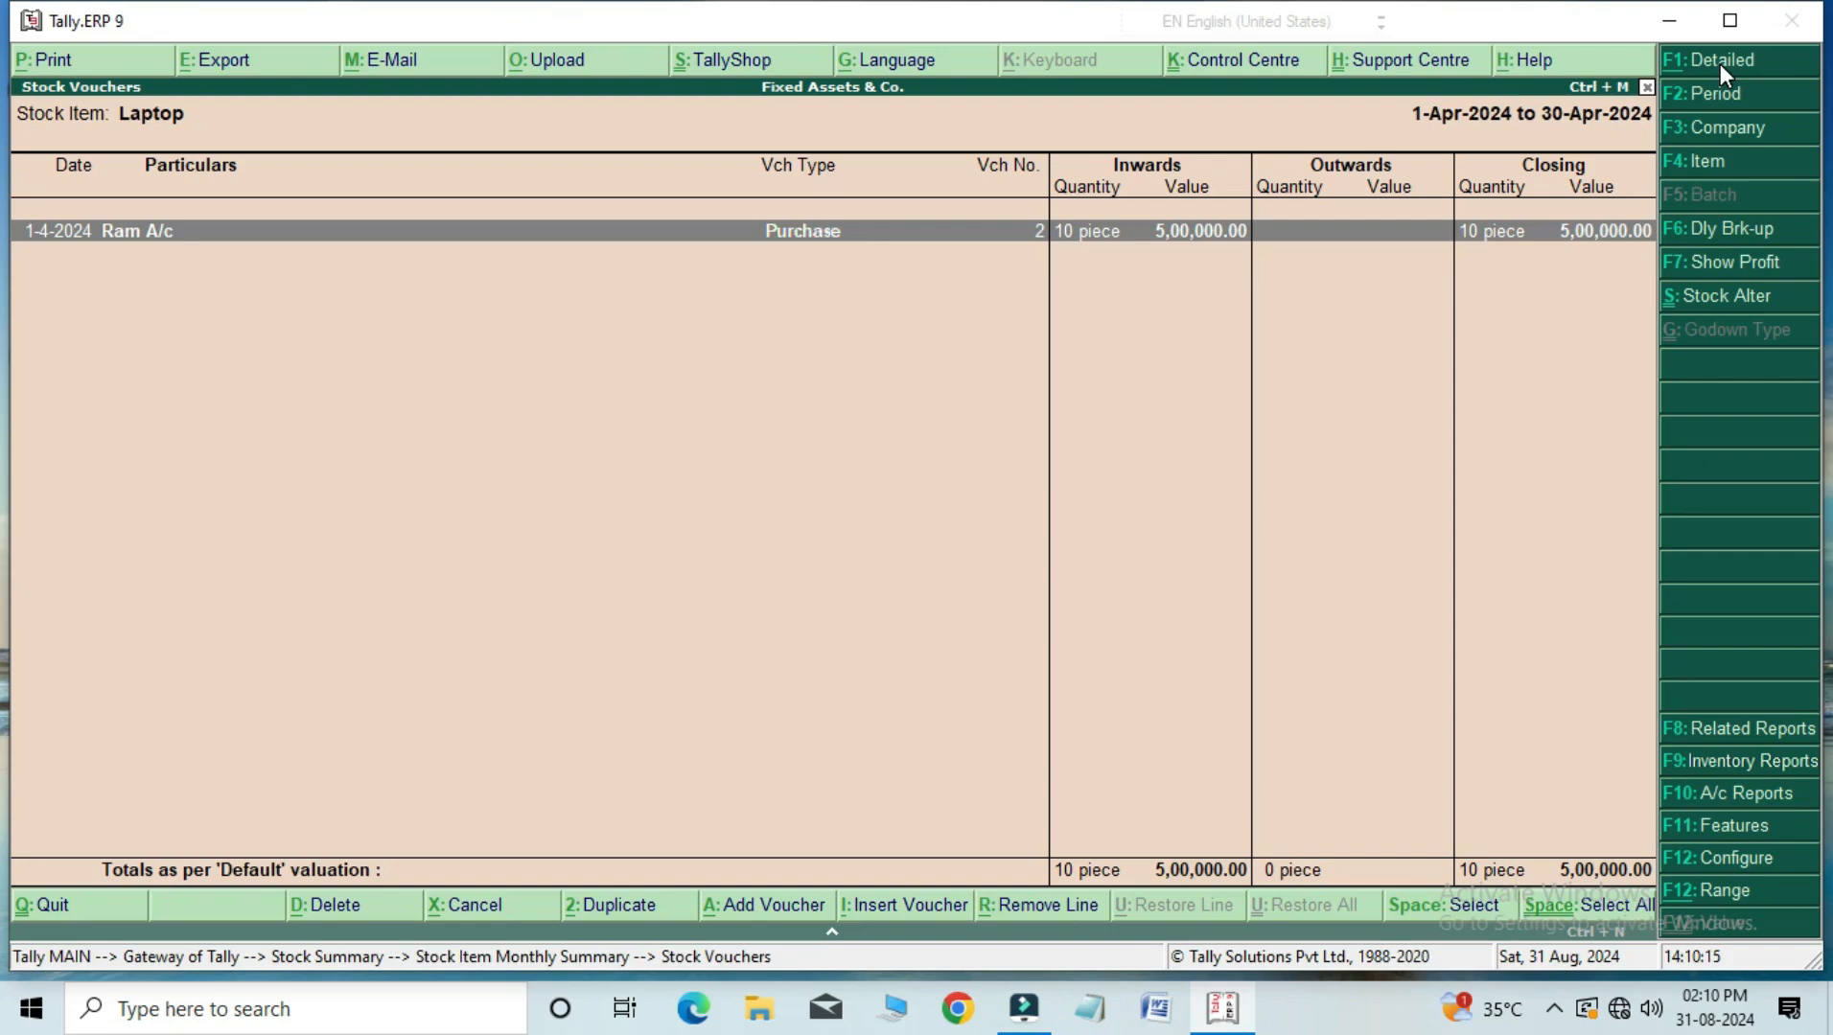
key("Escape")
key("Escape")
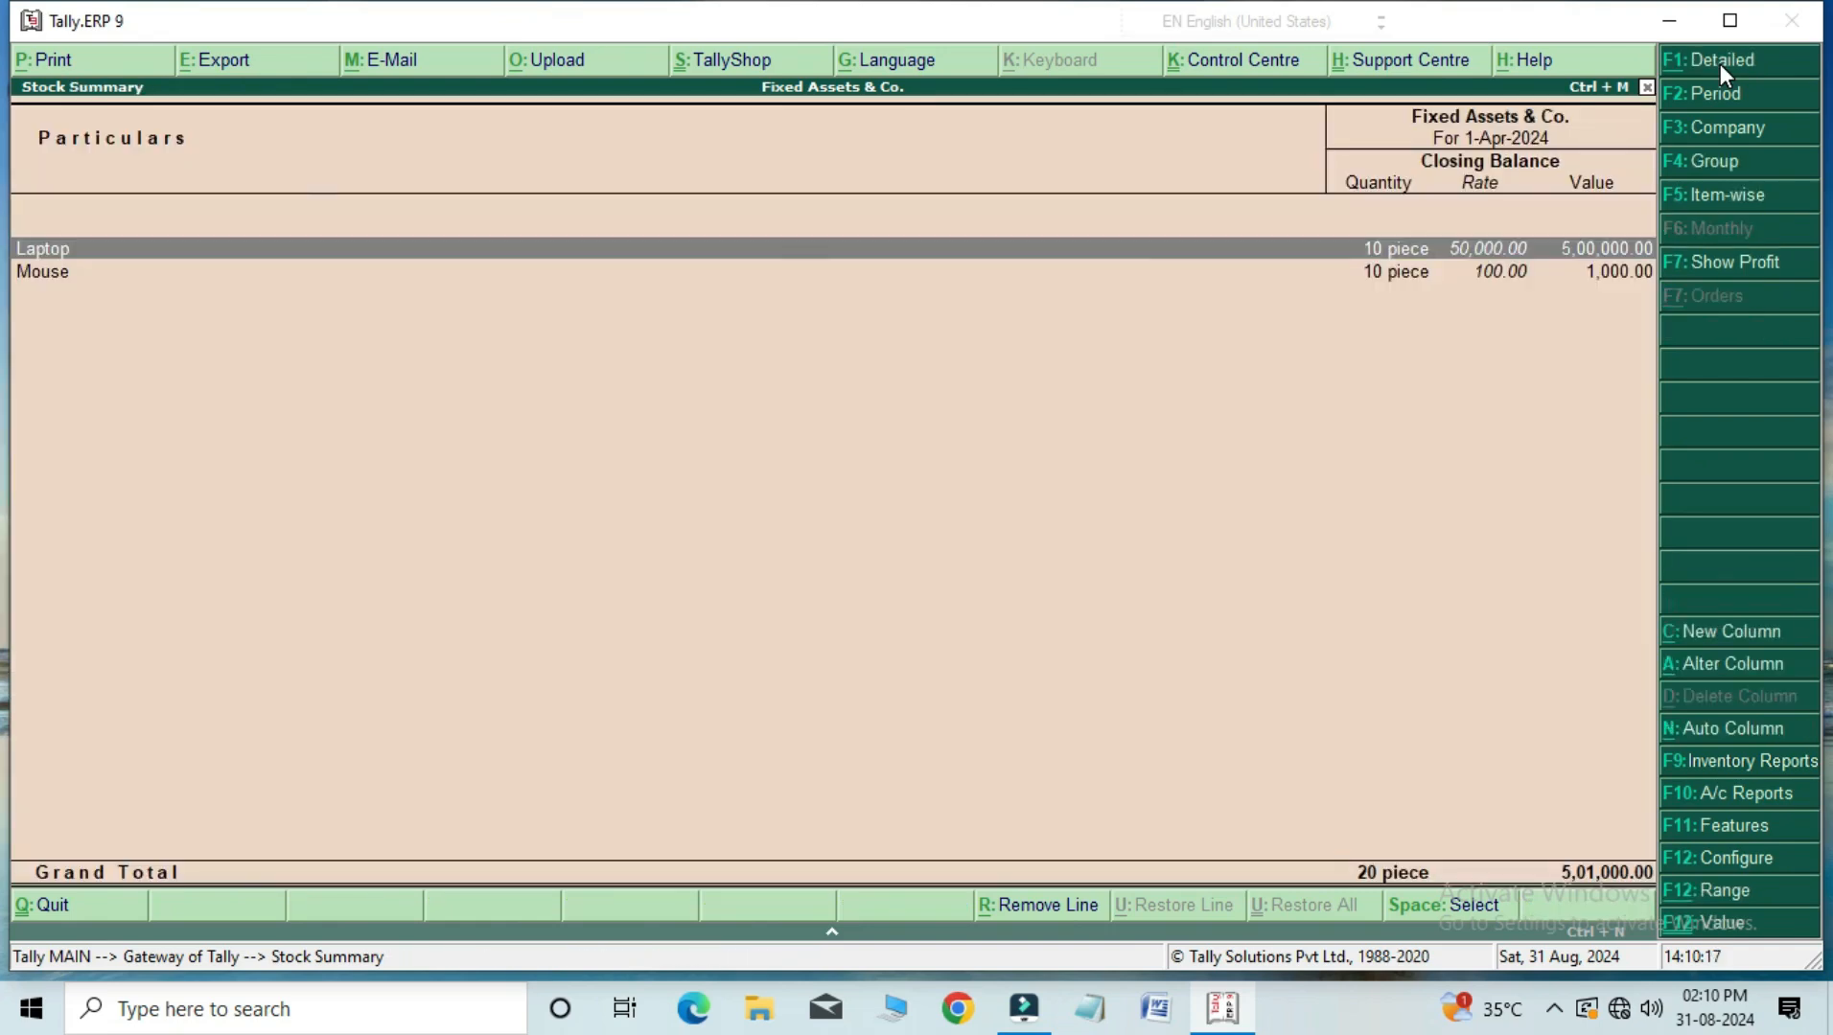
key("Escape")
key("Escape")
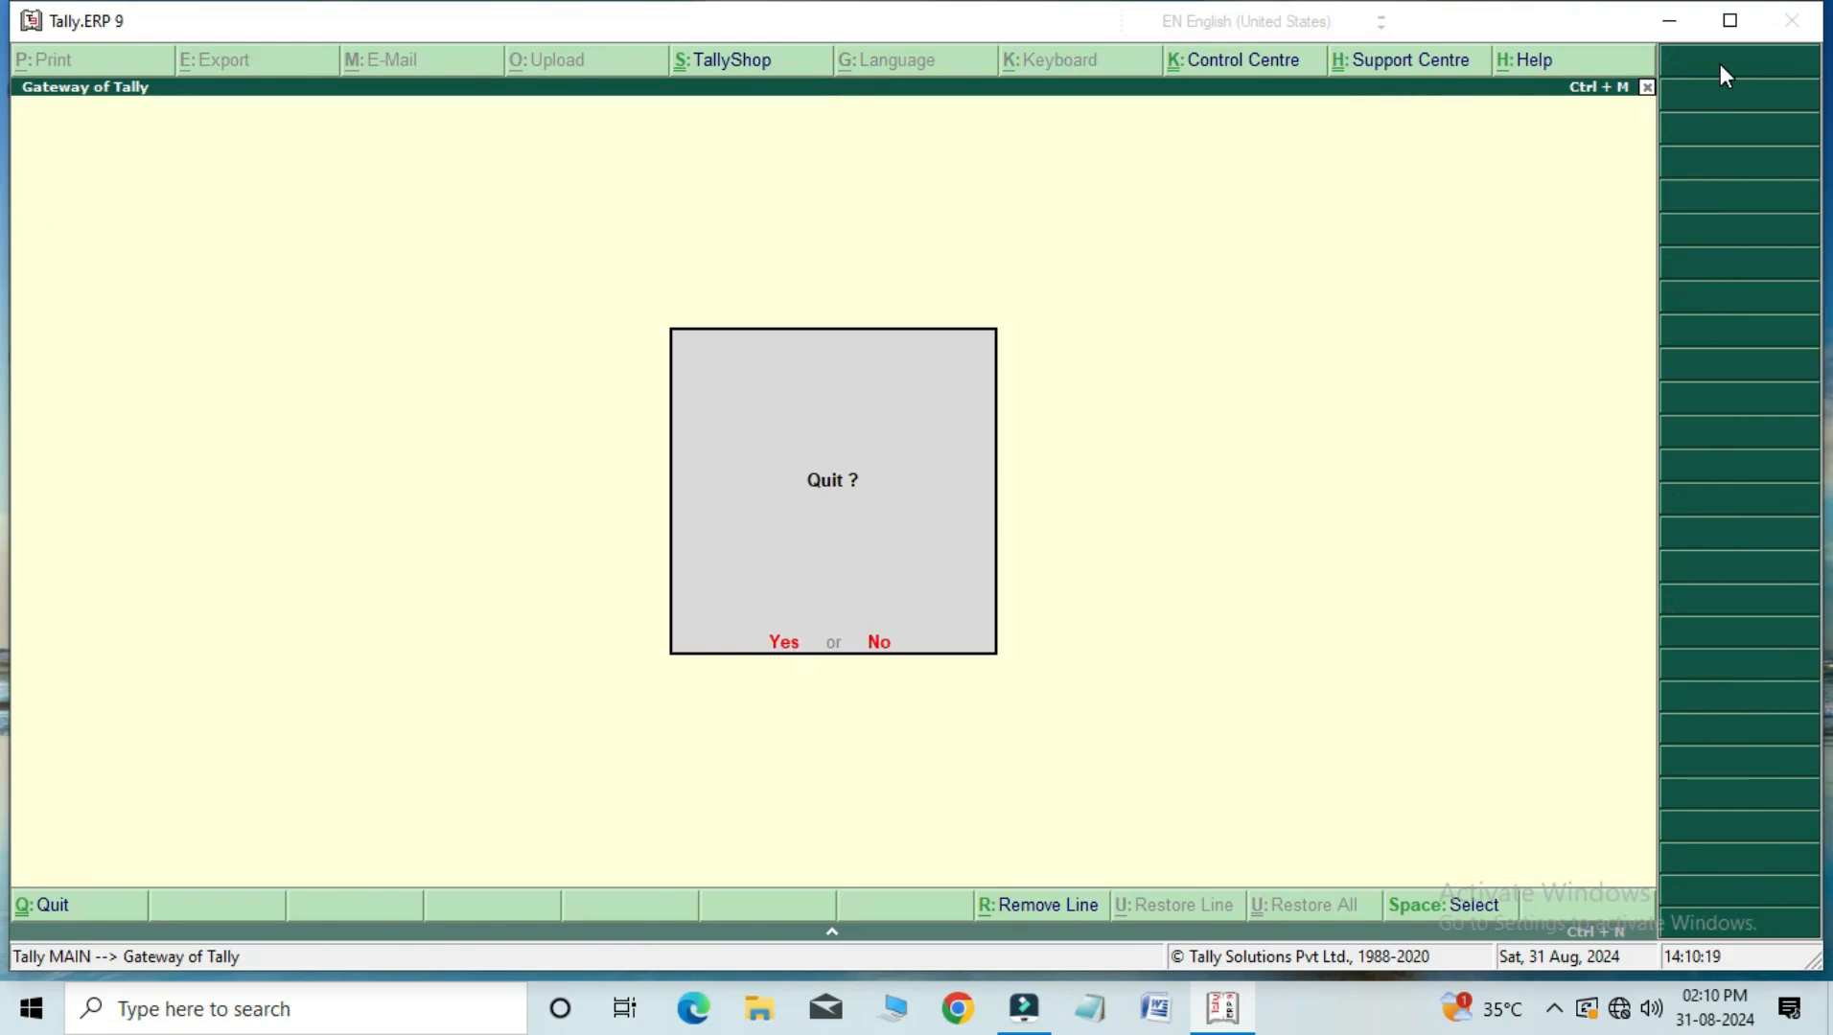
key("Escape")
Step: Open the GSTR-2 report for Fixed Assets & Co. from the statutory GST reports
key("Down")
key("Down")
key("Down")
key("Down")
key("Down")
key("Down")
key("Down")
key("Down")
key("Down")
key("Down")
key("Down")
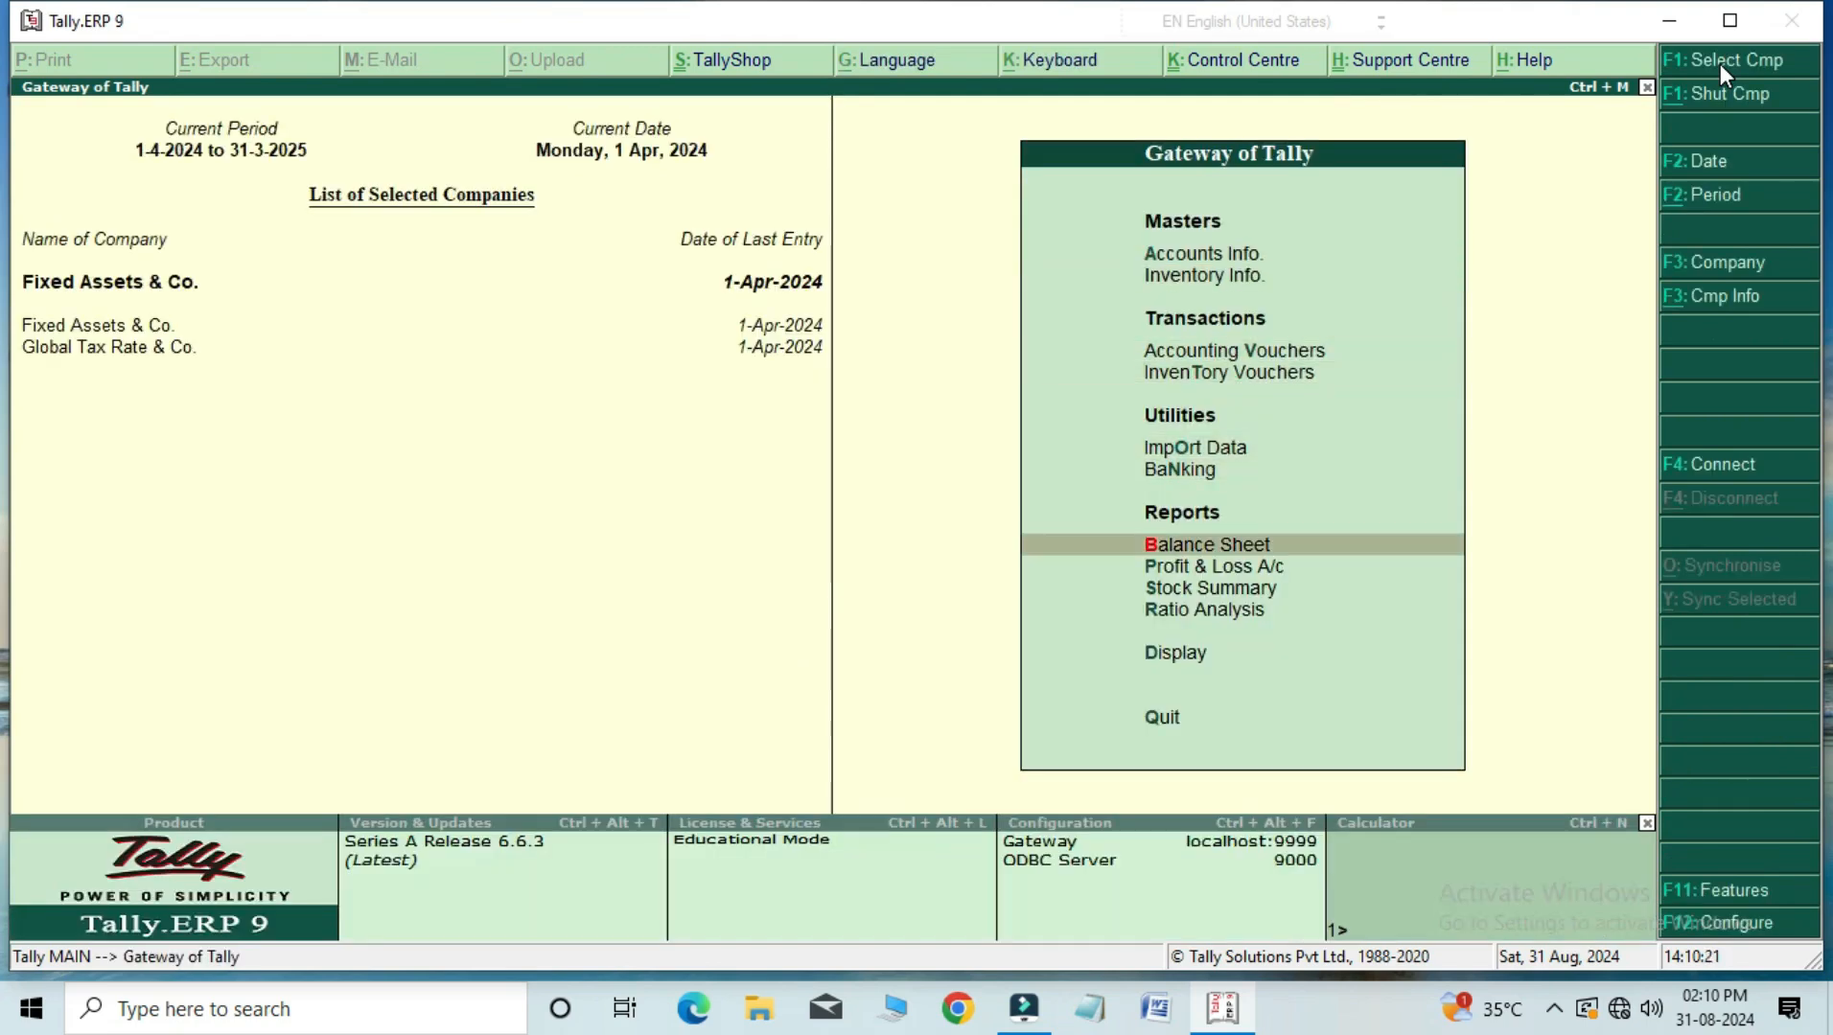
key("Up")
key("Return")
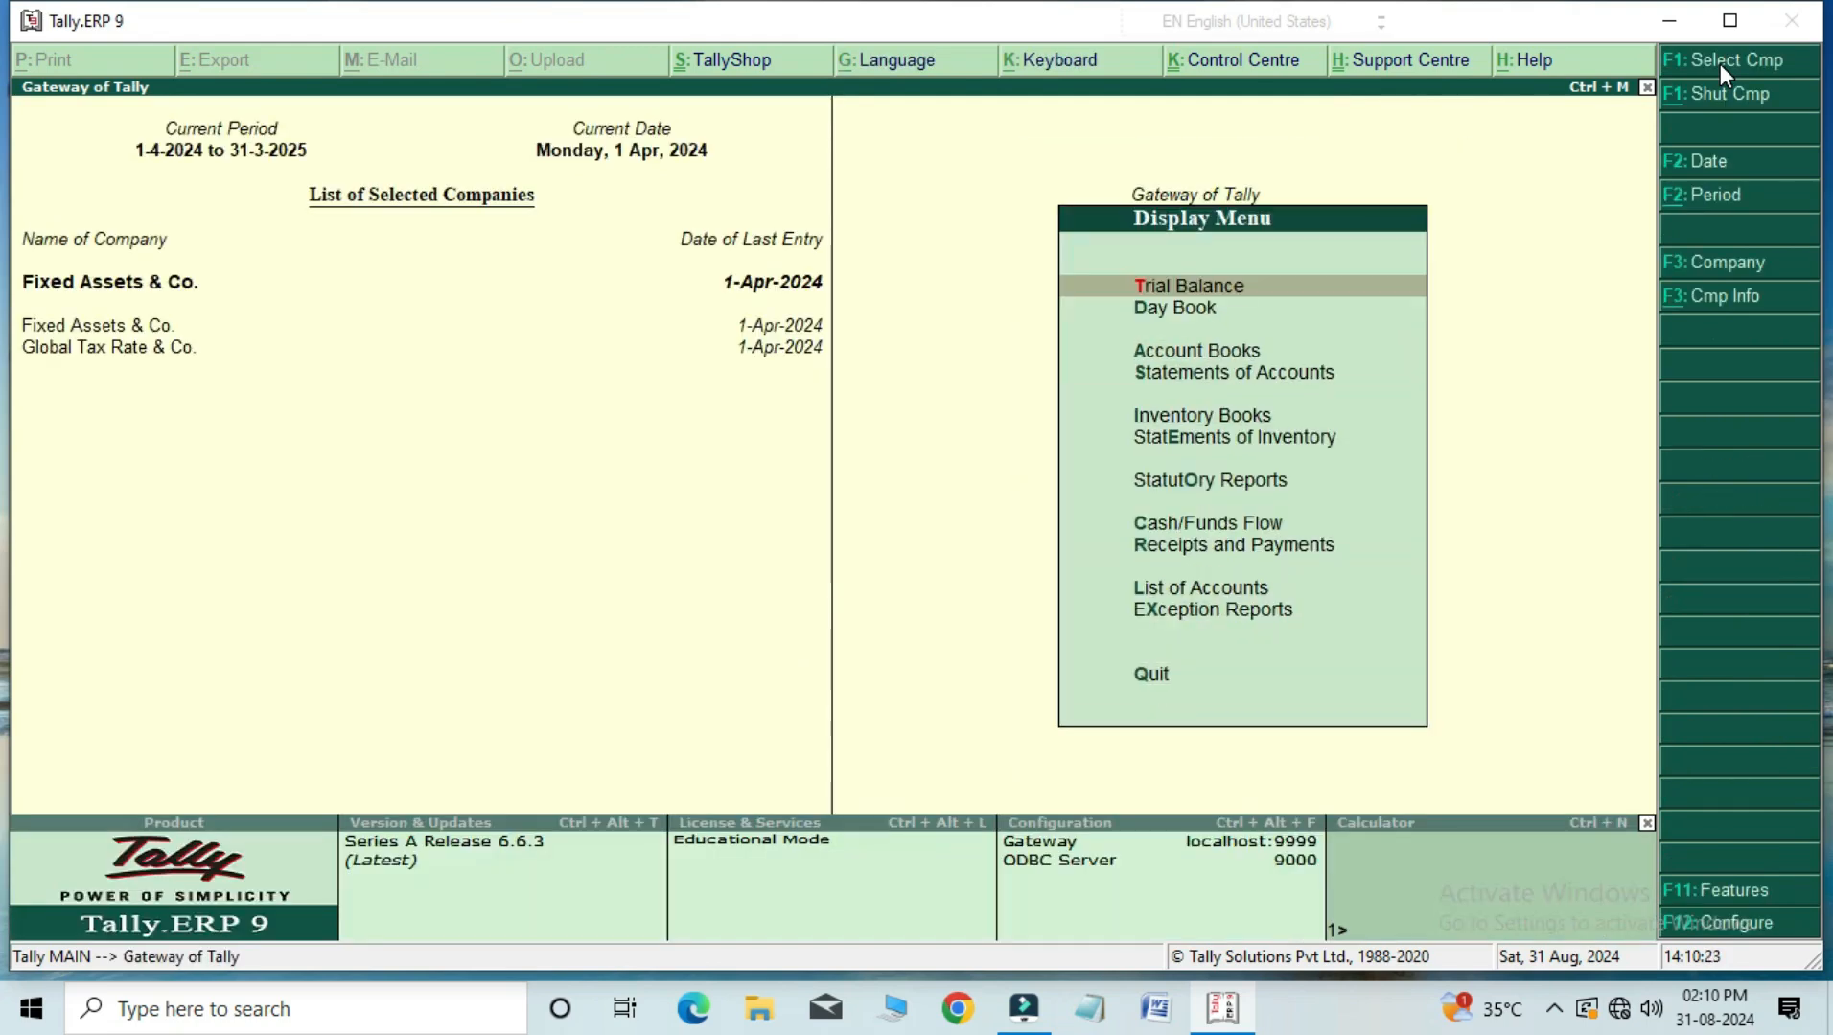
key("Down")
key("Down")
key("Down")
key("Down")
key("Down")
key("Down")
key("Return")
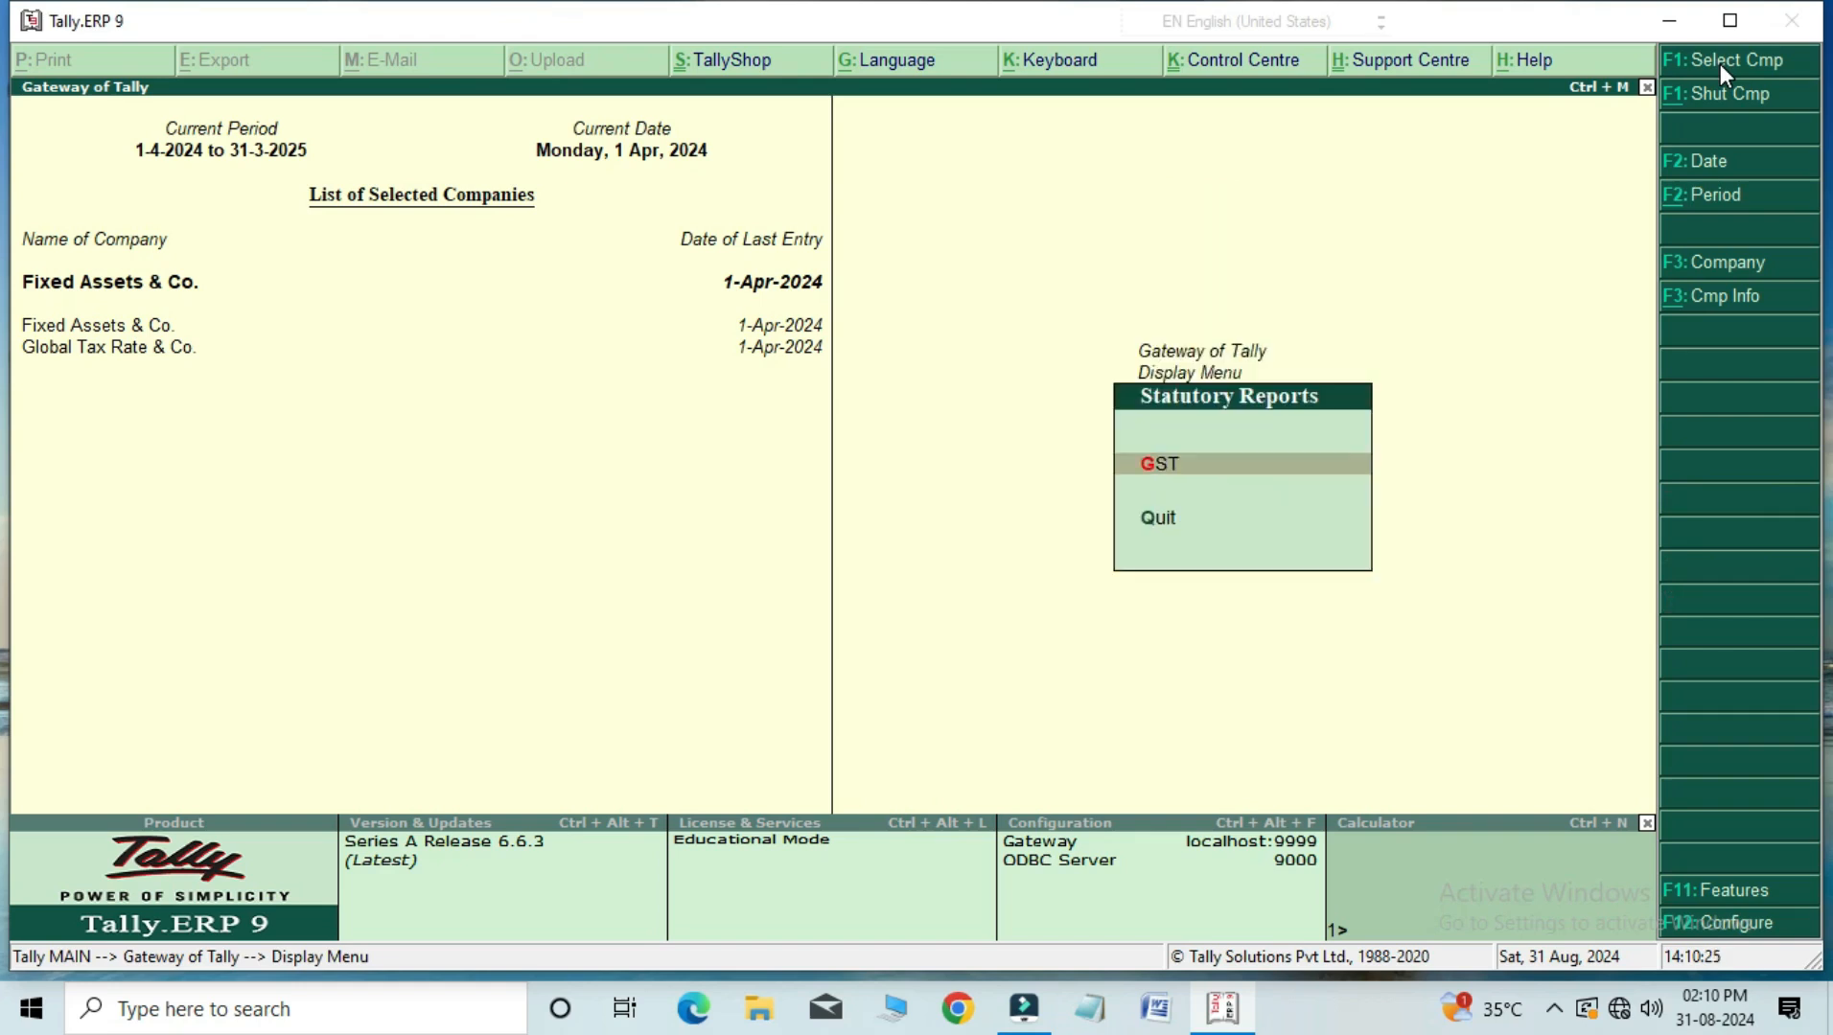
key("Return")
key("Down")
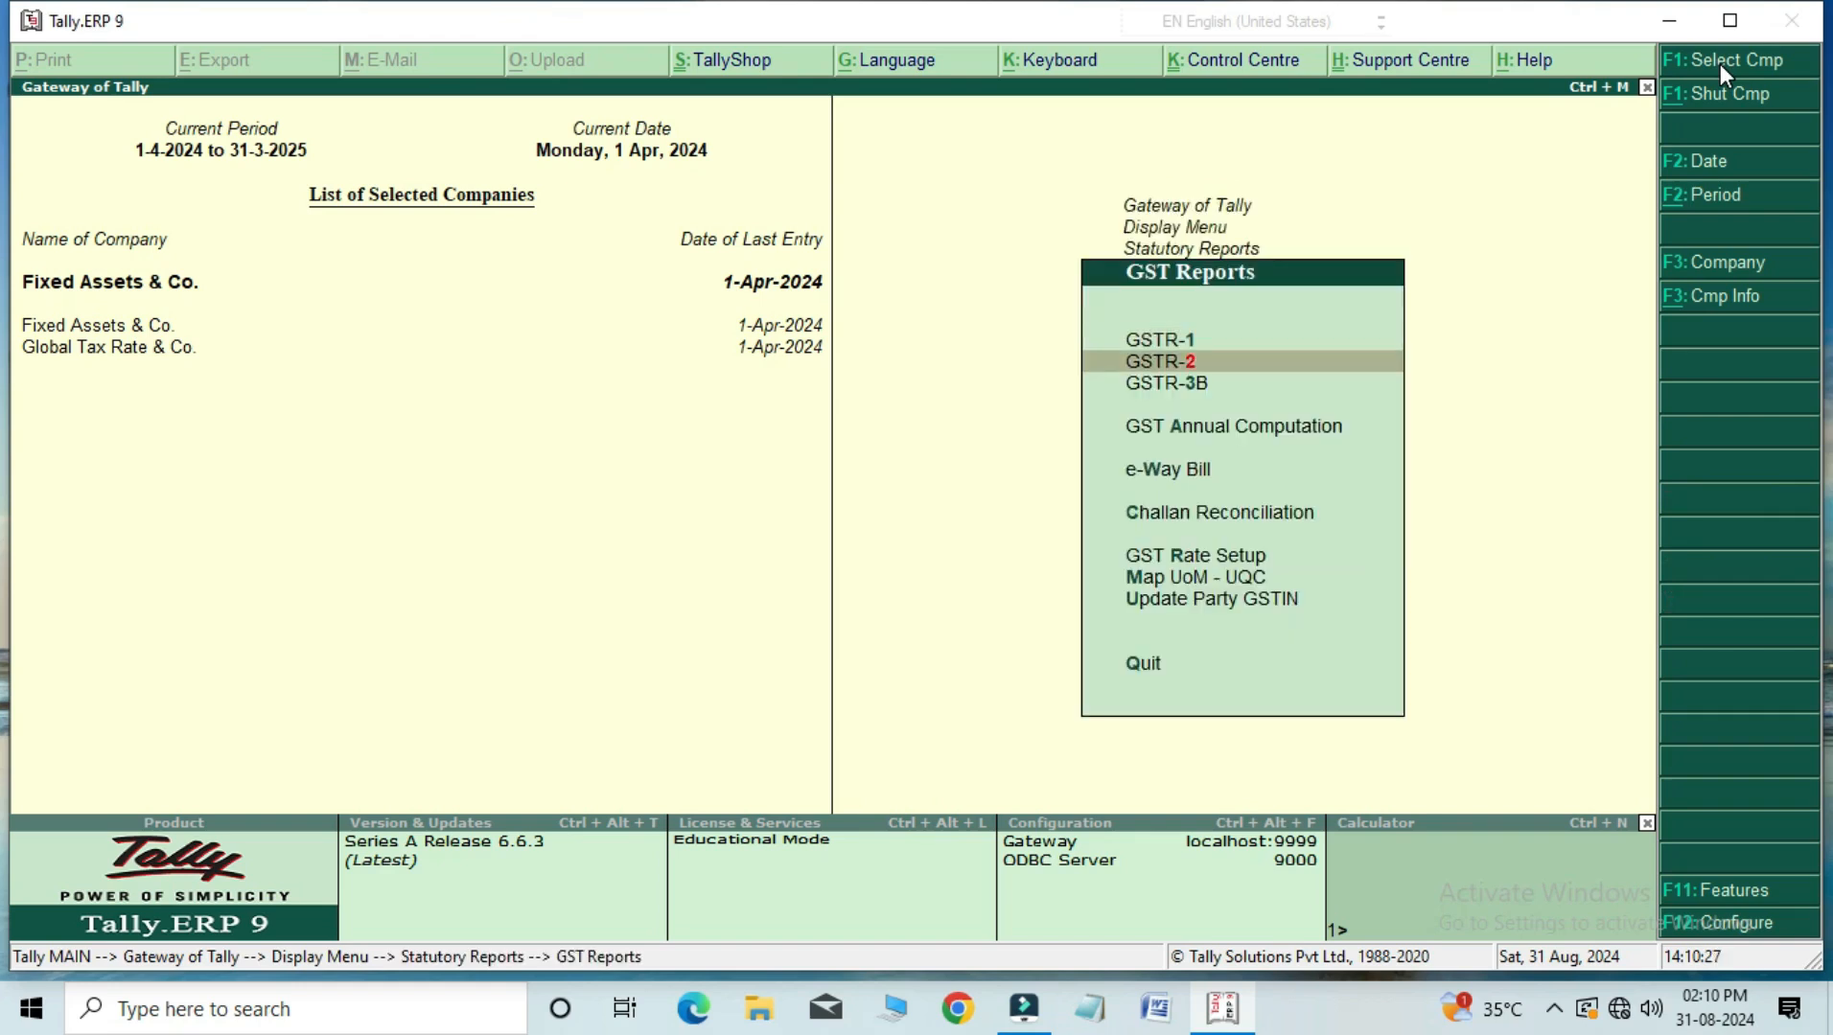
key("Return")
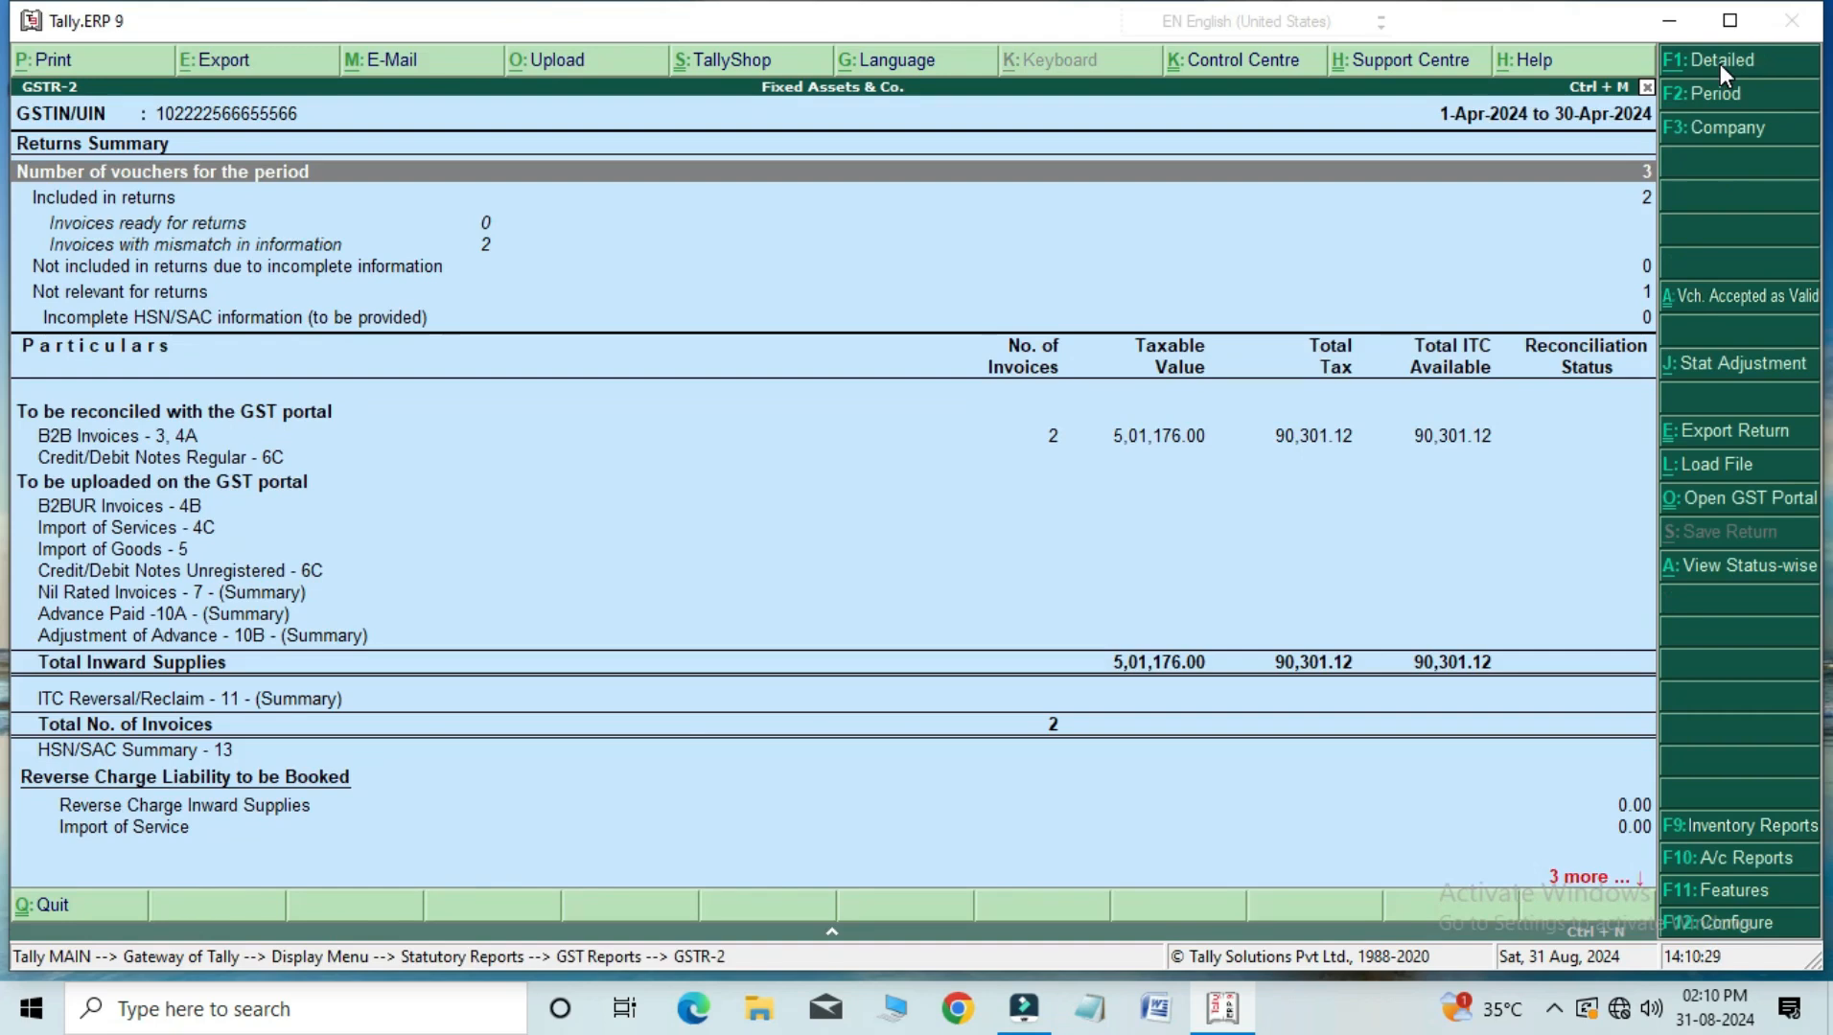
Step: Drill down from B2B Invoices - 3, 4A in GSTR-2 to the supplier's voucher register
key("Down")
key("Down")
key("Down")
key("Down")
key("Down")
key("Down")
key("Up")
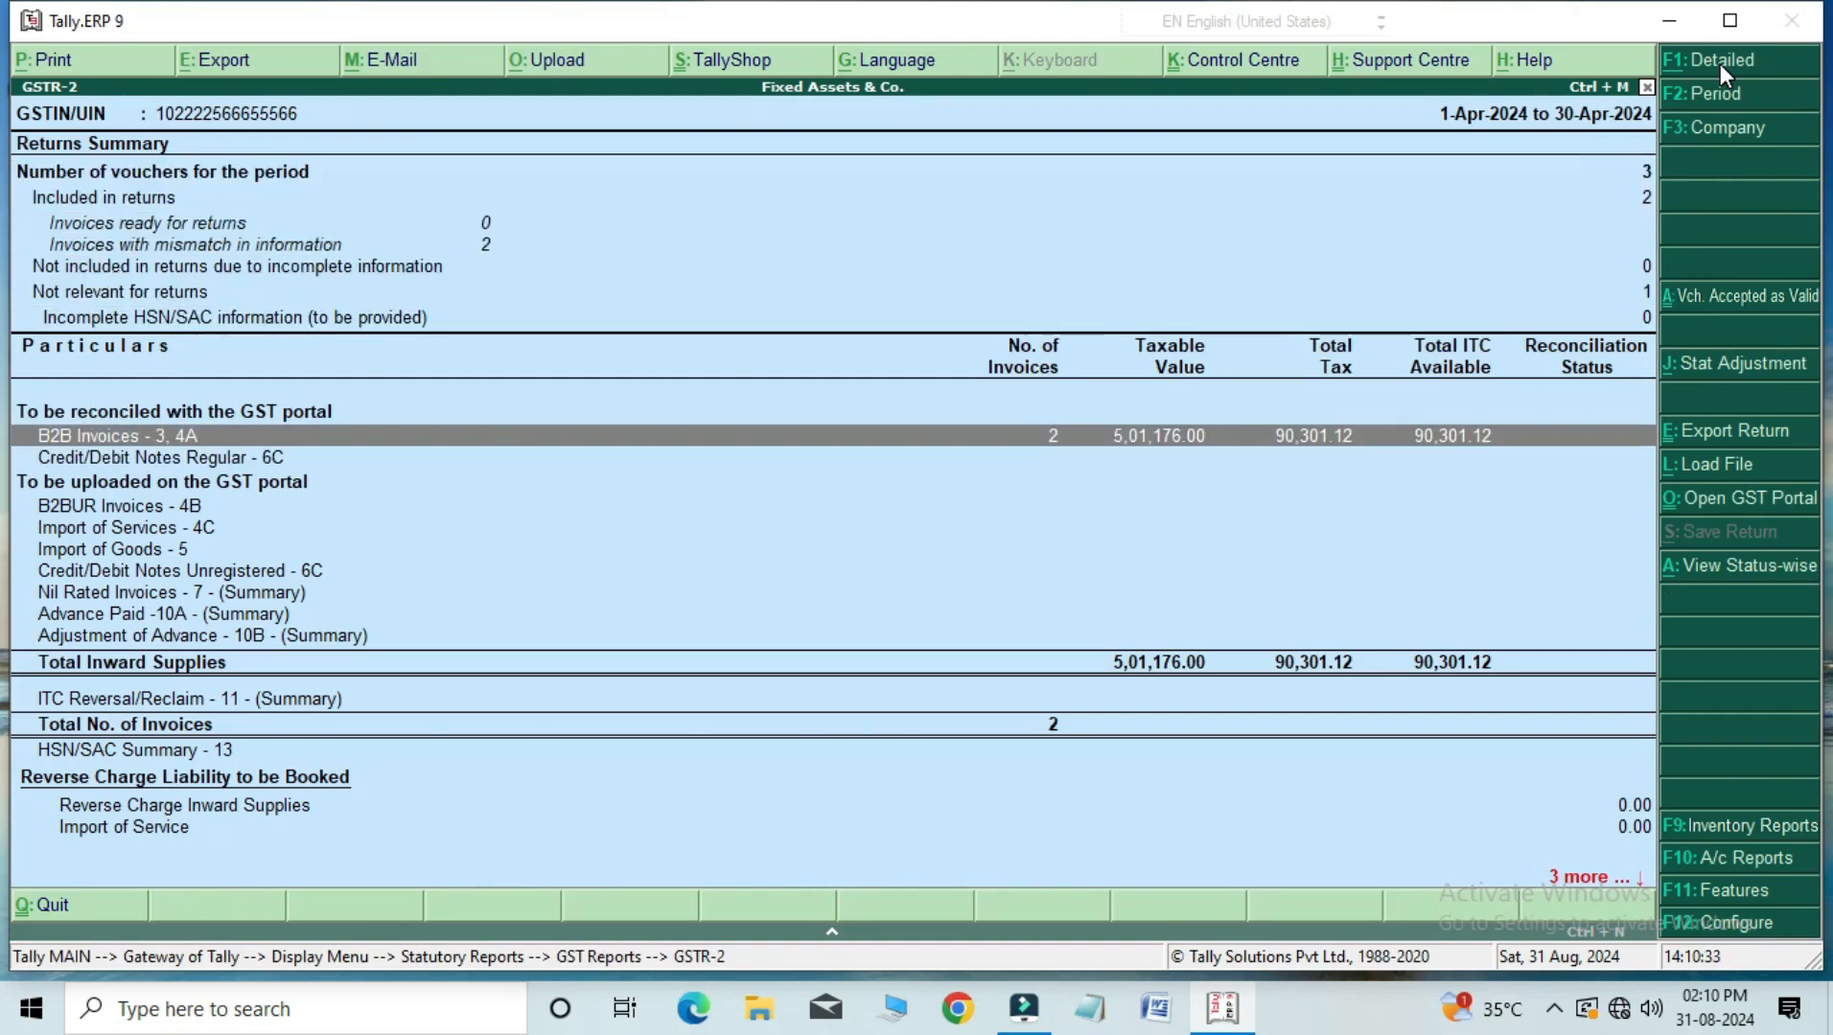
key("Return")
key("Return")
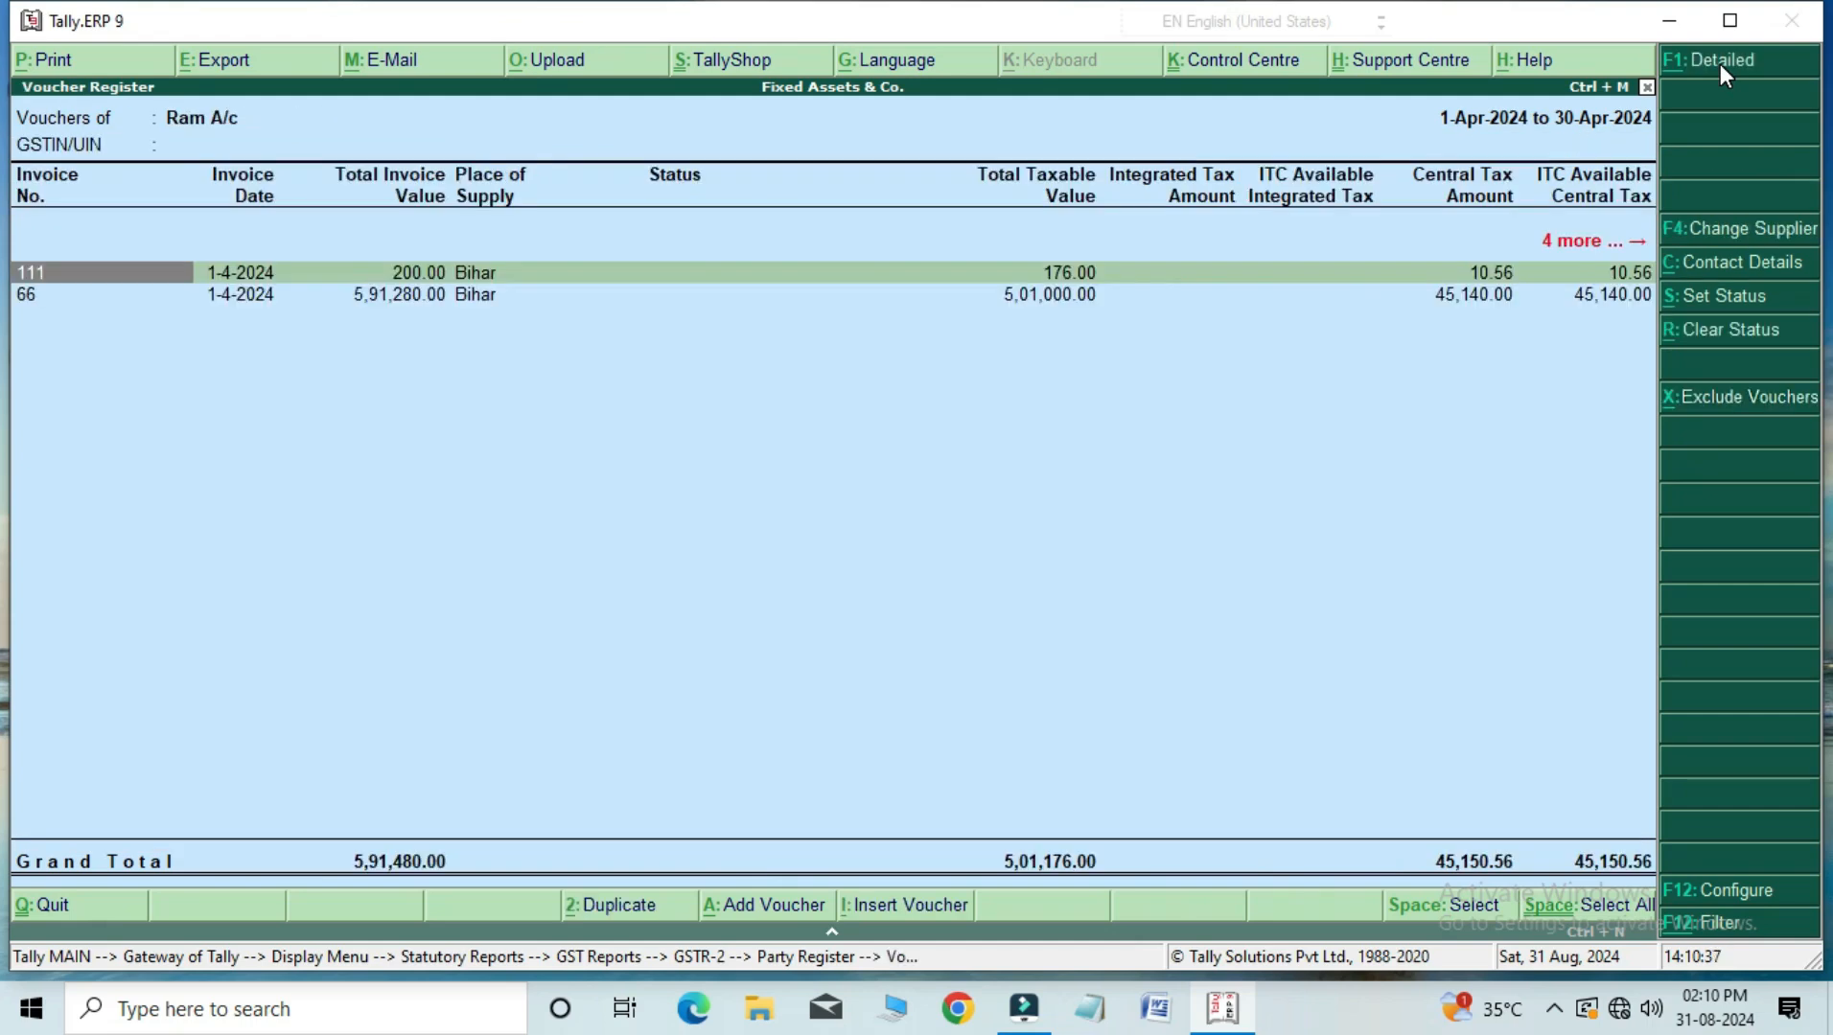
Step: Examine the Central Tax, State Tax, Cess and ITC Available columns across the supplier's voucher register
key("Right")
key("Right")
key("Right")
key("Right")
key("Right")
key("Right")
key("Right")
key("Right")
key("Right")
key("Right")
key("Right")
key("Right")
key("Right")
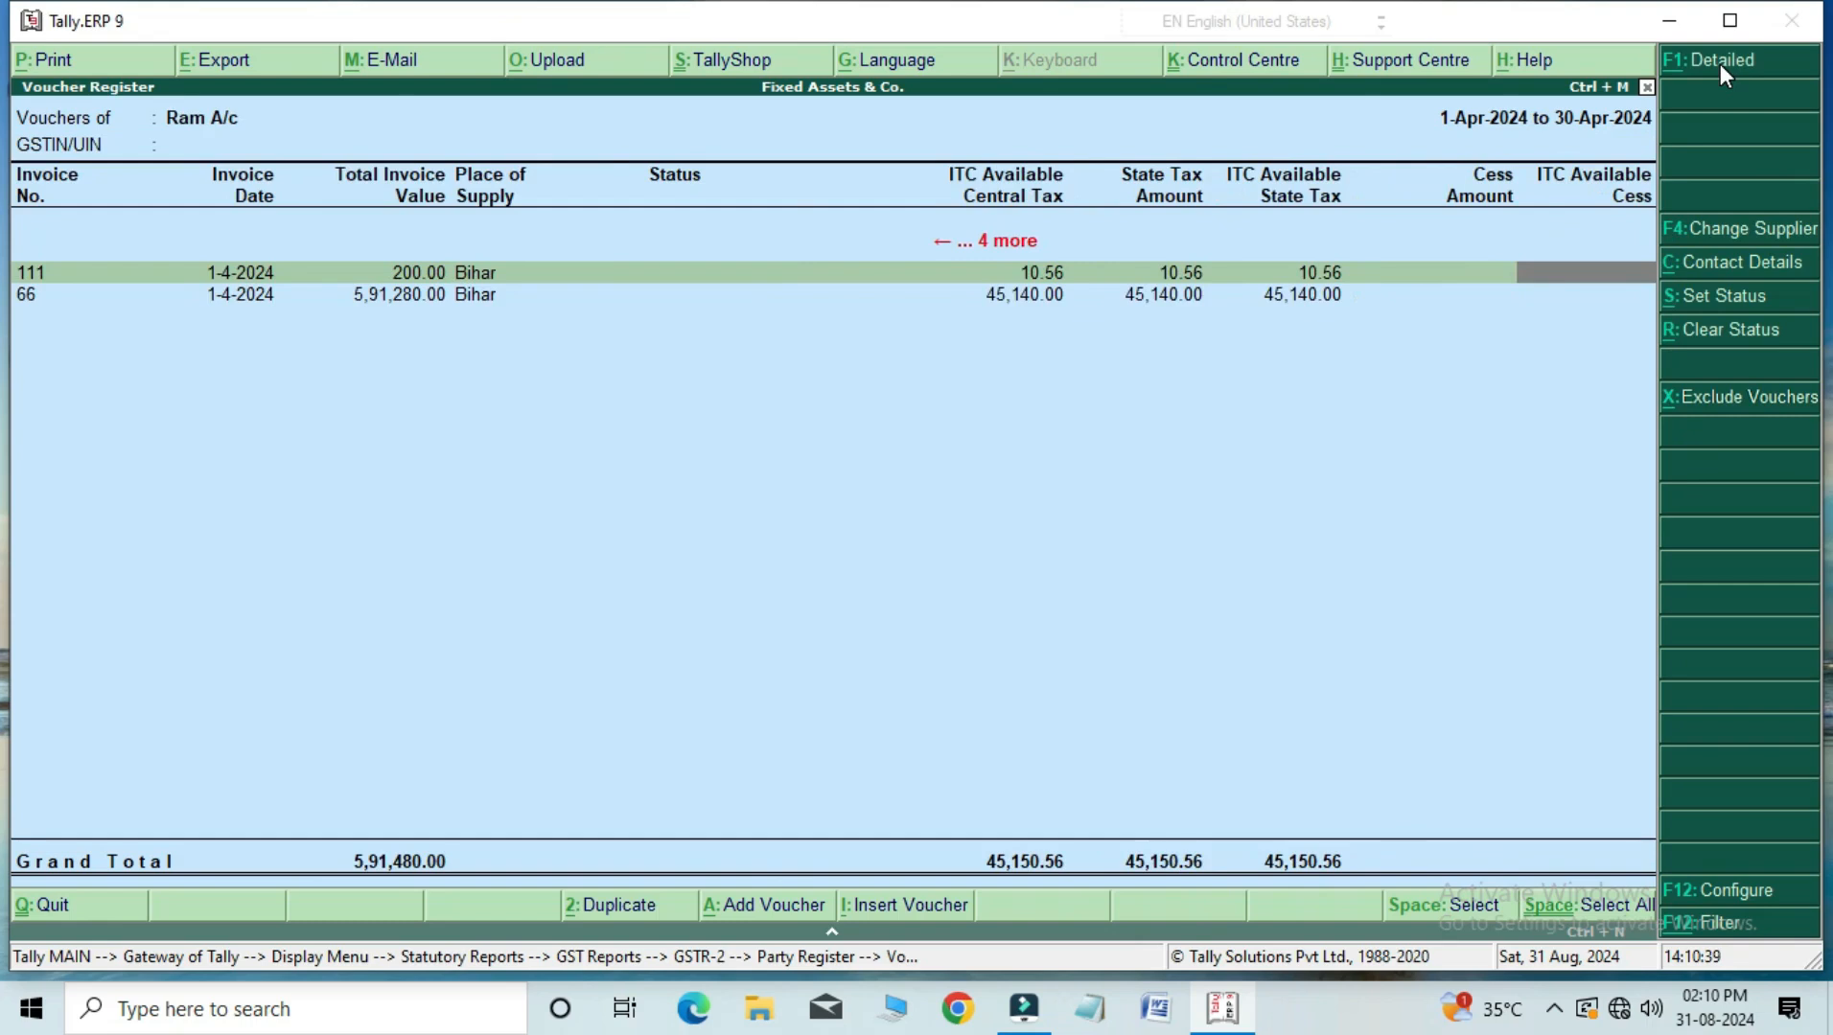
key("Left")
key("Left")
key("Left")
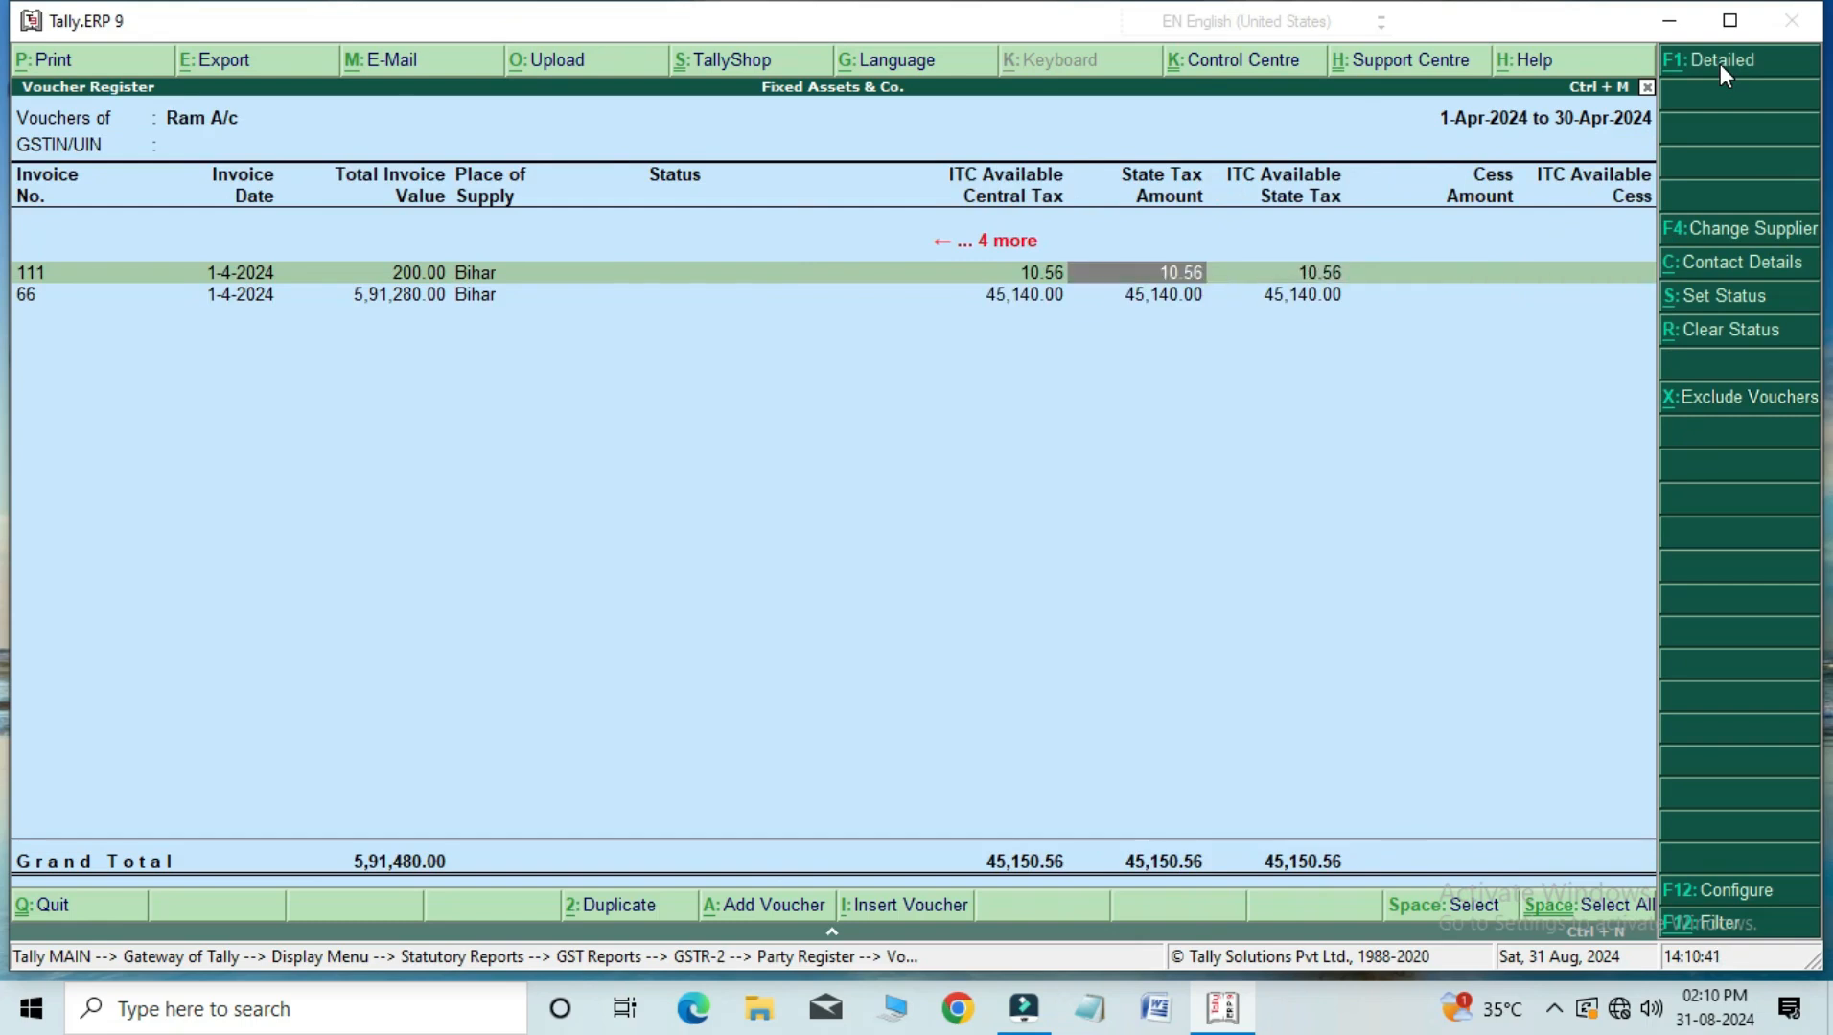
key("Left")
key("Left")
key("Left")
key("Left")
key("Left")
key("Left")
key("Left")
key("Left")
key("Left")
key("Left")
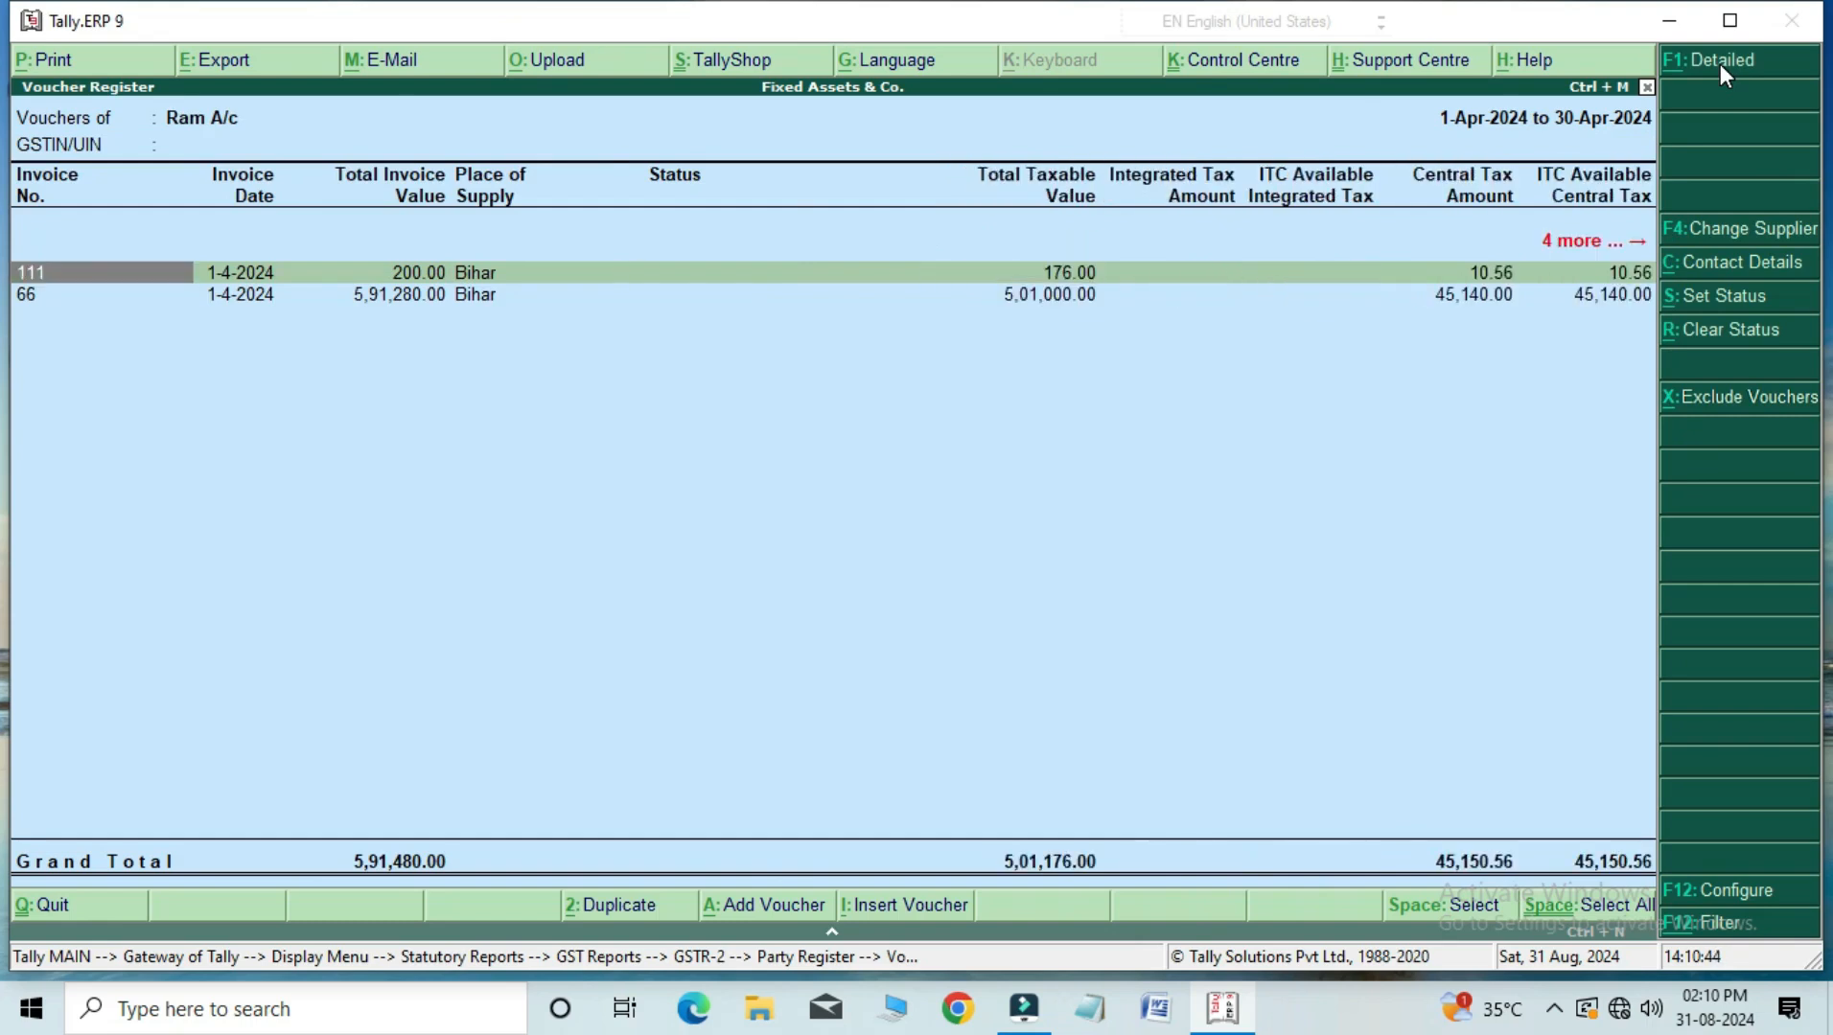
Step: Close the voucher register and the GST reports, returning to the Gateway of Tally
key("Escape")
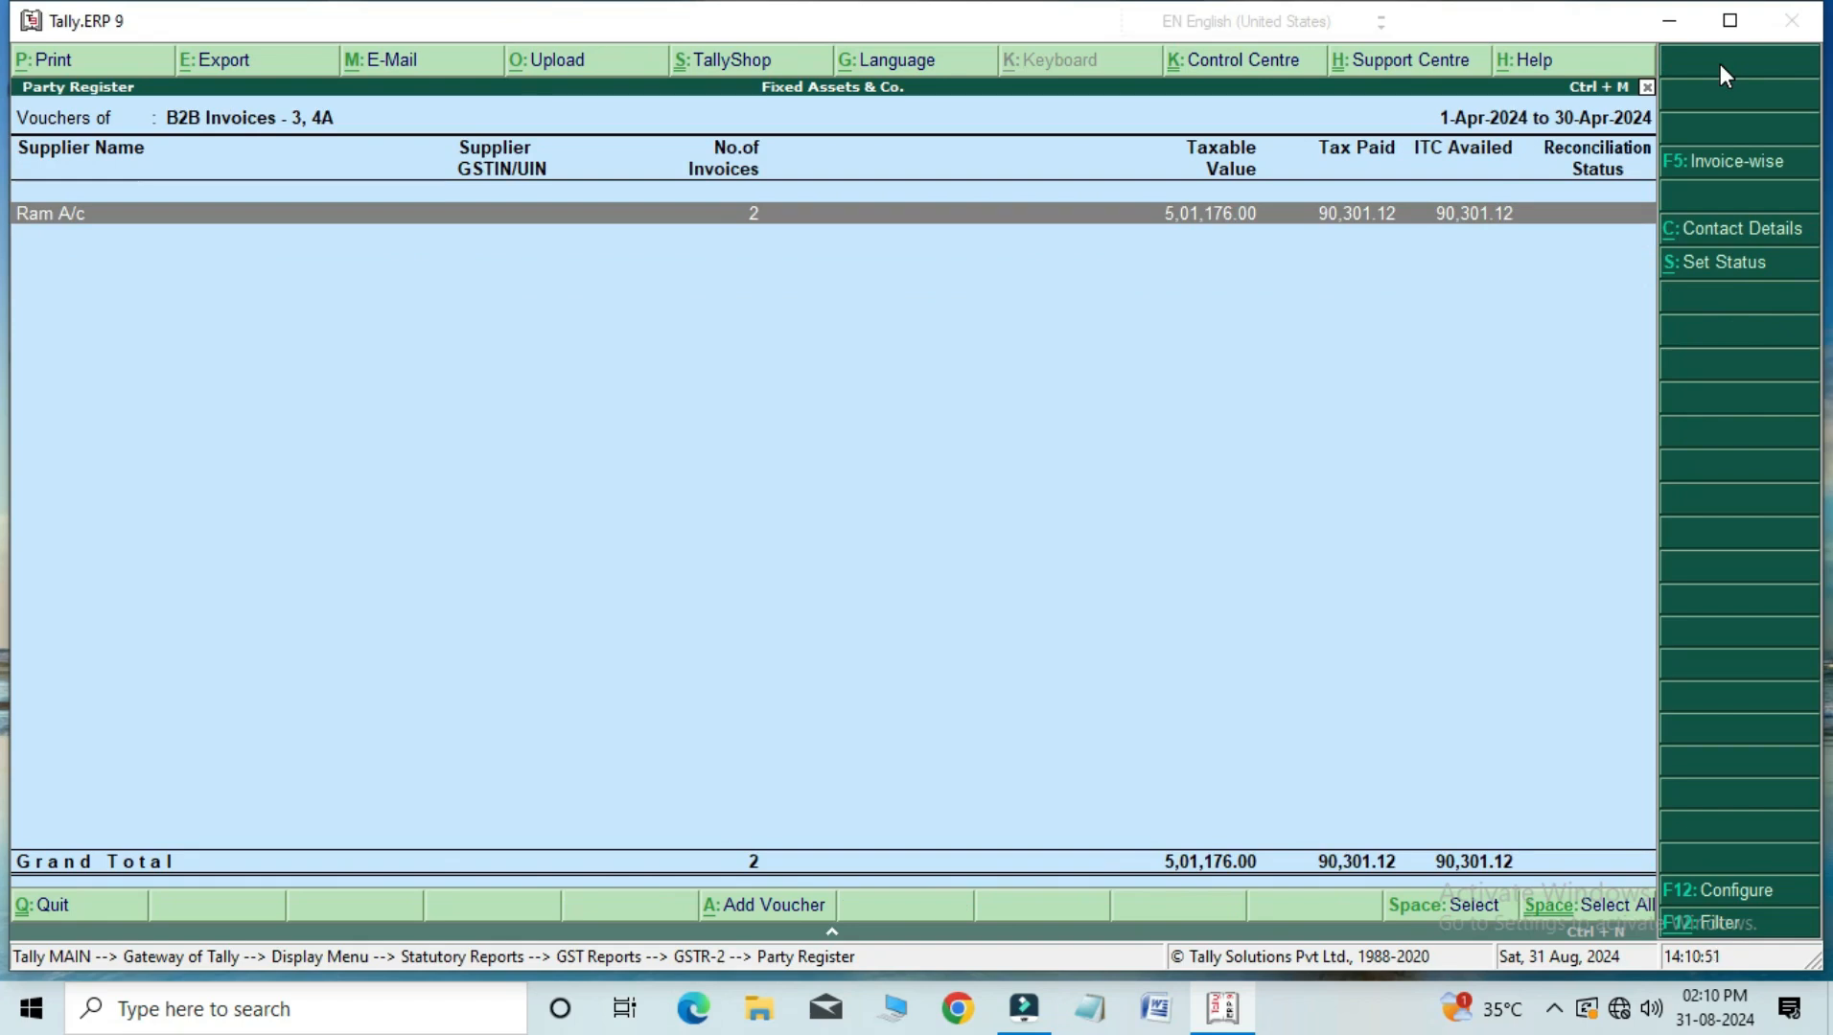
key("Escape")
key("Escape")
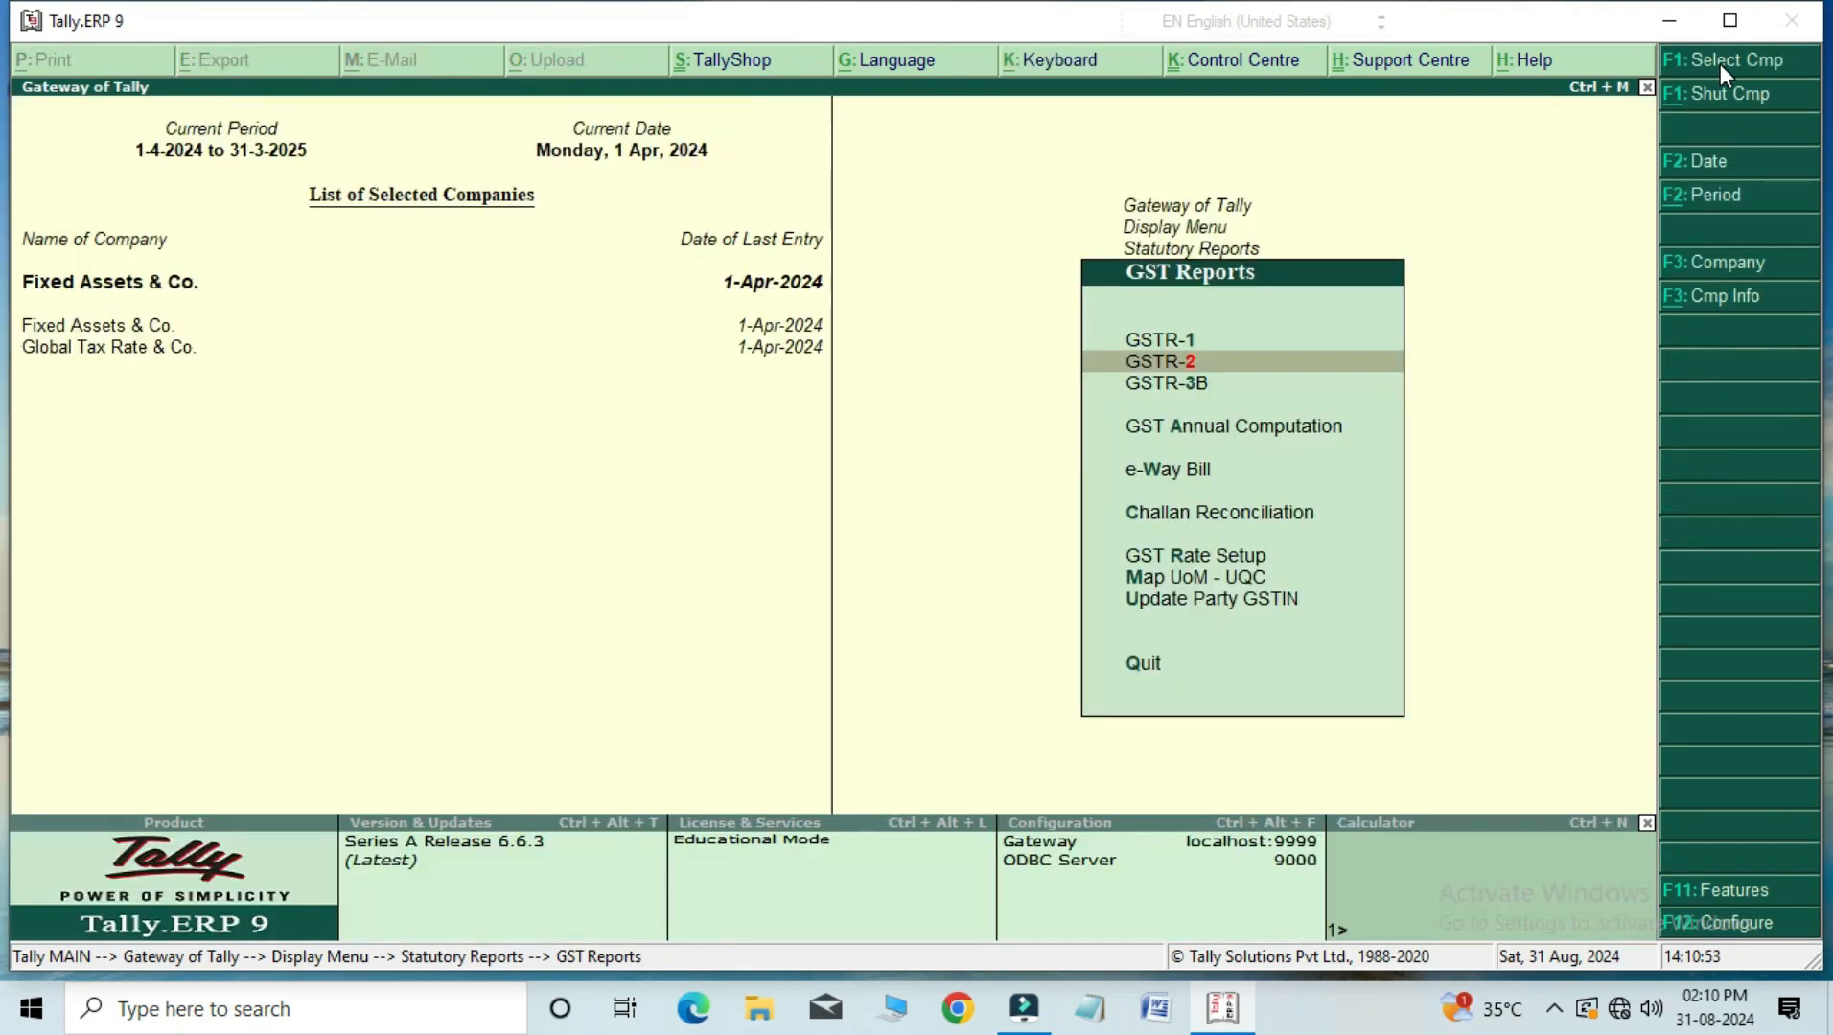
key("Escape")
key("Escape")
key("Escape")
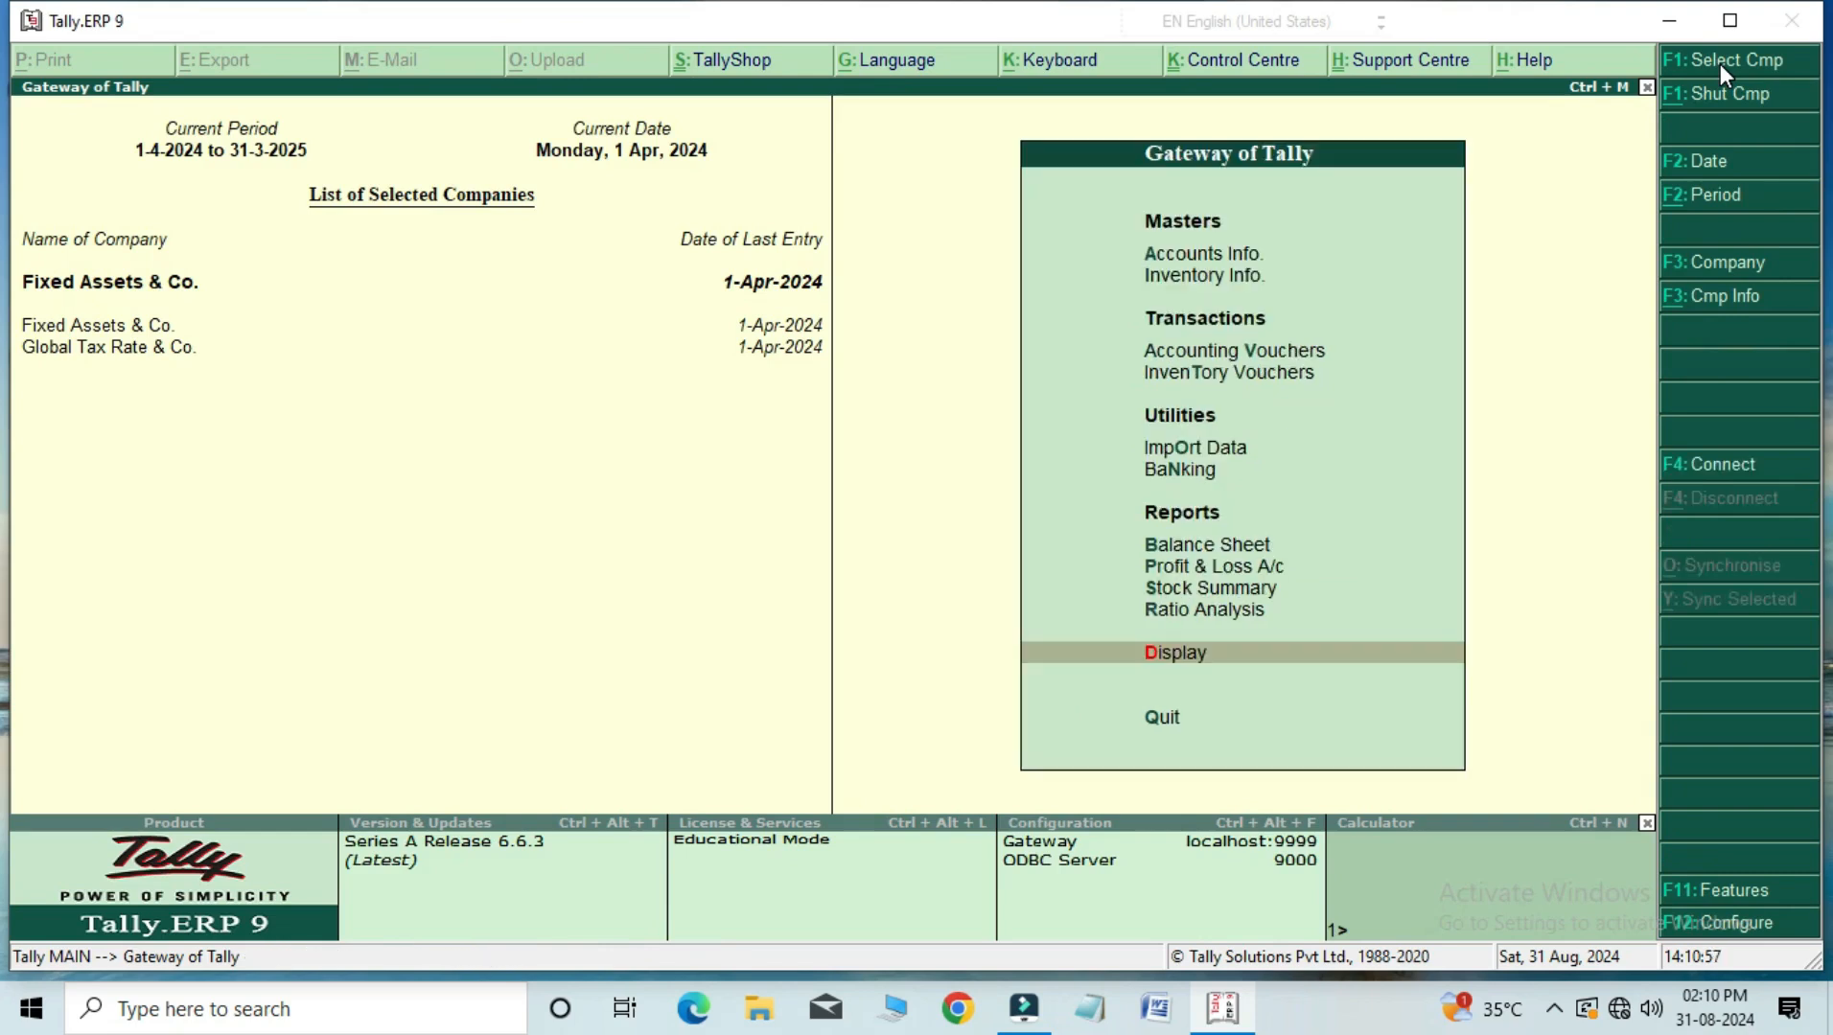
Step: Open the saved purchase voucher No. 2 with supplier invoice 66 for the Laptop and Mouse items
key("Up")
key("Up")
key("Up")
key("Up")
key("Up")
key("Up")
key("Up")
key("Up")
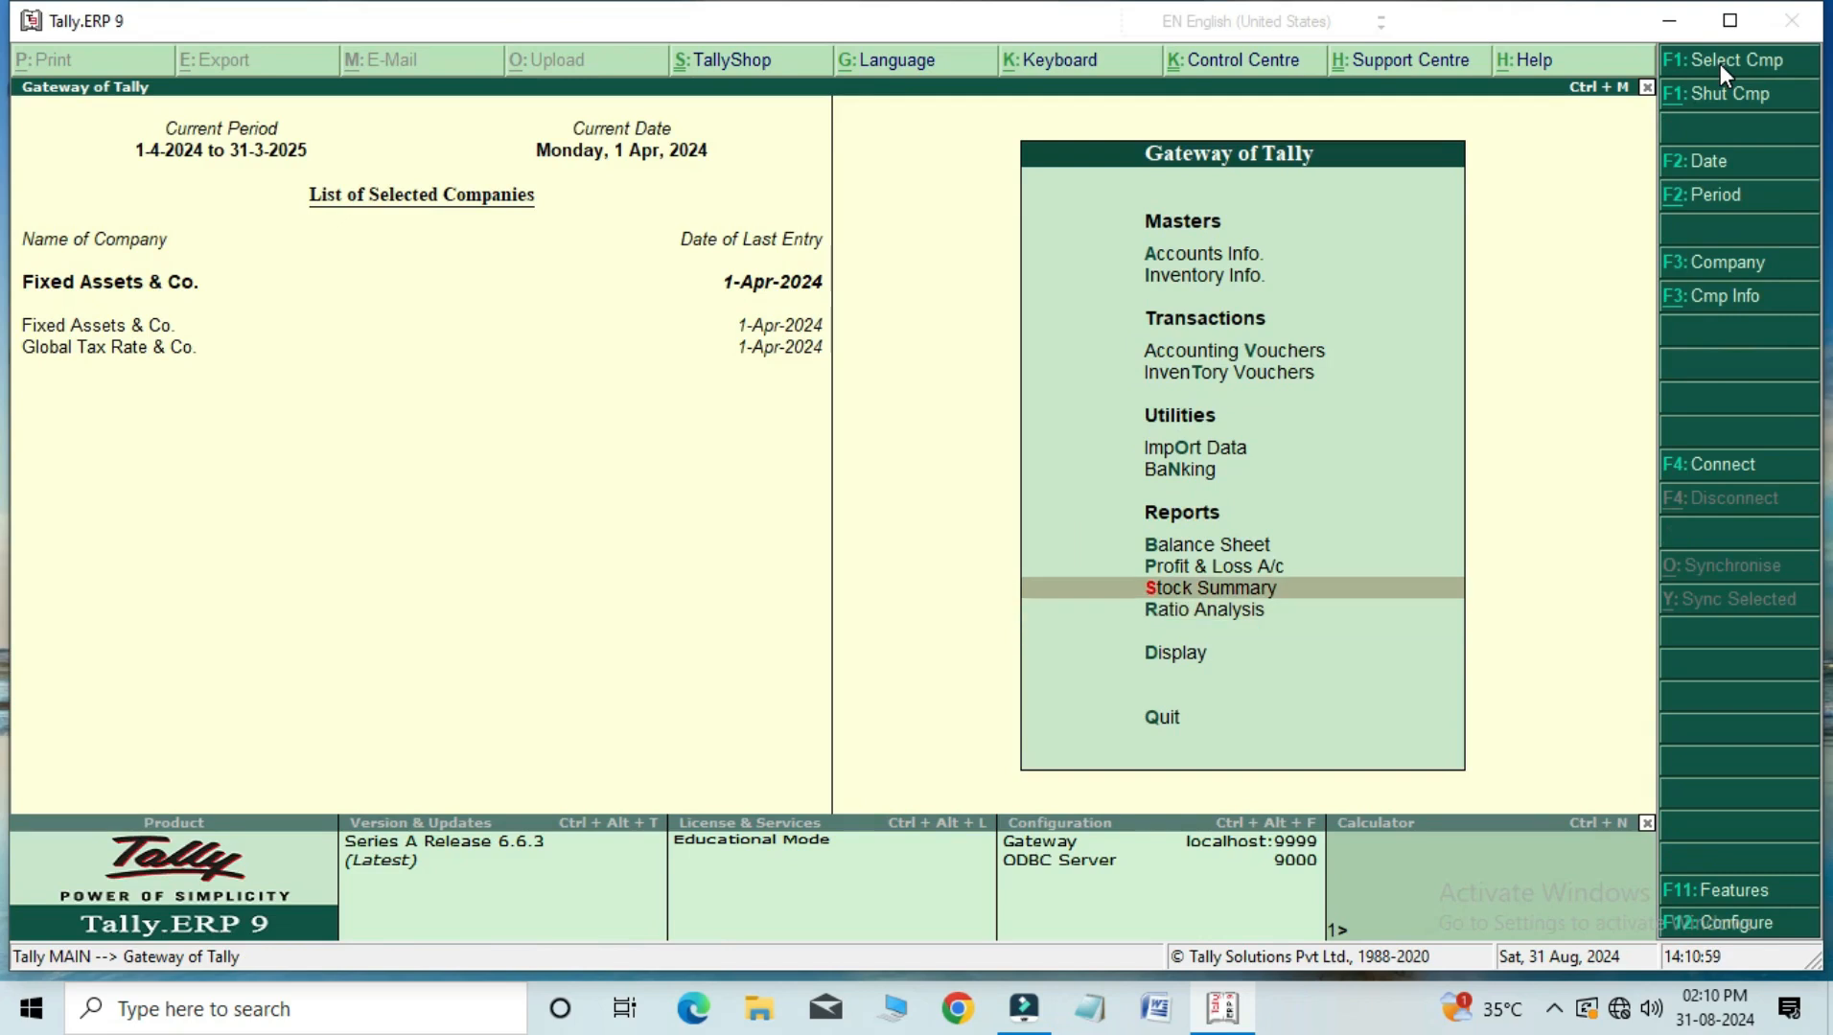
key("Return")
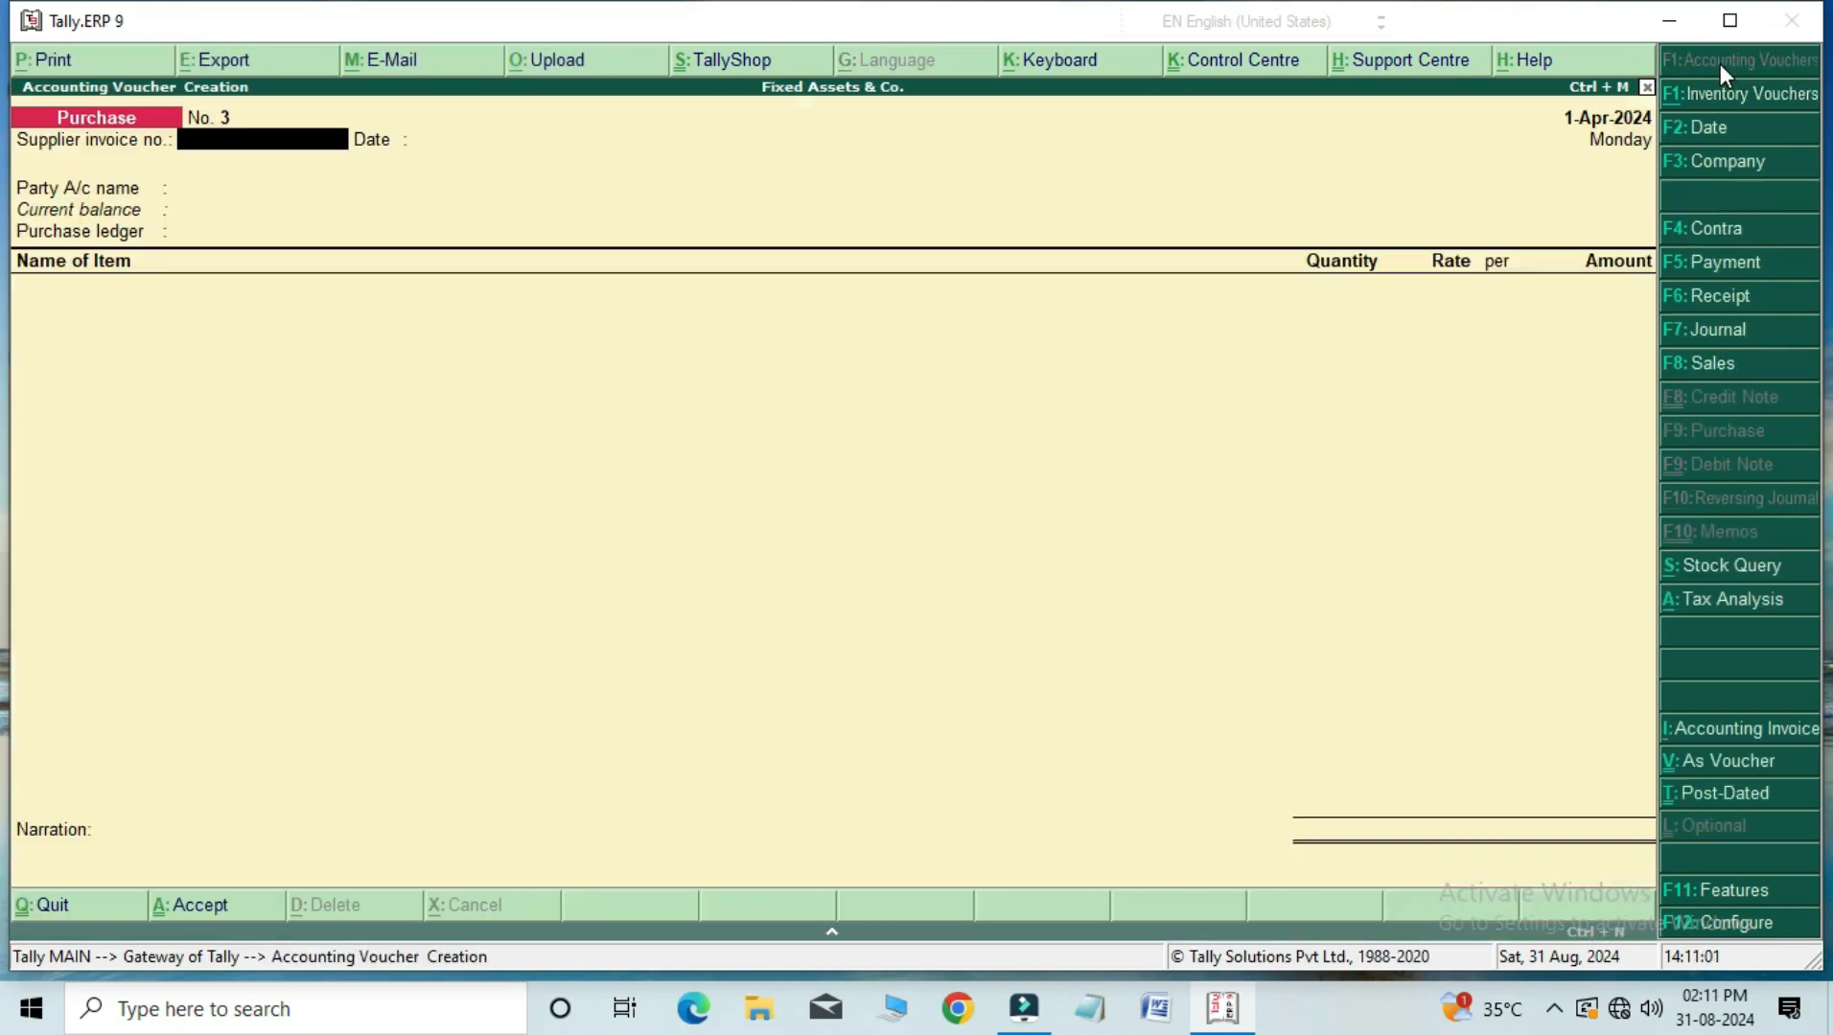
key("Page_Up")
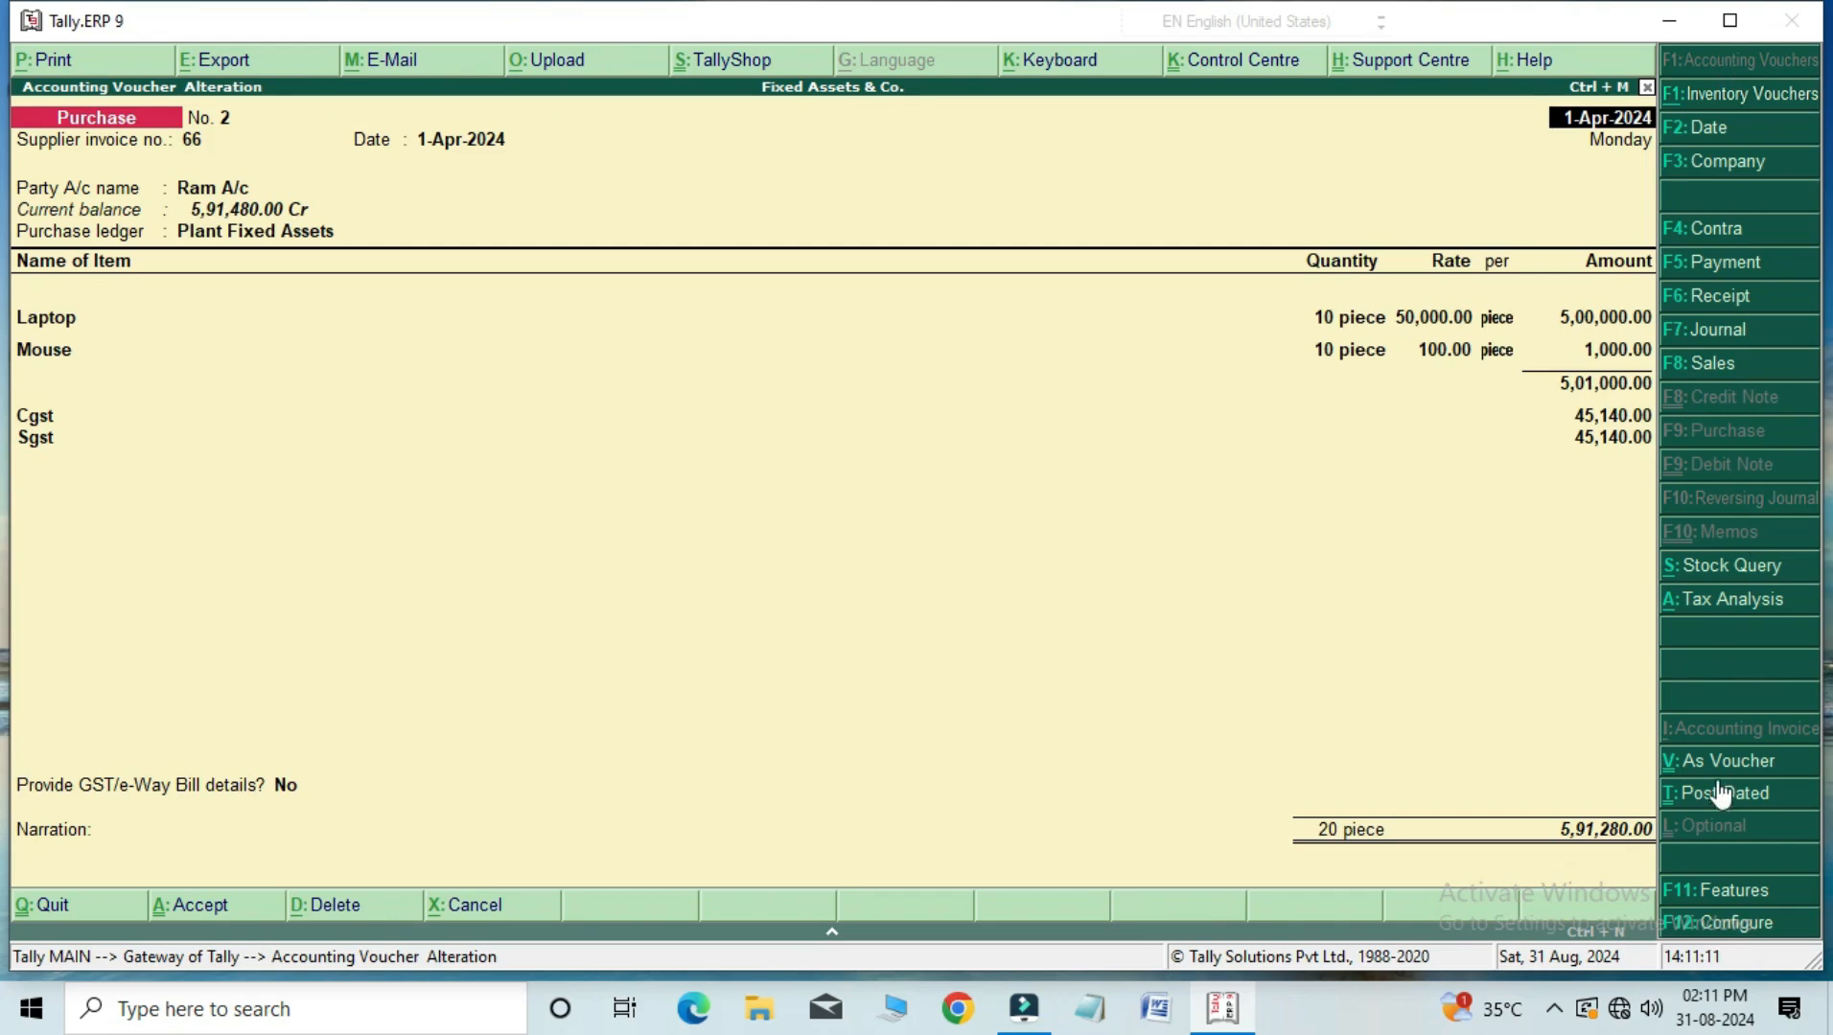
Step: Show the purchase invoice in an enlarged print preview and examine the Central Tax and State Tax rates and amounts for Laptop and Mouse
left_click(71, 65)
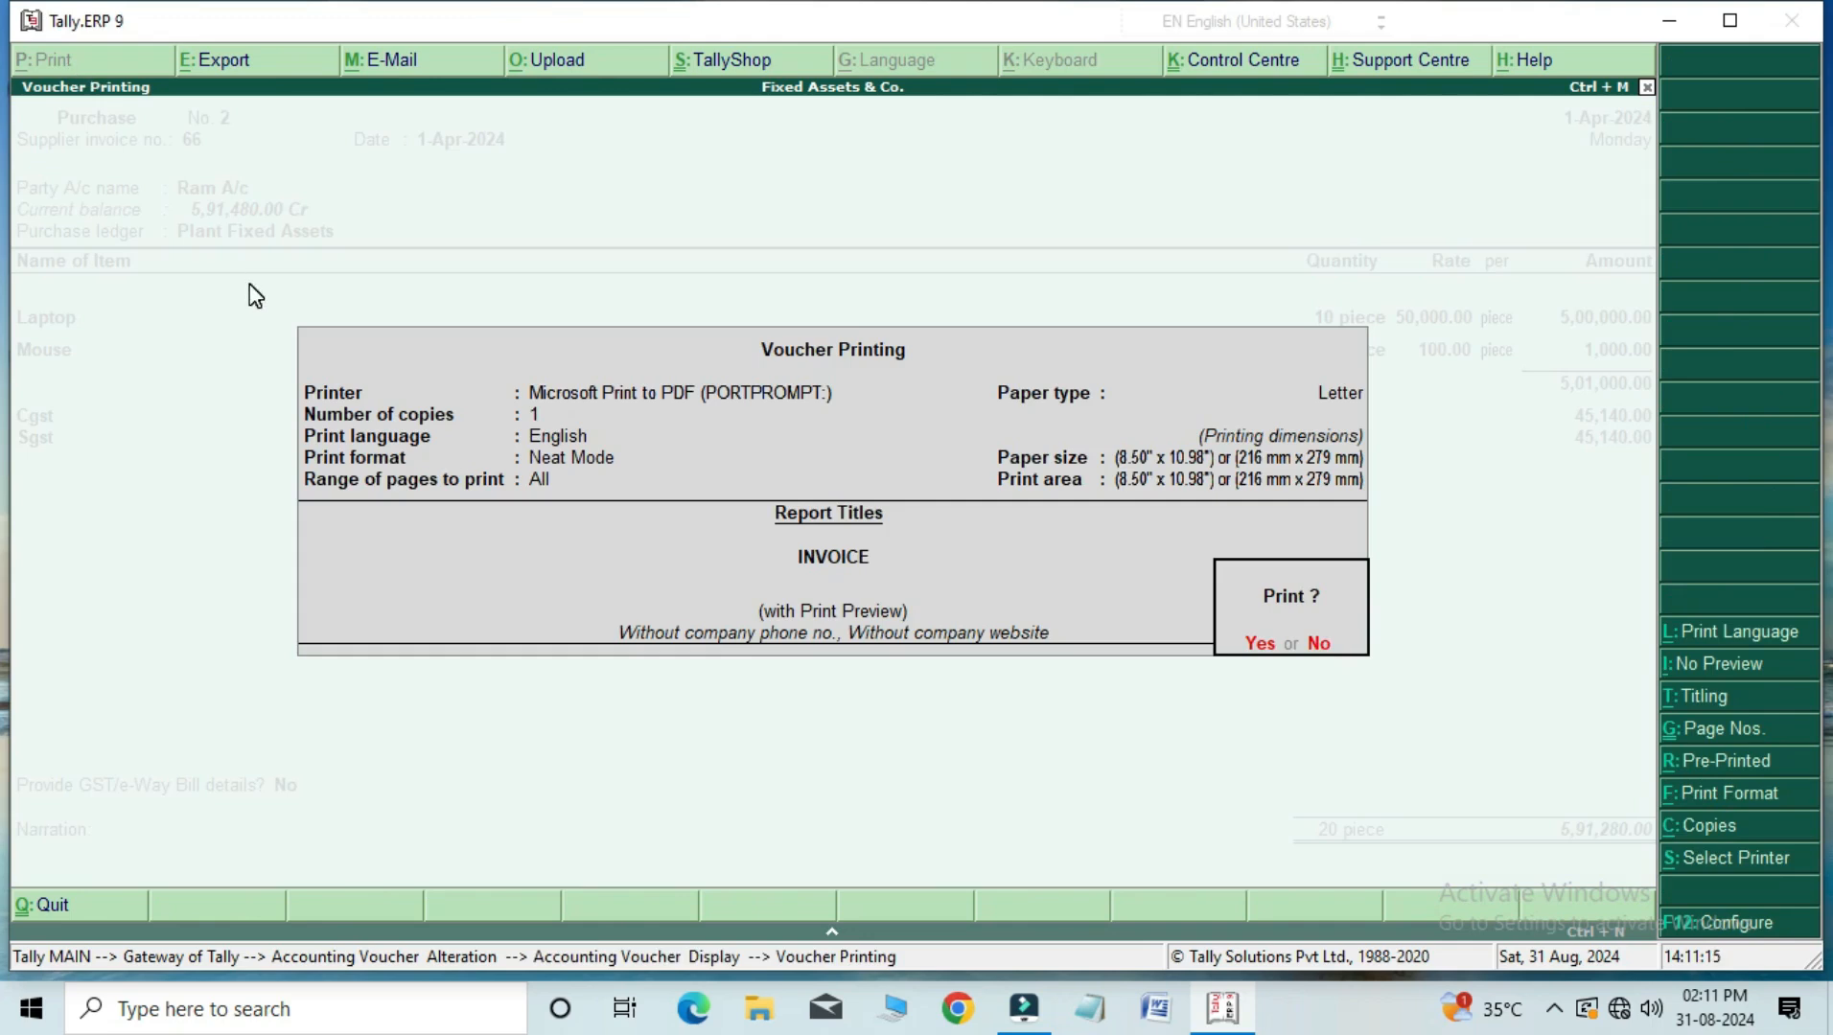
key("Return")
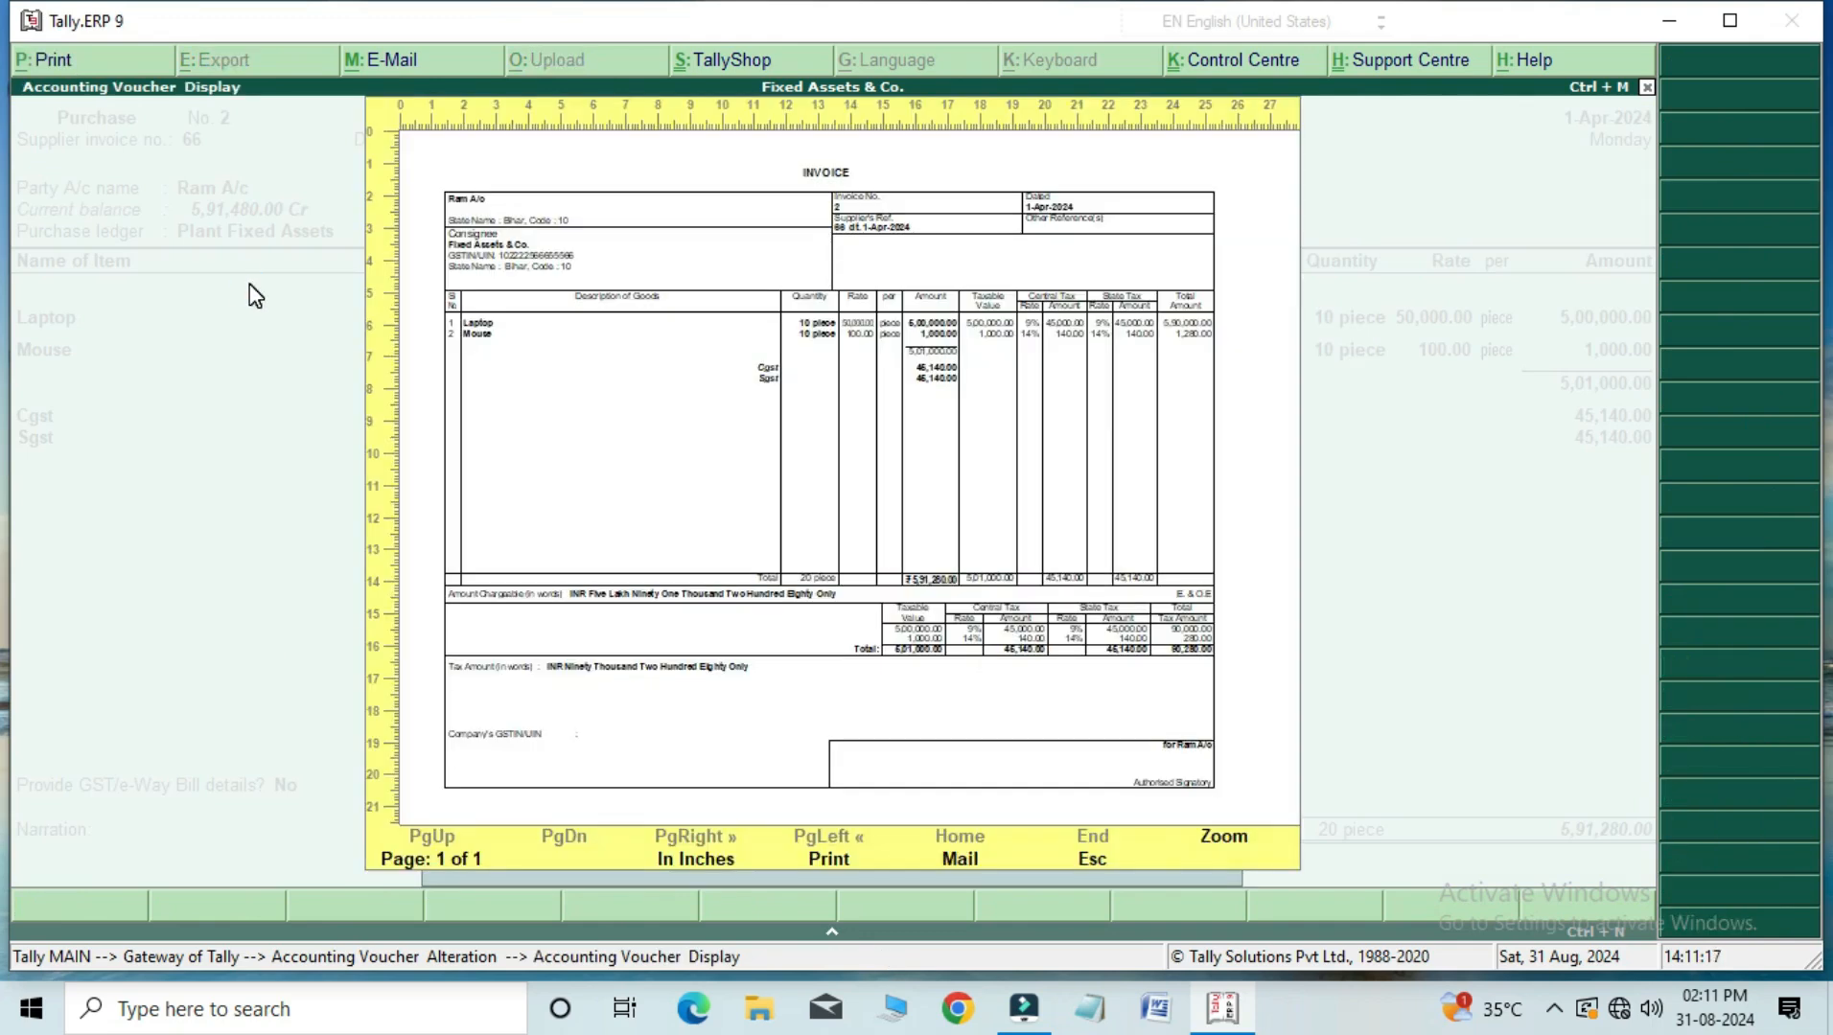
left_click(1225, 838)
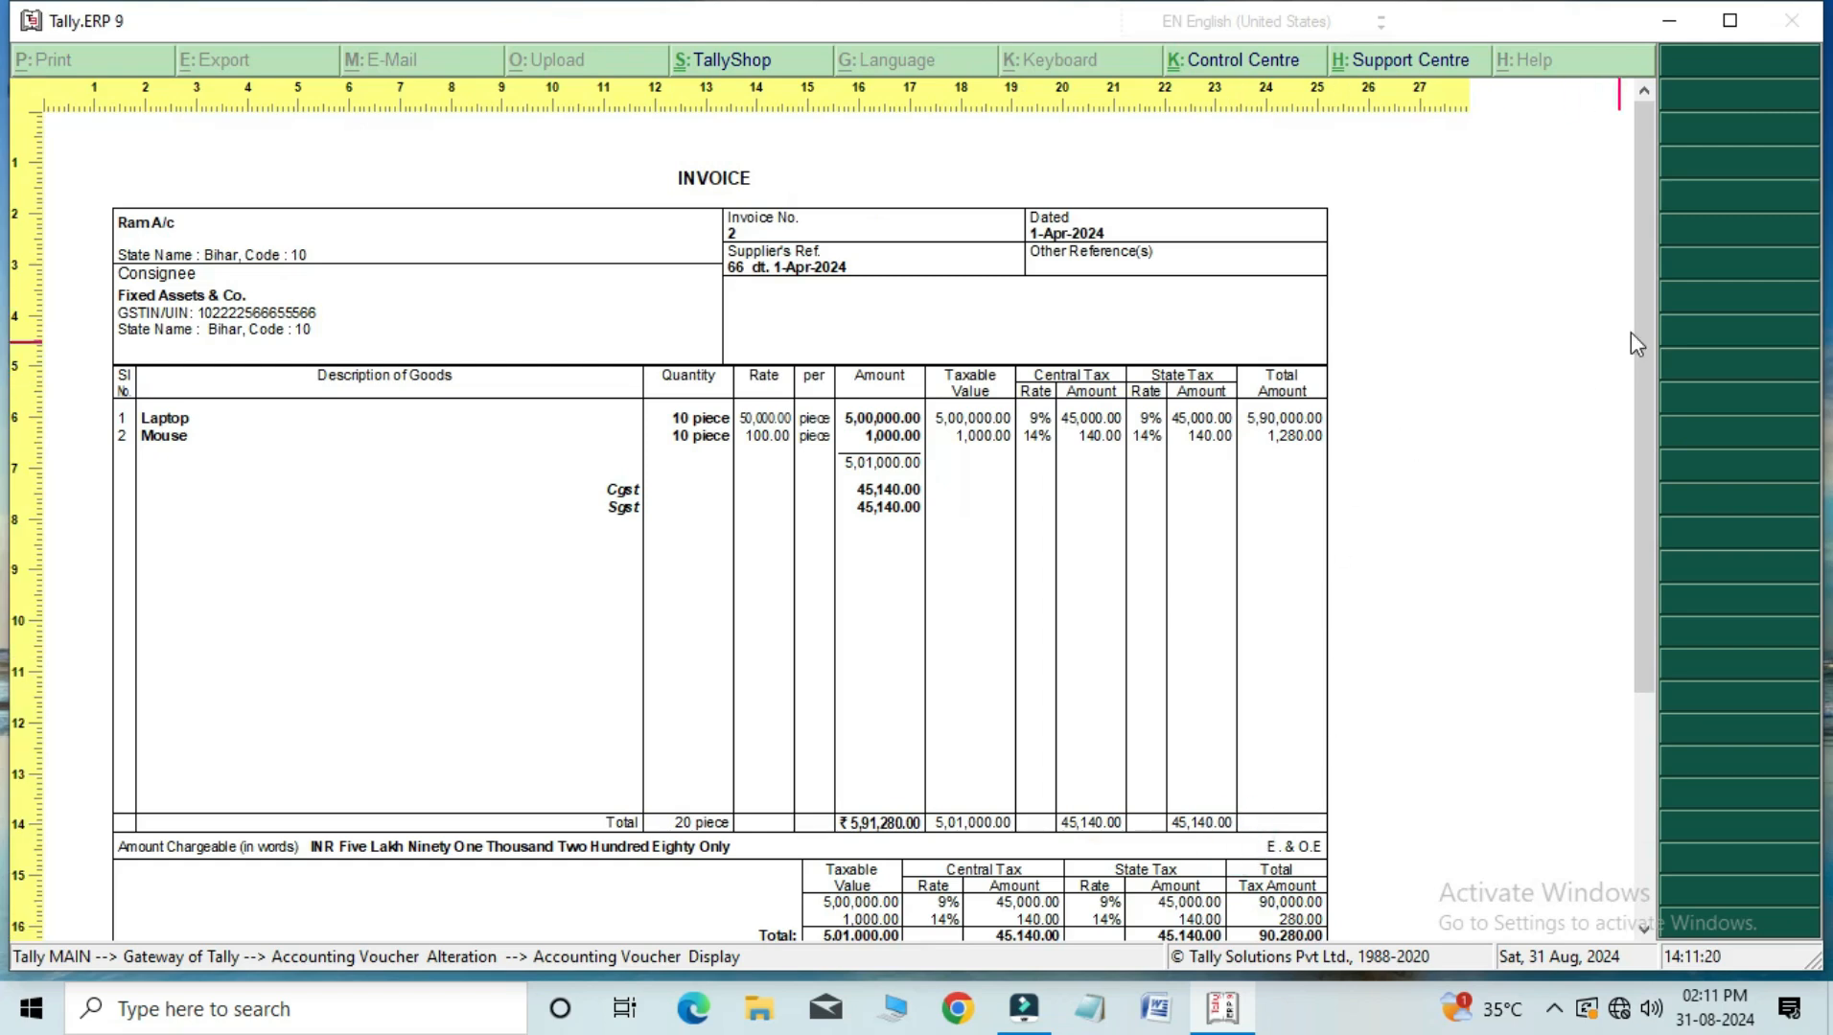
left_click_drag(1643, 315, 1621, 549)
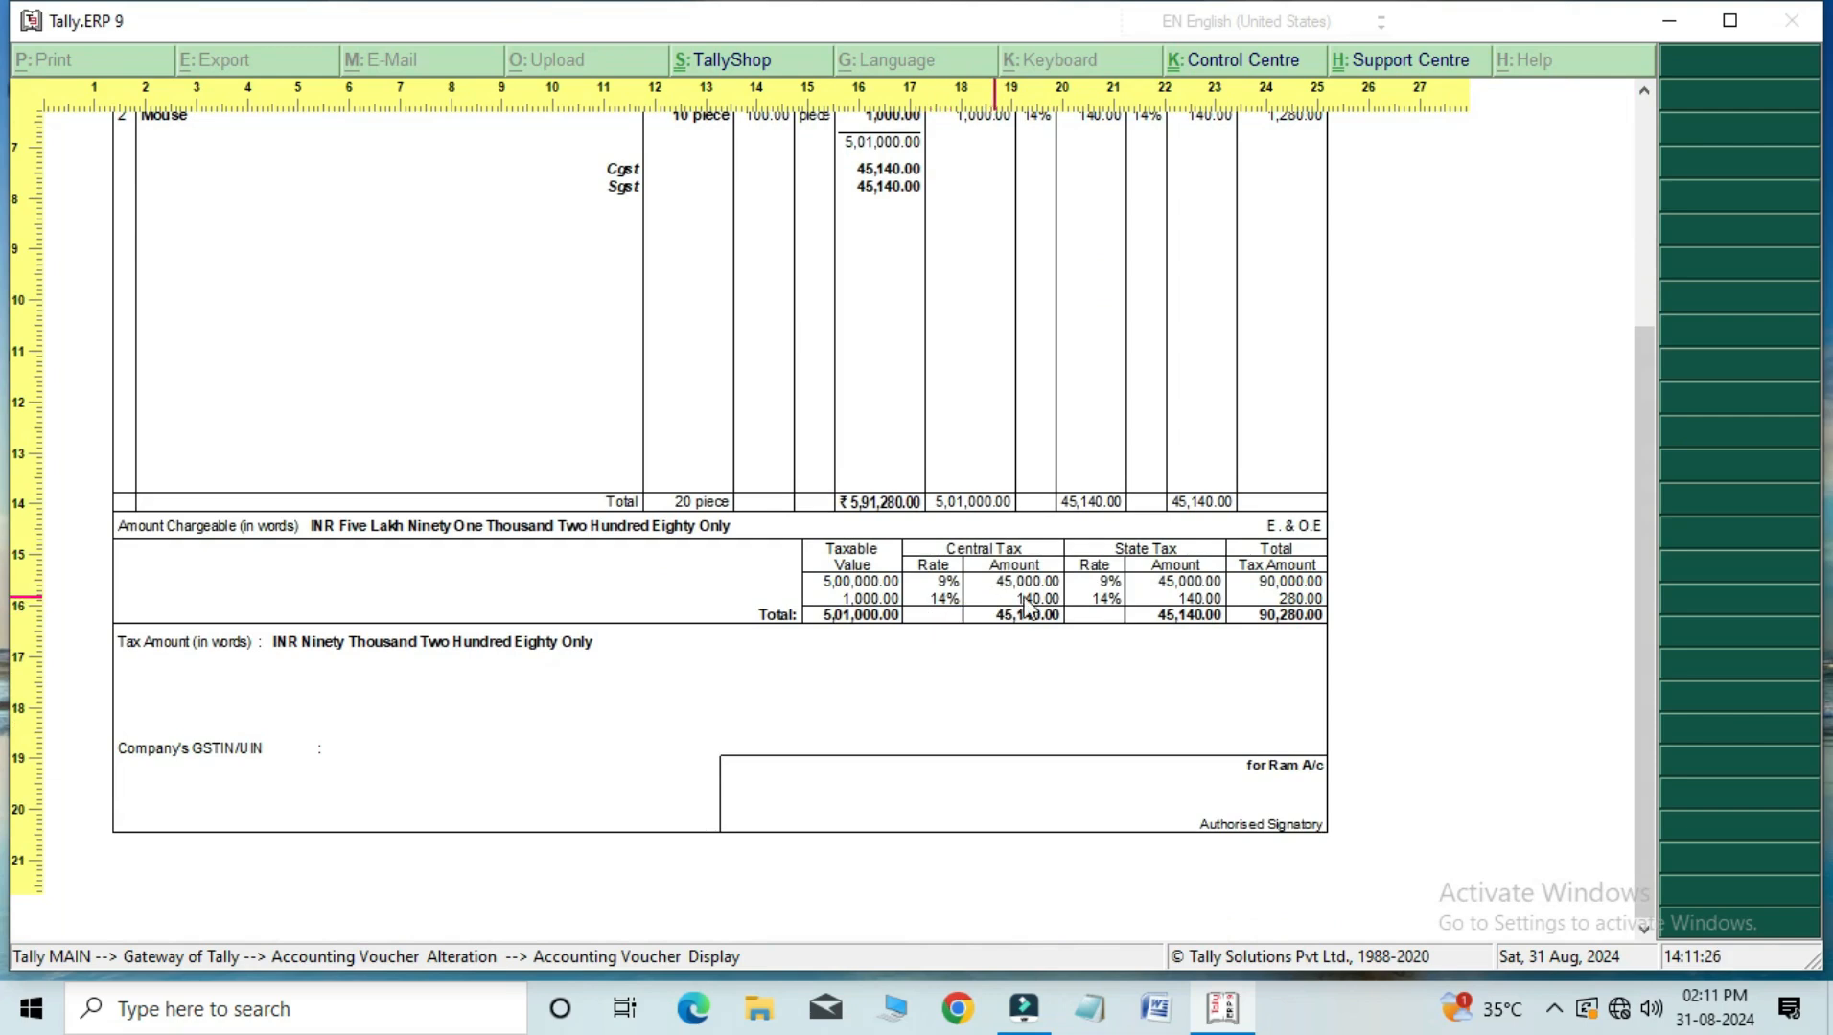
left_click_drag(1647, 709, 1640, 578)
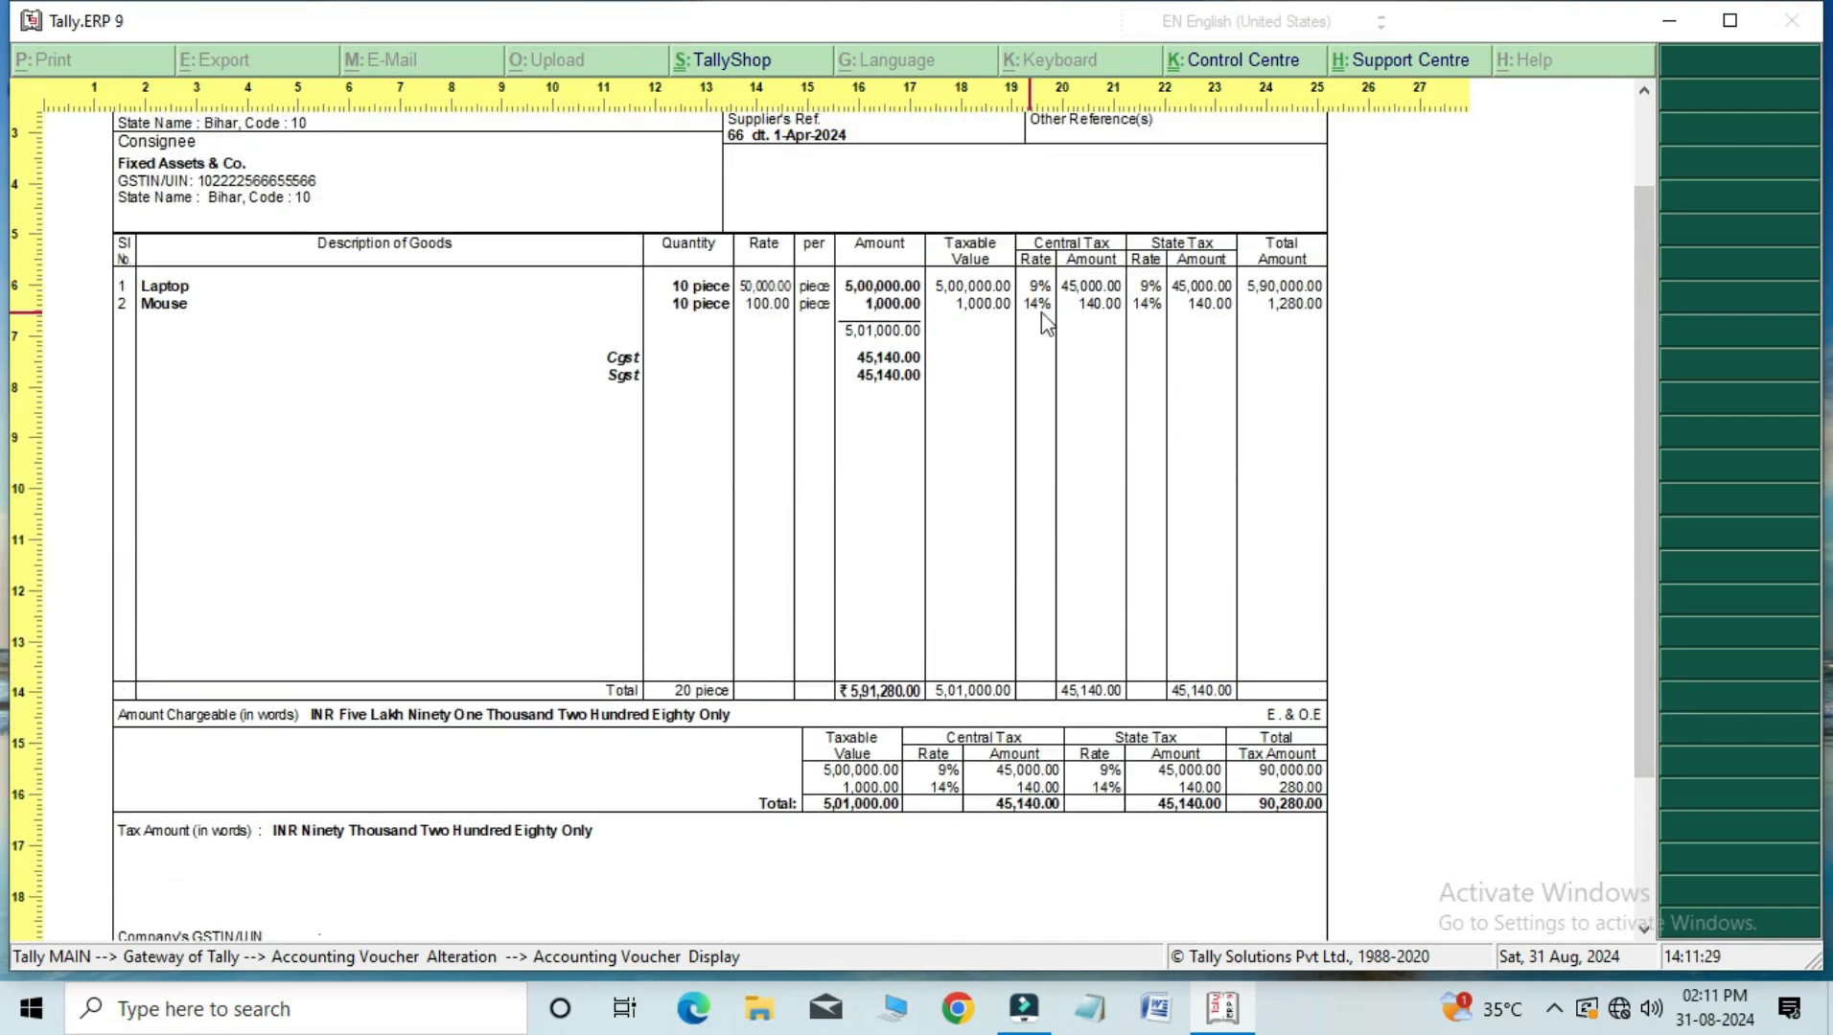
left_click_drag(1645, 604, 1631, 476)
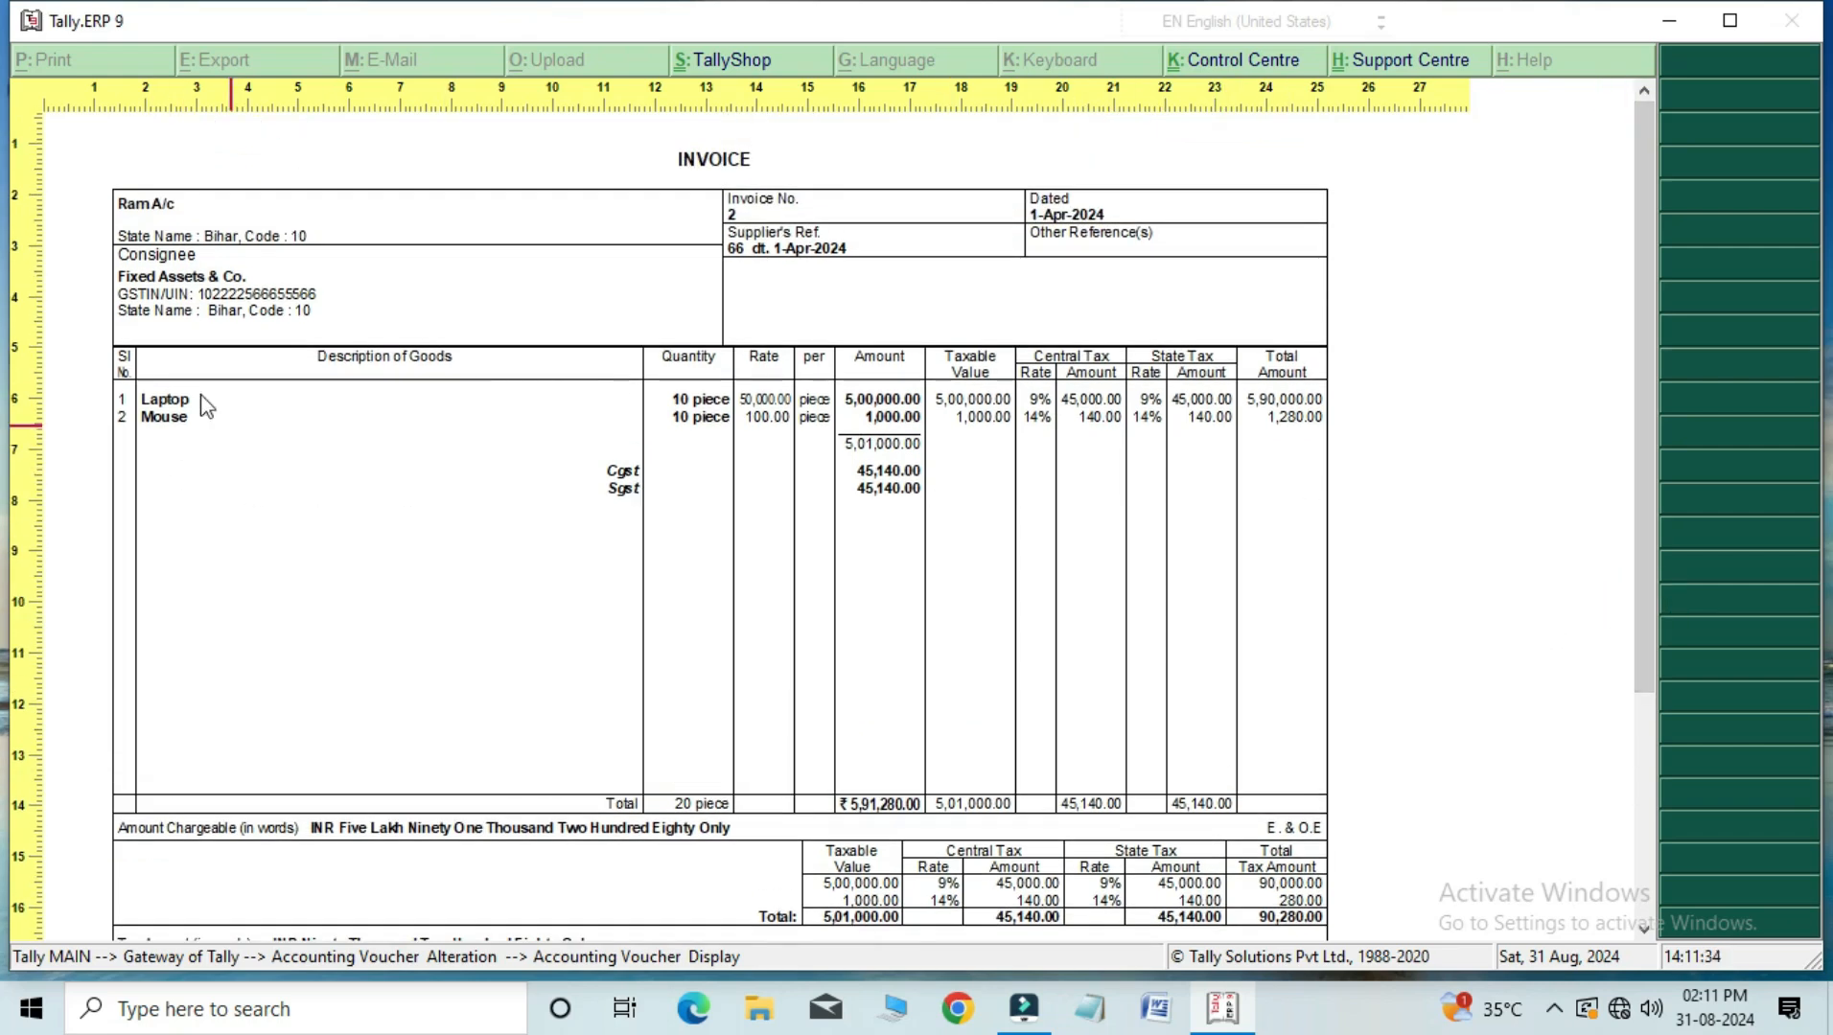